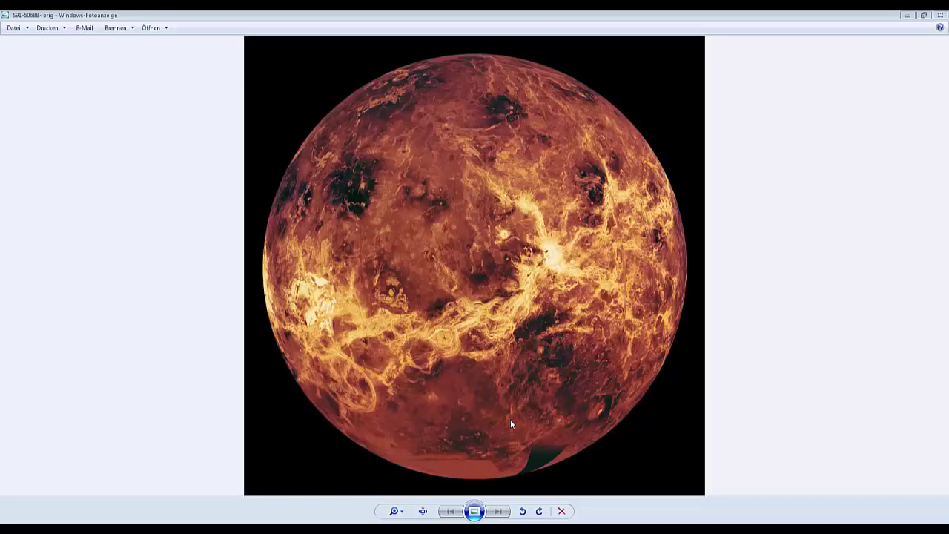
Step: Browse DATEN (D:) > Kunde > BEADS > 13.12.2016 and open beads1SW in Photo Viewer
click(15, 518)
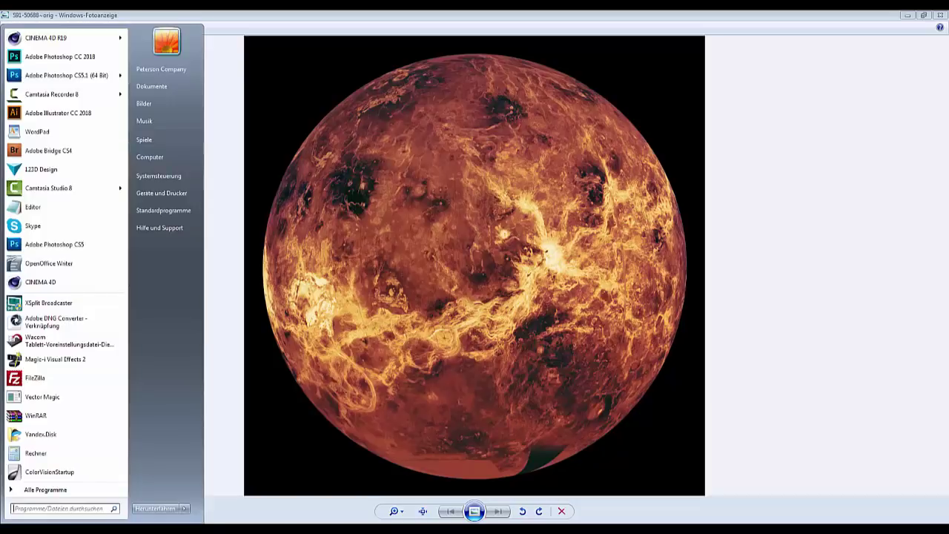
click(164, 158)
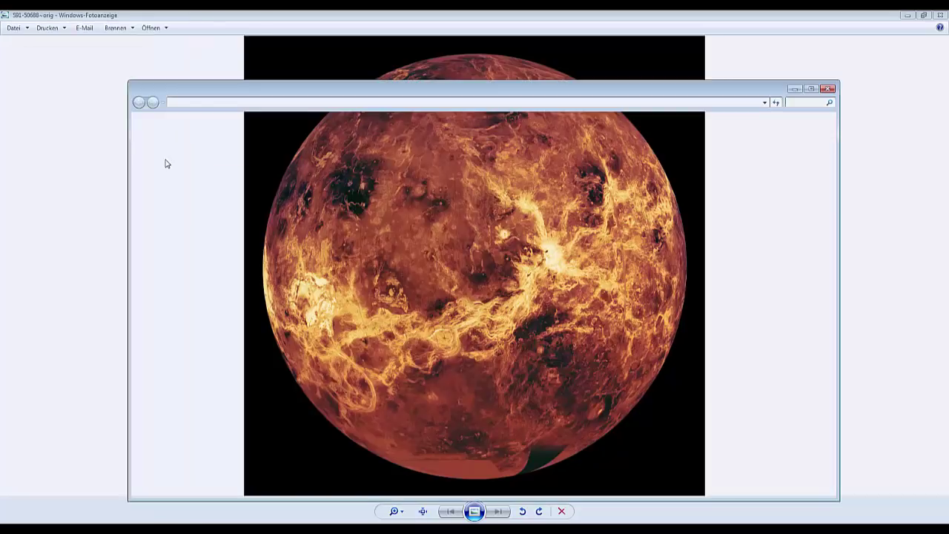
click(454, 161)
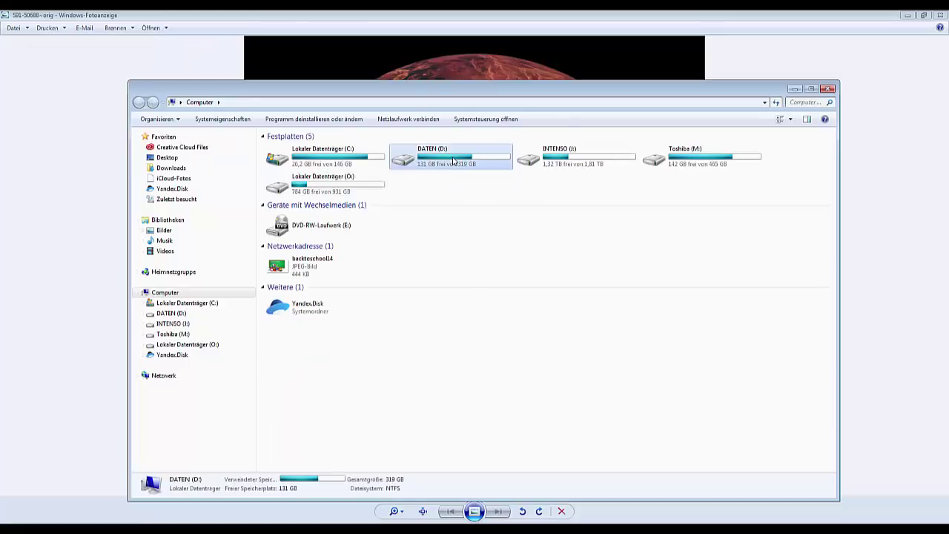
double_click(454, 161)
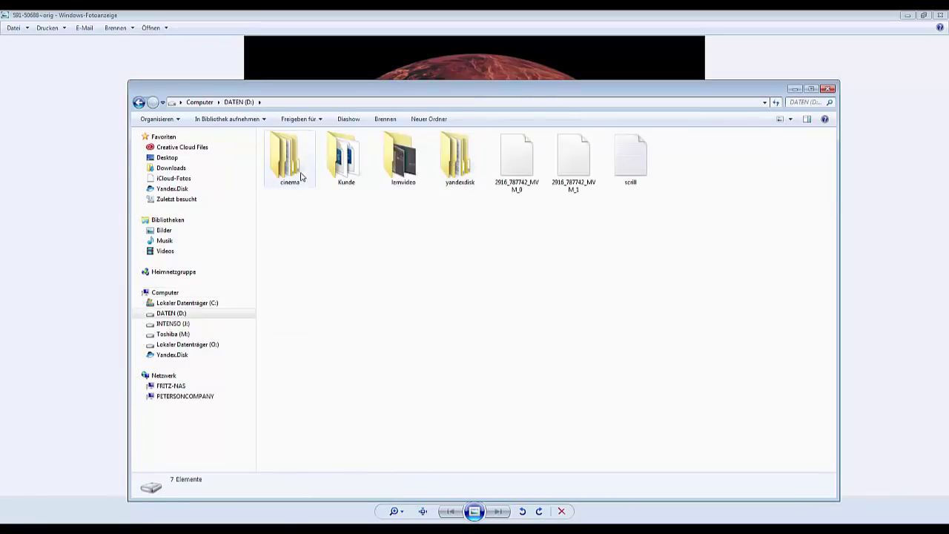
double_click(339, 166)
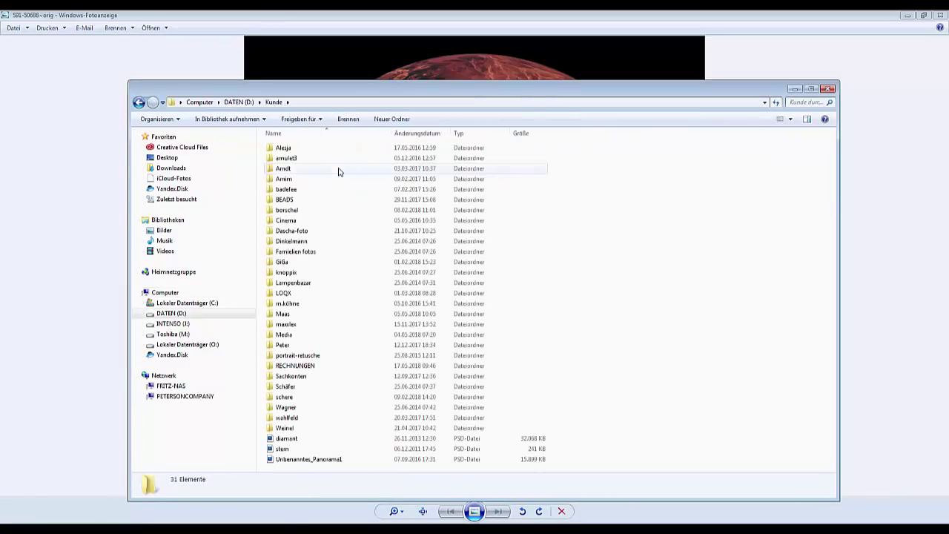
double_click(286, 200)
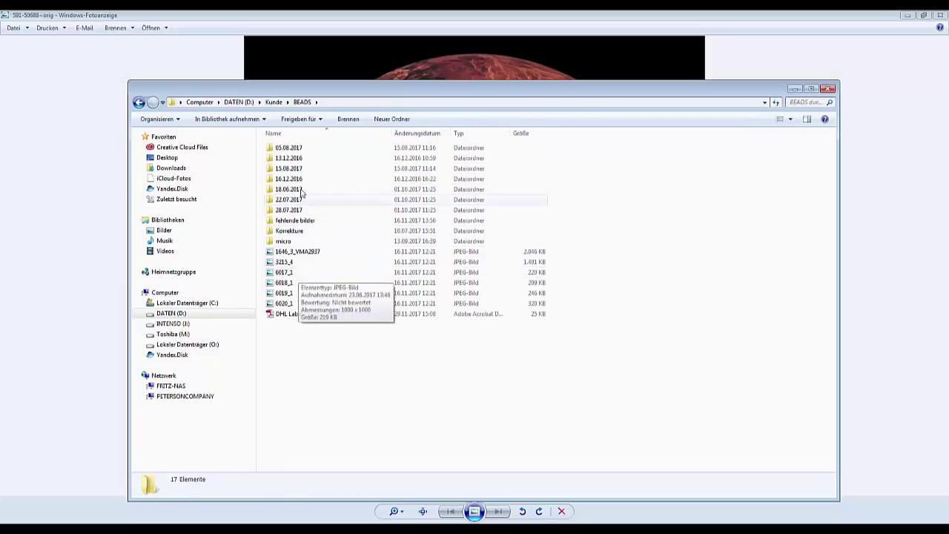
double_click(292, 158)
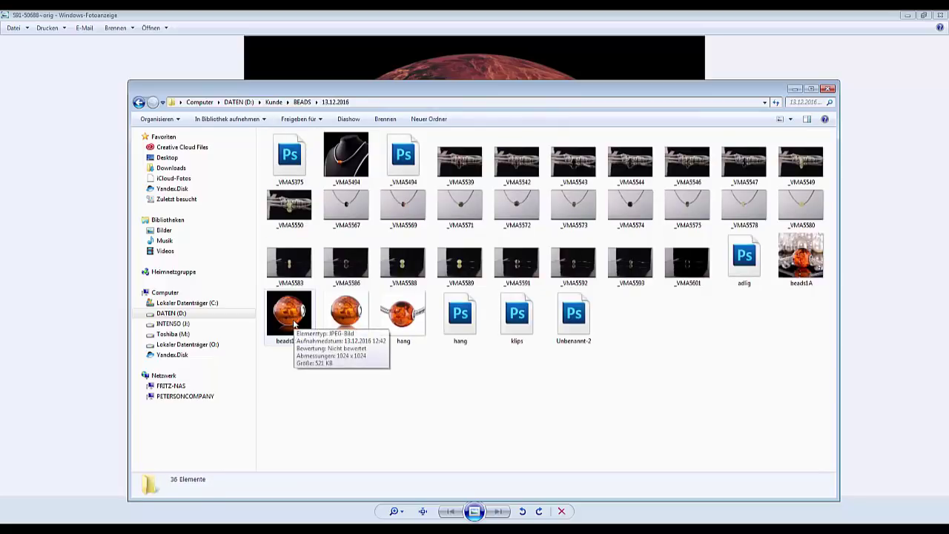
double_click(290, 315)
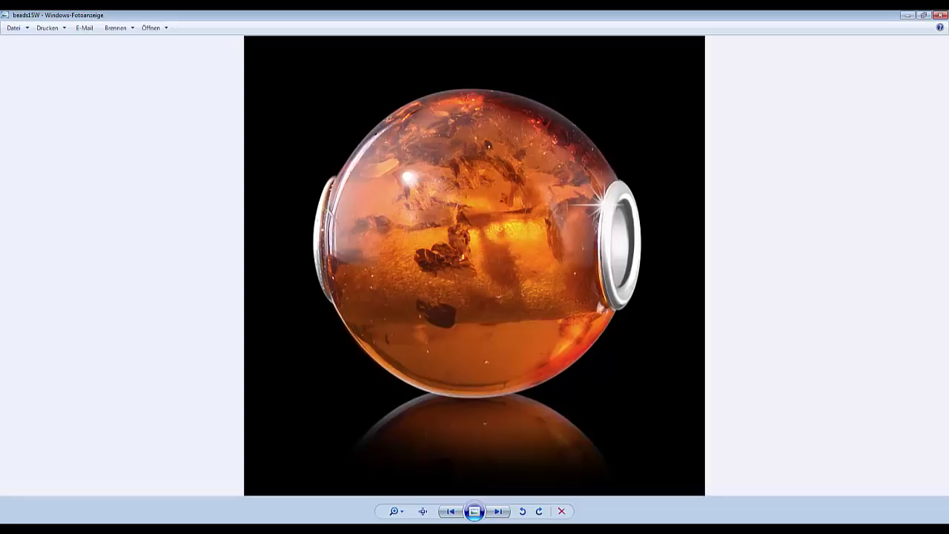
Step: Page through the next five bead and necklace photos, then minimize Photo Viewer
click(498, 513)
click(498, 513)
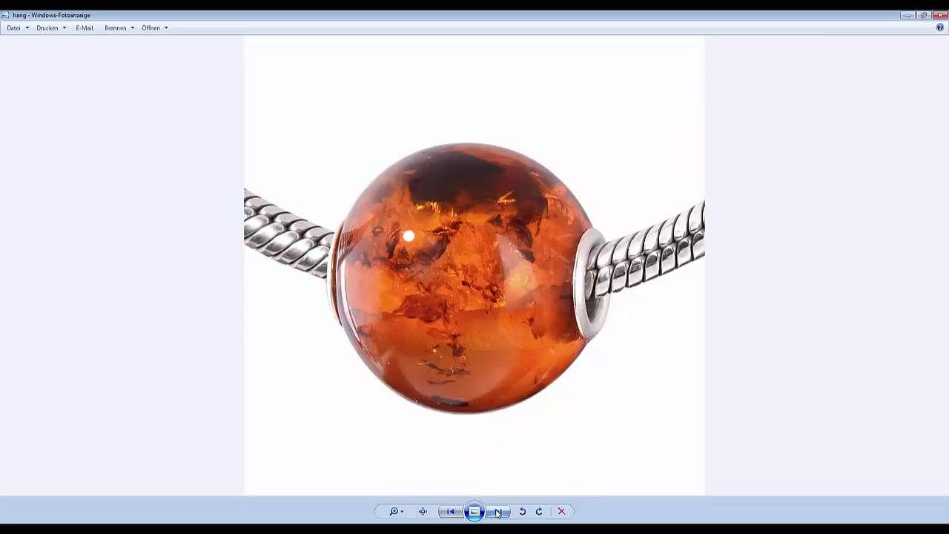
click(498, 512)
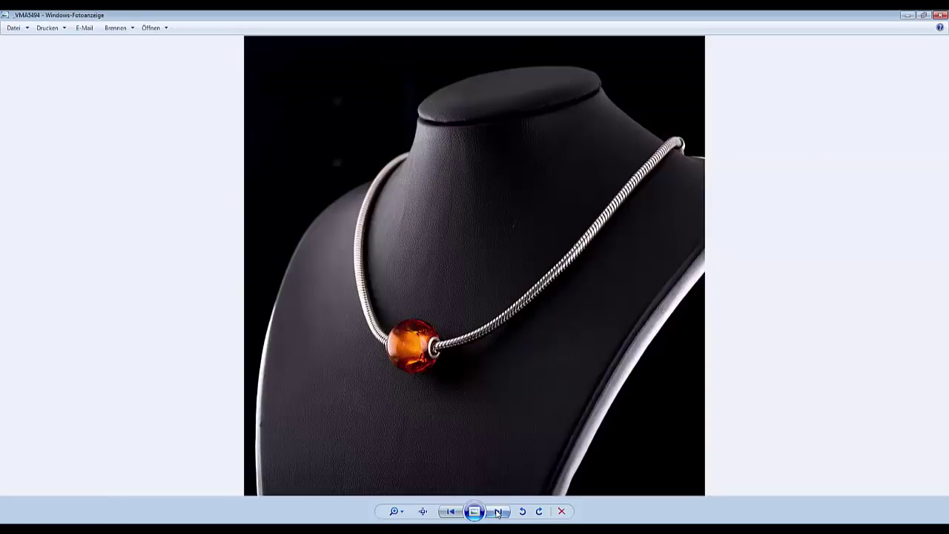
click(497, 513)
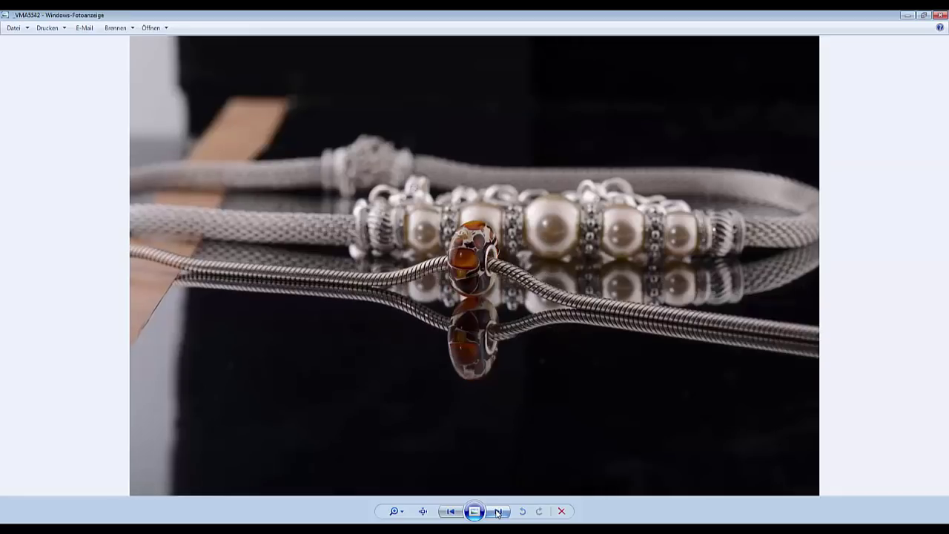
click(498, 512)
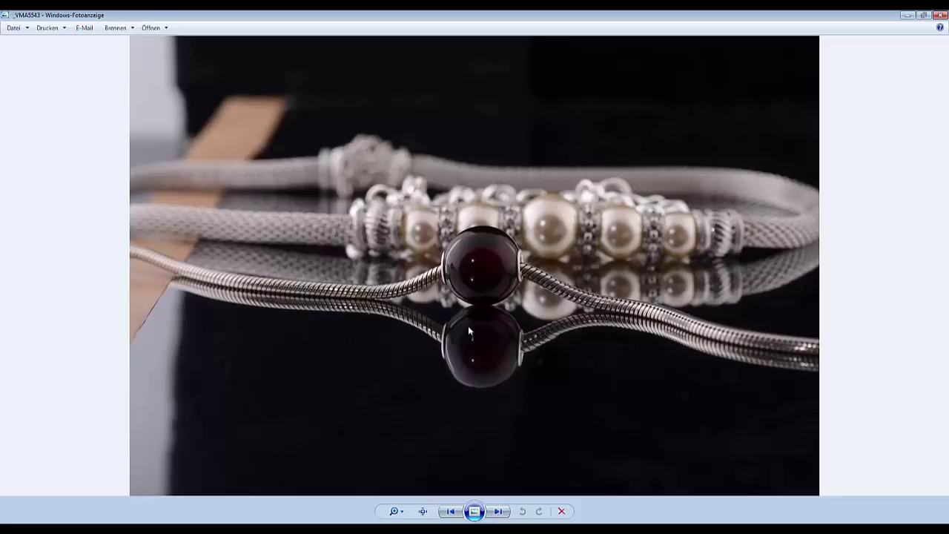
click(908, 15)
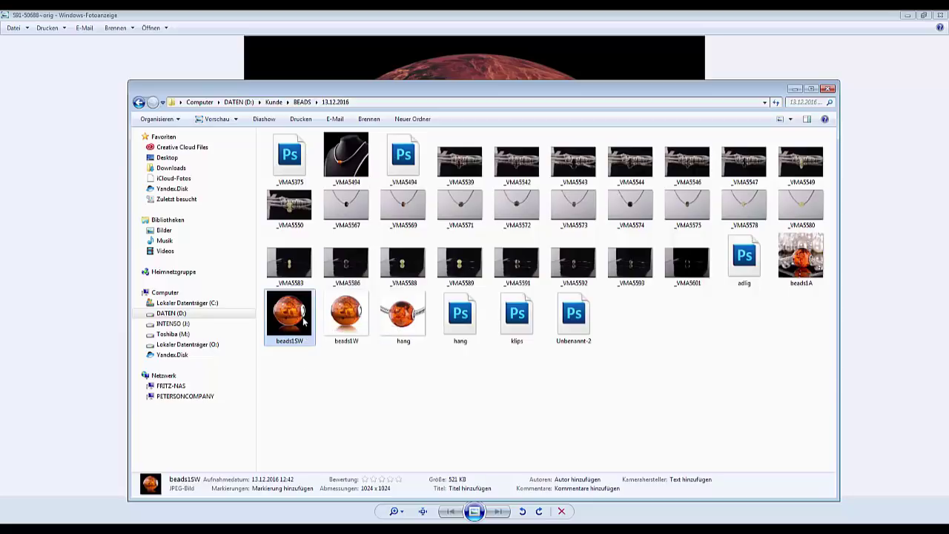
right_click(302, 319)
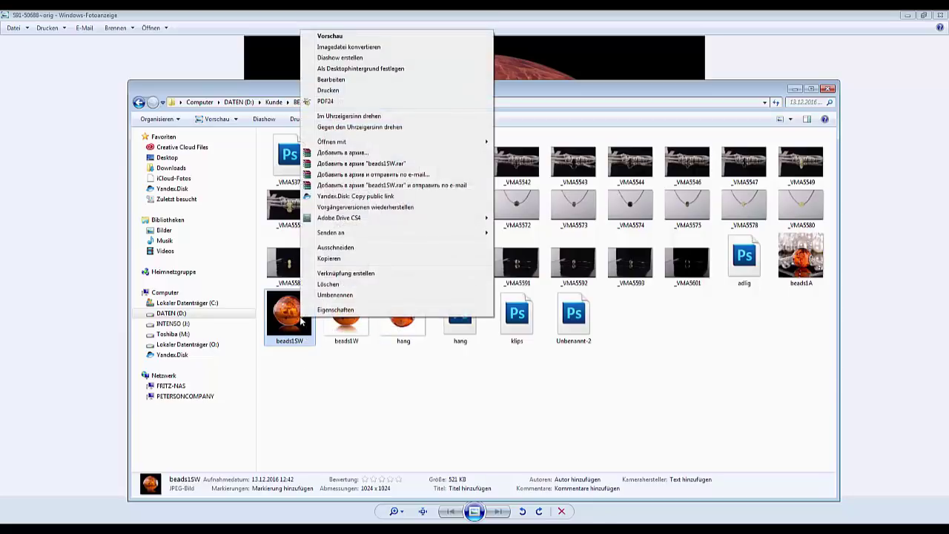
click(331, 310)
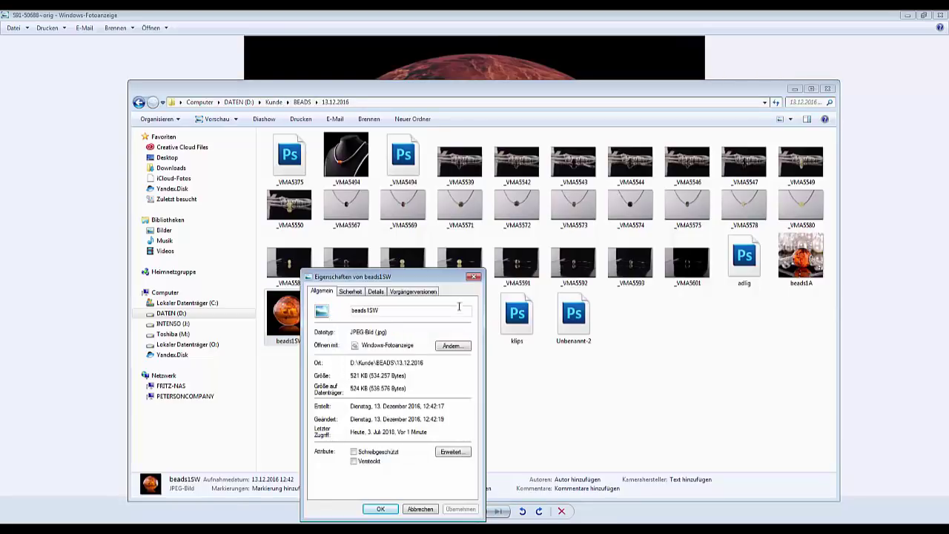
click(475, 277)
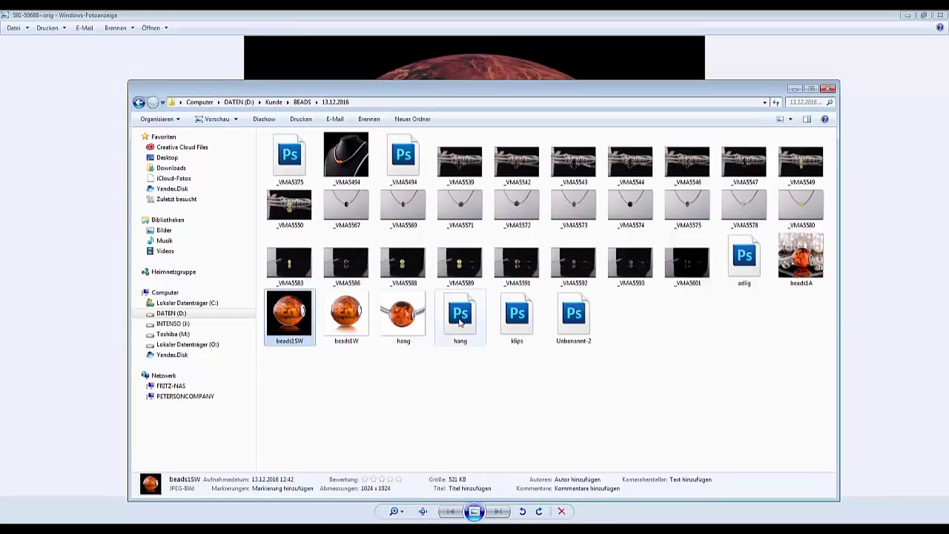
click(460, 321)
Step: Open hang.psd in Photoshop and check its Image Size is 1024 × 1024 pixels
double_click(460, 320)
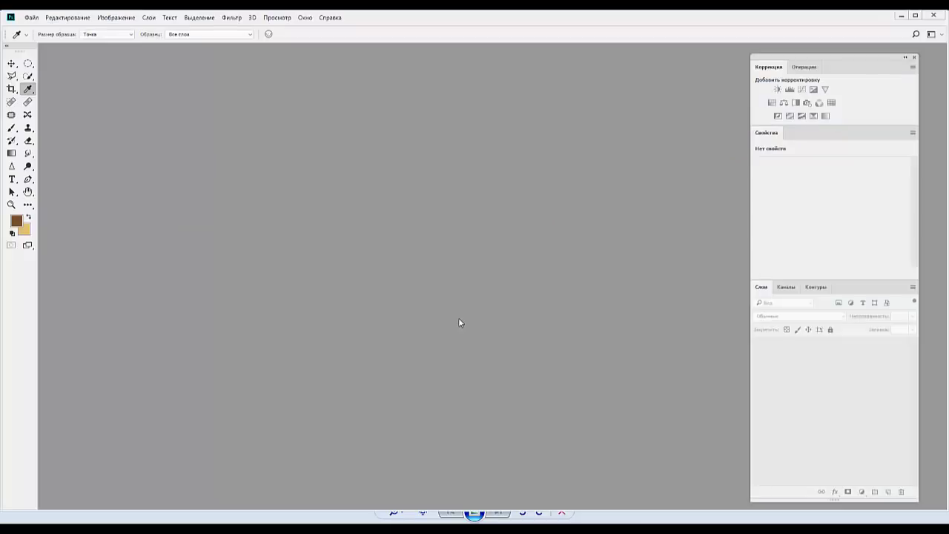
click(110, 18)
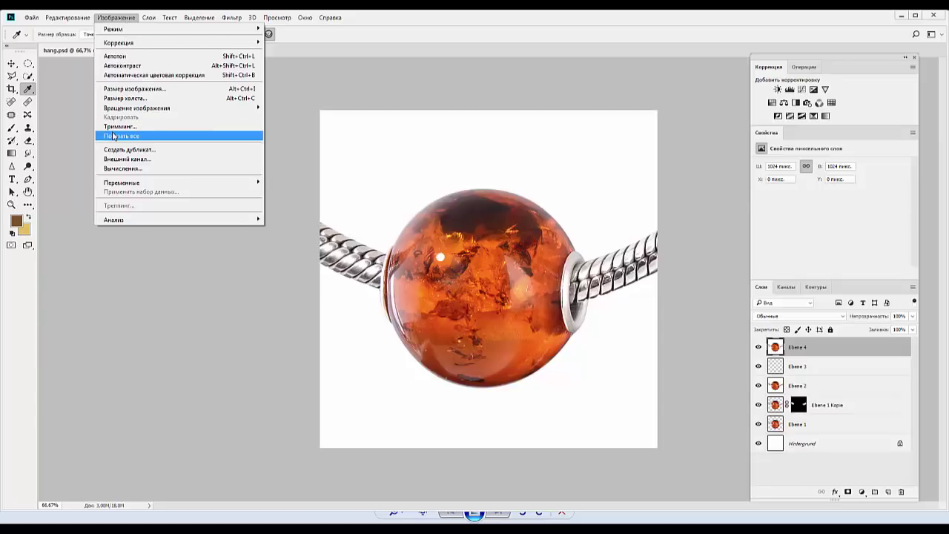
click(126, 89)
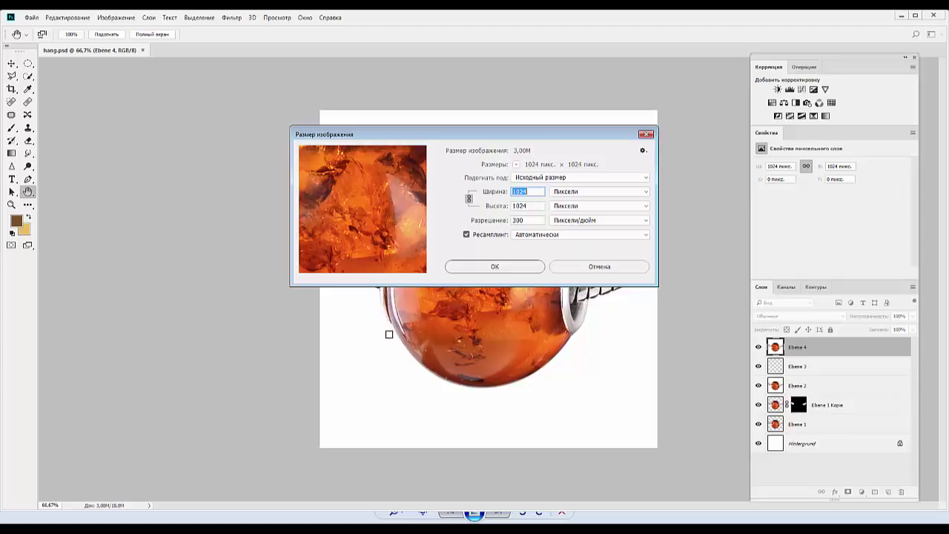
click(507, 271)
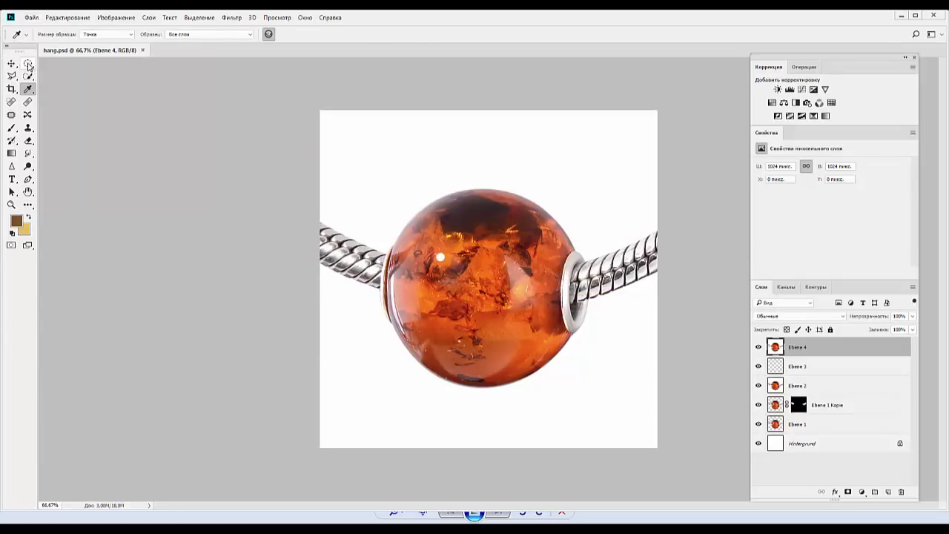
click(27, 63)
Step: Drag an elliptical selection of about 597 × 595 px around the amber bead
mouse_move(403, 206)
mouse_down()
mouse_move(589, 390)
mouse_move(571, 372)
mouse_move(582, 385)
mouse_up()
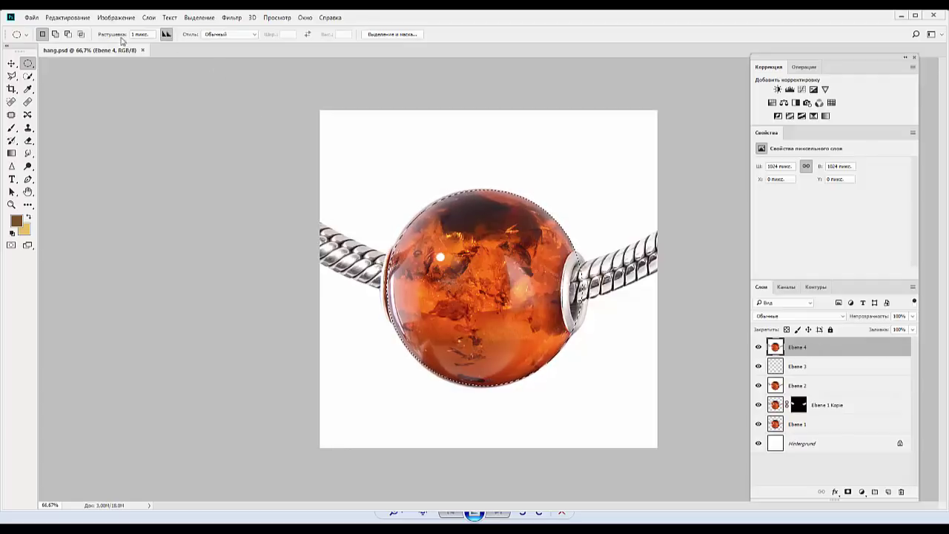
Step: Create a new document with width 6000 and height 4000 pixels on a black background
click(31, 17)
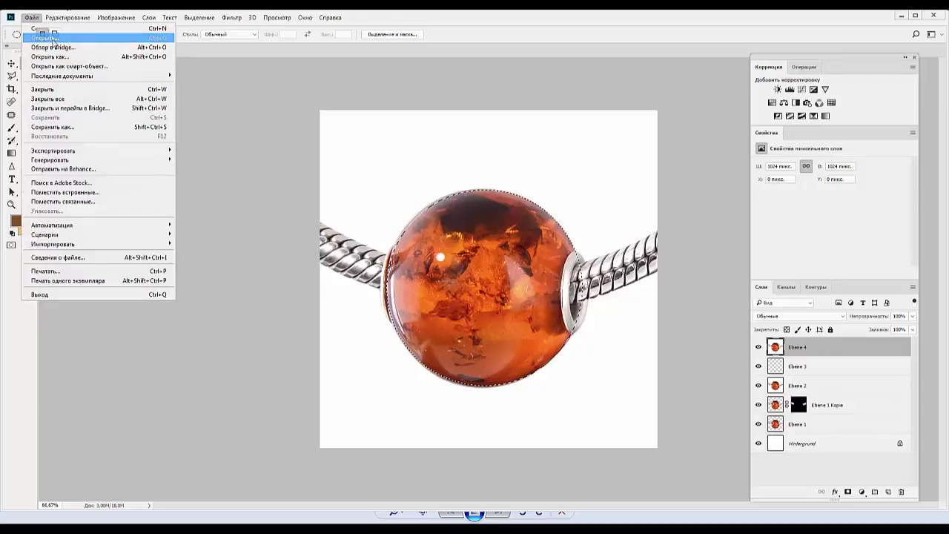
click(54, 39)
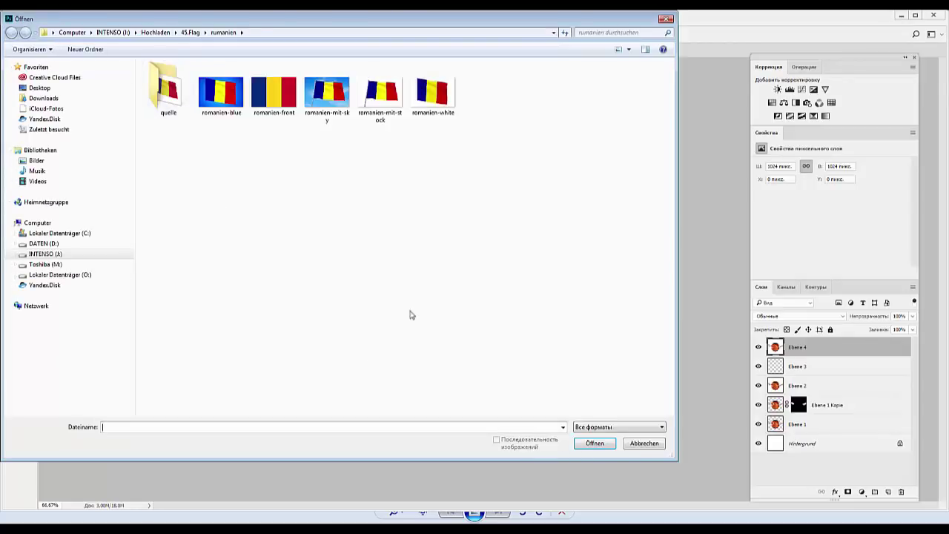
click(667, 19)
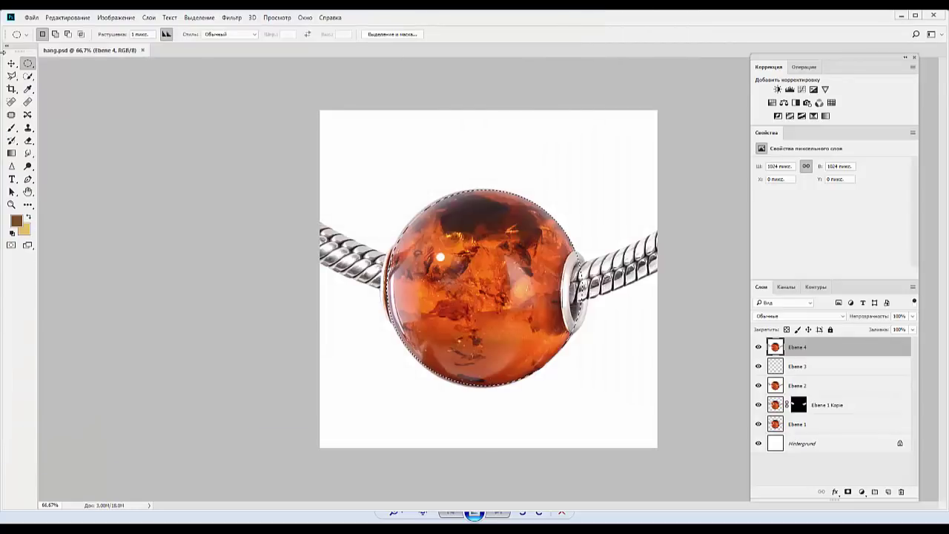
click(31, 17)
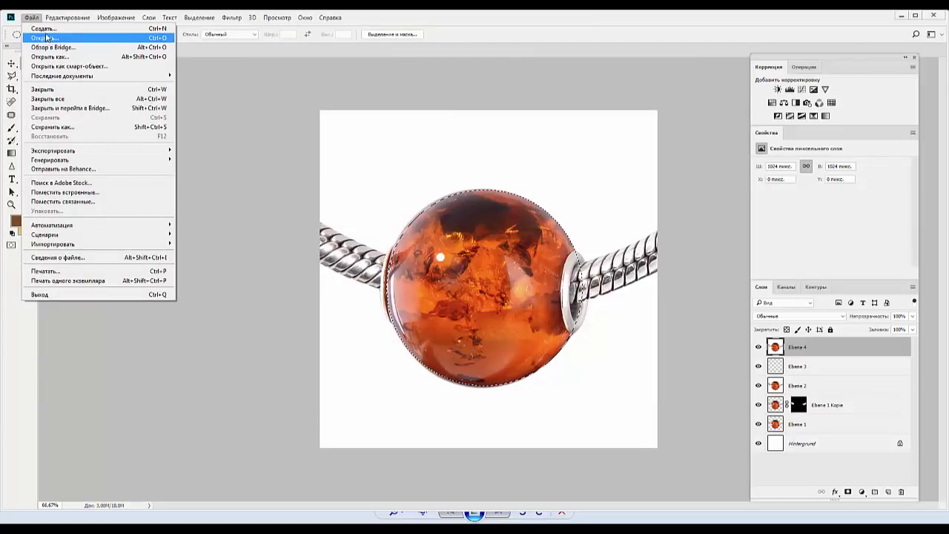
click(44, 29)
double_click(424, 180)
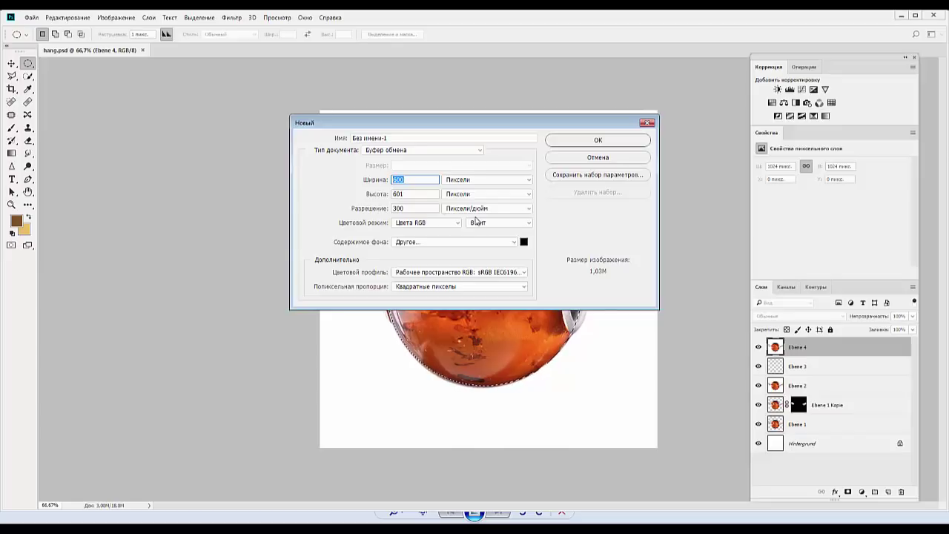
text(6000)
click(399, 193)
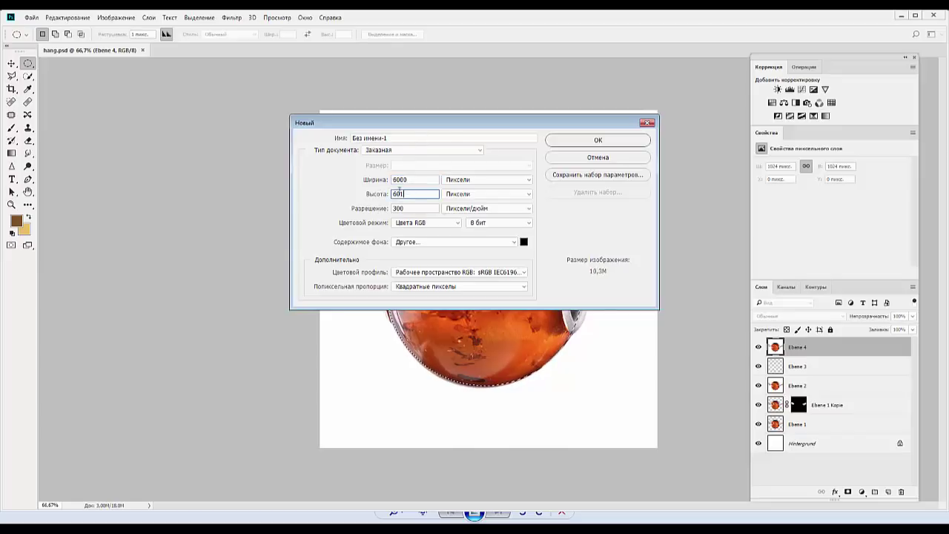
drag(398, 191, 380, 192)
text(4)
text(000)
click(591, 141)
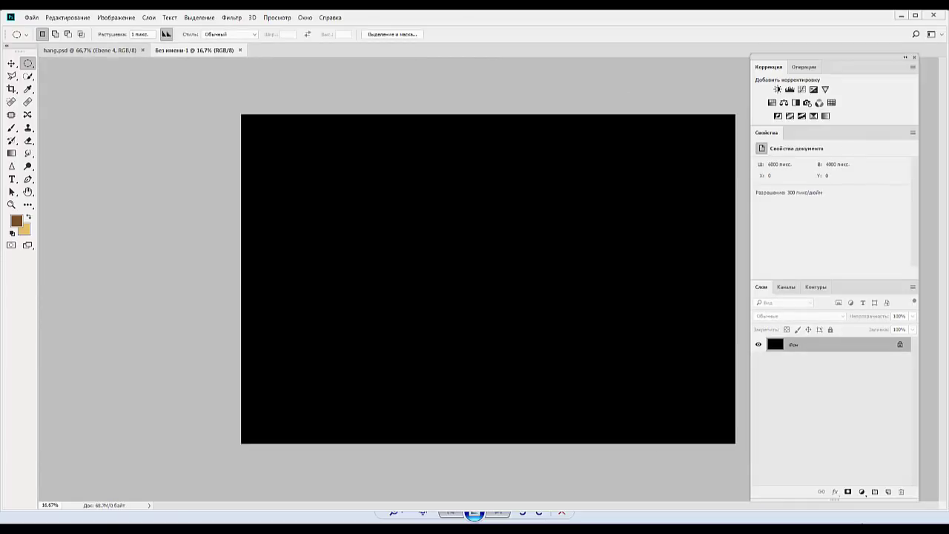
Step: Paste the bead, scale it to about 1745 px wide and move it right of centre
key(ctrl+v)
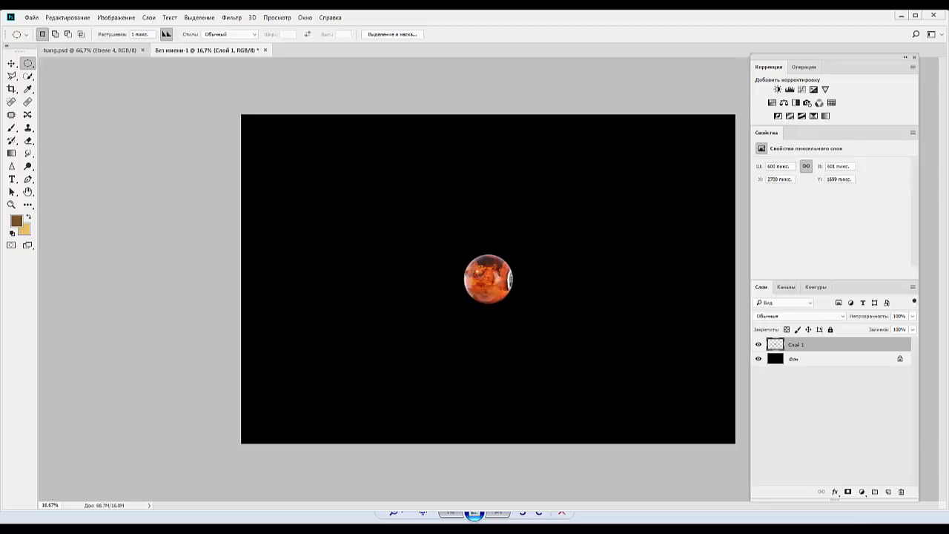
key(ctrl+t)
drag(513, 254, 603, 165)
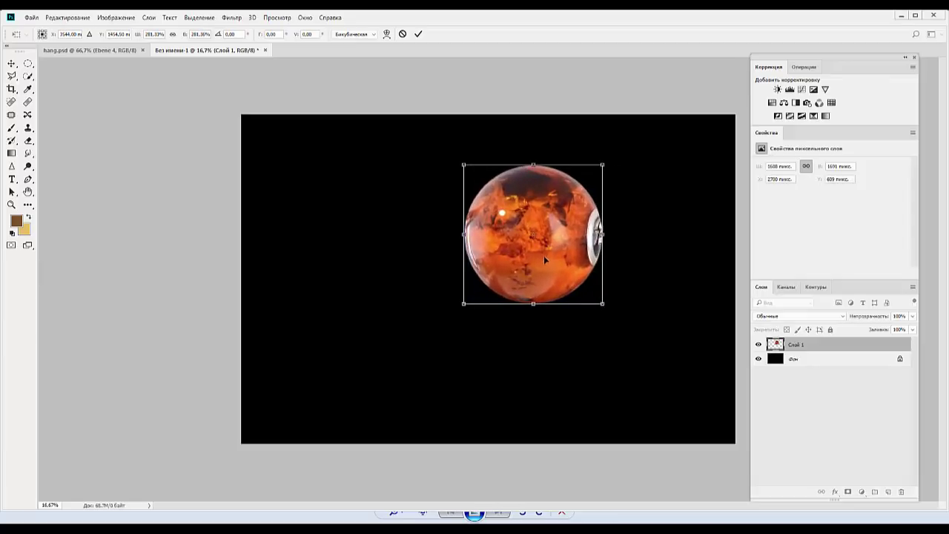
drag(544, 255, 580, 273)
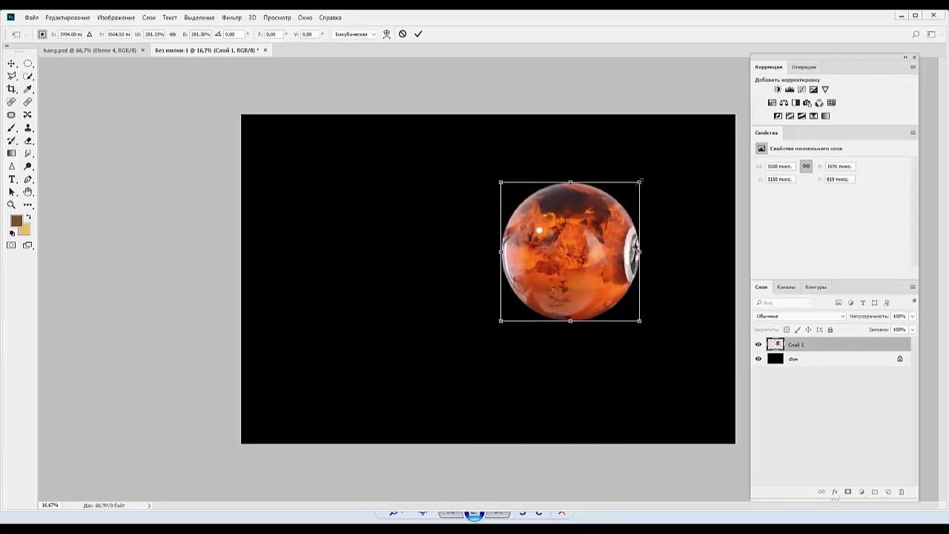
drag(641, 181, 645, 177)
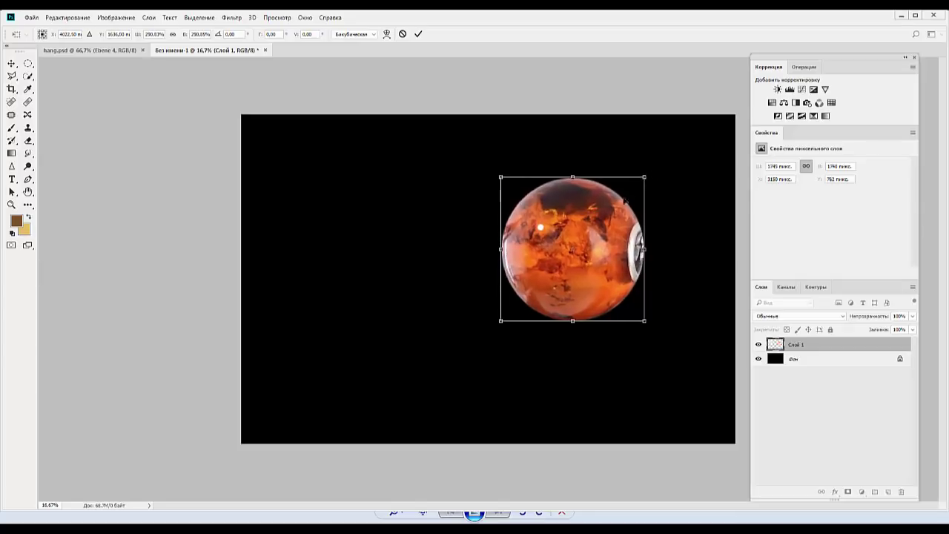
key(Return)
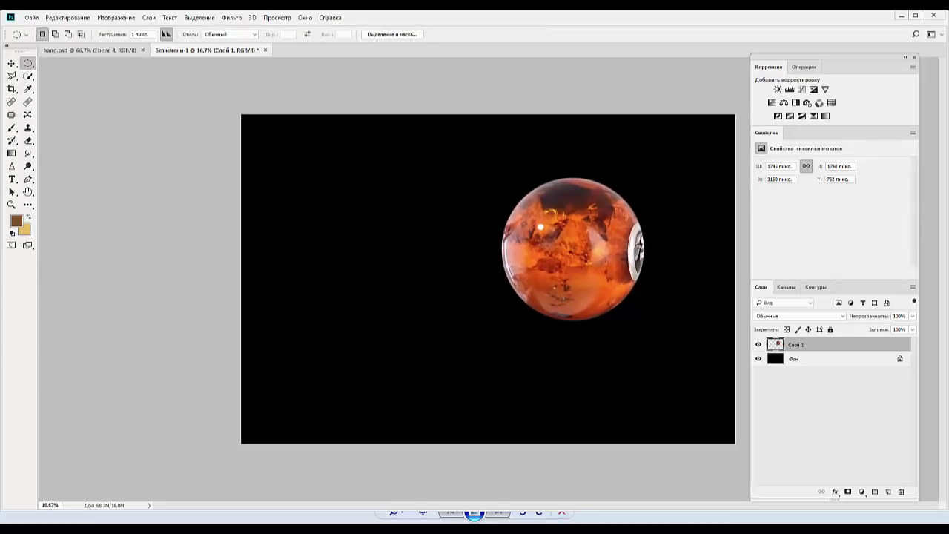
Step: Zoom in and scroll to inspect the planet's surface, then zoom back out
key(ctrl+plus)
key(ctrl+plus)
key(ctrl+plus)
key(ctrl+plus)
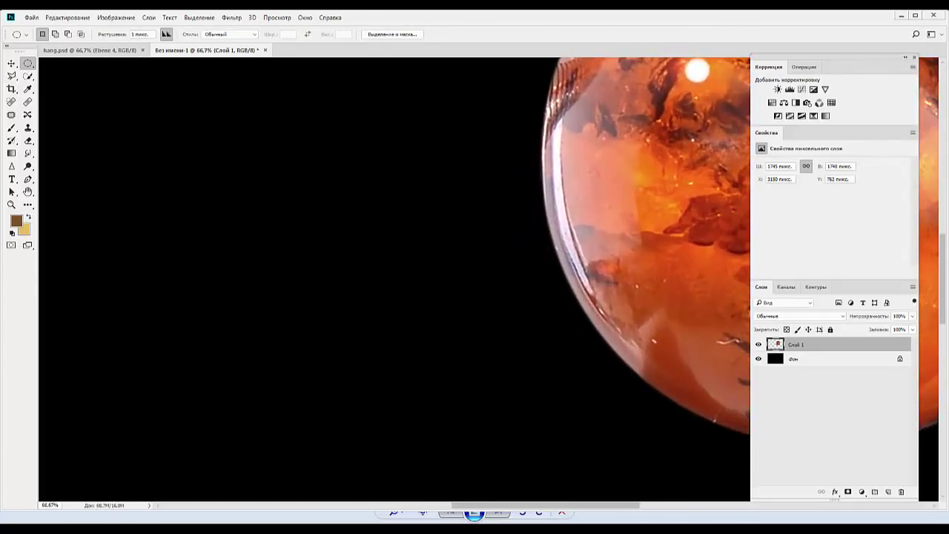
scroll(216, 225, right, 2)
scroll(216, 225, right, 8)
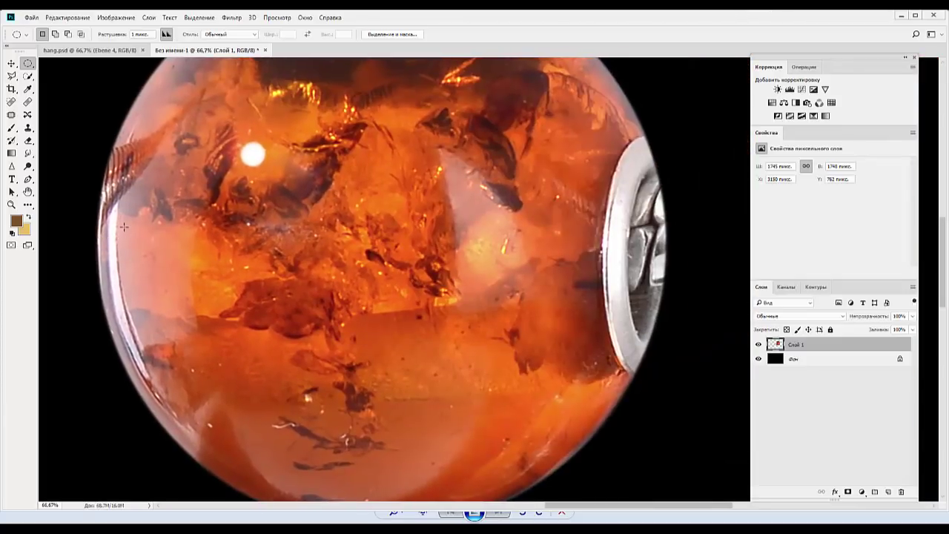
key(ctrl+minus)
key(ctrl+minus)
key(ctrl+minus)
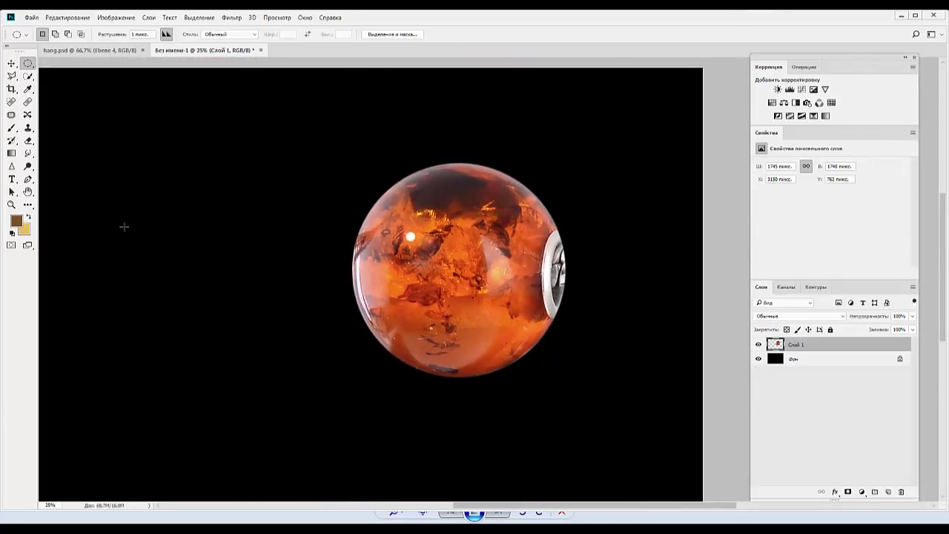
key(ctrl+minus)
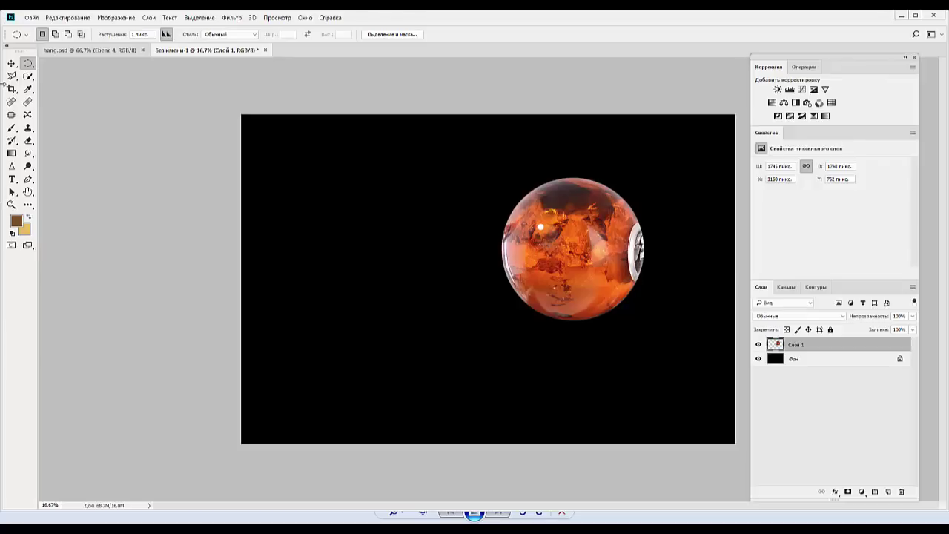
Step: Select exactly the planet's outline from its layer
right_click(27, 64)
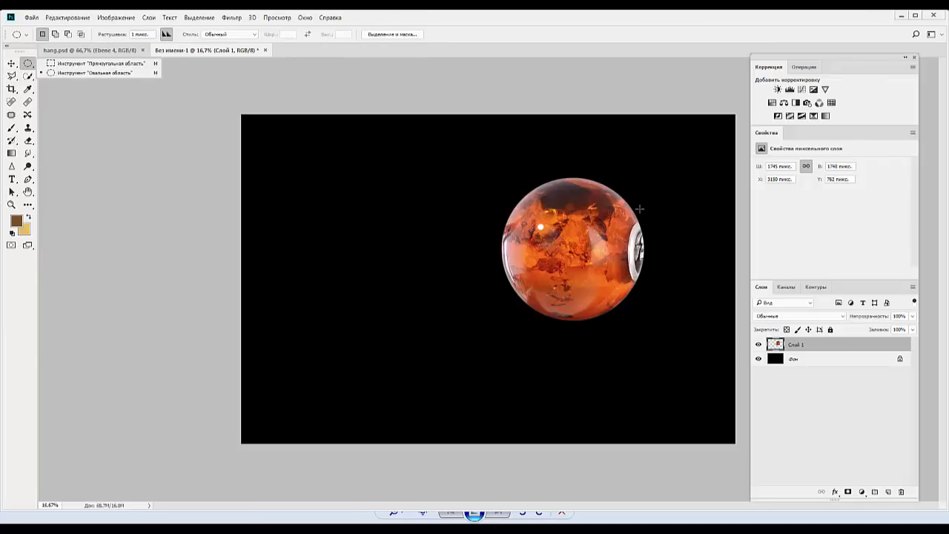
drag(640, 209, 671, 362)
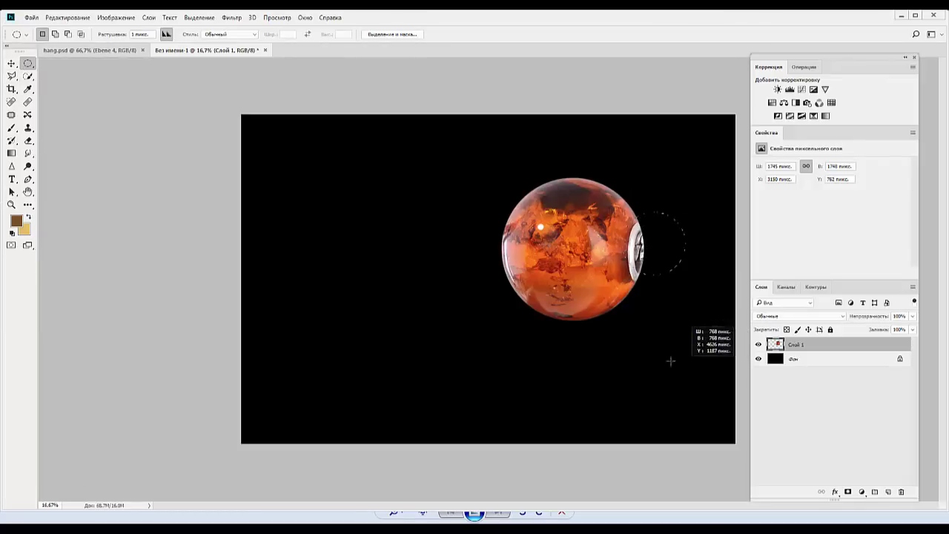
drag(670, 361, 608, 373)
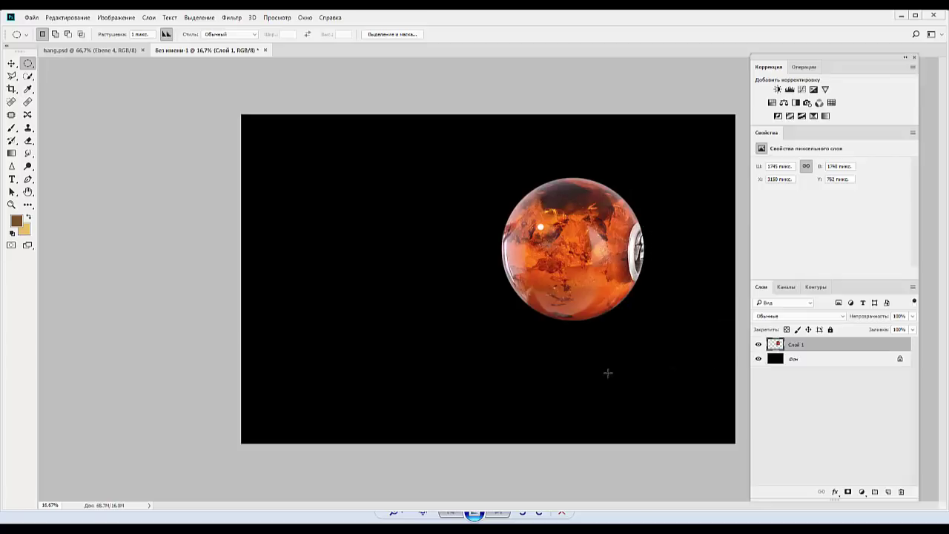
ctrl+click(777, 344)
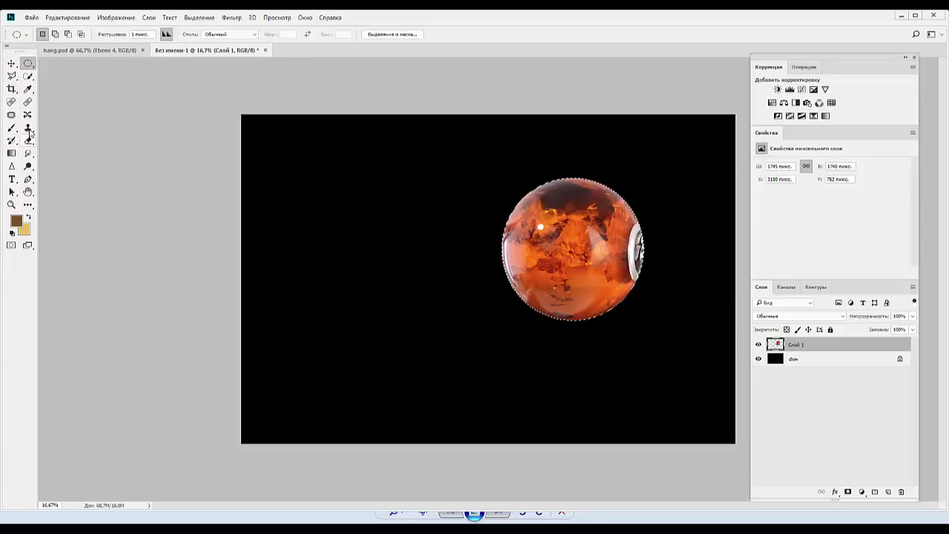
Step: Clone amber texture over the silver clasp and rough edges with a 228 px Clone Stamp brush
click(31, 132)
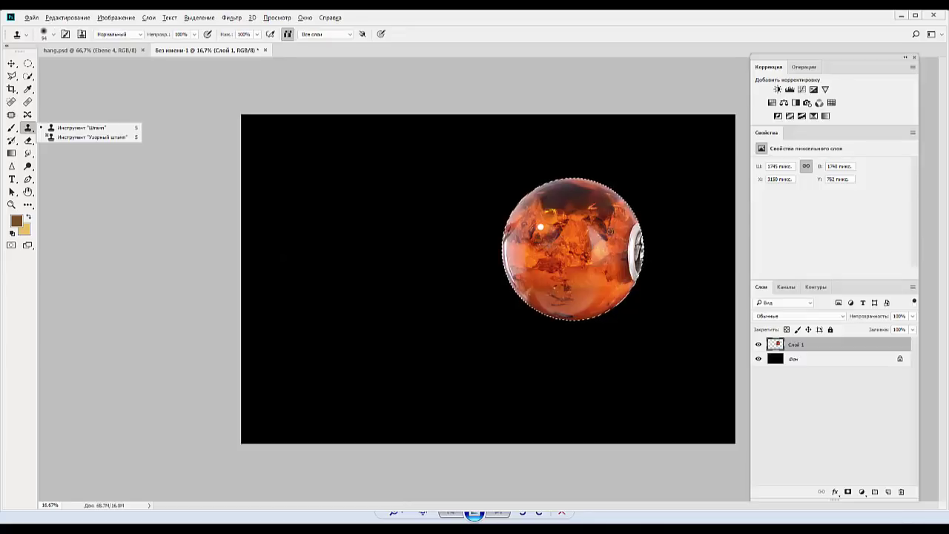
click(614, 221)
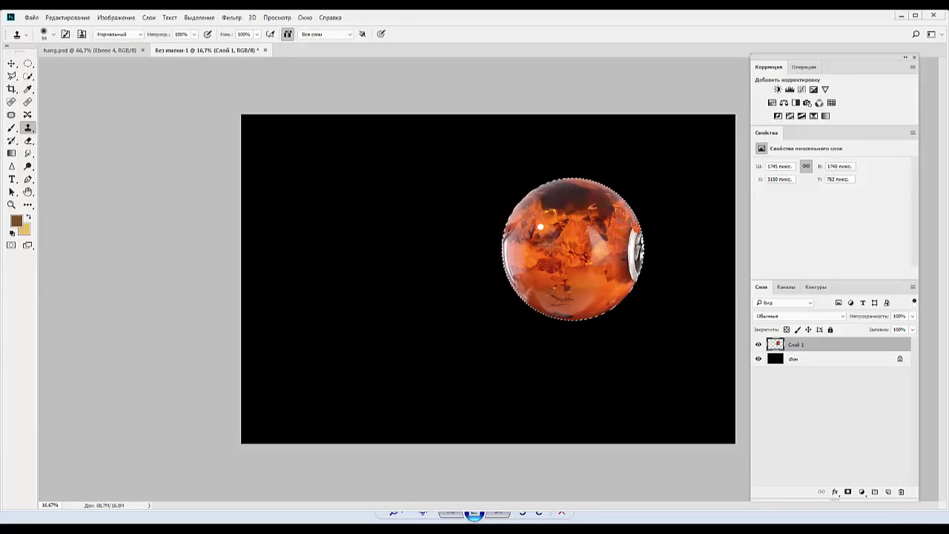
drag(633, 239, 632, 258)
right_click(620, 260)
drag(701, 284, 716, 284)
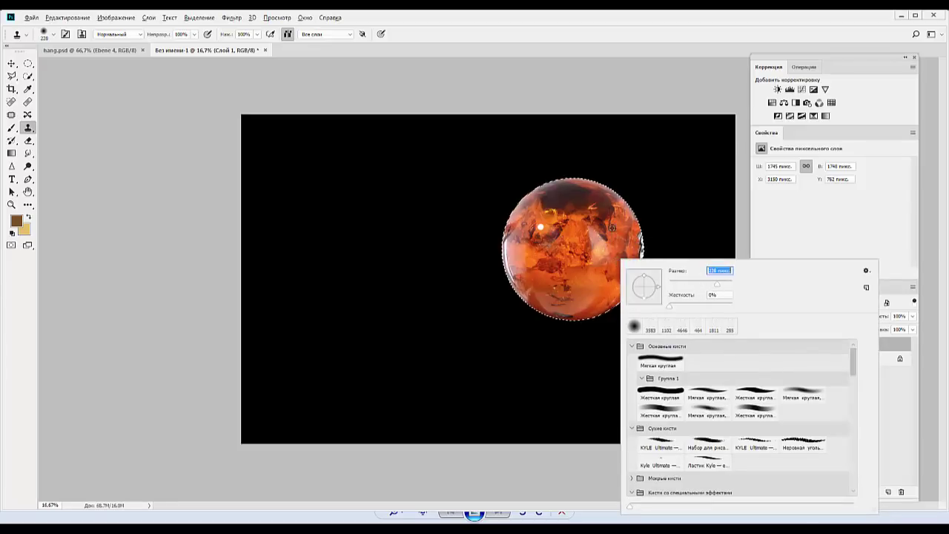
key(Return)
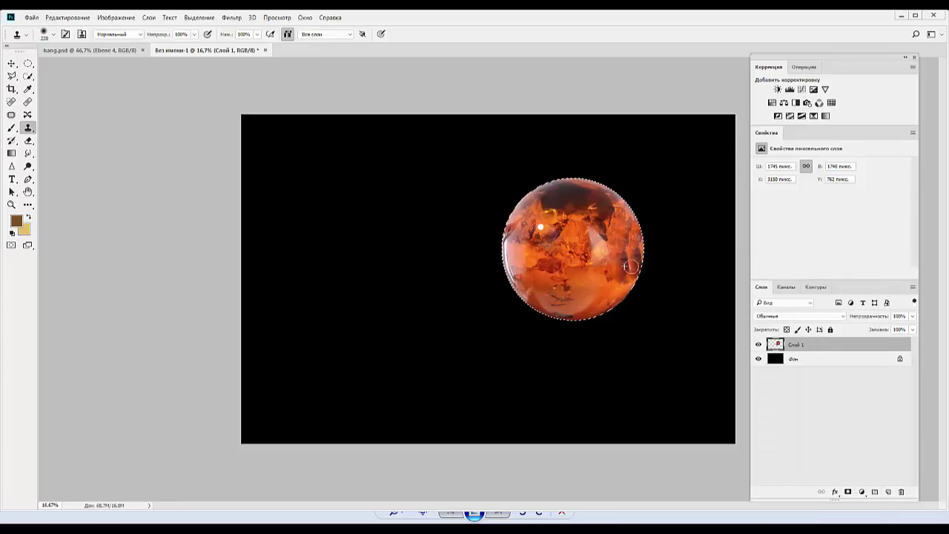
mouse_move(631, 265)
mouse_down()
mouse_move(612, 233)
mouse_move(540, 254)
mouse_up()
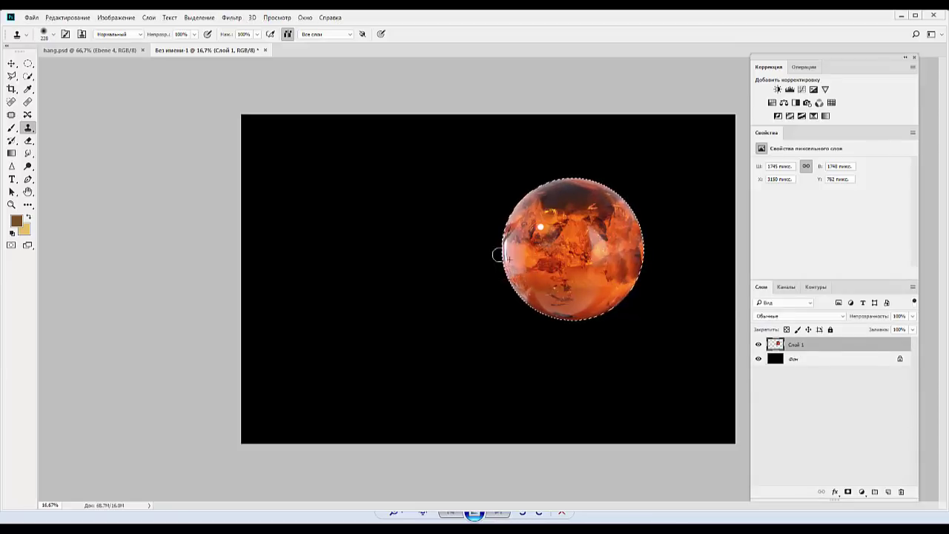
mouse_move(499, 256)
mouse_down()
mouse_move(505, 212)
mouse_move(628, 198)
mouse_move(640, 245)
mouse_up()
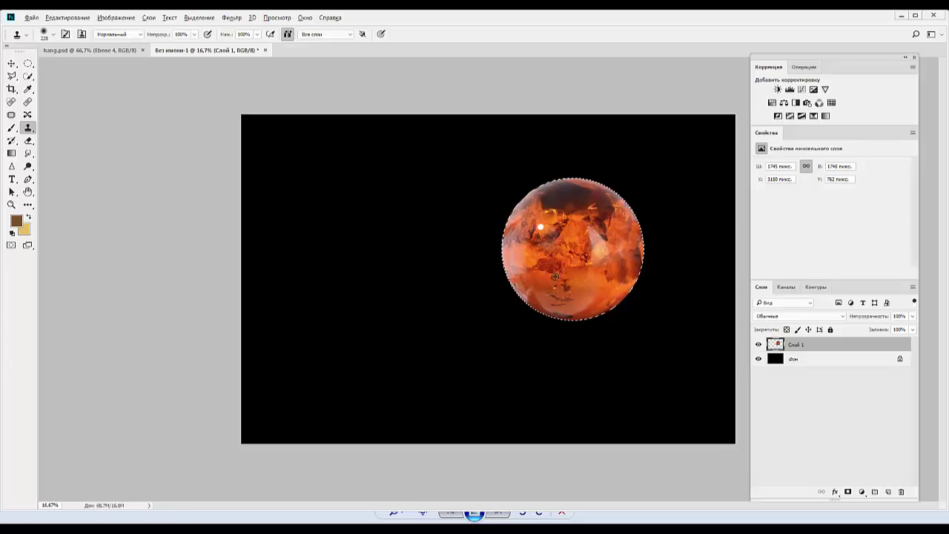
drag(543, 284, 524, 294)
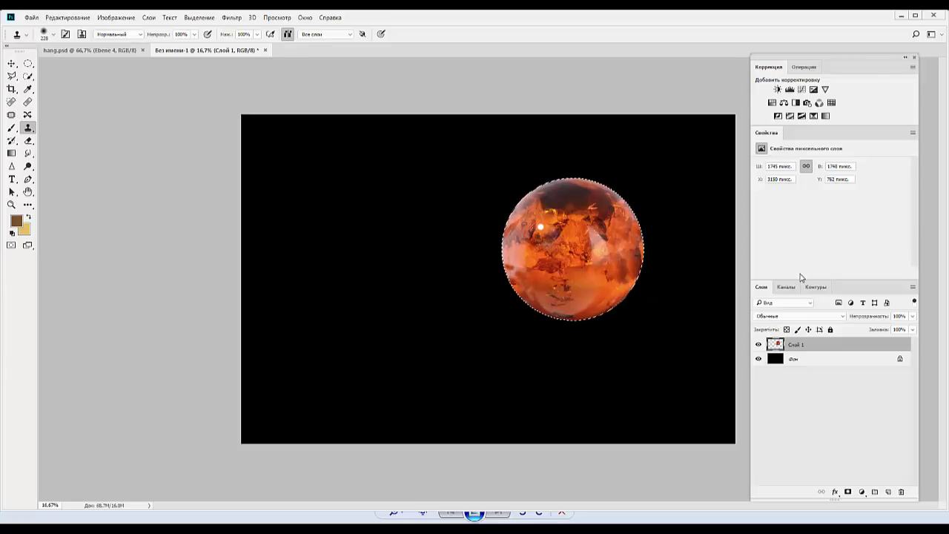
Step: Reselect the planet, darken its left edge with cloned texture, then deselect
key(ctrl+d)
ctrl+click(776, 345)
mouse_move(513, 278)
mouse_down()
mouse_move(521, 203)
mouse_move(565, 182)
mouse_up()
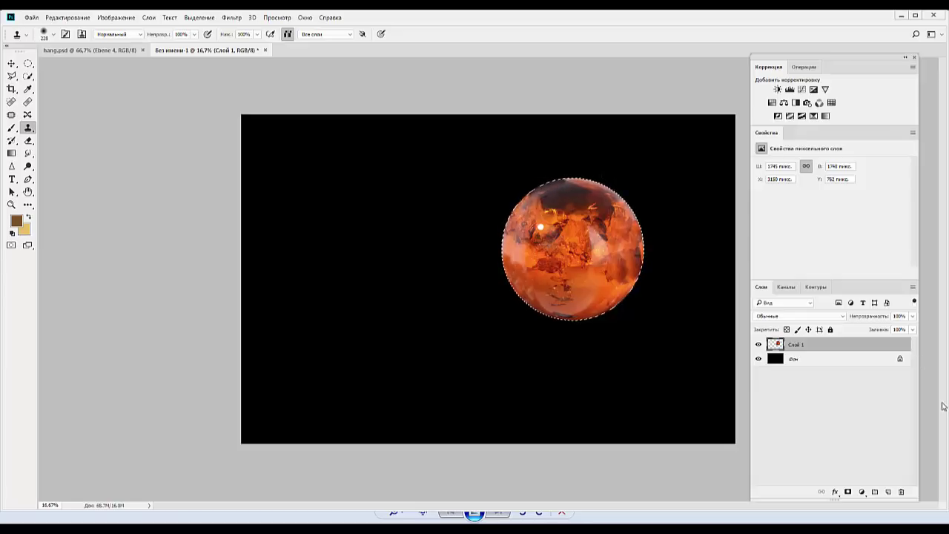
key(ctrl+d)
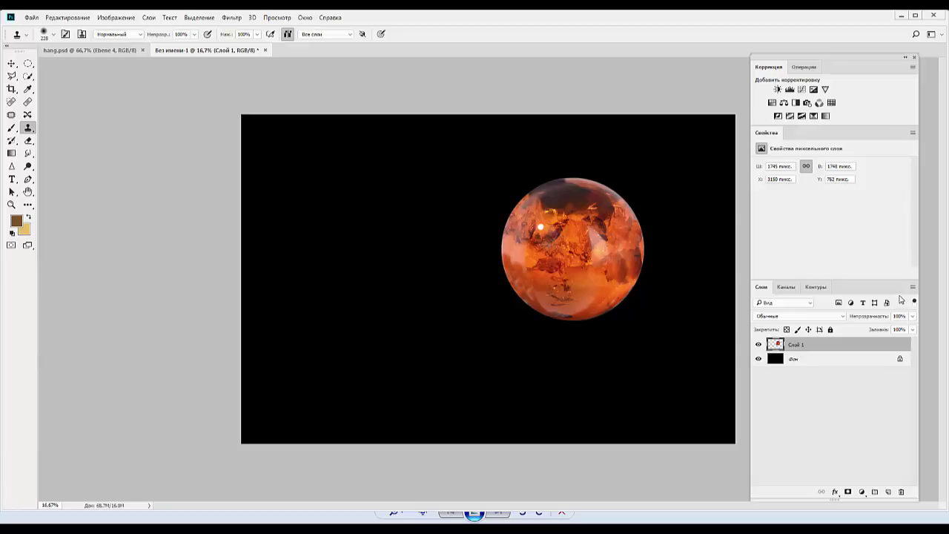
Step: Add an Outer Glow effect to Слой 1 with lowered opacity and size
click(836, 493)
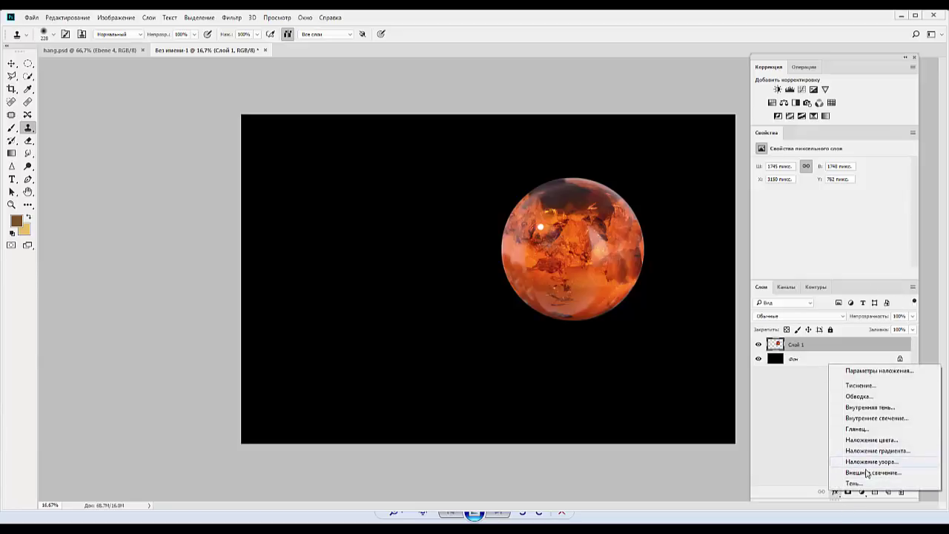
click(869, 473)
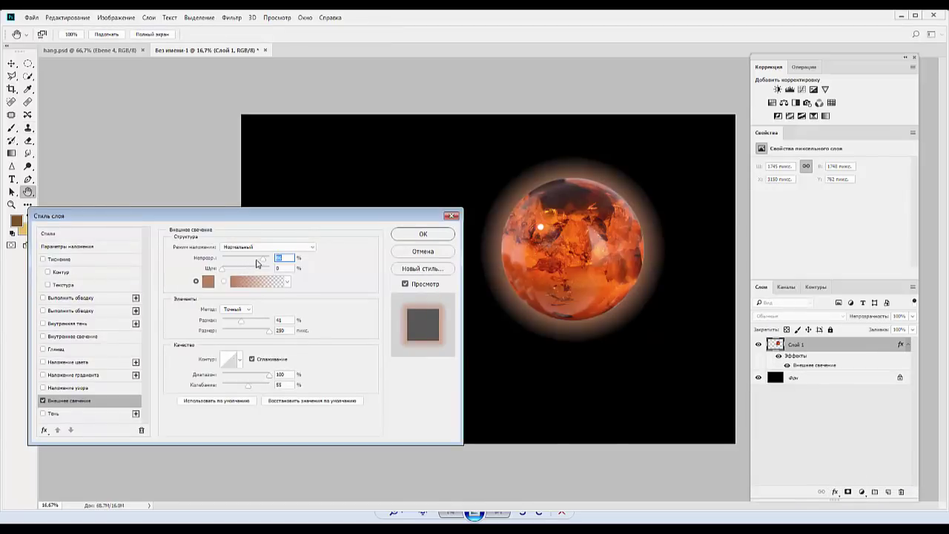
drag(264, 258, 254, 260)
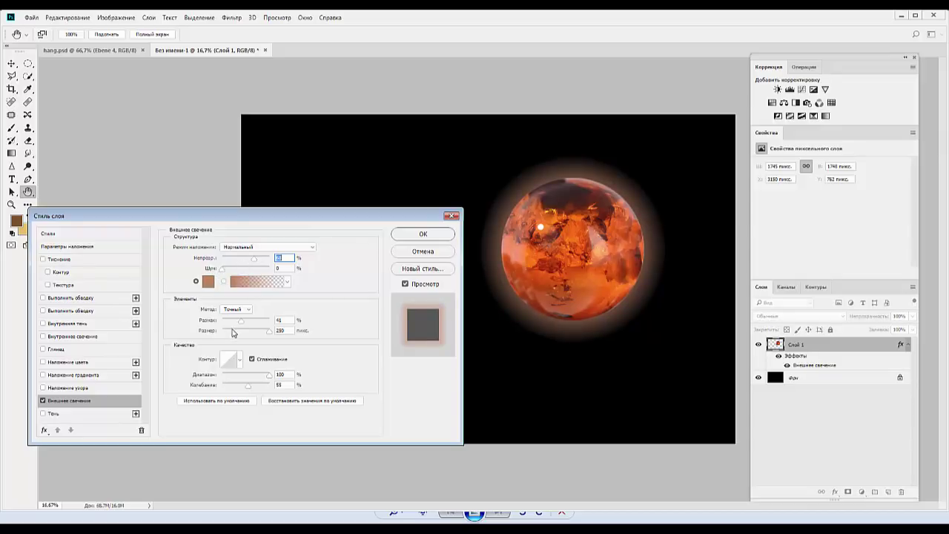
drag(272, 336, 242, 332)
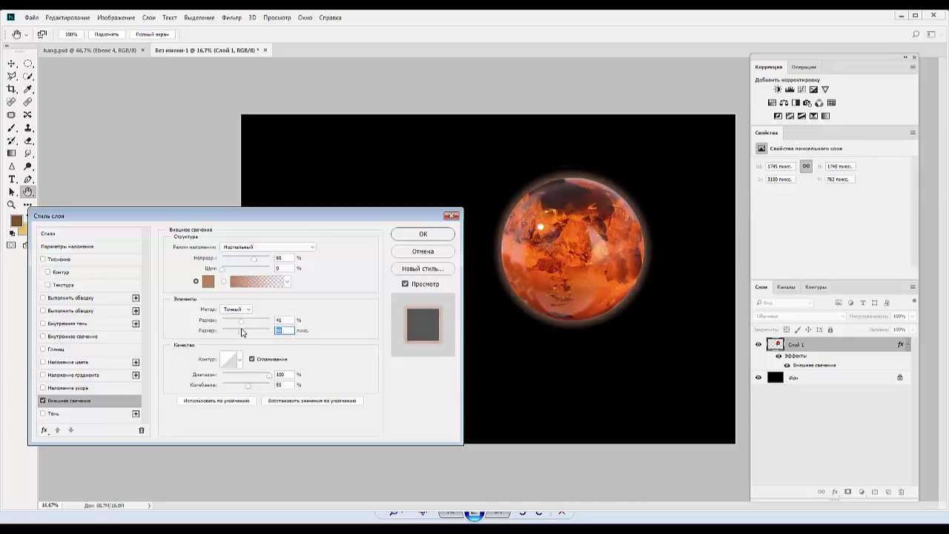
click(414, 235)
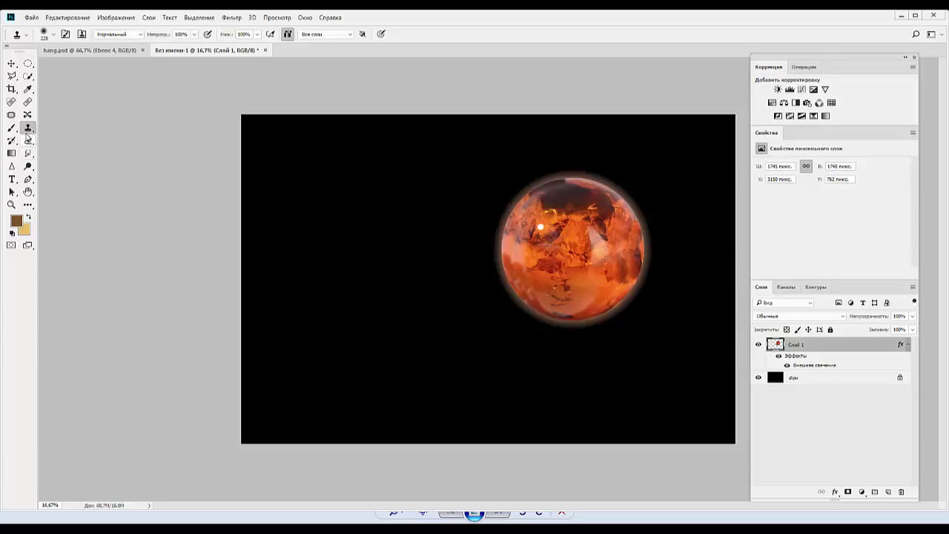
Step: Clone texture onto the planet's right edge and shrink the clone brush to 10 px
right_click(27, 128)
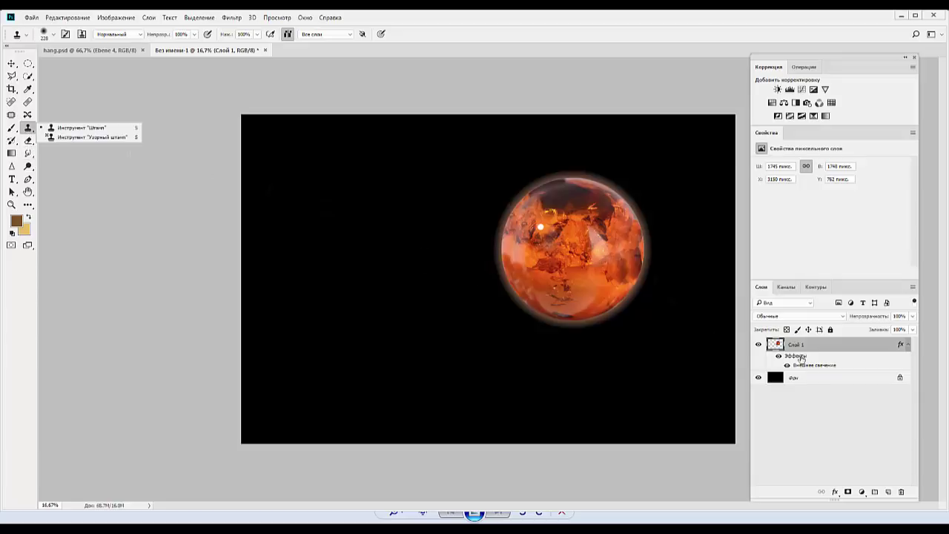
drag(639, 279, 602, 264)
right_click(568, 266)
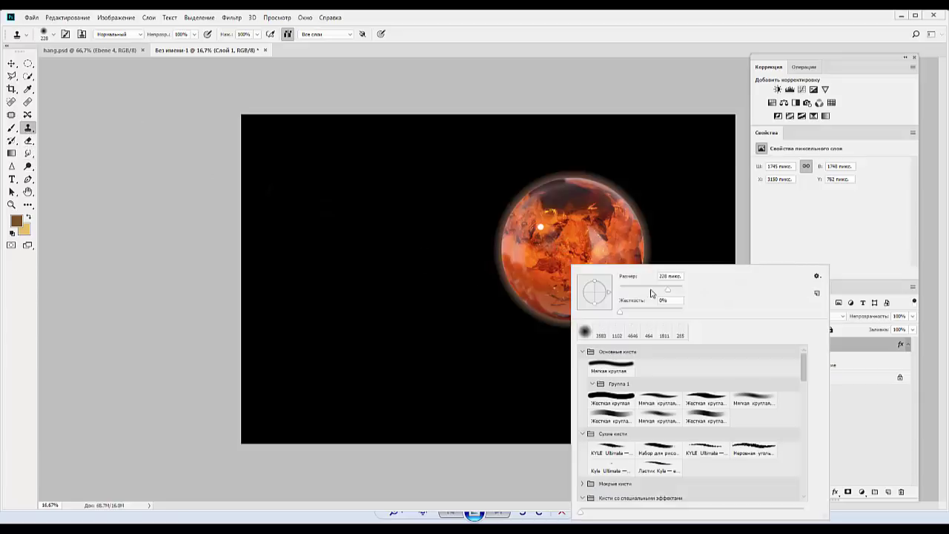
drag(637, 295, 614, 279)
key(Return)
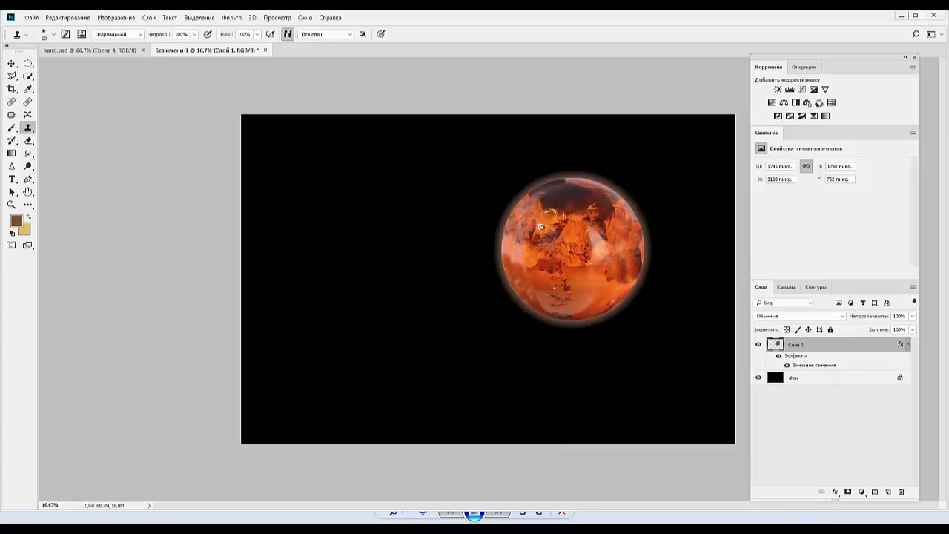
Step: Enlarge the clone brush to 48 px and sample a source spot on the planet
right_click(578, 237)
drag(632, 268, 649, 268)
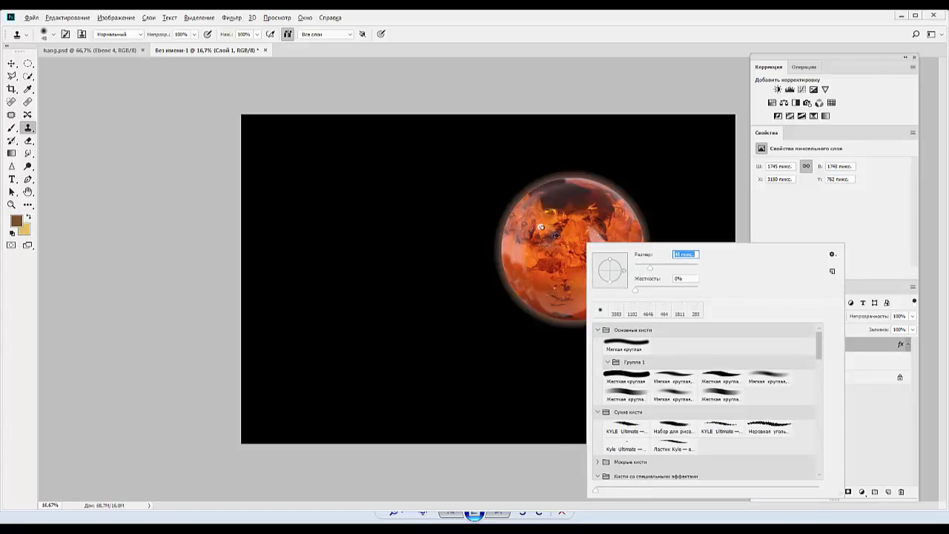
key(Return)
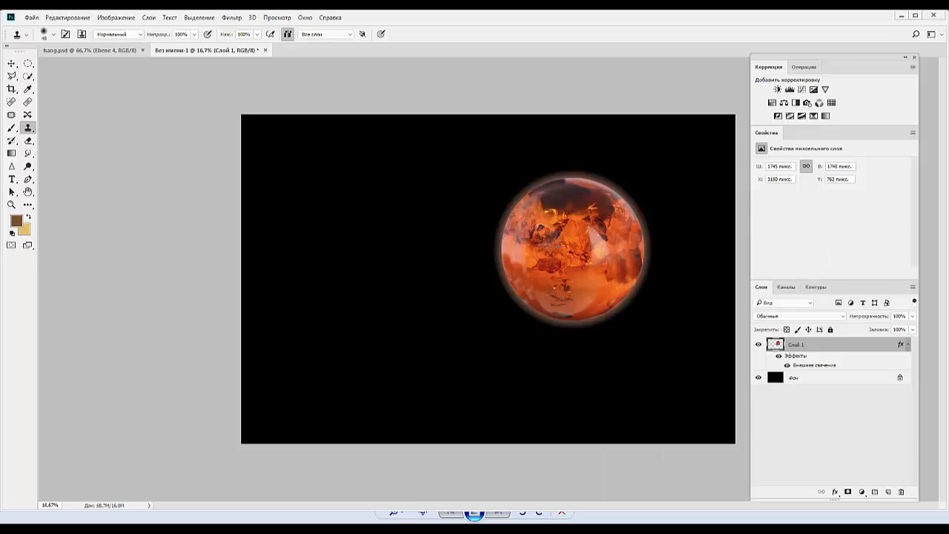
alt+click(586, 231)
right_click(573, 241)
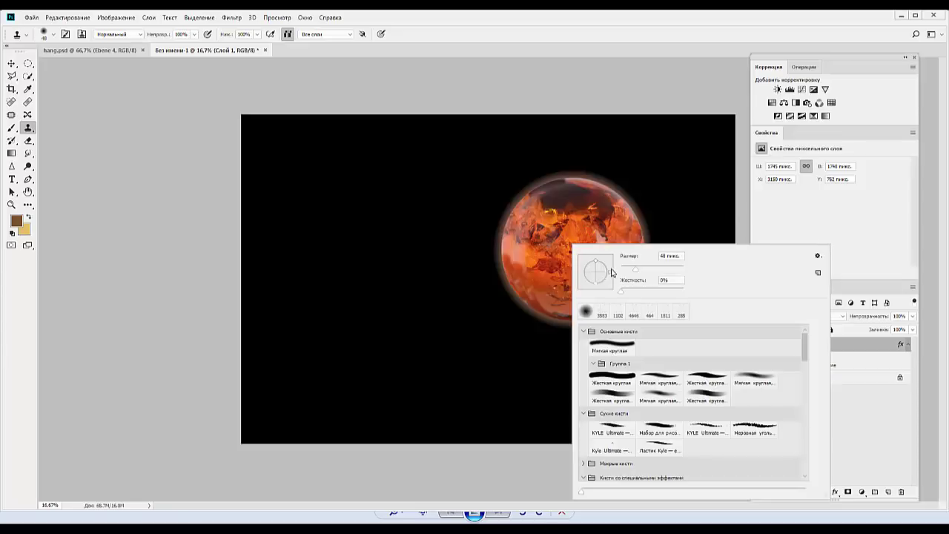
click(582, 237)
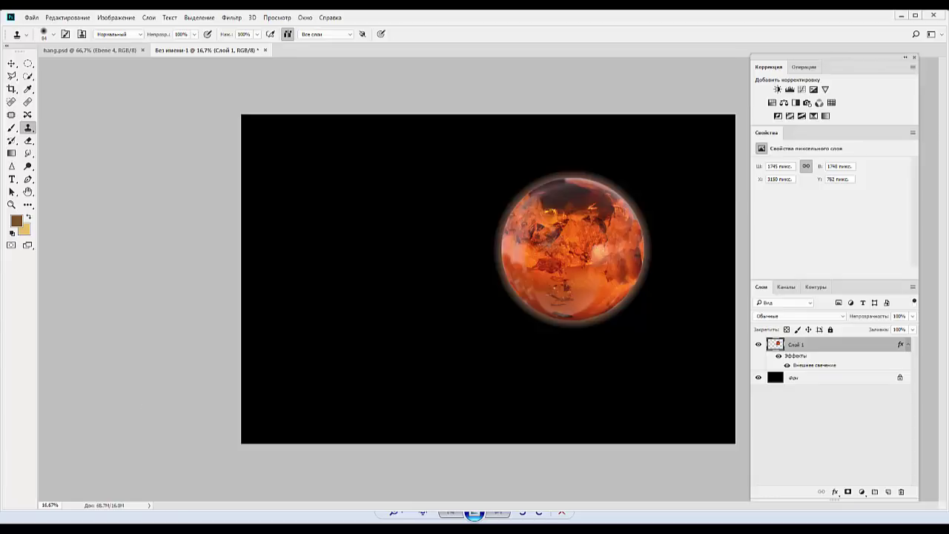
click(30, 18)
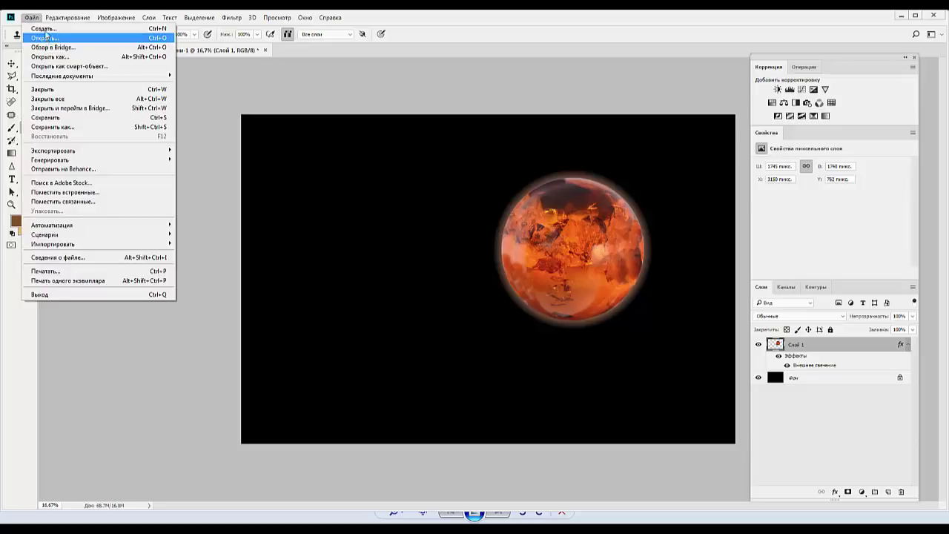
Step: Create a new black document with width and height both set to 4000 pixels
click(45, 33)
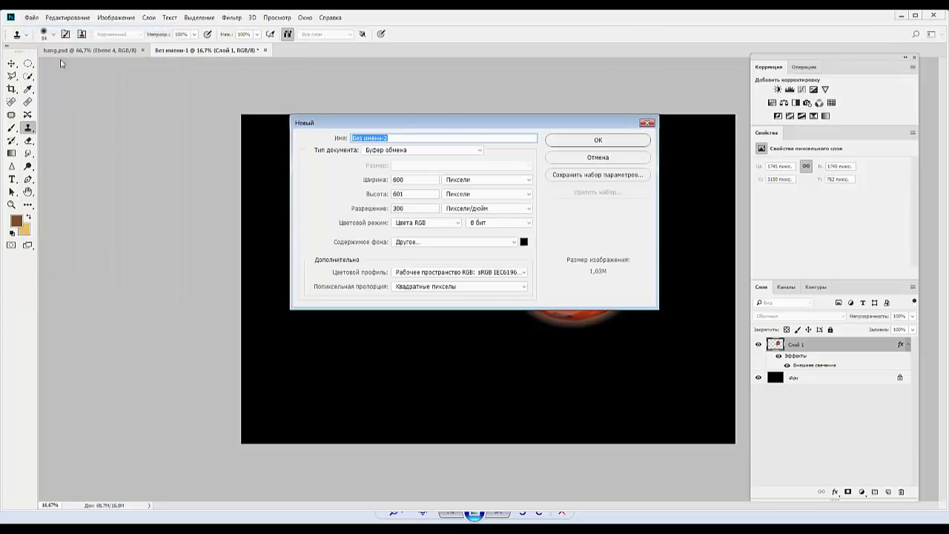
double_click(417, 180)
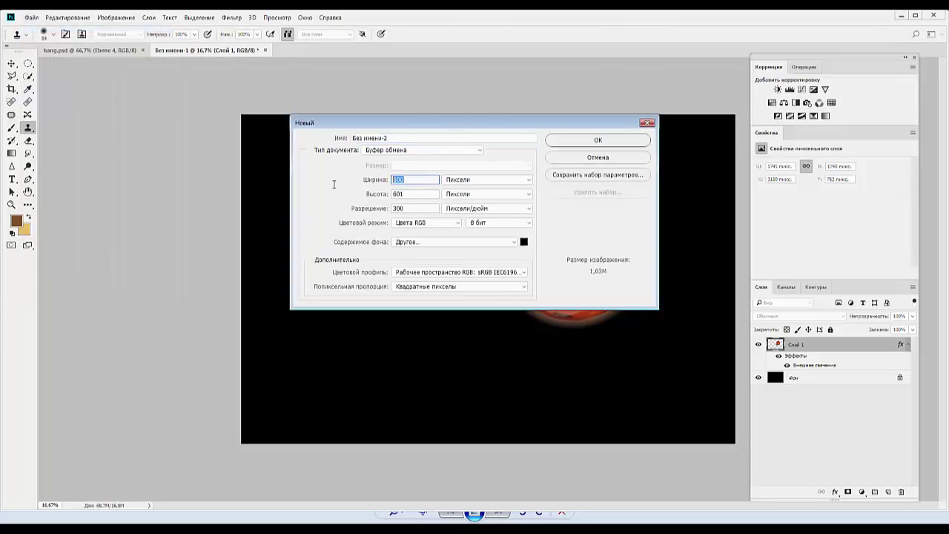
text(6)
text(00)
drag(417, 180, 343, 181)
text(4000)
click(413, 195)
drag(413, 196, 370, 196)
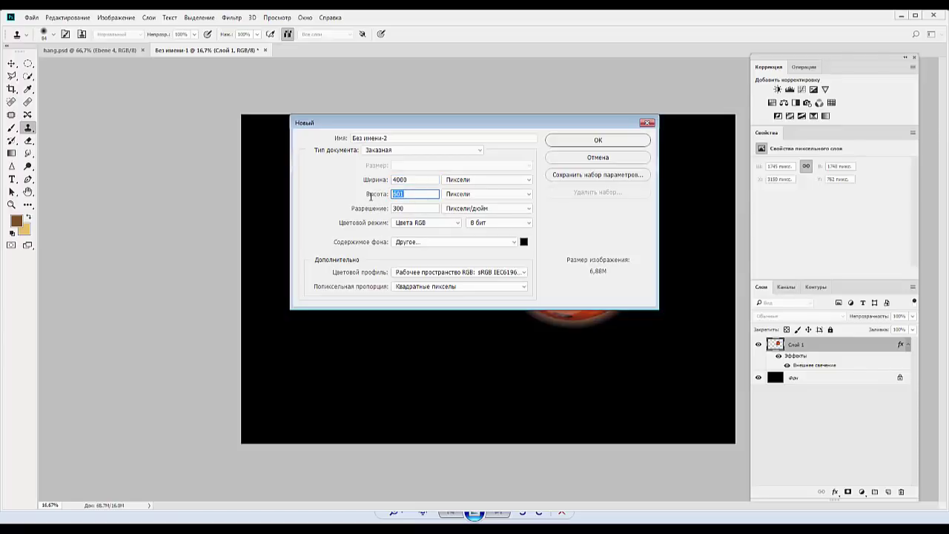
text(4000)
click(602, 140)
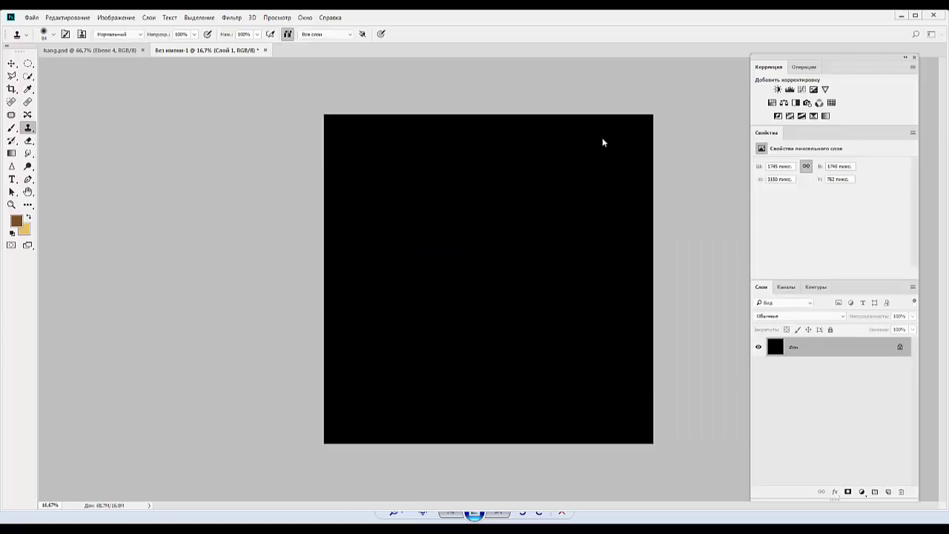
Step: Render a Clouds filter texture onto the 4000 × 4000 canvas
click(230, 17)
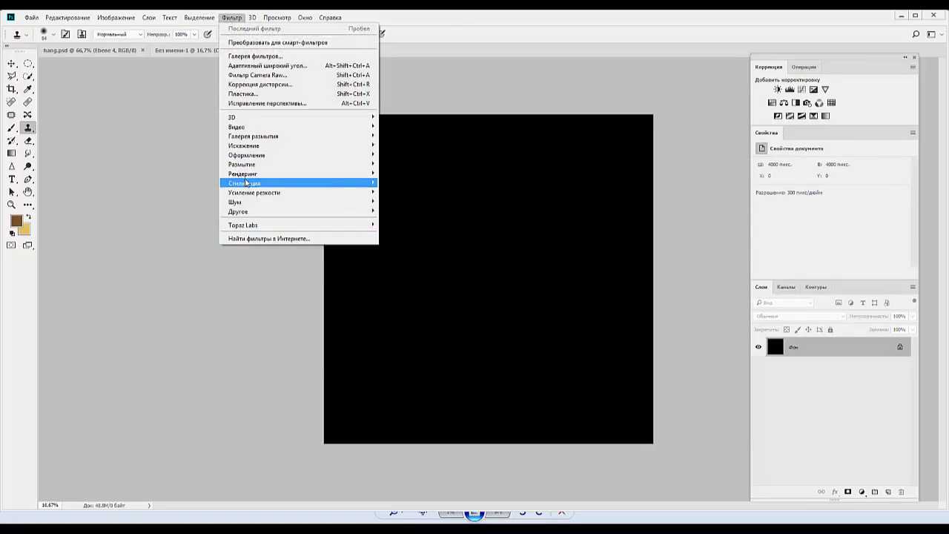
mouse_move(244, 173)
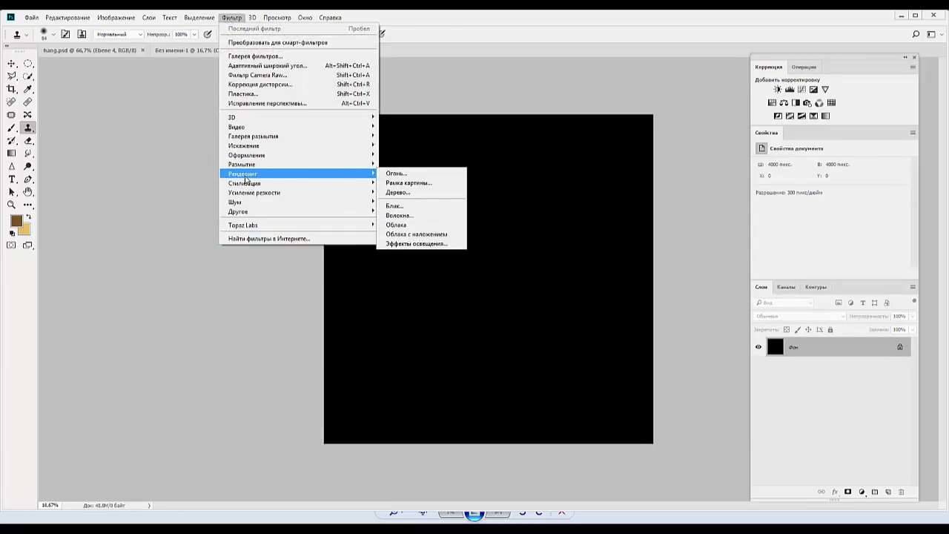
click(404, 225)
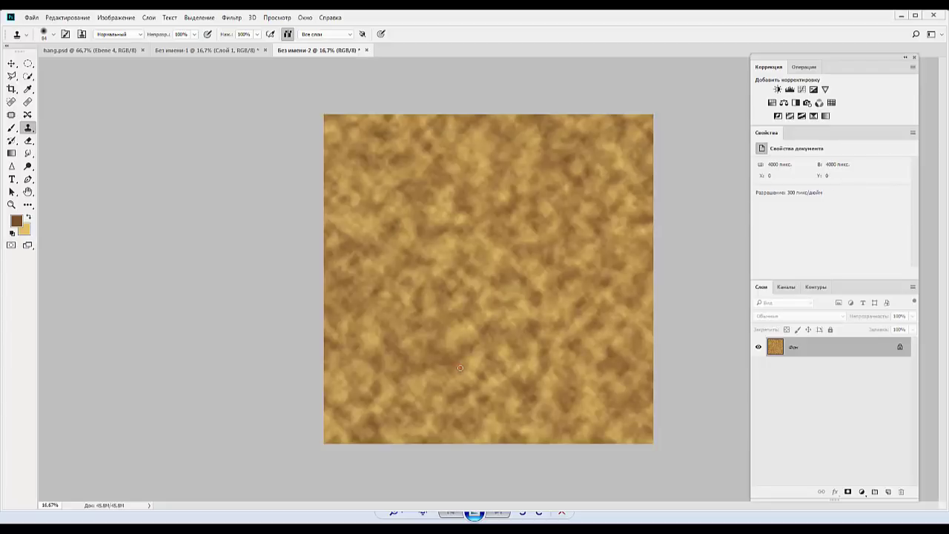
click(238, 22)
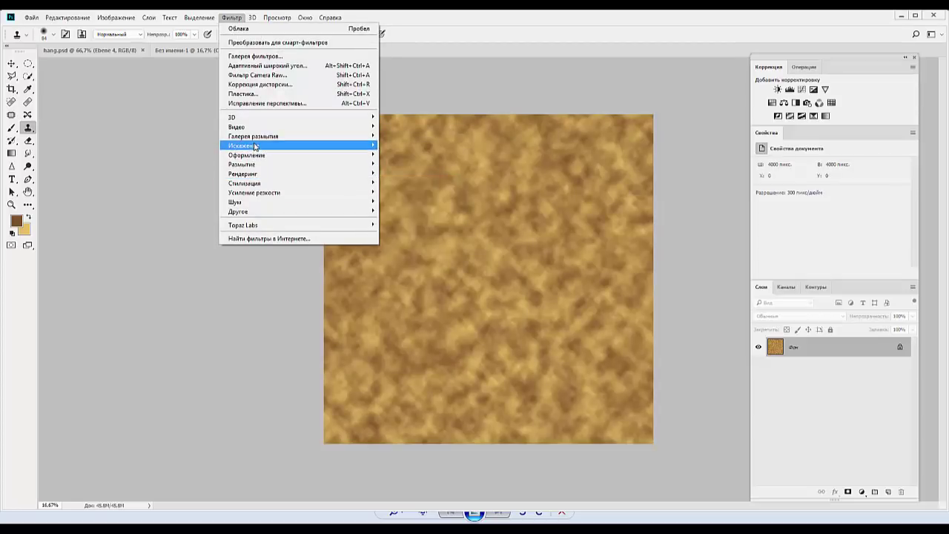
mouse_move(244, 146)
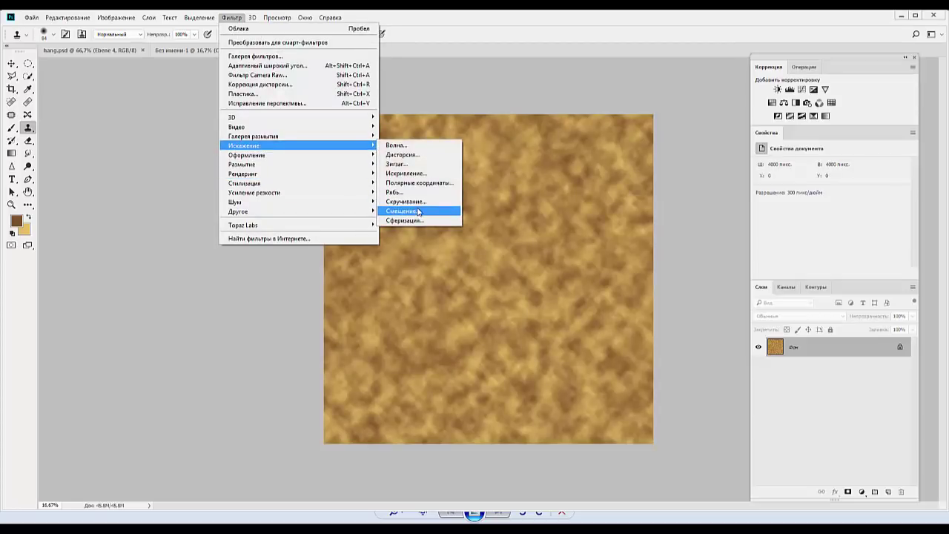
Step: Twirl the clouds at maximum angle into a spiral and unlock the Background layer
click(418, 202)
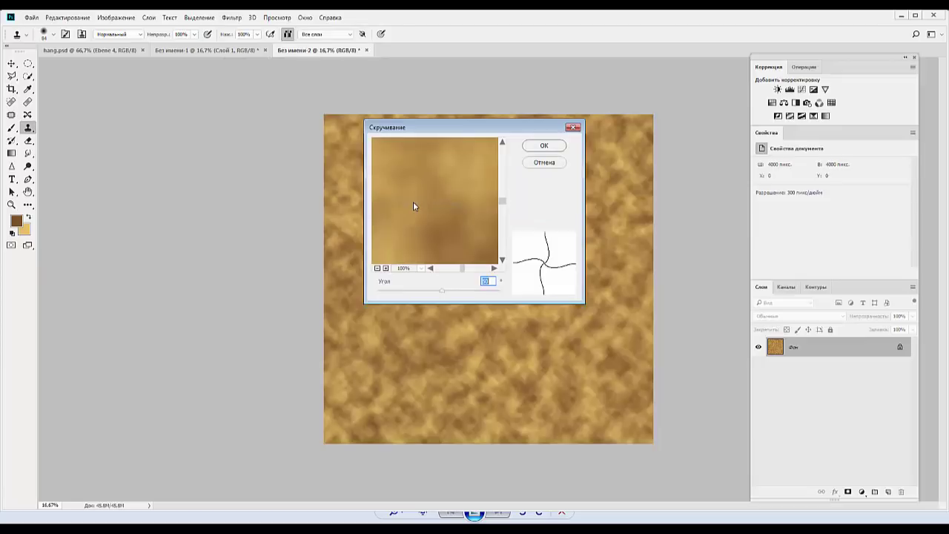
drag(442, 292, 491, 290)
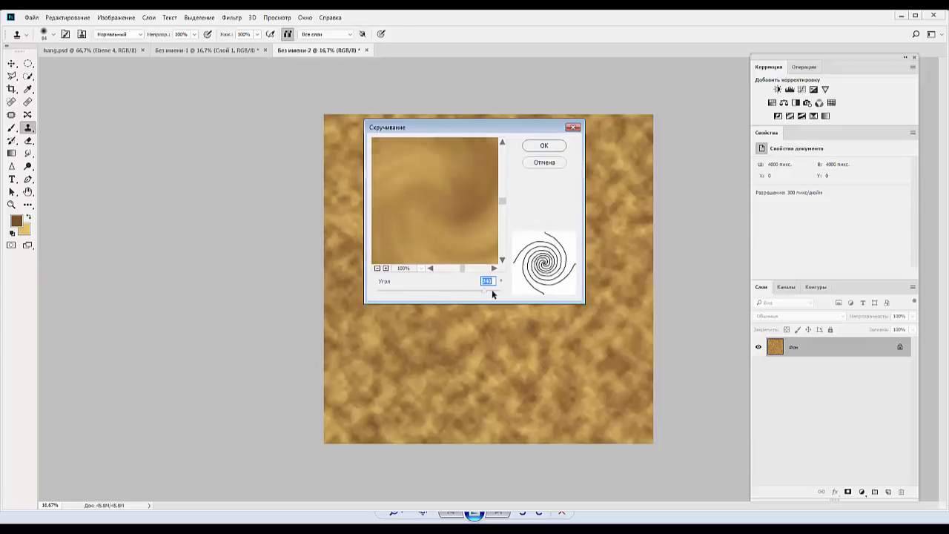
click(544, 148)
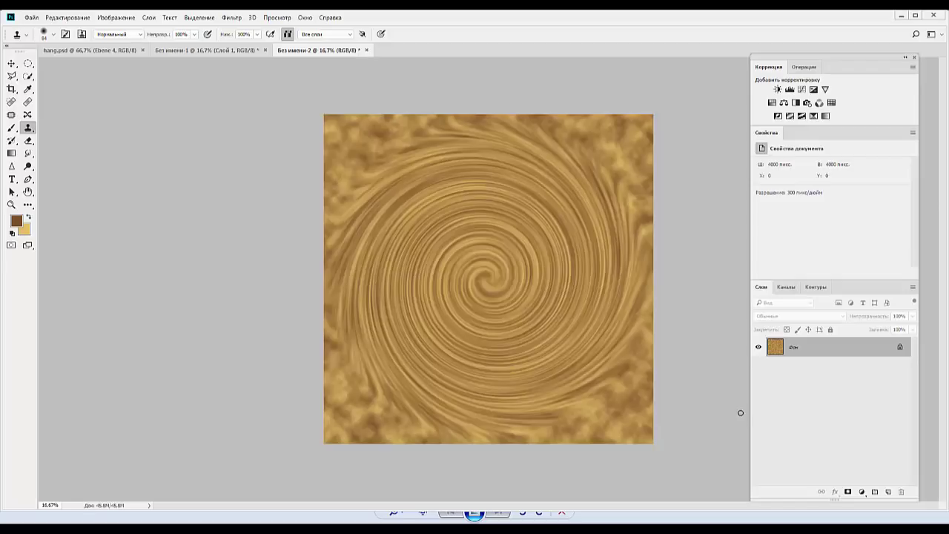
drag(769, 358, 858, 349)
drag(858, 349, 903, 492)
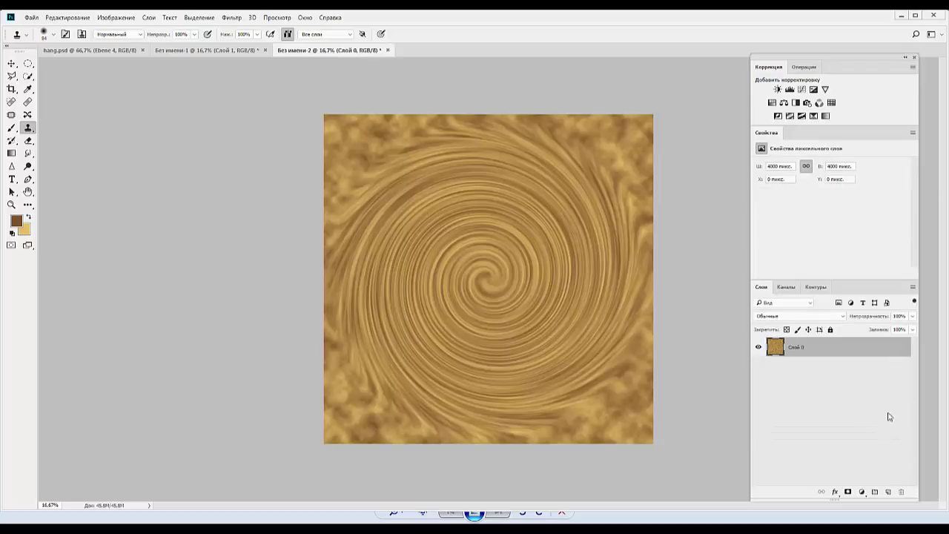
Step: Add an empty Слой 1 beneath Слой 0 and reselect Слой 0
click(889, 491)
drag(833, 350, 831, 368)
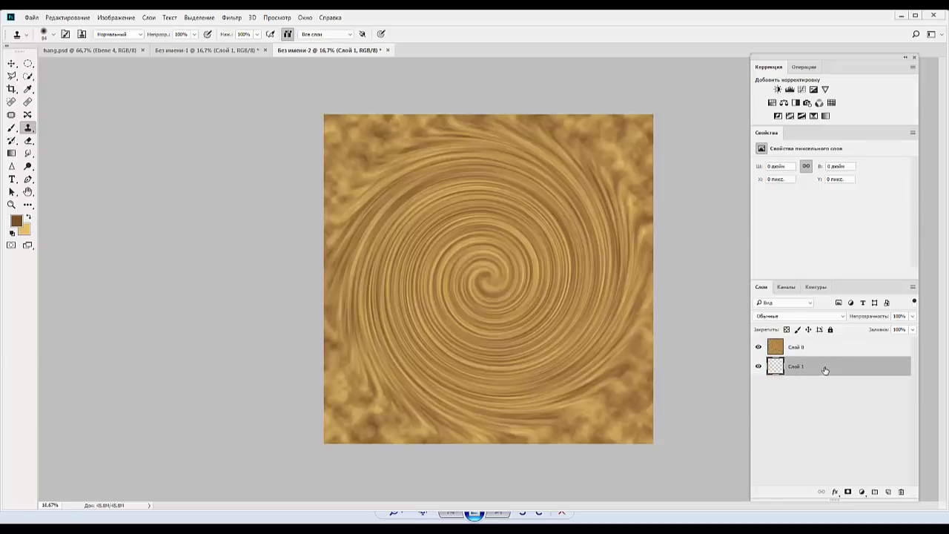
click(825, 348)
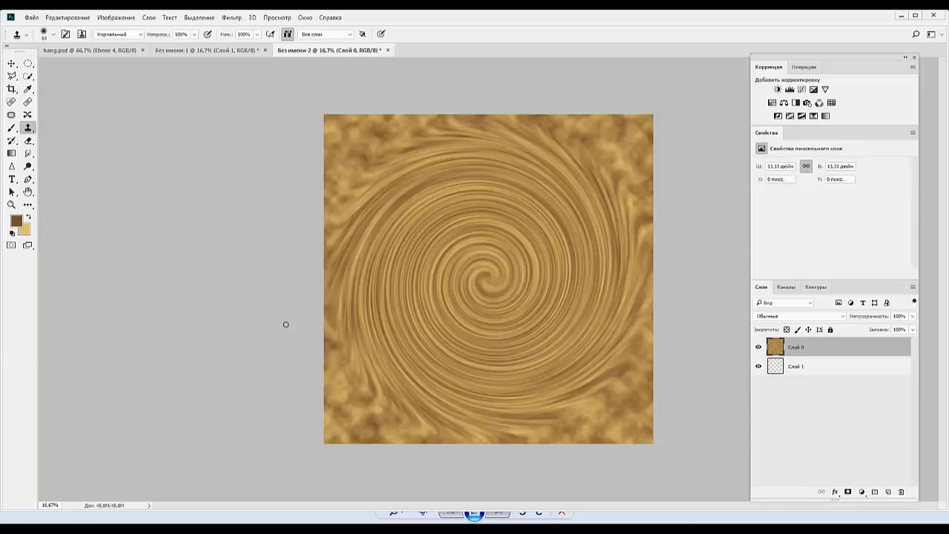
click(28, 64)
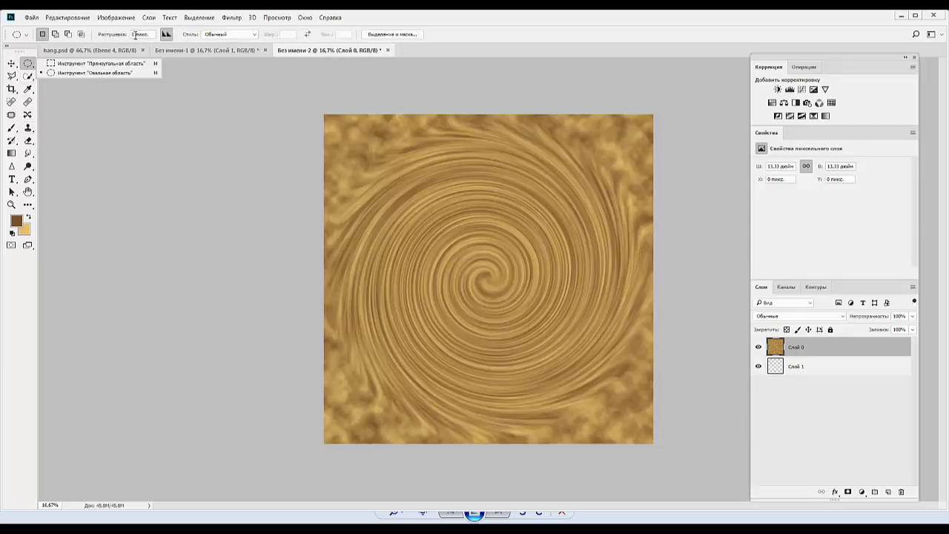
Step: Select a 150 px-feathered, ~3520 px circle at the spiral centre and delete everything outside it
click(135, 35)
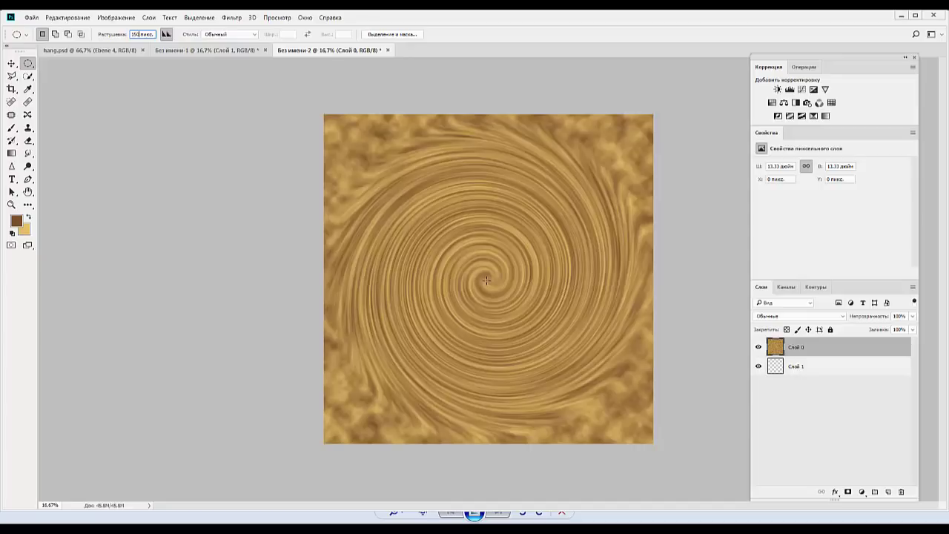
drag(485, 280, 536, 344)
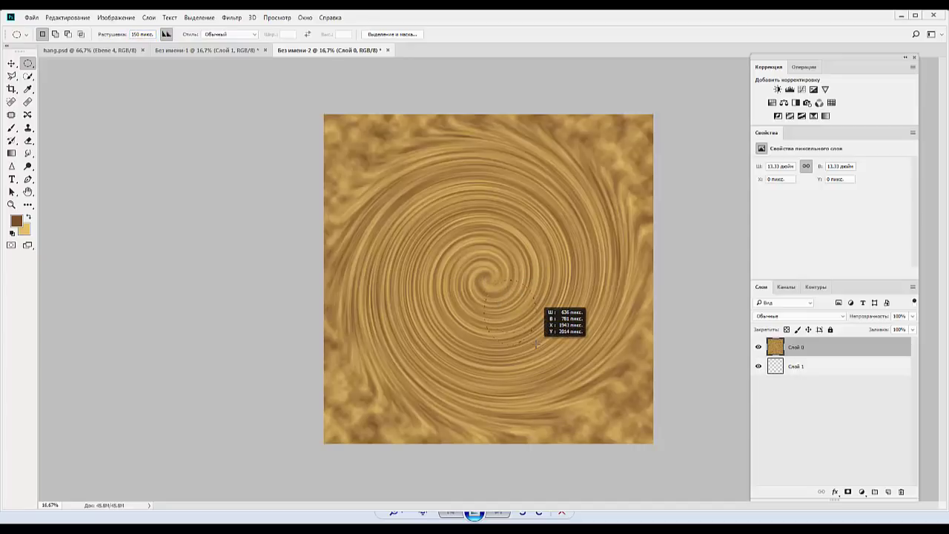
click(490, 280)
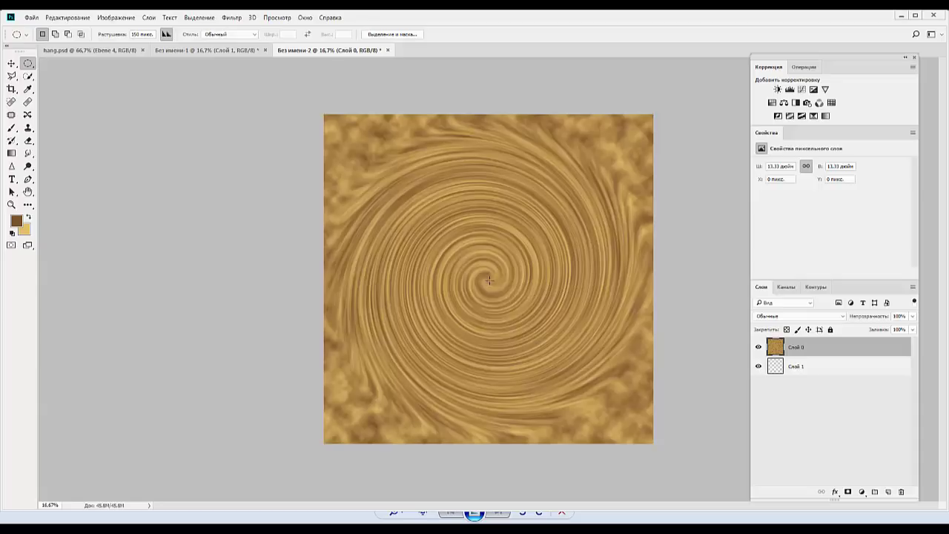
drag(489, 280, 601, 370)
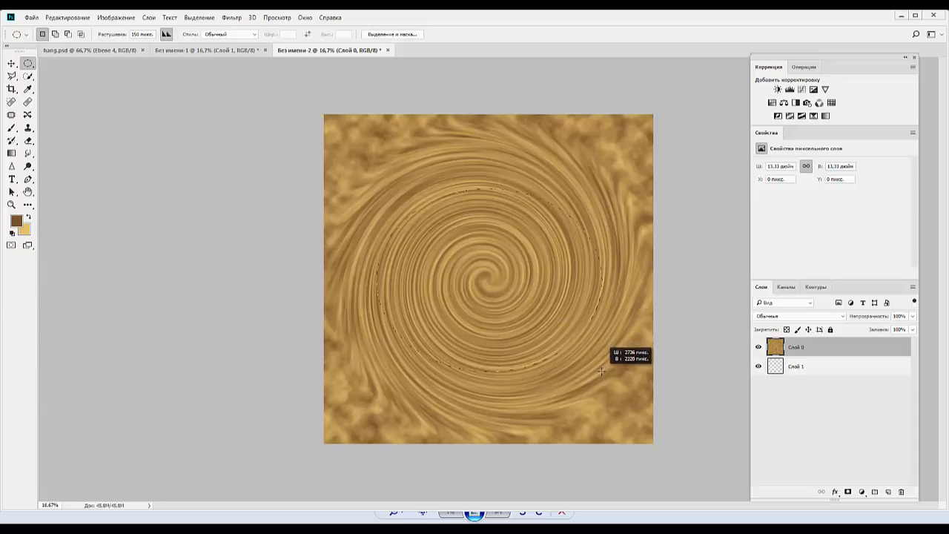
drag(601, 370, 646, 426)
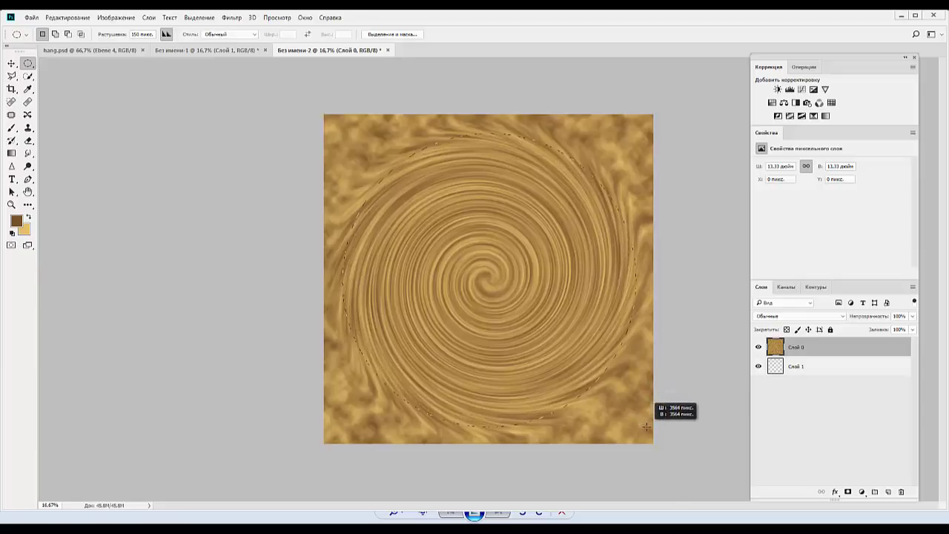
drag(646, 426, 642, 424)
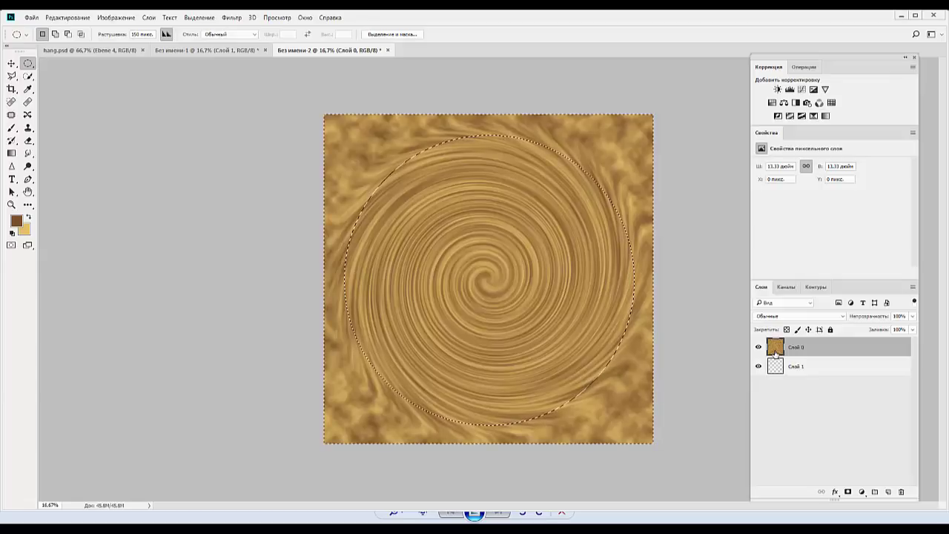
key(ctrl+shift+i)
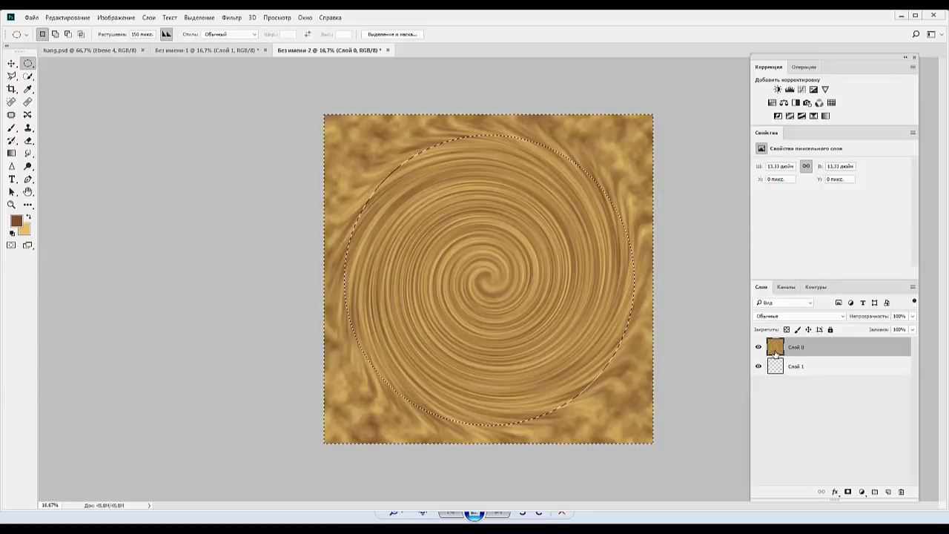
key(Delete)
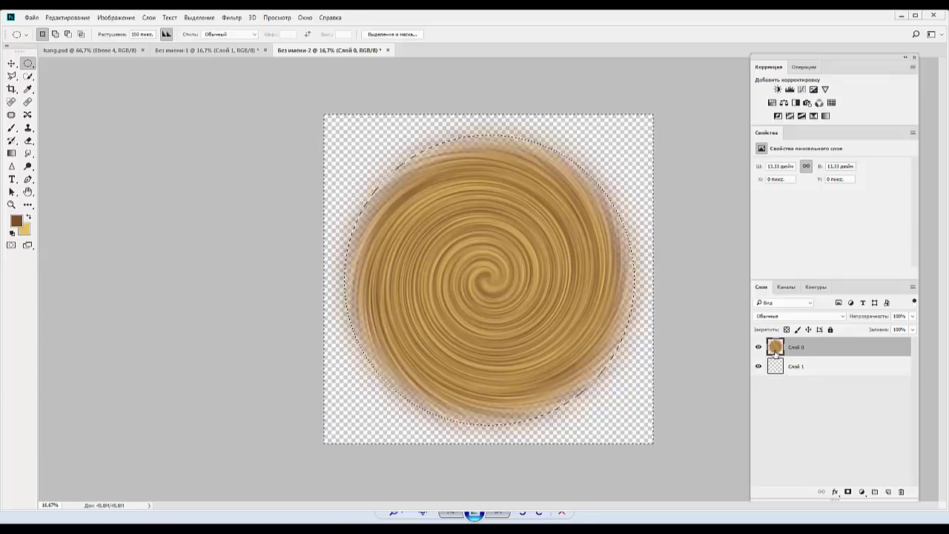
Step: Select a large circle at the swirl's centre, delete it to leave a ring, and deselect
key(ctrl+d)
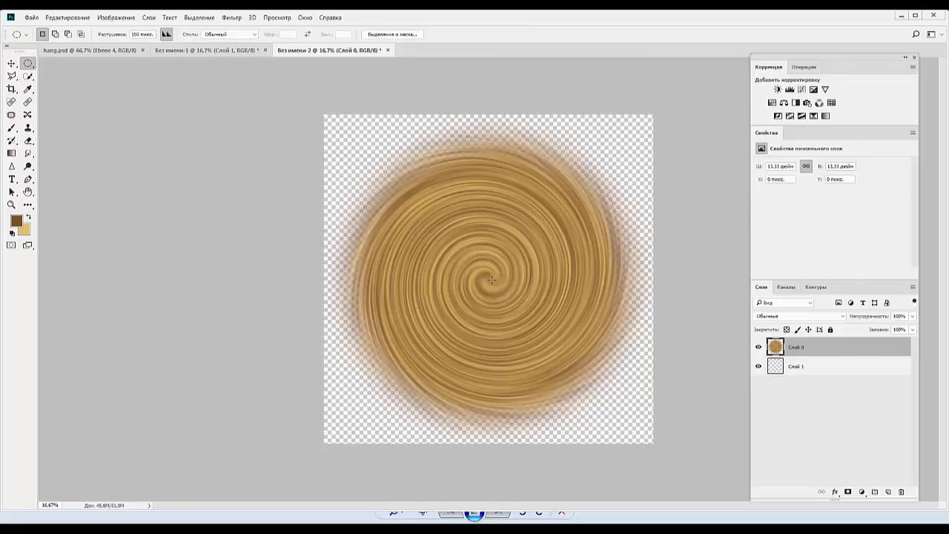
drag(484, 277, 521, 311)
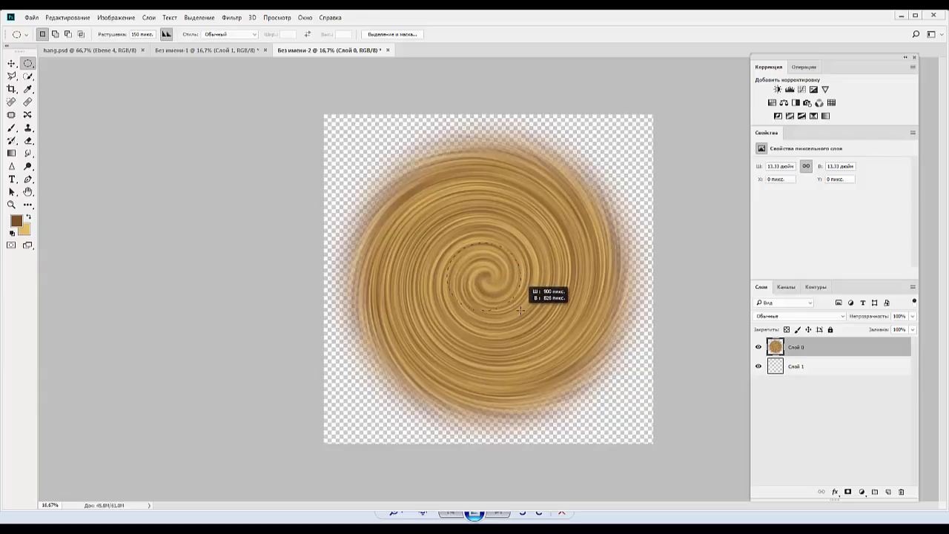
drag(522, 311, 580, 383)
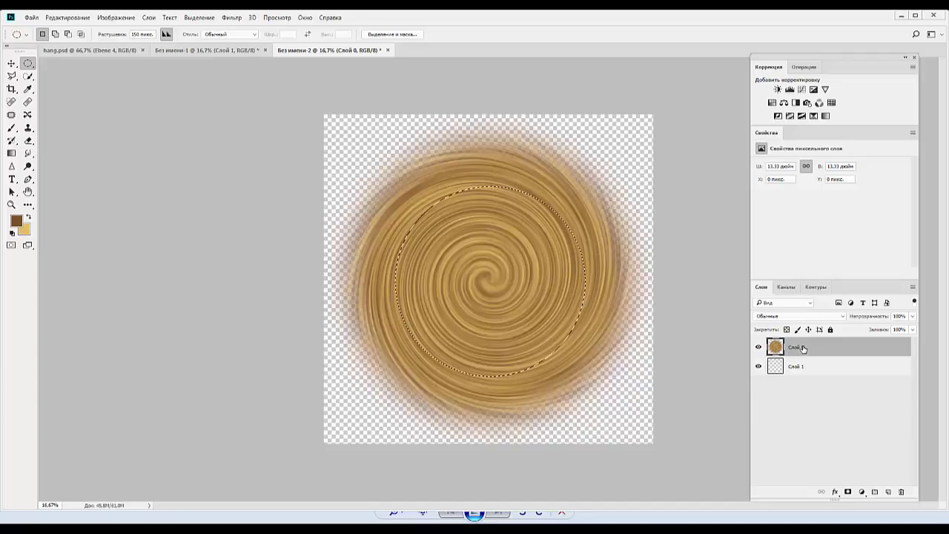
key(Delete)
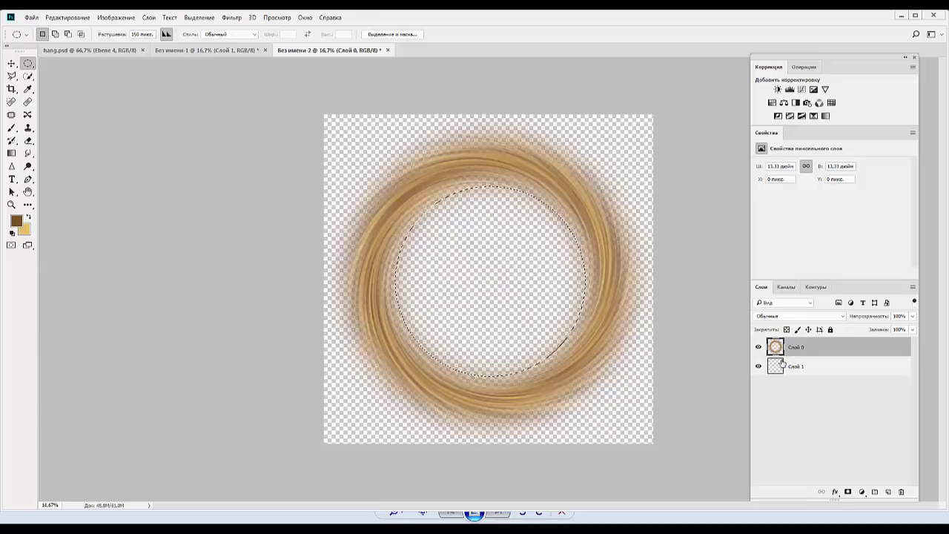
key(ctrl+d)
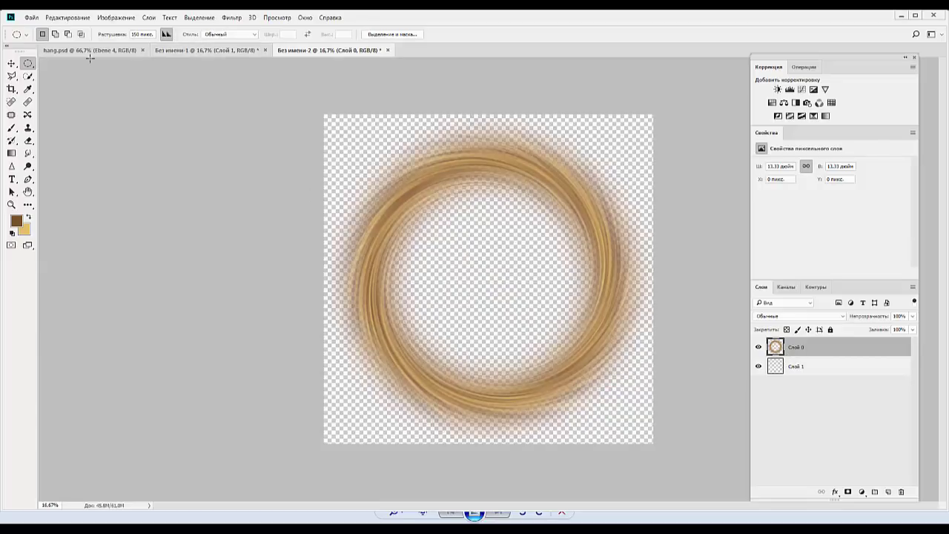
Step: Copy the ring layer into the planet document as Слой 2 and shift it left of the planet
click(185, 51)
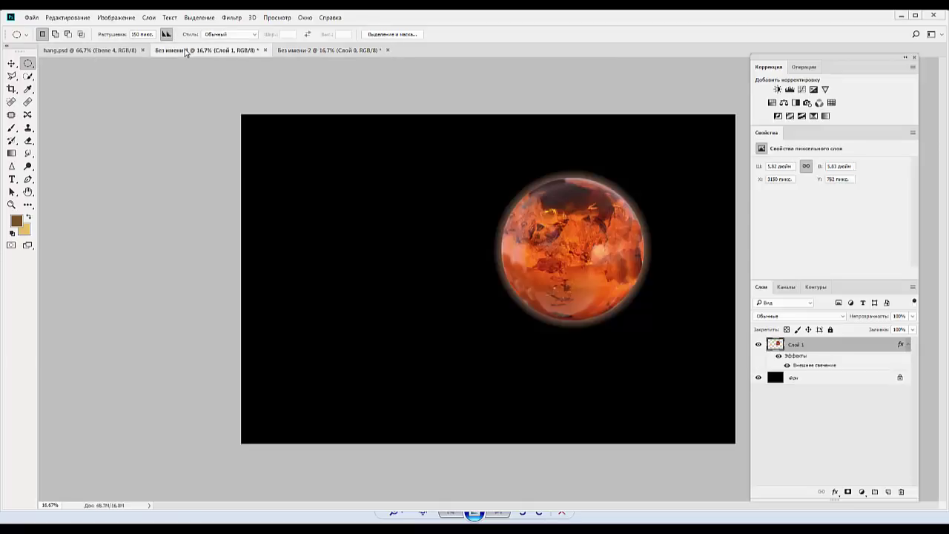
drag(304, 50, 111, 280)
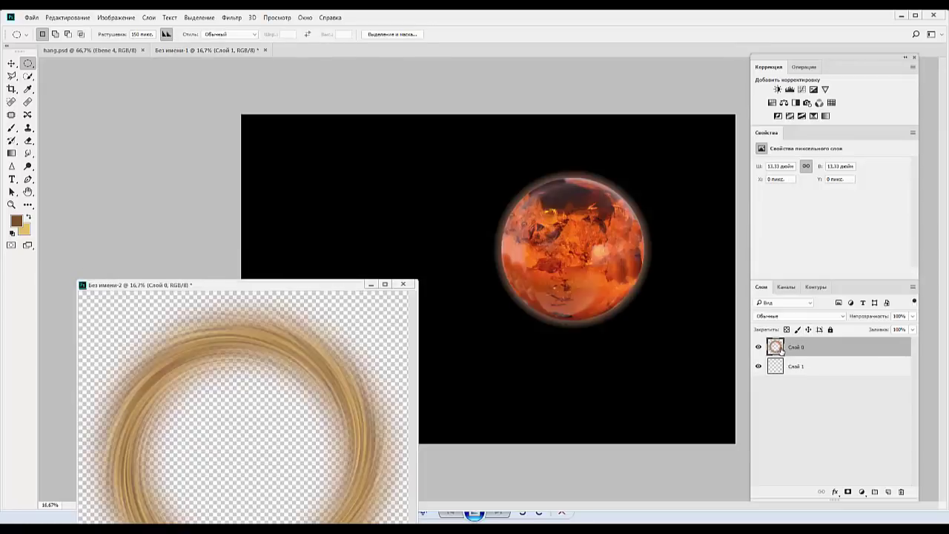
drag(776, 346, 594, 281)
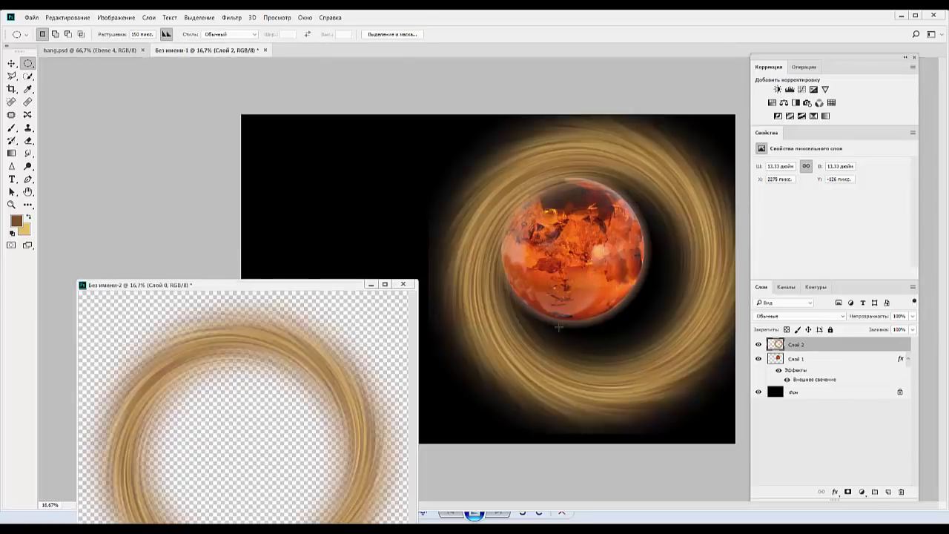
click(370, 285)
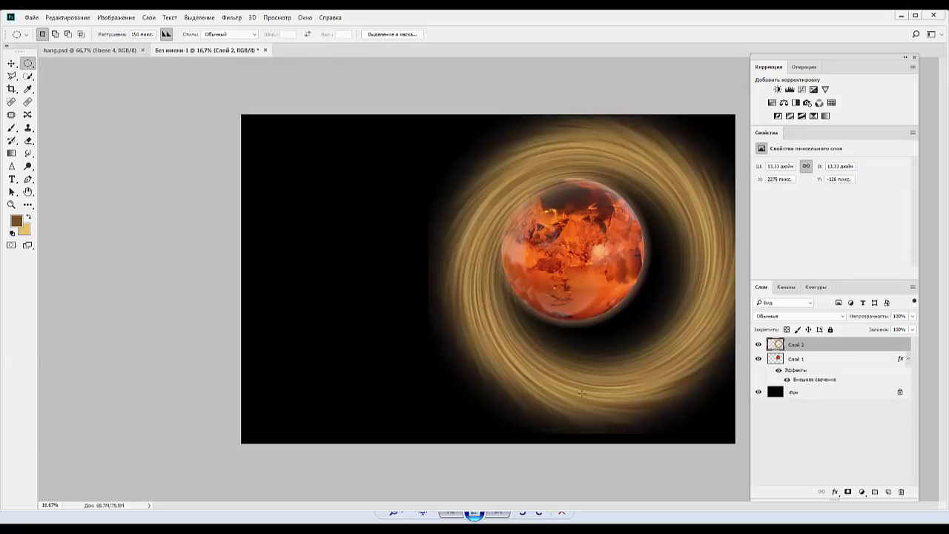
click(11, 63)
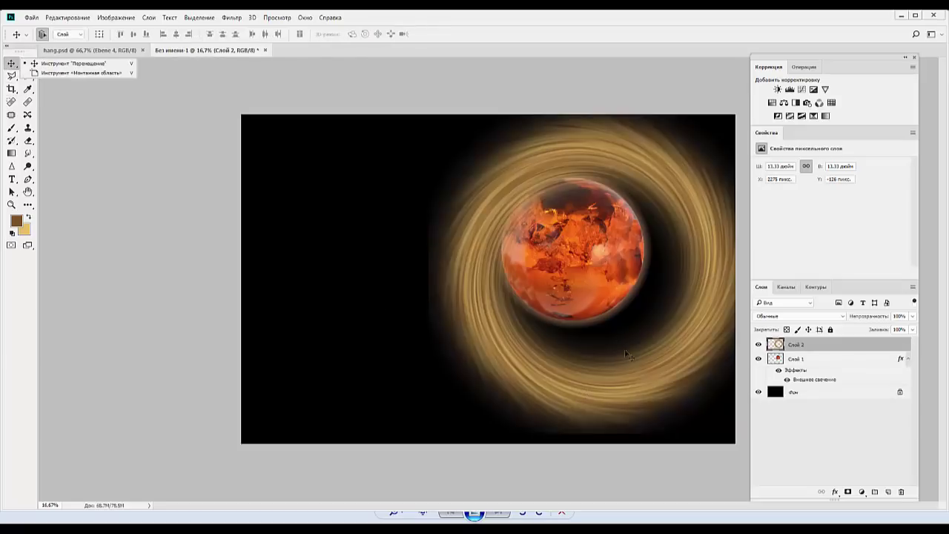
drag(625, 376, 478, 368)
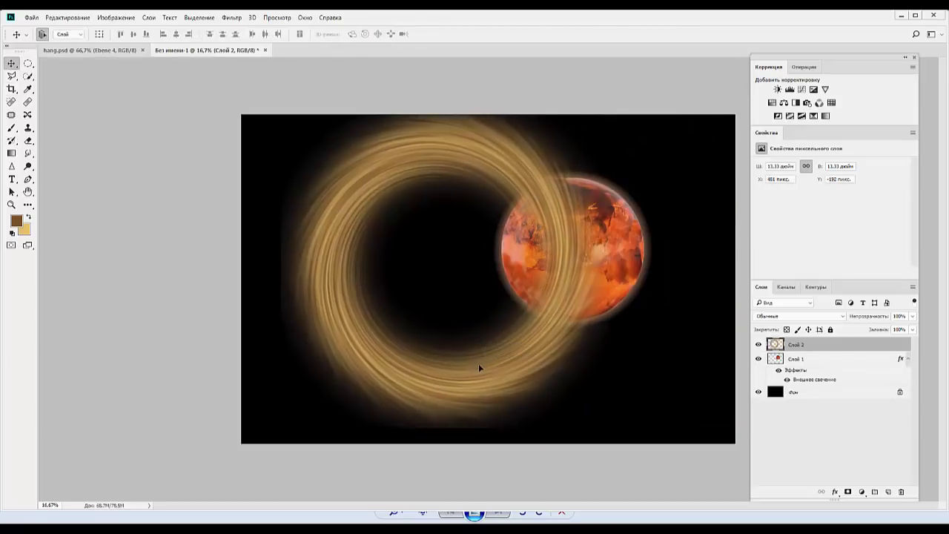
key(ctrl+t)
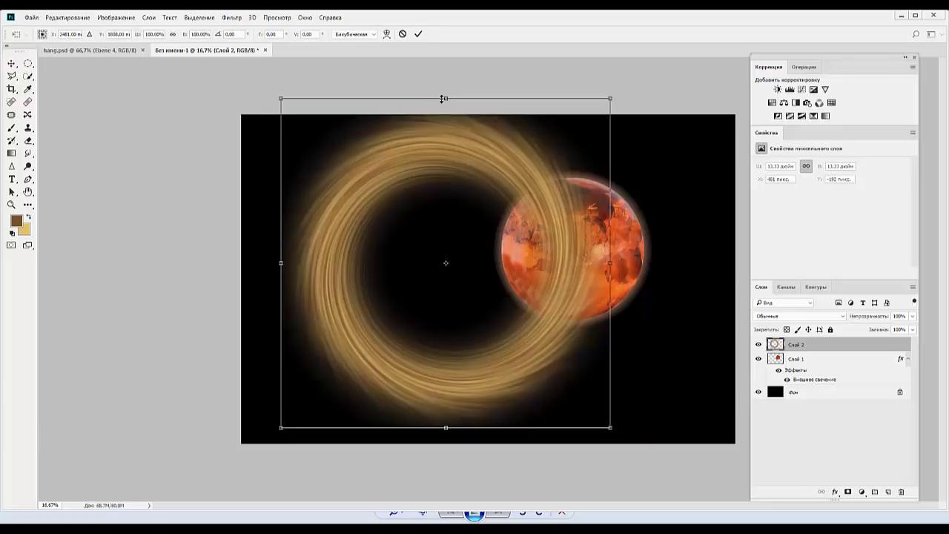
Step: Squash the ring into a thin ellipse over the planet, tilted about −12.68°, and apply
mouse_move(445, 99)
mouse_down()
mouse_move(415, 392)
mouse_move(416, 376)
mouse_up()
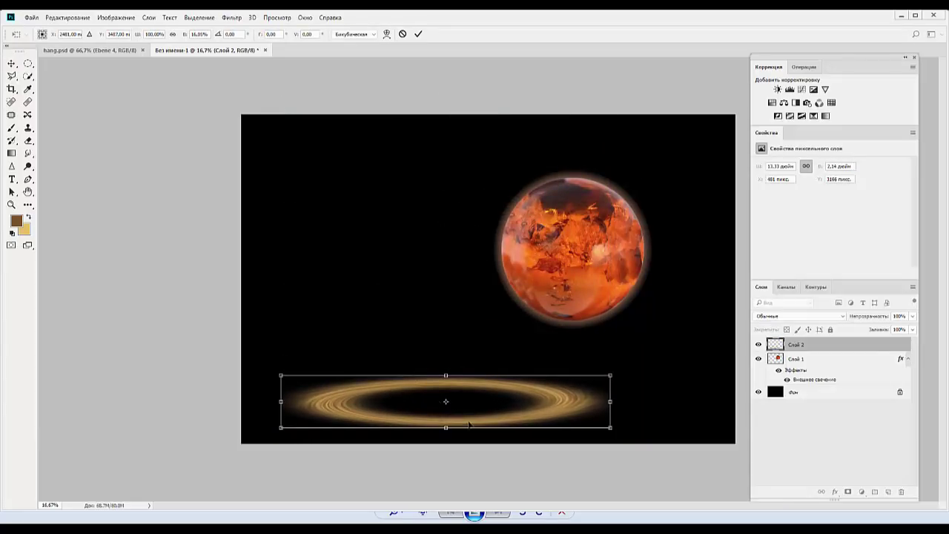
drag(468, 424, 594, 282)
drag(693, 186, 681, 155)
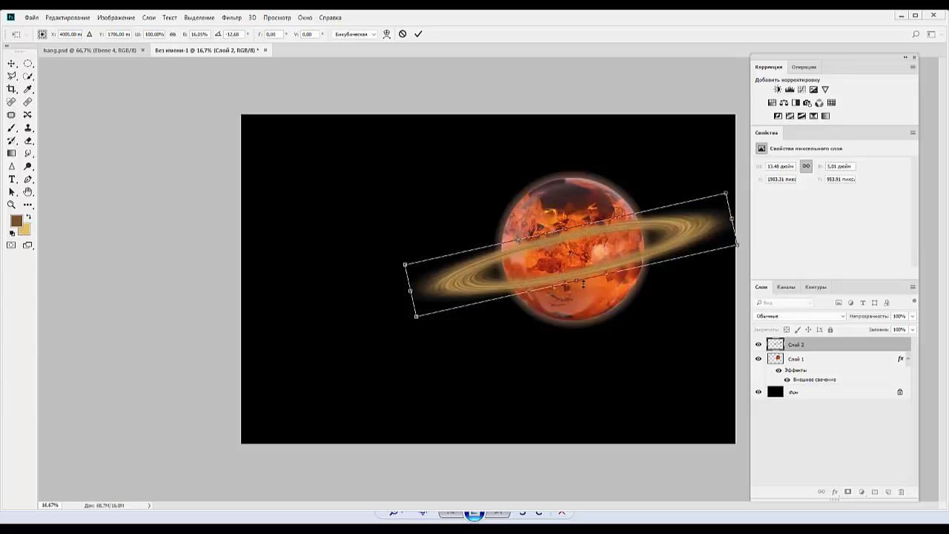
drag(583, 284, 583, 288)
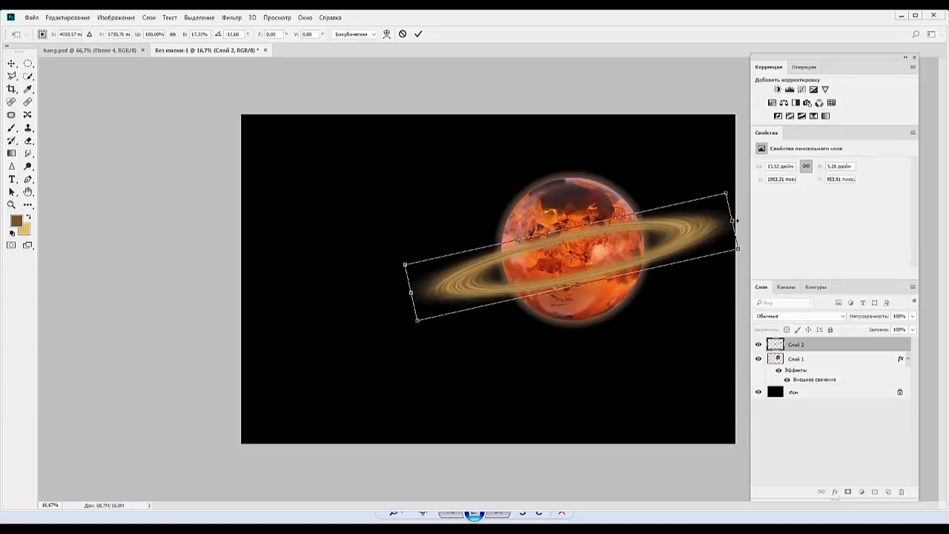
drag(733, 221, 735, 220)
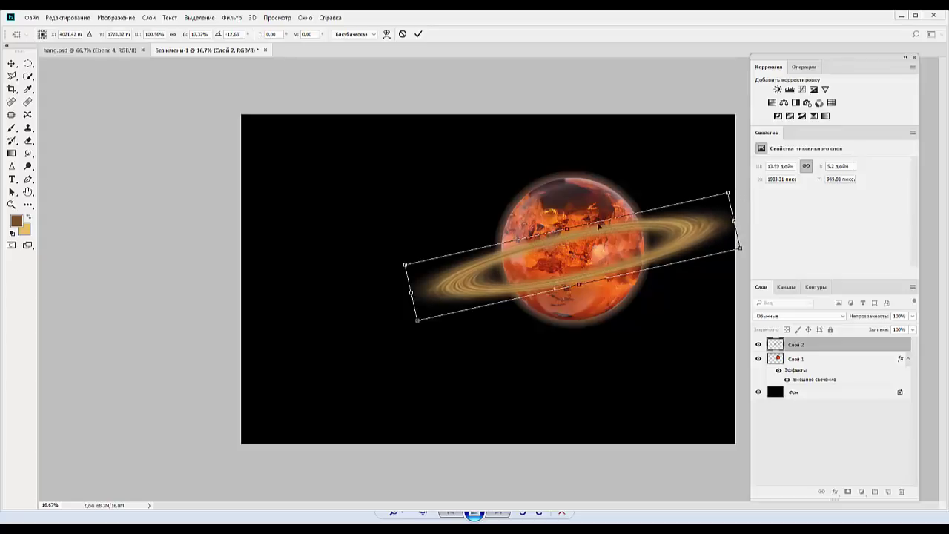
drag(568, 229, 565, 222)
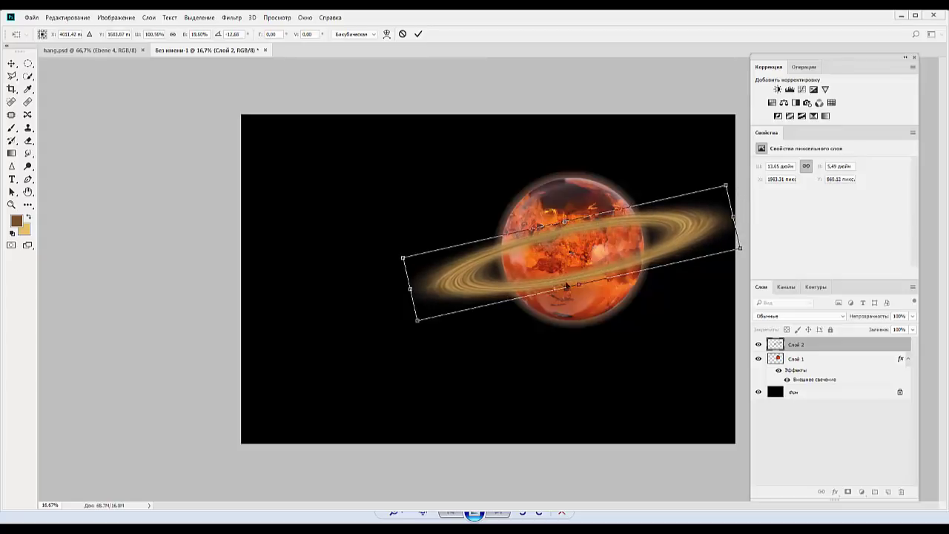
key(Return)
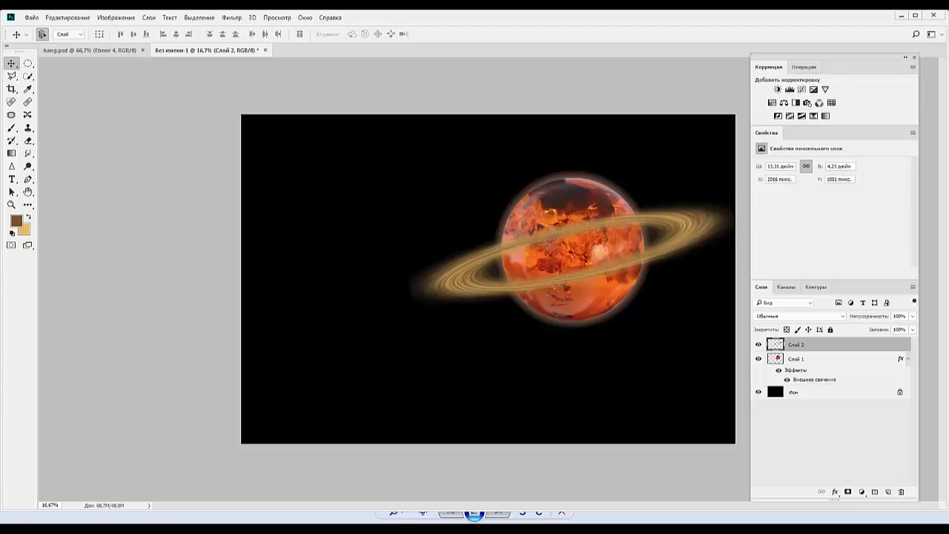
Step: Add a layer mask to Слой 2 and load the planet's circular outline as a selection
click(849, 492)
key(ctrl+plus)
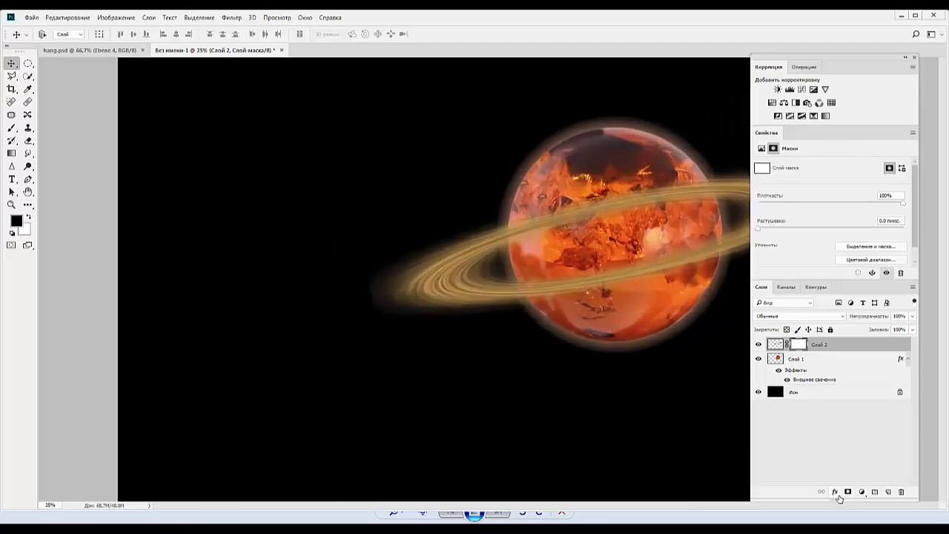
key(ctrl+plus)
key(ctrl+plus)
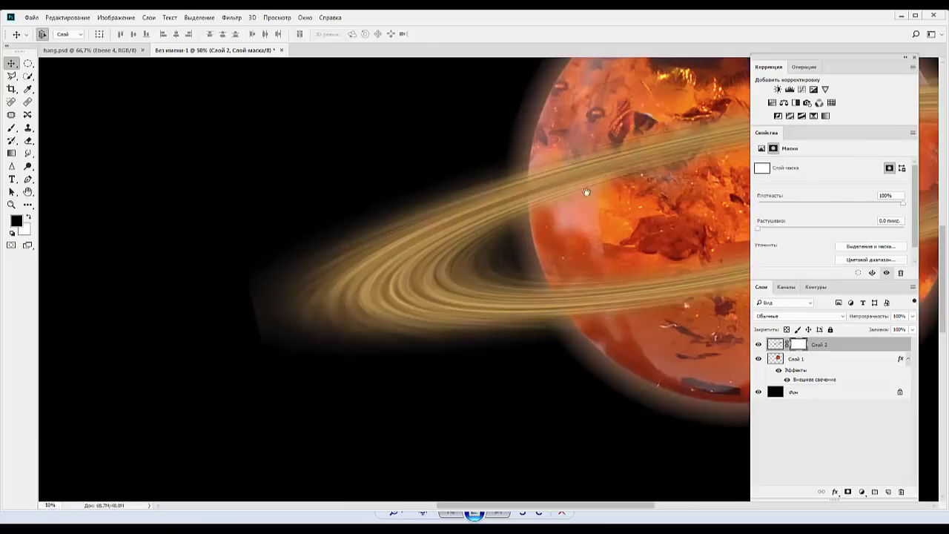
drag(587, 192, 271, 227)
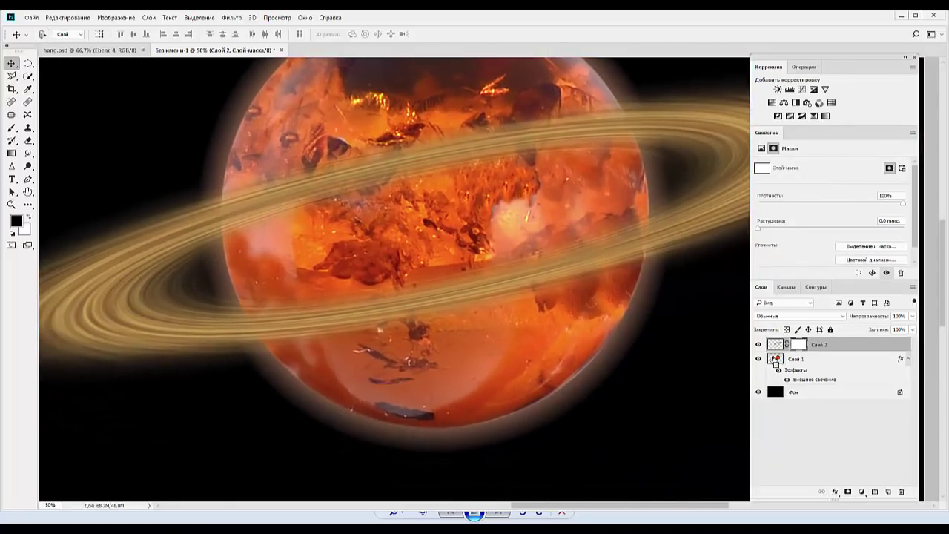
ctrl+click(776, 360)
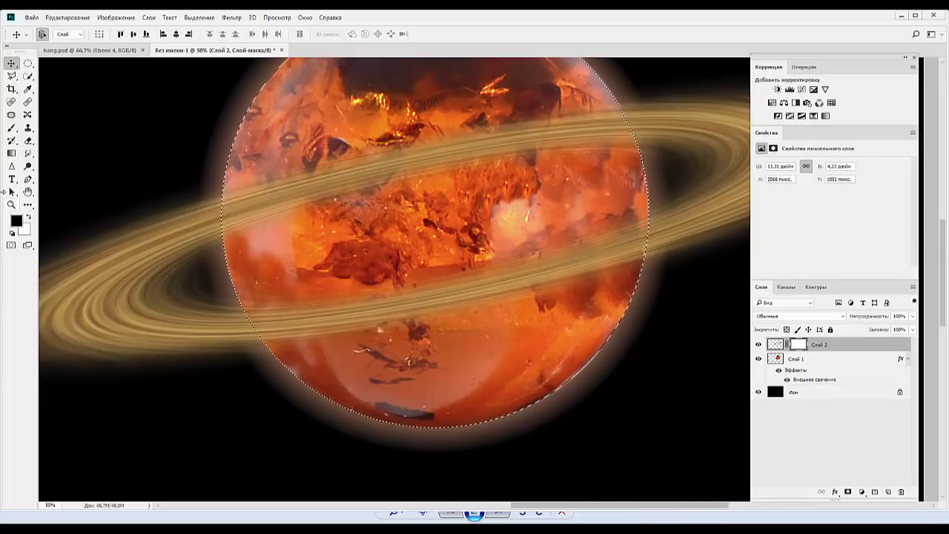
Step: Use a soft 84 px Clone Stamp to fade the ring's upper arc across the planet
click(13, 131)
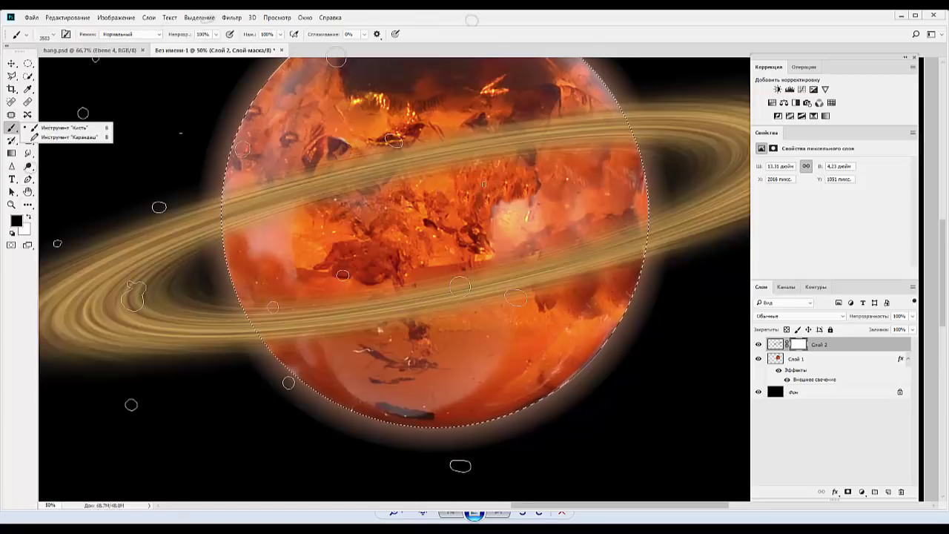
key(Escape)
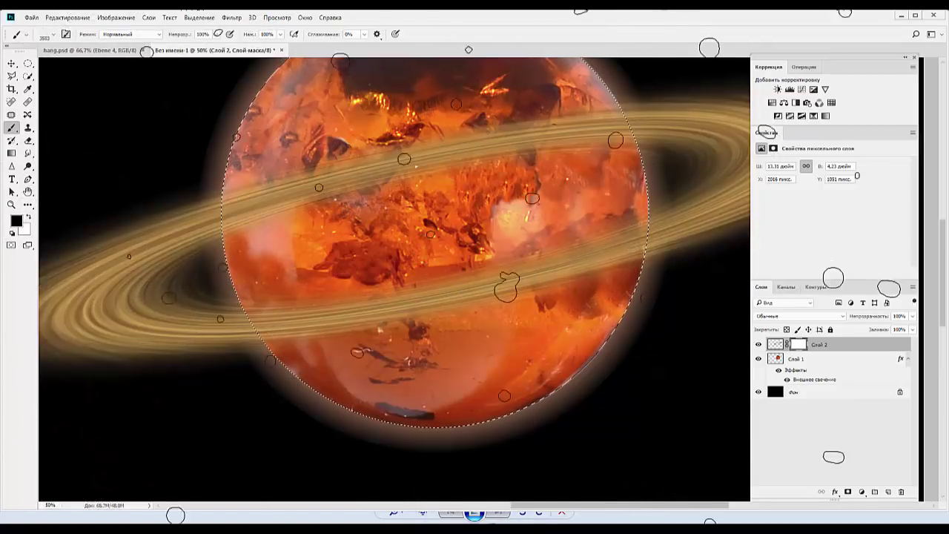
right_click(415, 166)
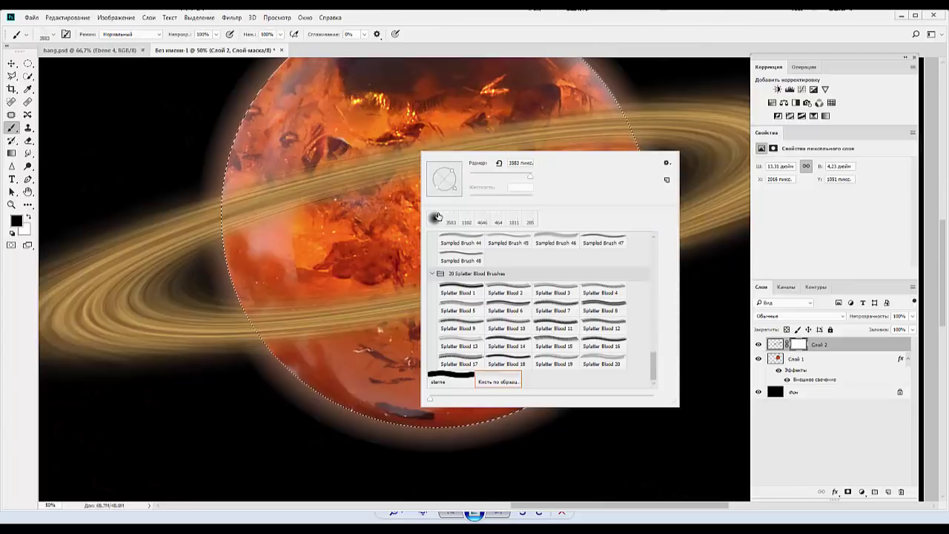
key(s)
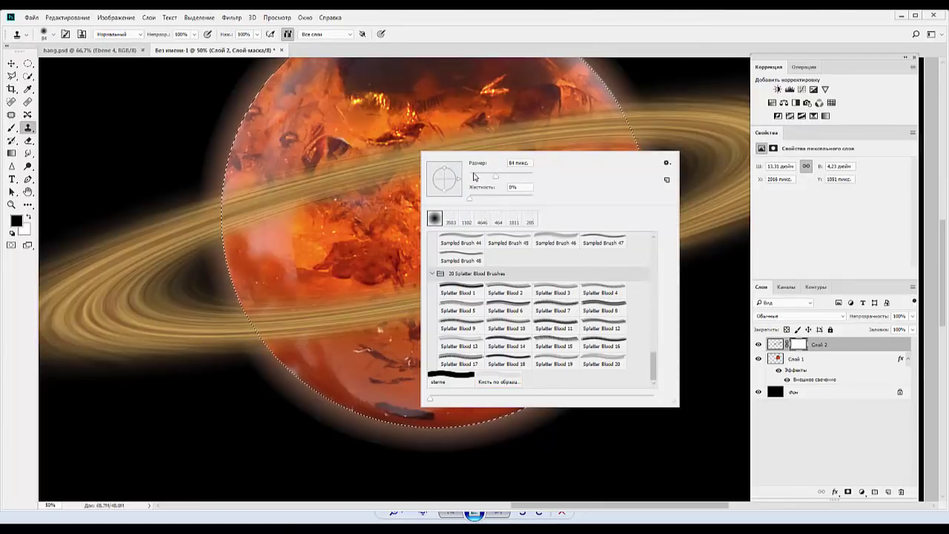
click(363, 166)
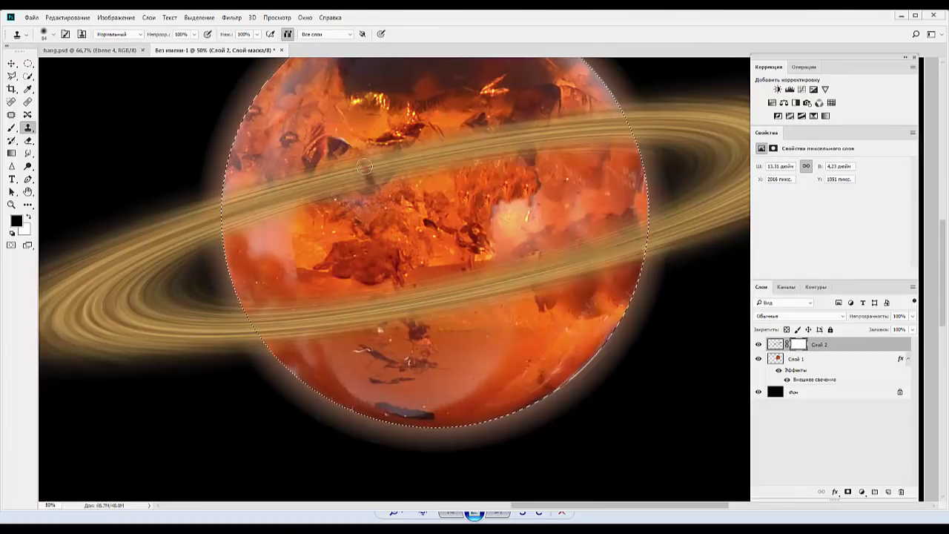
drag(364, 166, 385, 175)
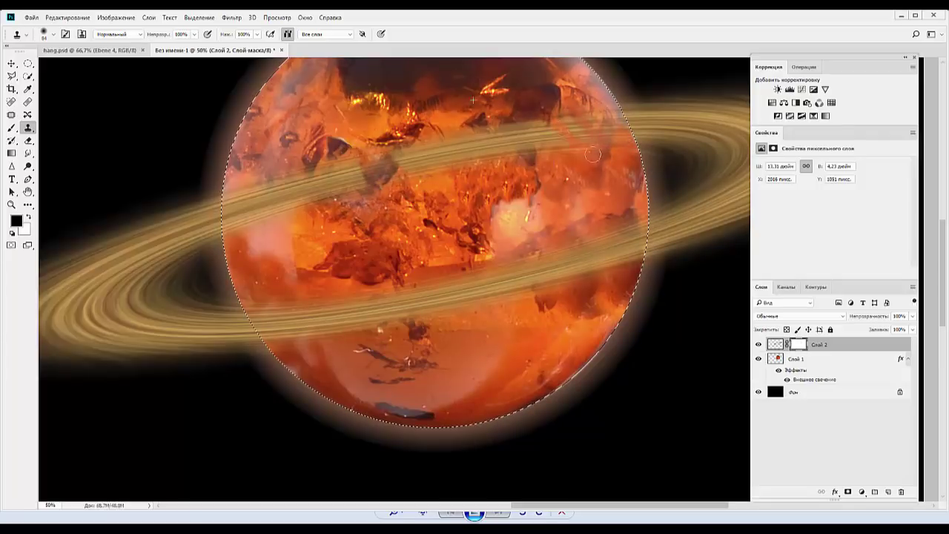
drag(552, 118, 537, 124)
drag(471, 127, 238, 191)
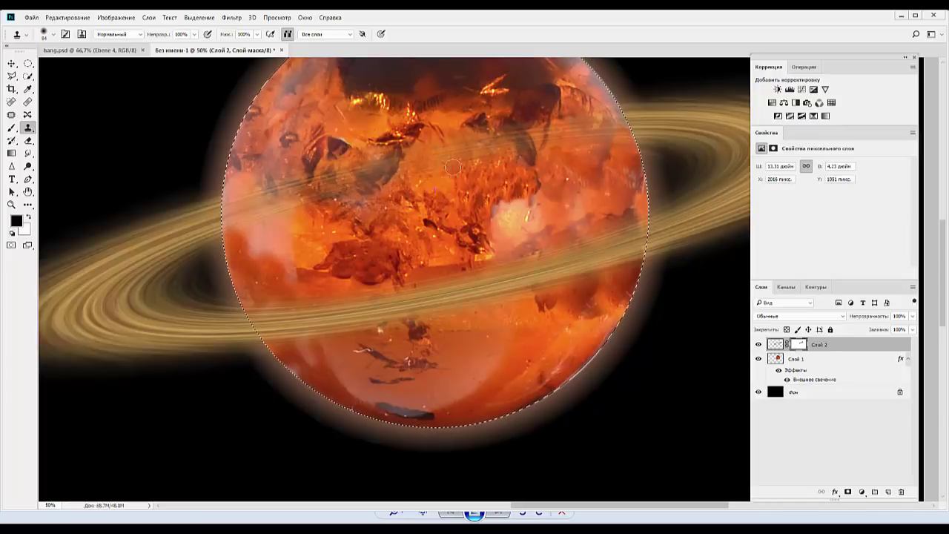
Step: Check the foreground colour, then pick the Brush with Слой 2's mask selected
click(16, 220)
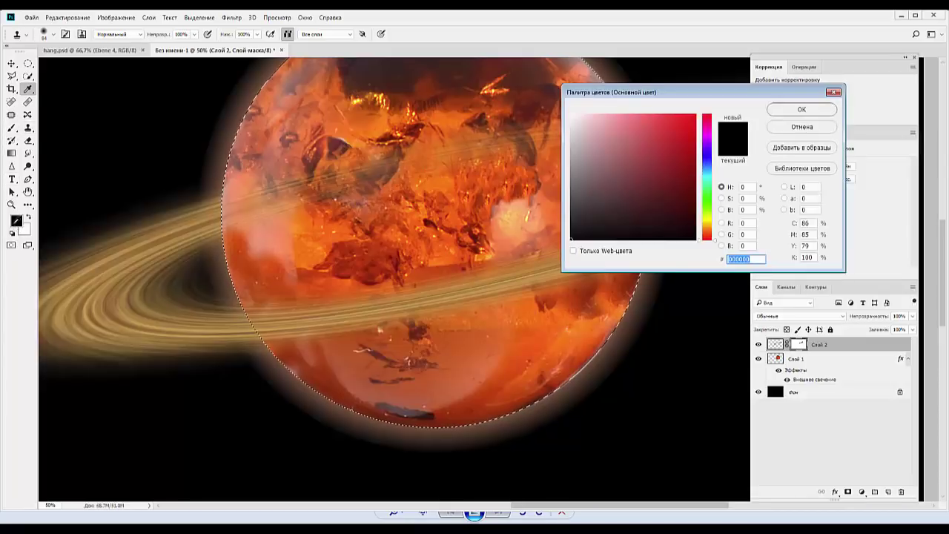
click(802, 127)
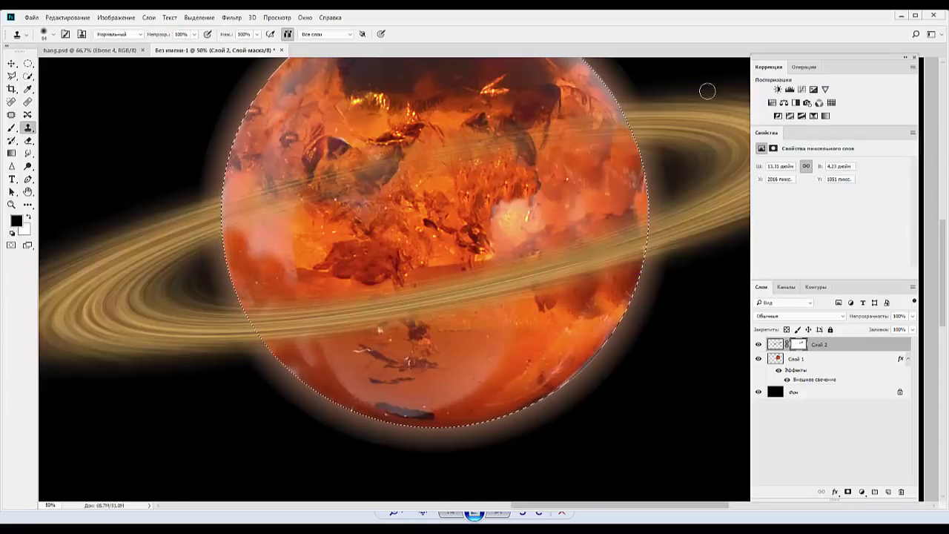
click(18, 222)
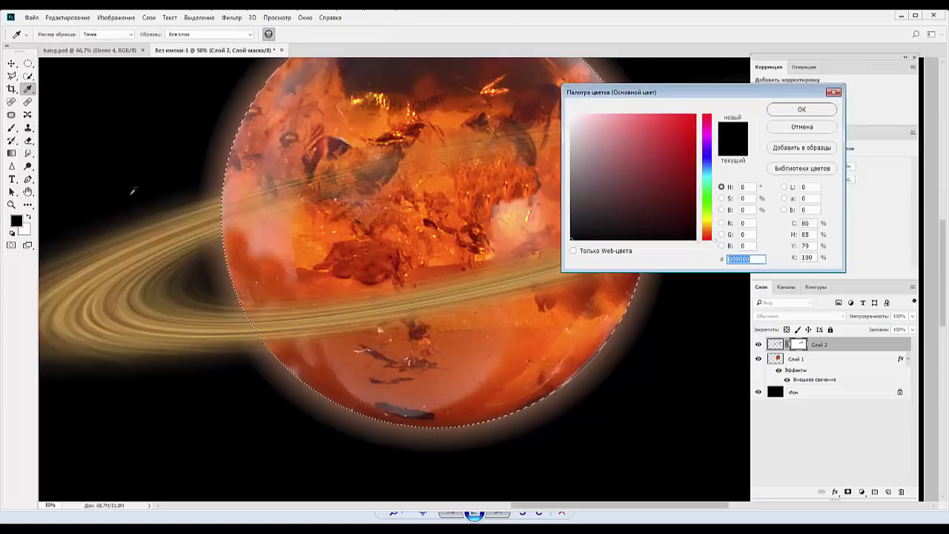
click(801, 110)
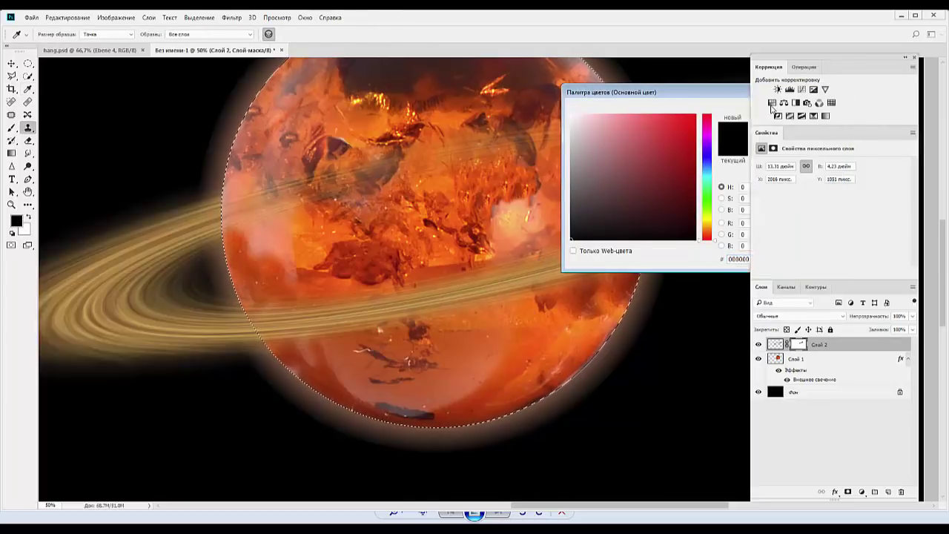
click(11, 127)
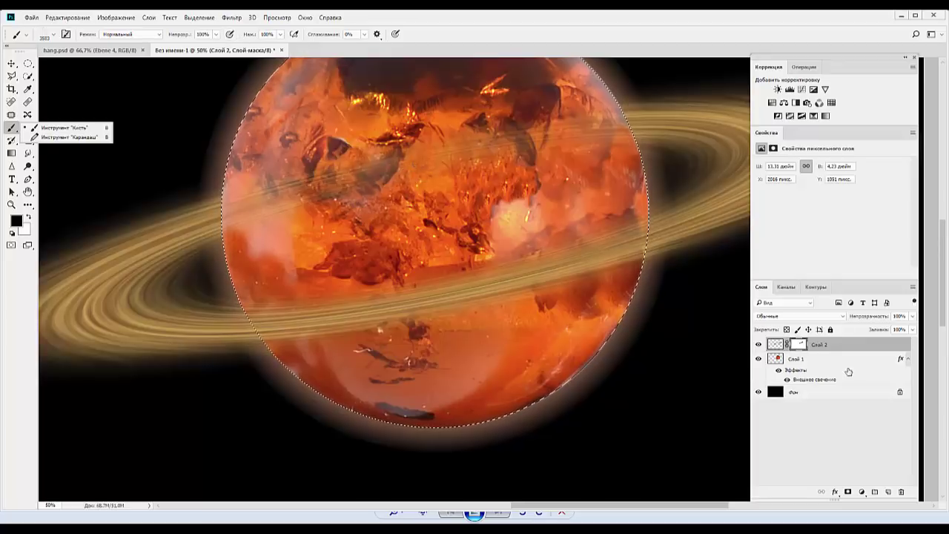
click(800, 345)
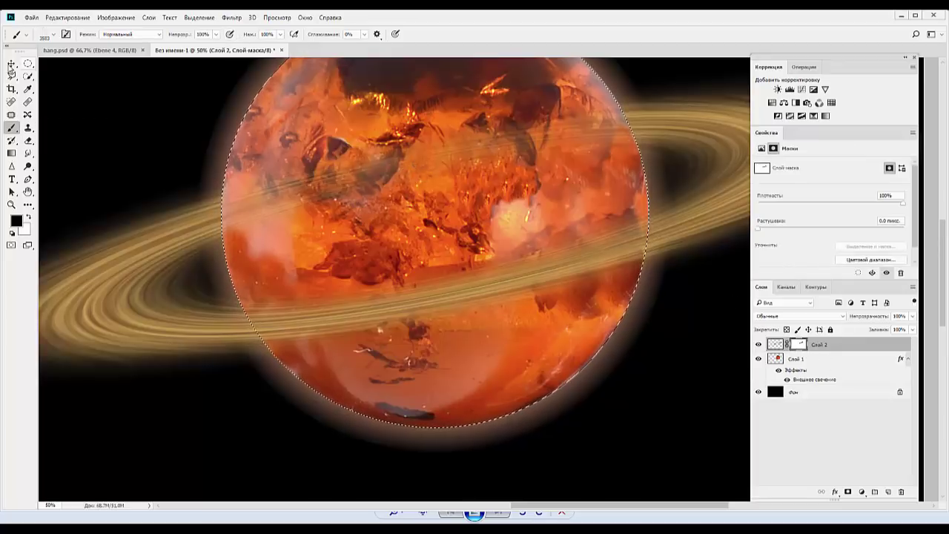
right_click(12, 127)
click(269, 180)
Step: Switch to the Clone Stamp with a soft 81 px brush and zoom out to the whole planet
right_click(406, 184)
drag(512, 203, 458, 202)
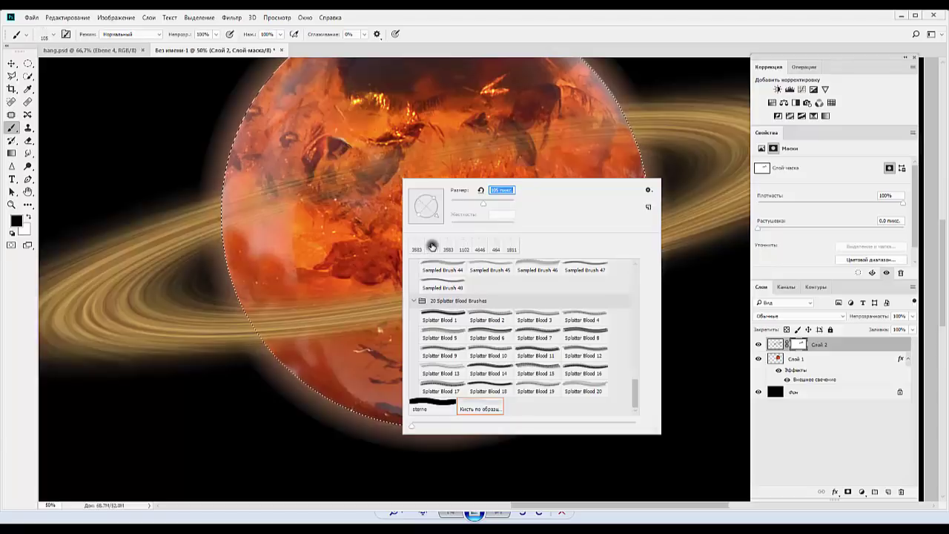
key(s)
click(350, 169)
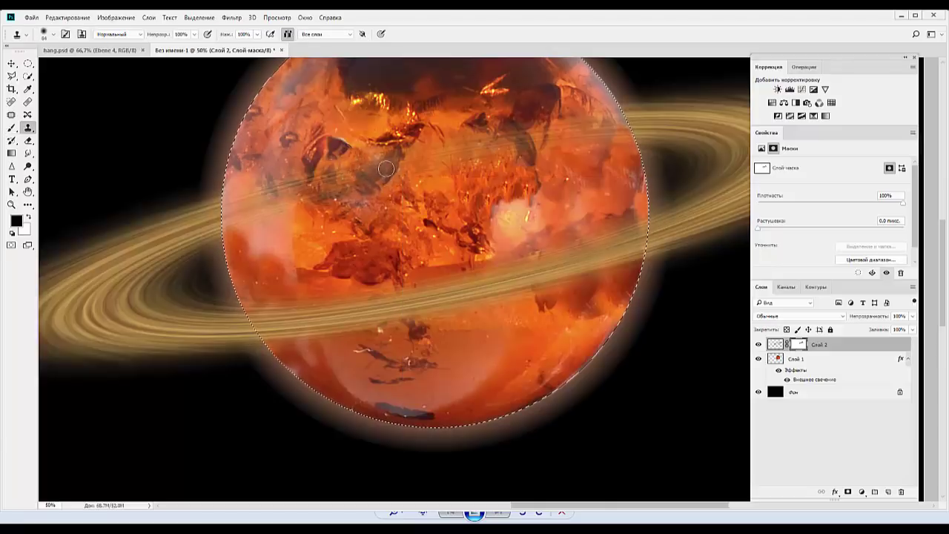
right_click(406, 179)
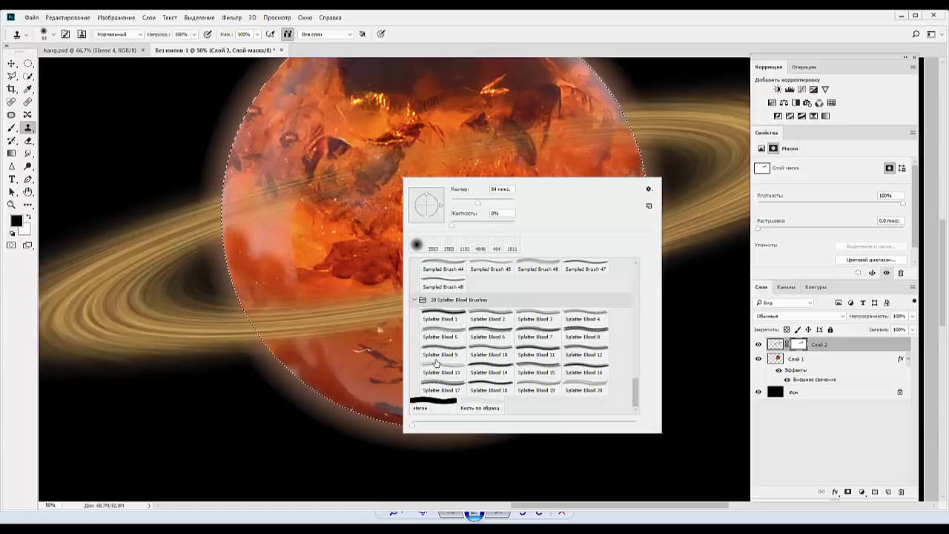
drag(478, 203, 490, 204)
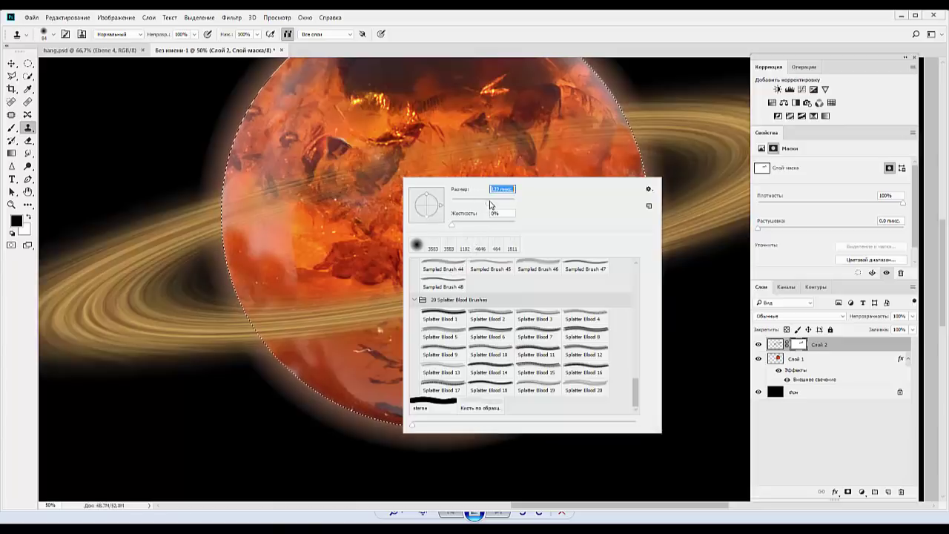
text(81)
key(Tab)
key(Return)
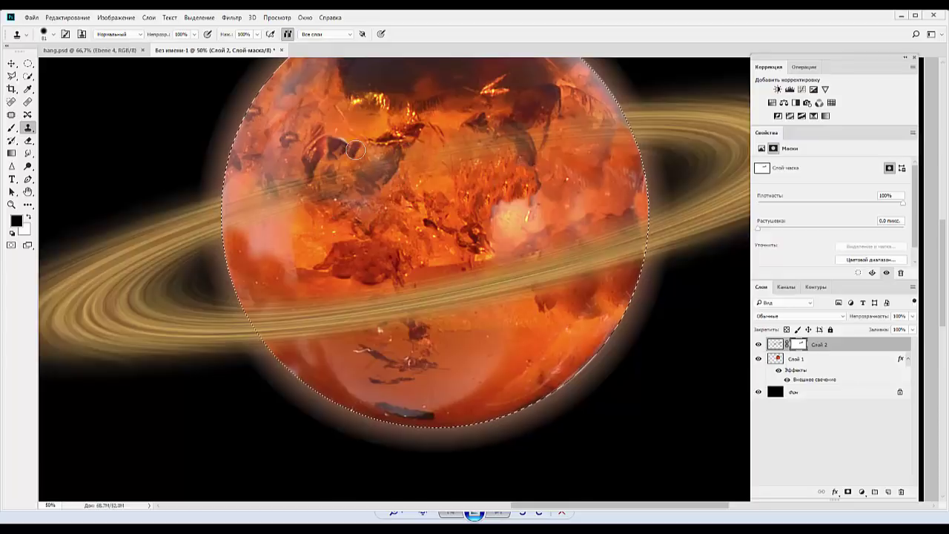
key(ctrl+minus)
key(ctrl+minus)
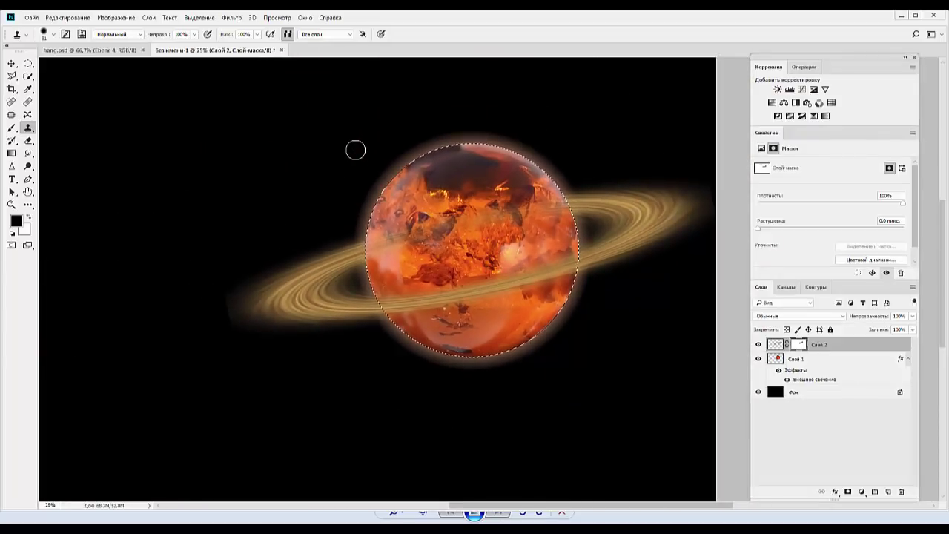
Step: Deselect the planet's circle and bring up the venera.psd ringed-planet composite
key(ctrl+d)
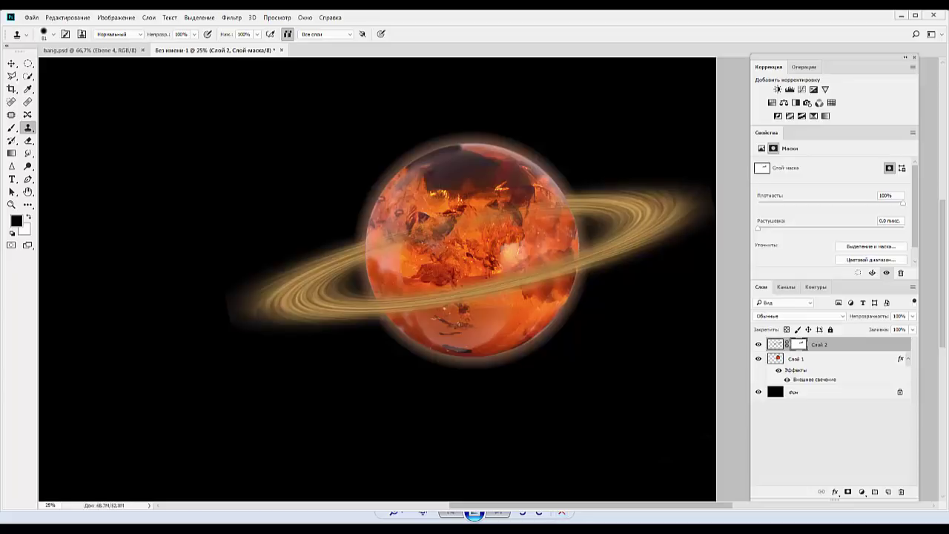
click(475, 512)
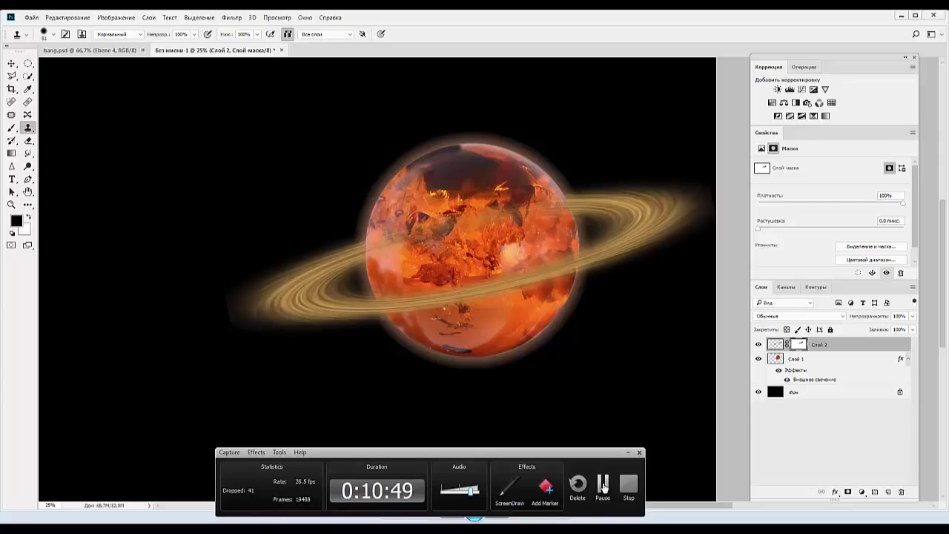
click(603, 486)
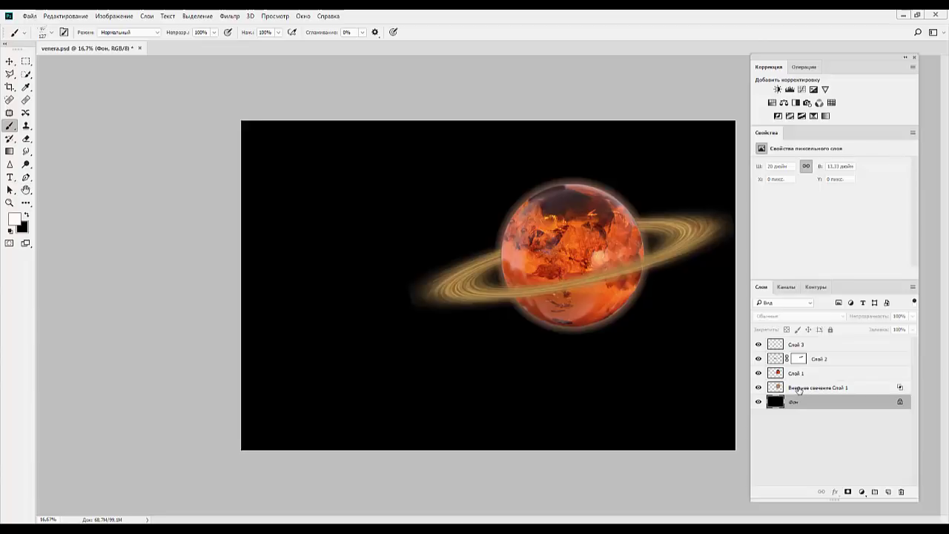
Step: Flip Слой 1 and its glow horizontally and rotate them about -8°, leaving the rings untouched
shift+click(801, 389)
click(803, 407)
click(807, 375)
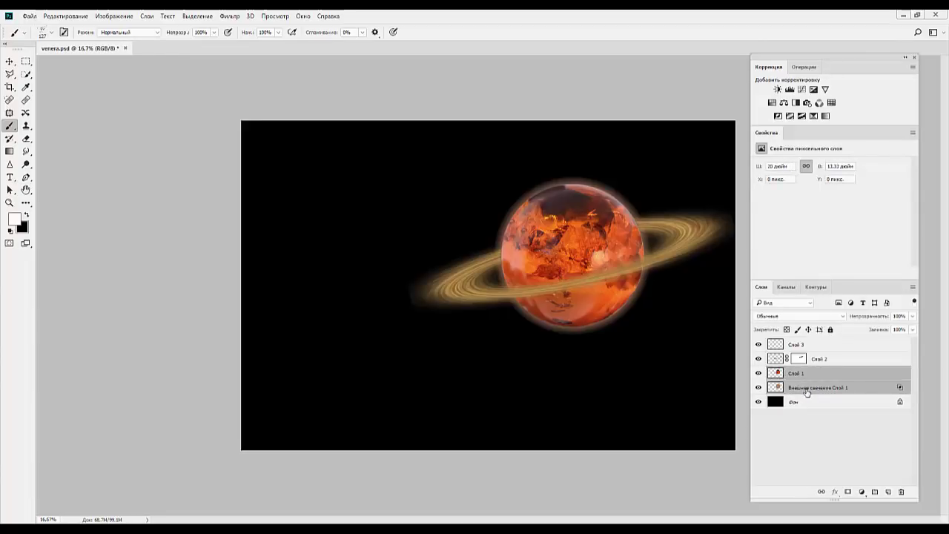
key(ctrl+t)
right_click(584, 236)
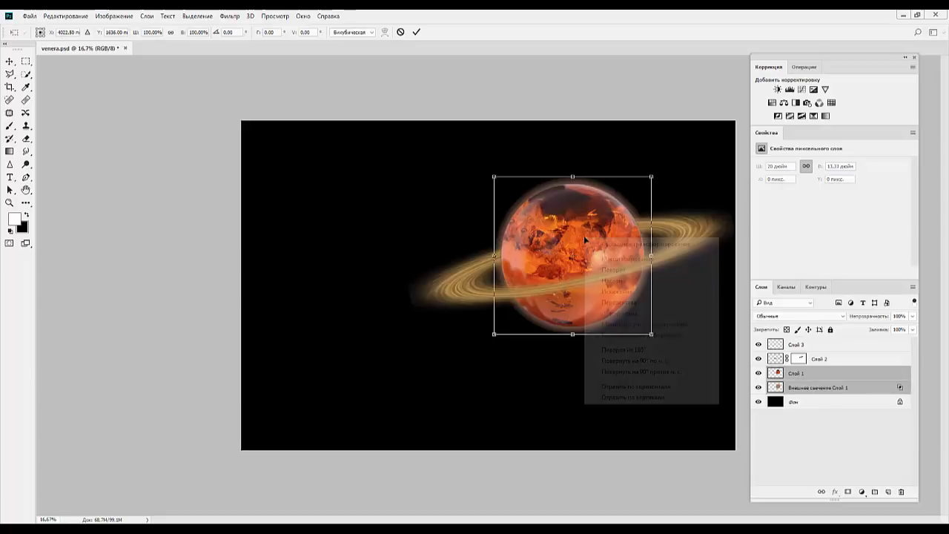
click(628, 391)
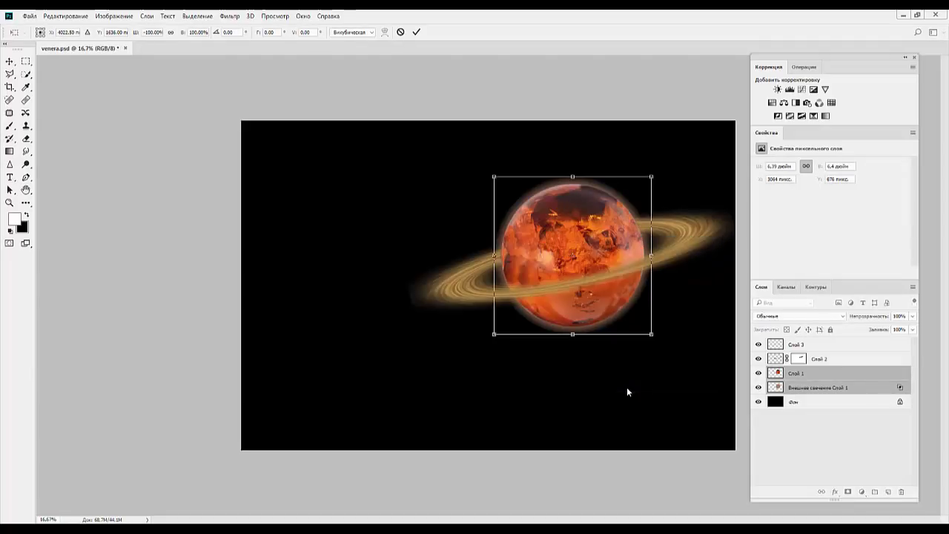
drag(657, 384, 681, 317)
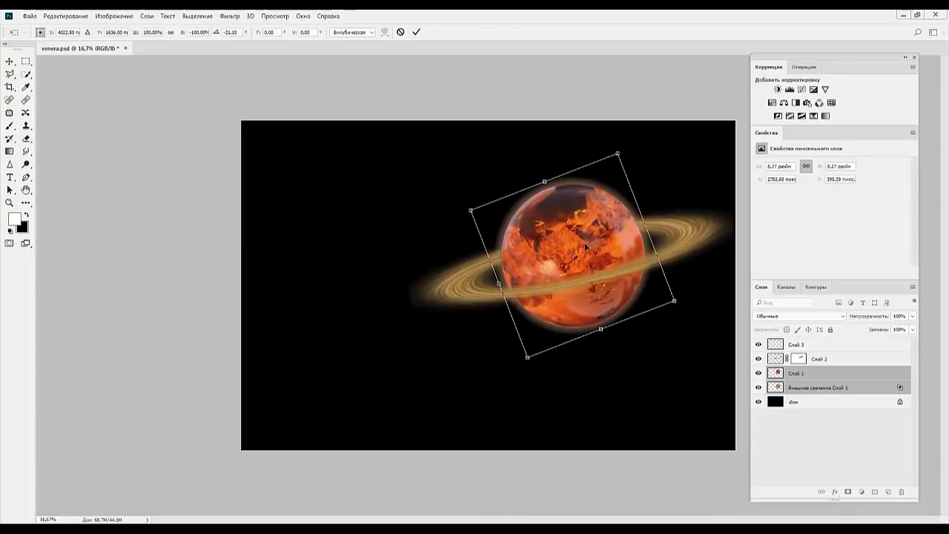
key(Return)
key(b)
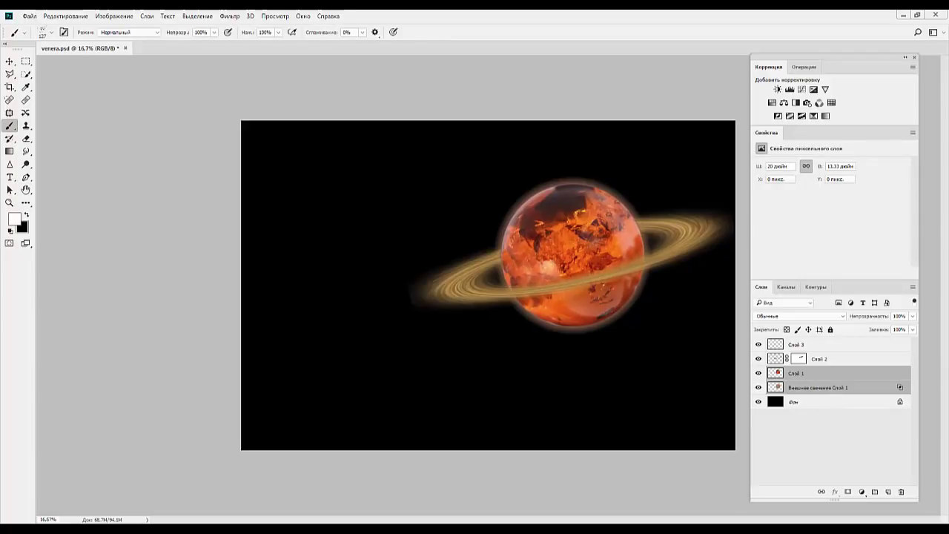
click(824, 401)
Step: Add a new empty layer above Фон and pick the 1102 px dot-cloud star brush
click(889, 493)
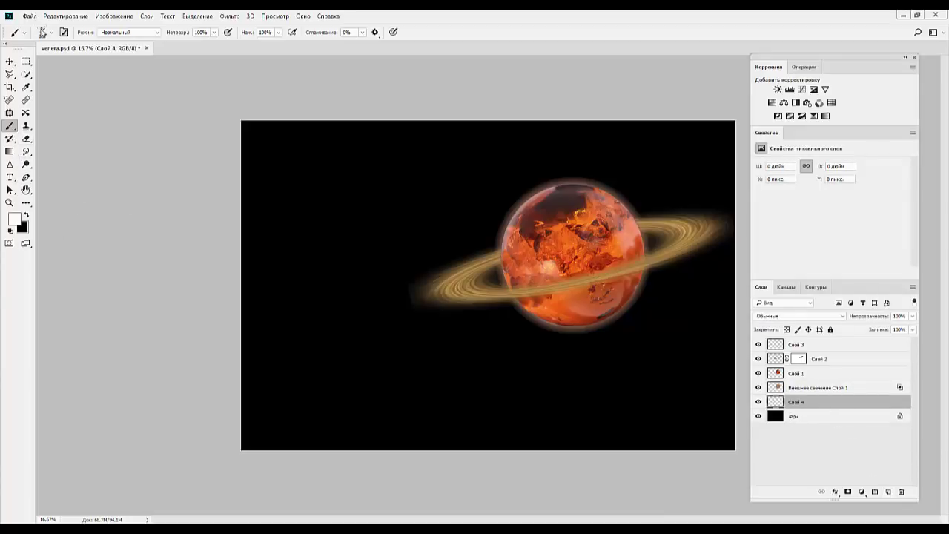
click(43, 33)
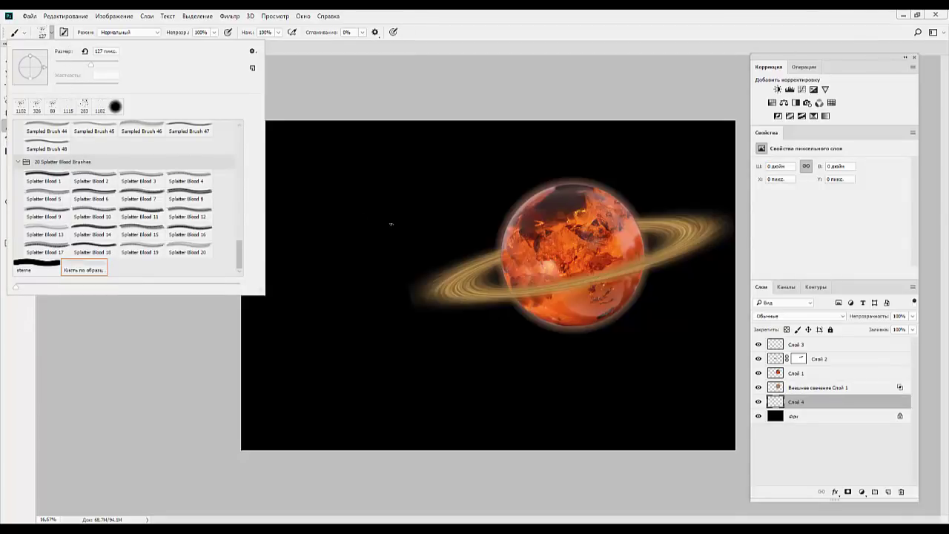
click(67, 106)
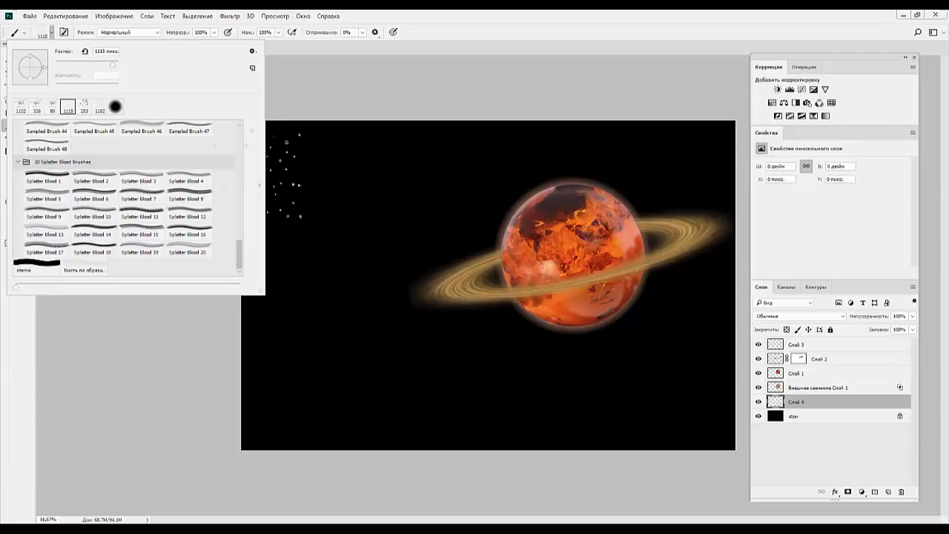
click(20, 106)
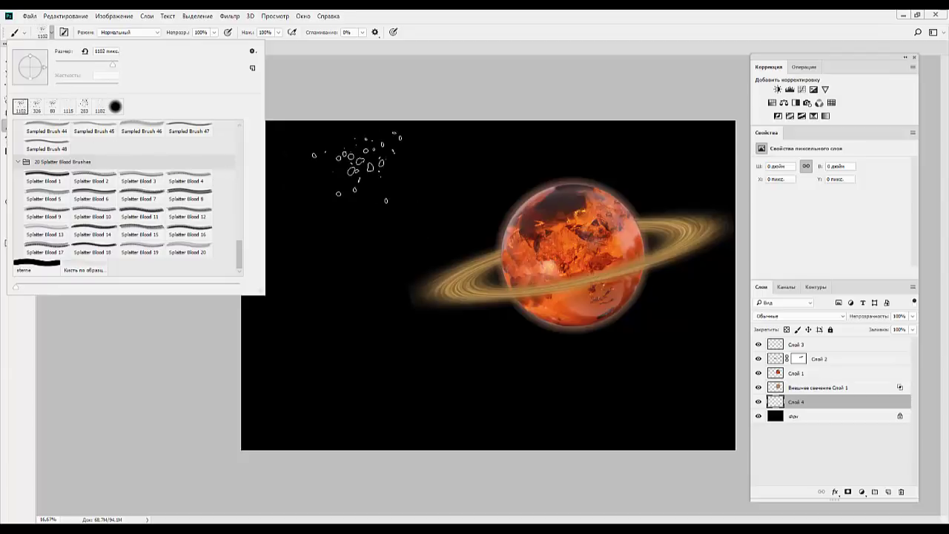
click(37, 106)
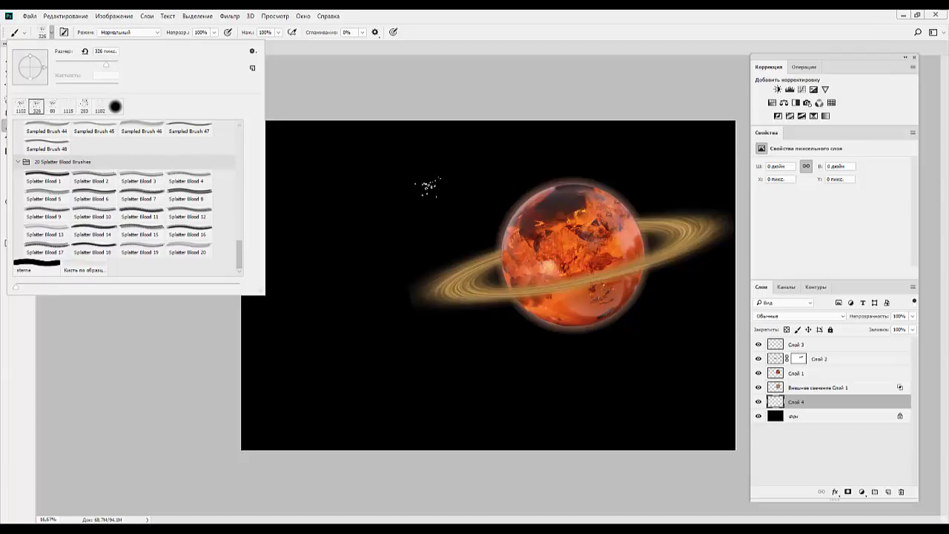
click(99, 107)
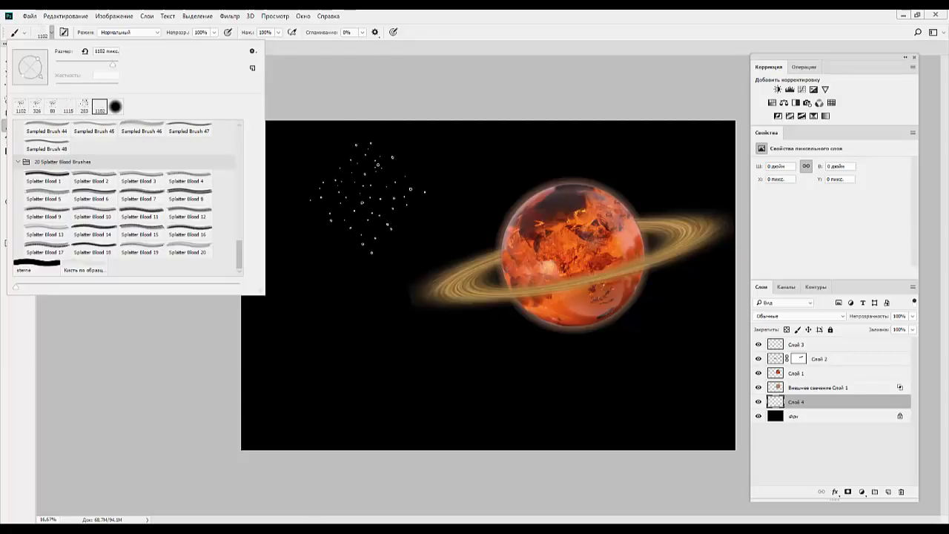
click(83, 106)
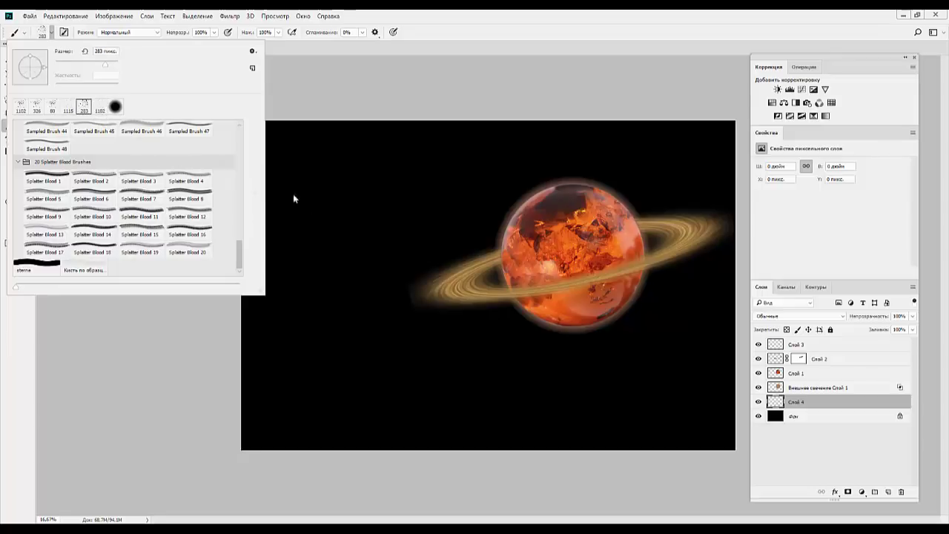
right_click(440, 210)
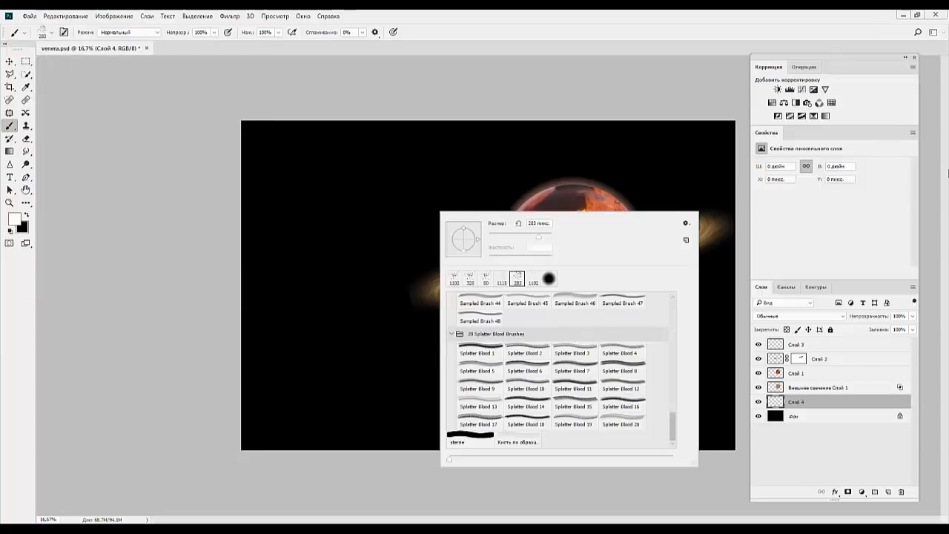
click(41, 33)
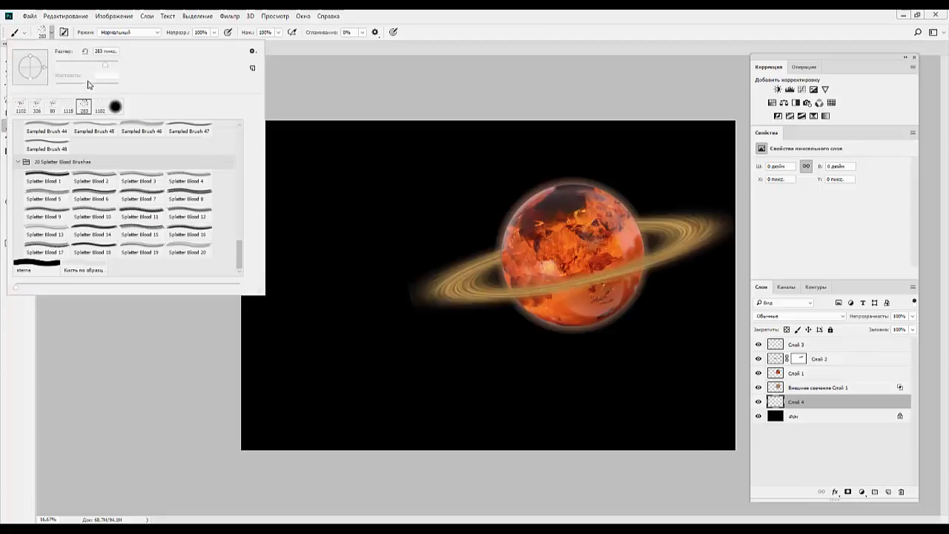
click(98, 109)
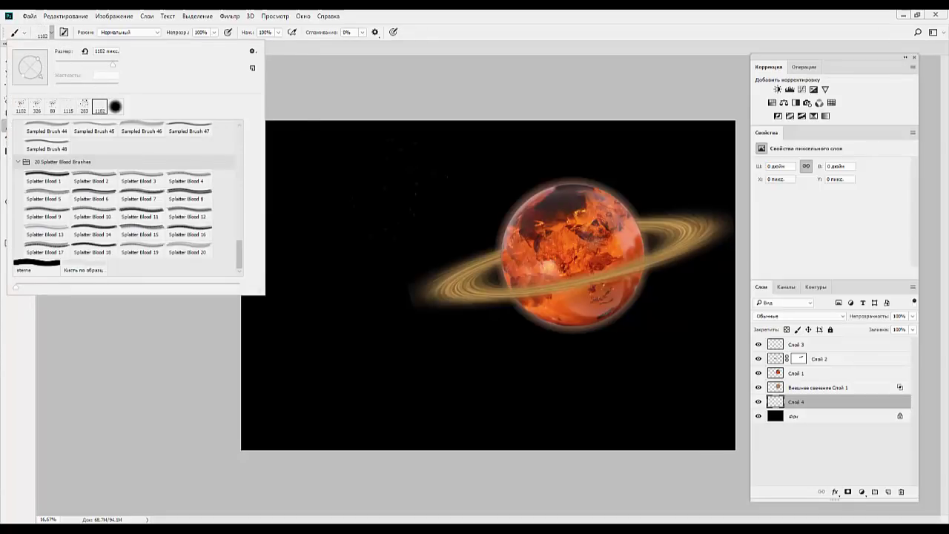
key(Return)
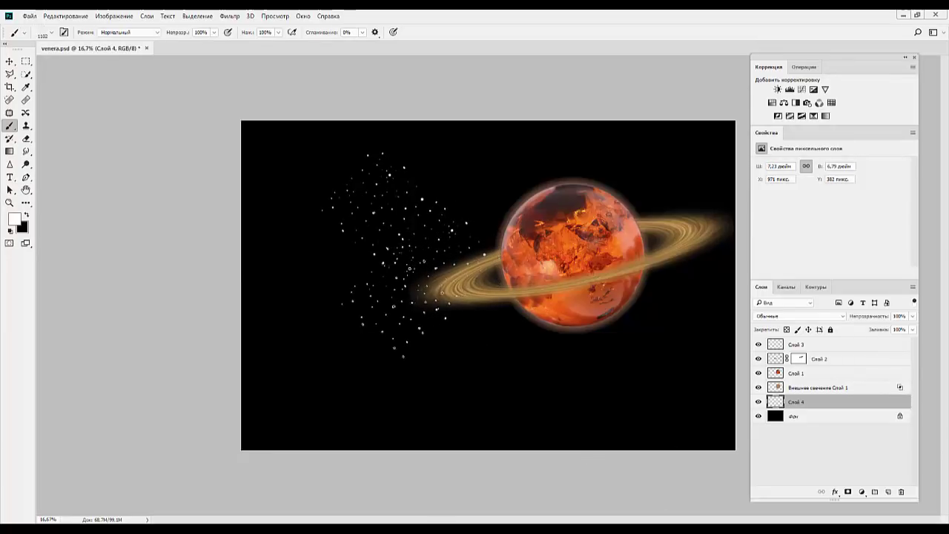
Step: Stamp white star clusters at the lower left, left side and top of the canvas
click(390, 335)
click(274, 223)
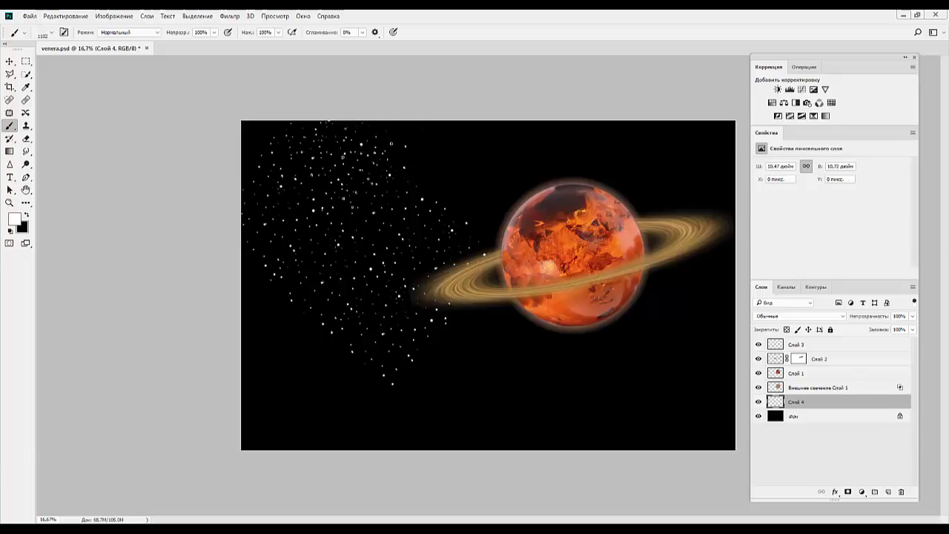
click(370, 149)
Step: Paint star dots across the top-right, near the right edge and below the planet, then zoom out
drag(521, 154, 568, 117)
drag(625, 200, 665, 126)
drag(690, 307, 699, 282)
drag(632, 317, 563, 335)
key(ctrl+minus)
key(ctrl+minus)
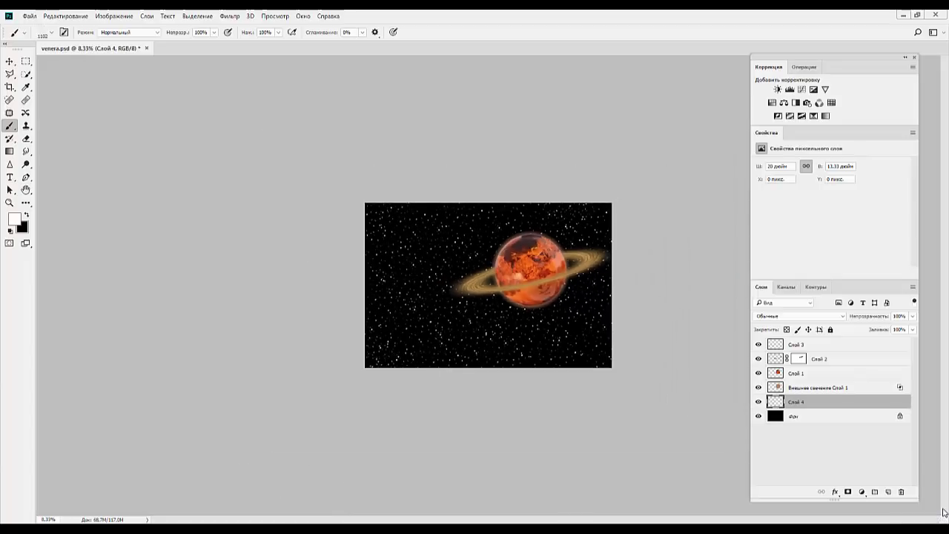
Step: Scale the star layer down into a small dense patch in the lower-left corner
key(ctrl+t)
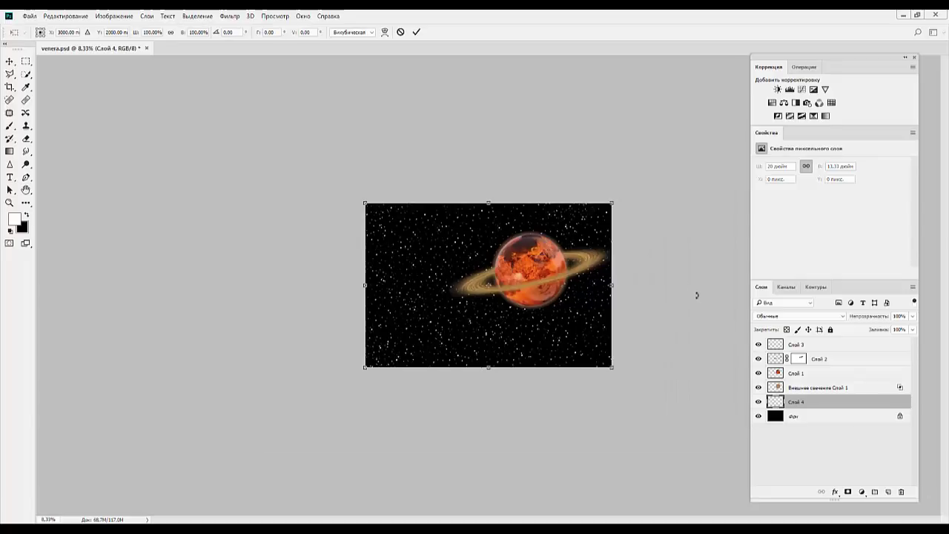
mouse_move(612, 202)
mouse_down()
mouse_move(464, 310)
mouse_move(462, 298)
mouse_move(495, 276)
mouse_up()
key(b)
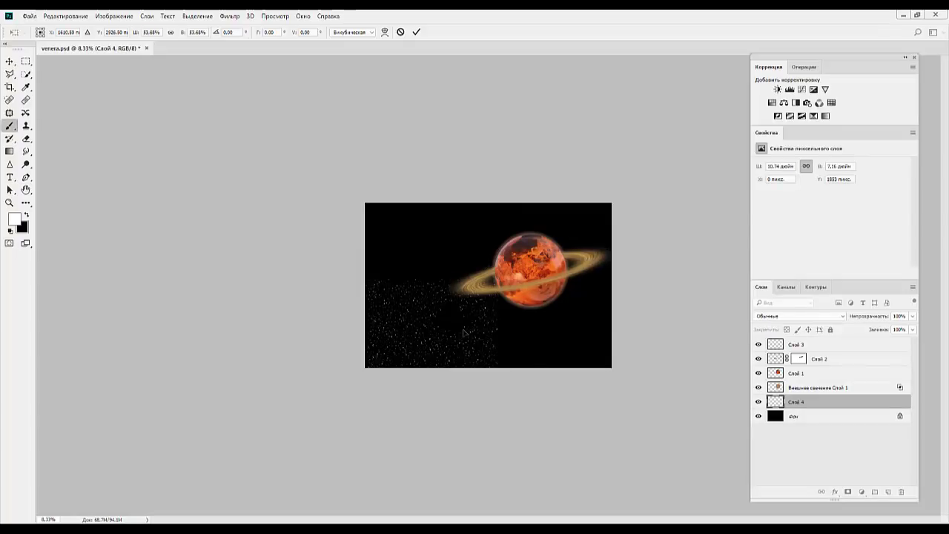
key(Return)
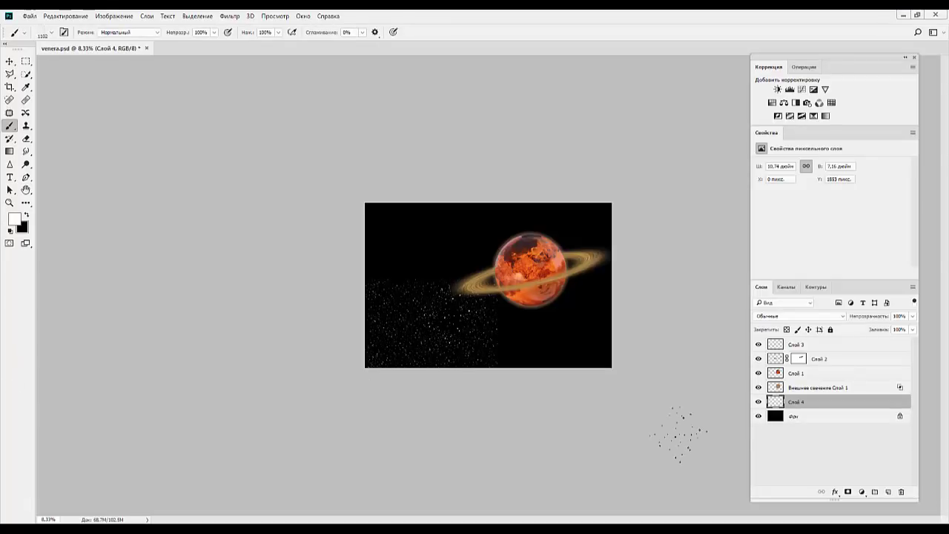
Step: Tile copies of the star patch across the sky and select all four star layers
click(9, 61)
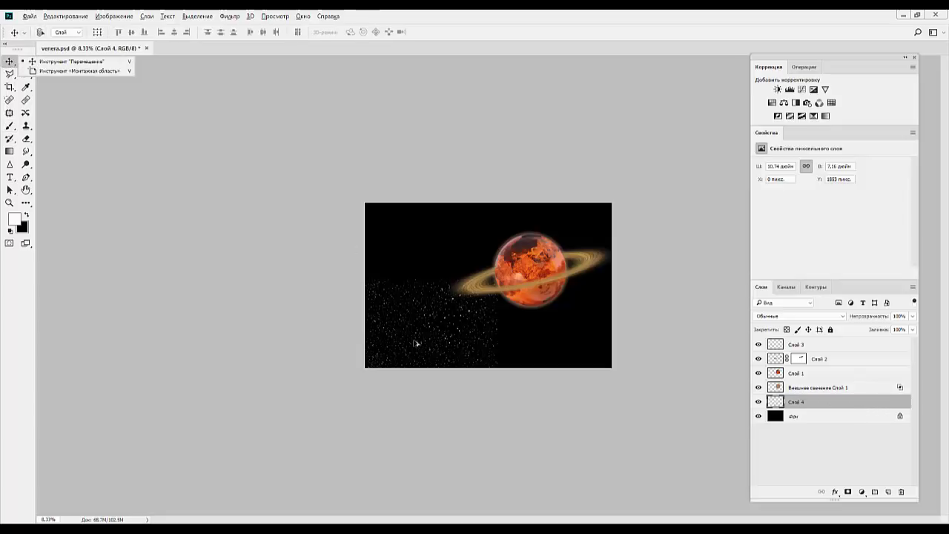
mouse_move(415, 343)
mouse_down()
mouse_move(424, 241)
mouse_move(533, 247)
mouse_move(621, 297)
mouse_up()
ctrl+click(678, 439)
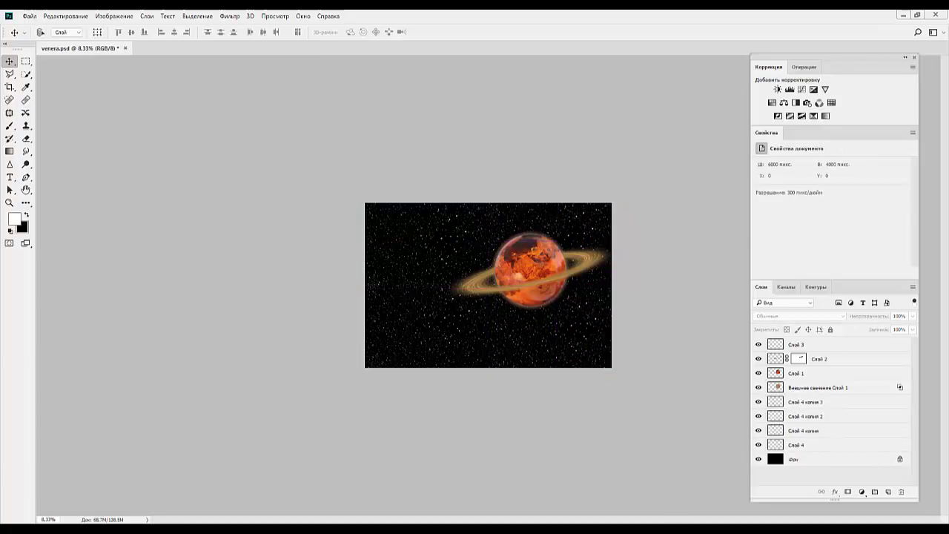
key(ctrl+plus)
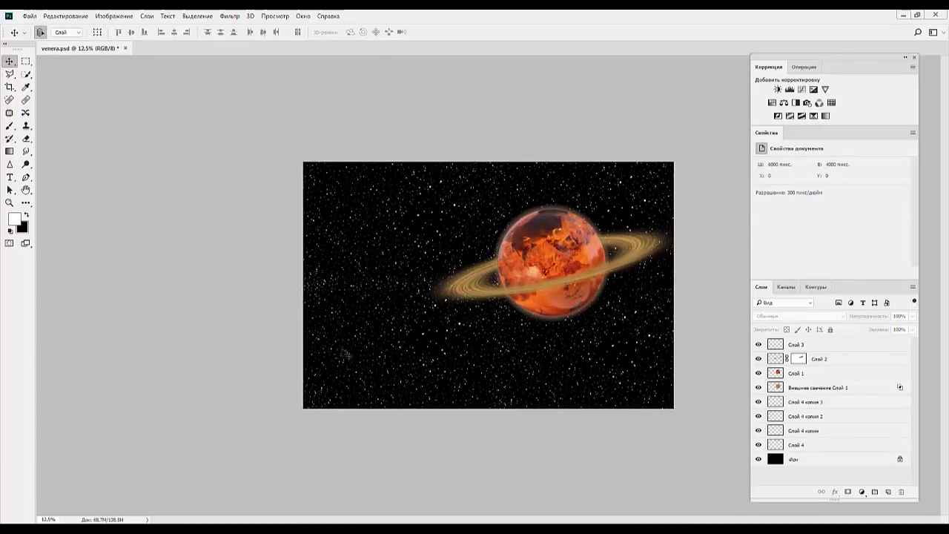
click(809, 405)
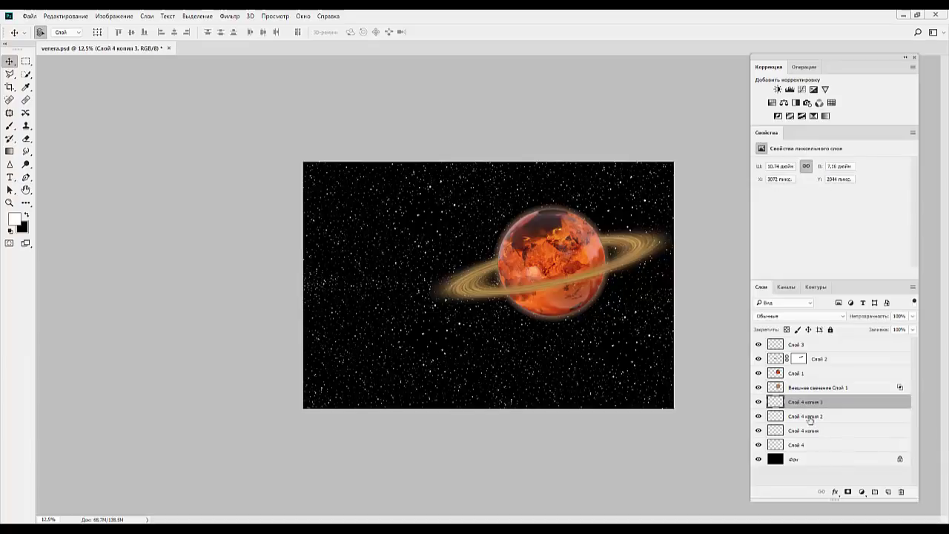
shift+click(820, 447)
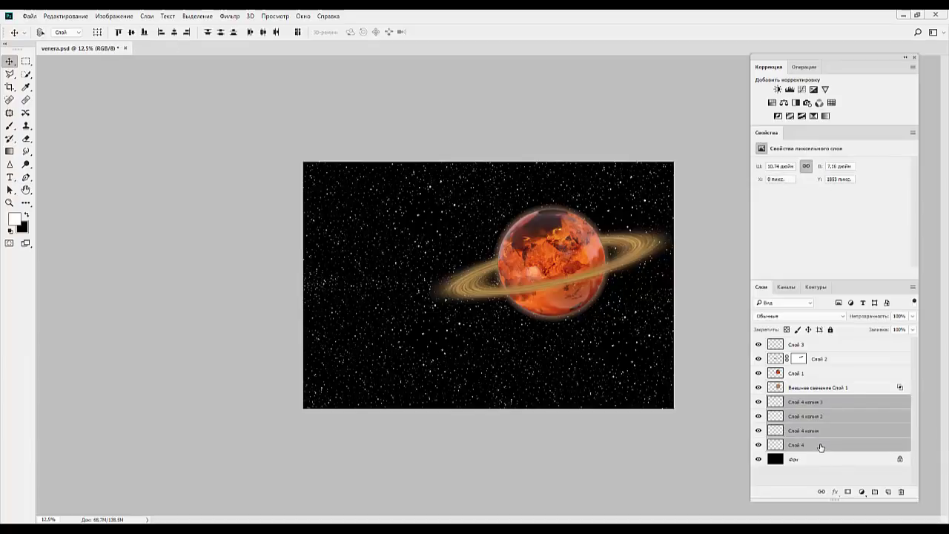
Step: Merge the four star layers into one and set its opacity to 72%
key(ctrl+e)
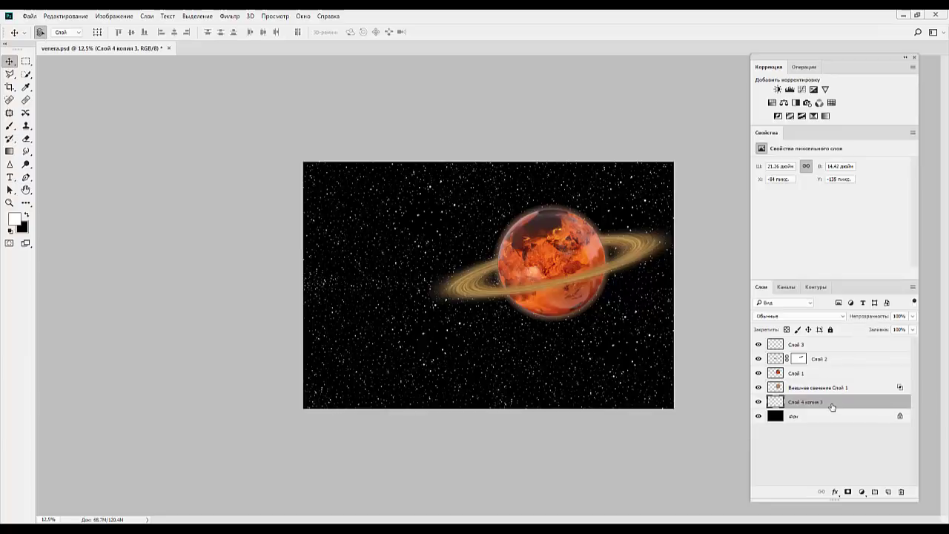
mouse_move(875, 319)
mouse_down()
mouse_move(853, 320)
mouse_move(887, 319)
mouse_up()
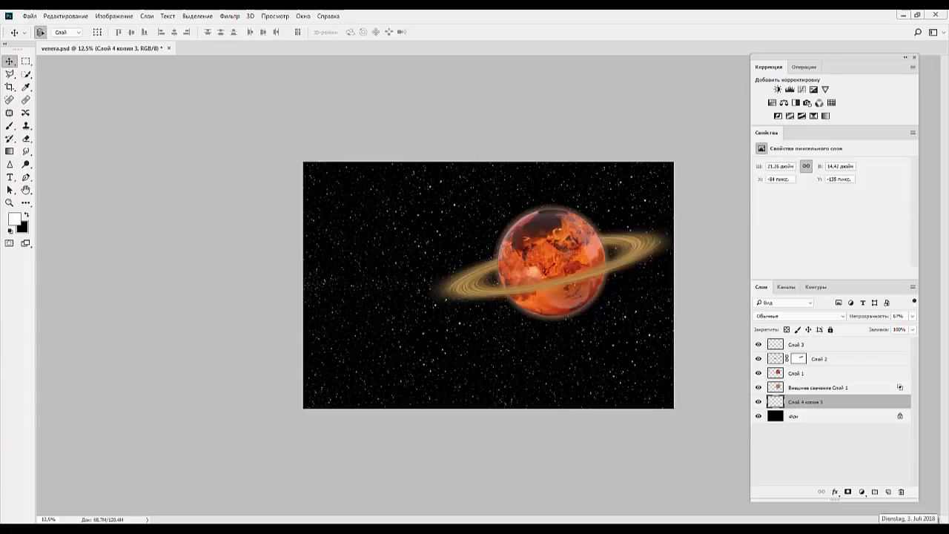
click(821, 373)
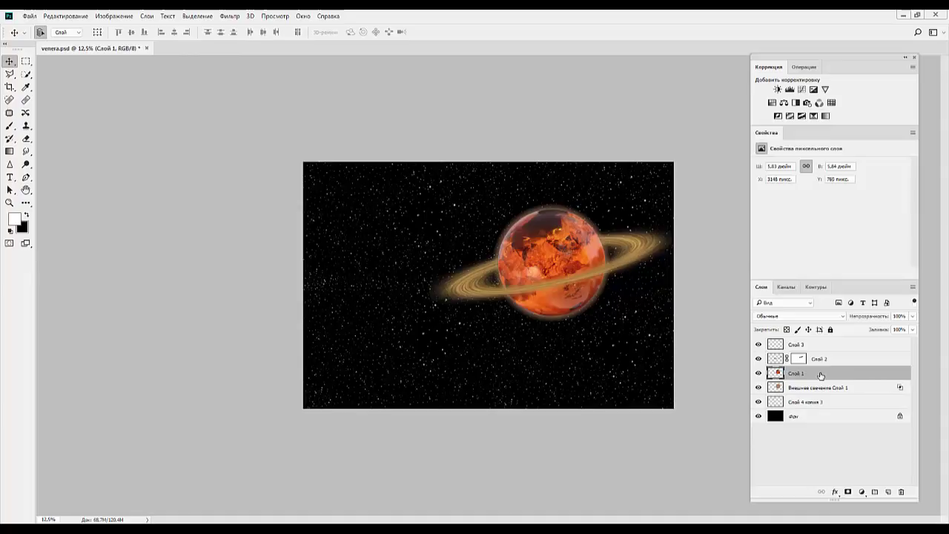
key(ctrl)
click(830, 417)
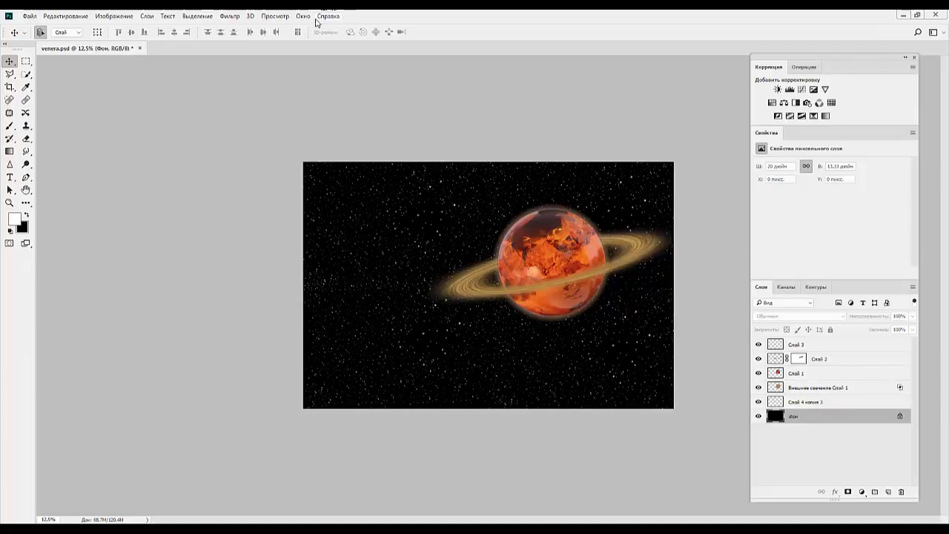
Step: Render a 35 mm Lens Flare at 82% brightness in the upper left of Фон
click(235, 17)
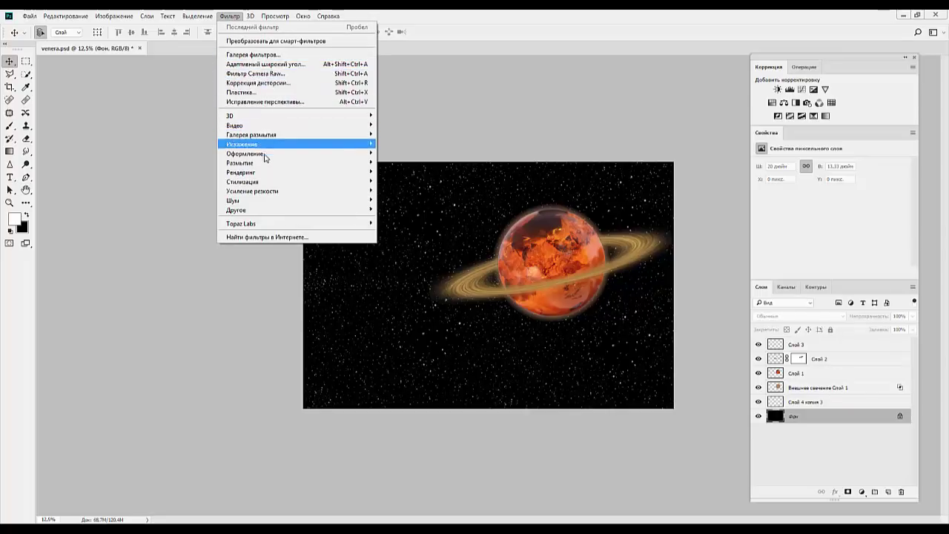
mouse_move(241, 172)
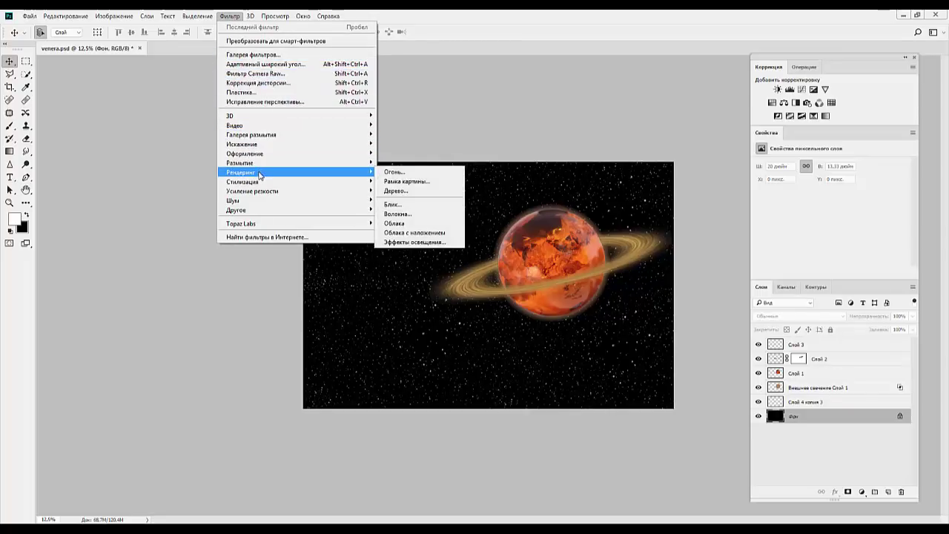
click(405, 203)
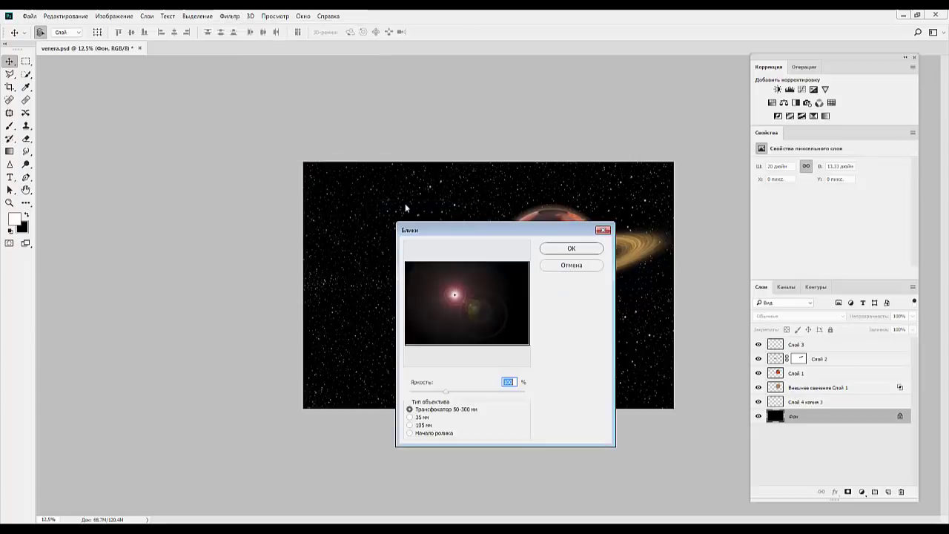
drag(455, 294, 428, 287)
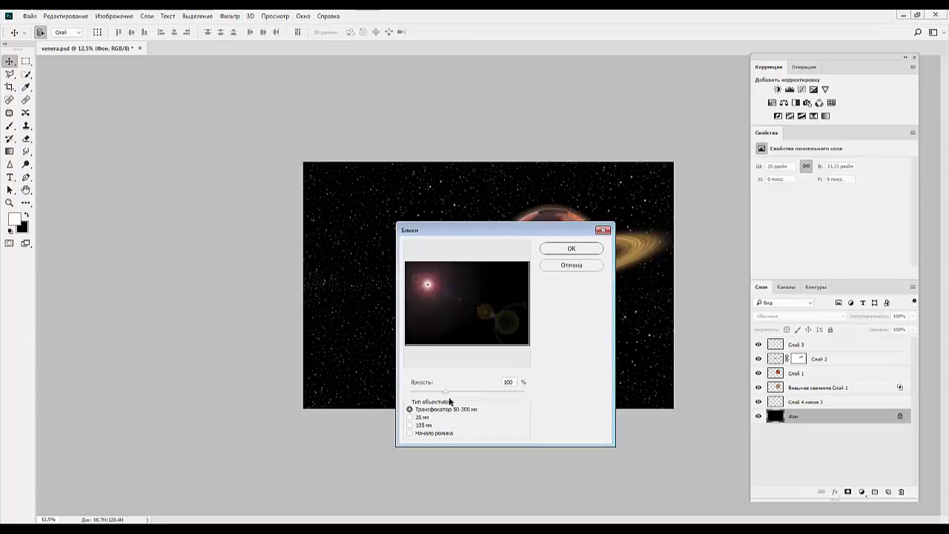
mouse_move(445, 392)
mouse_down()
mouse_move(427, 394)
mouse_move(437, 395)
mouse_up()
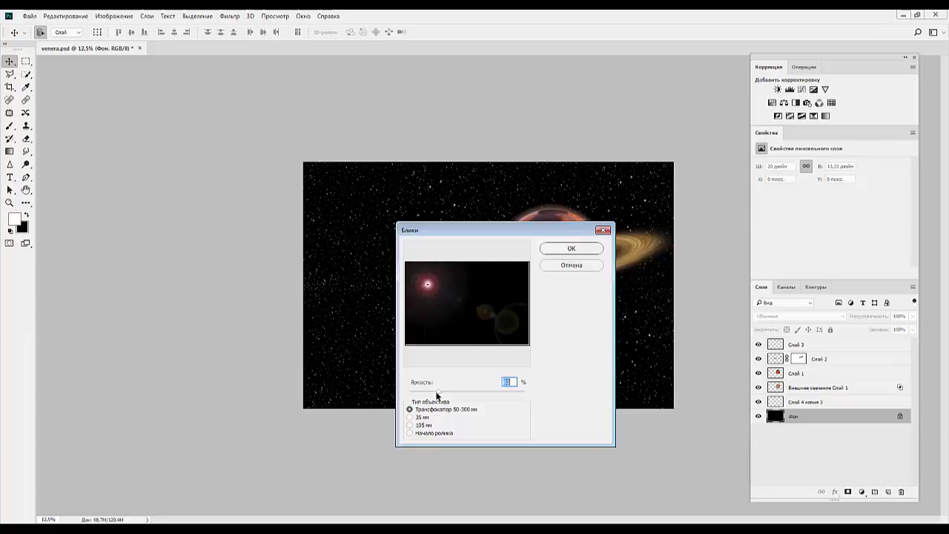
click(412, 419)
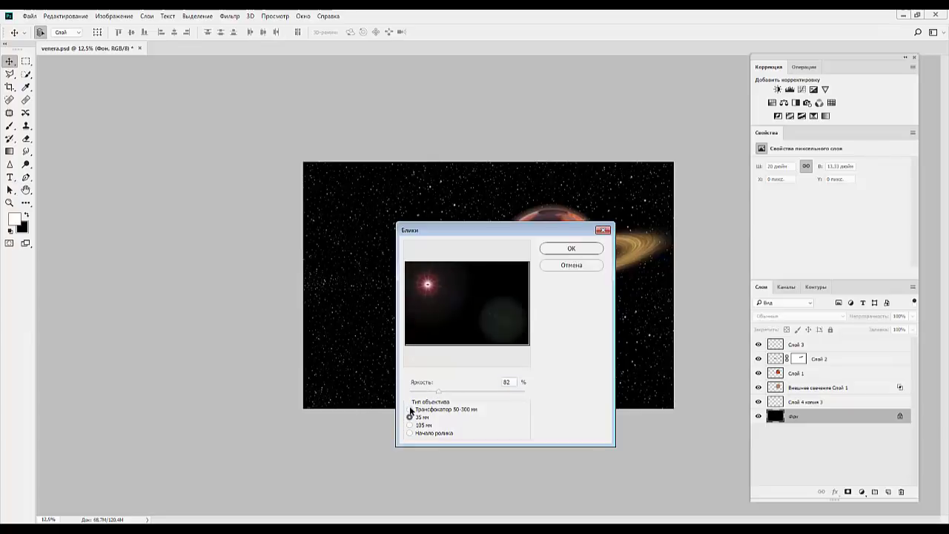
click(568, 247)
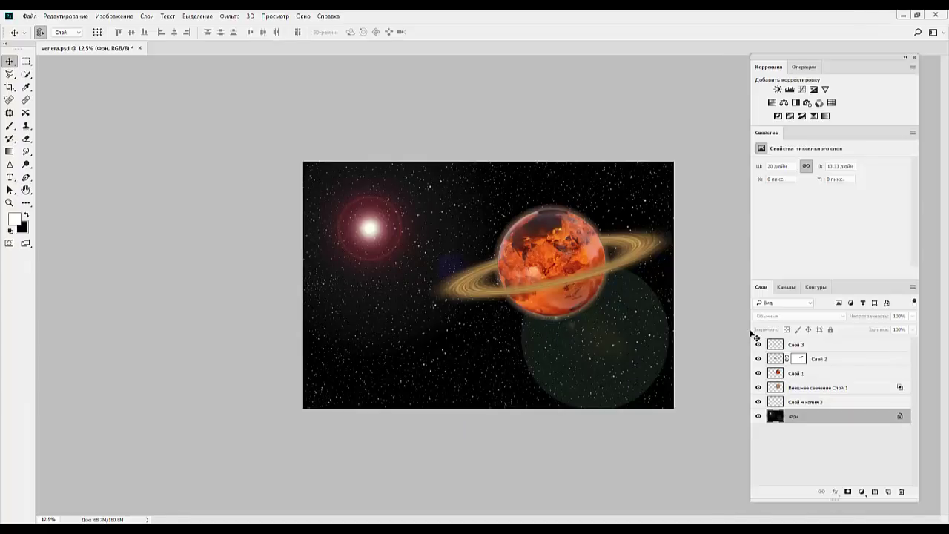
click(776, 360)
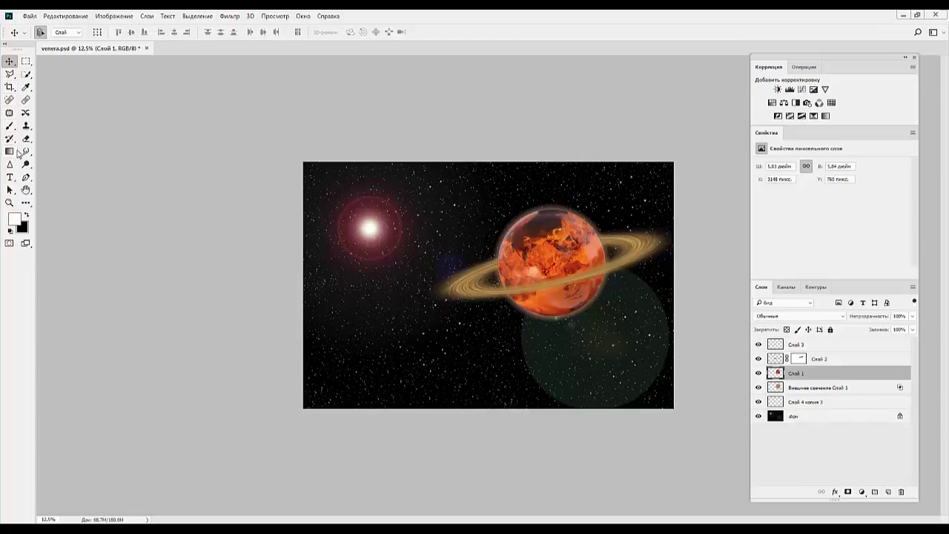
Step: Draw a Pen path outlining the ring band across the planet's front
click(26, 178)
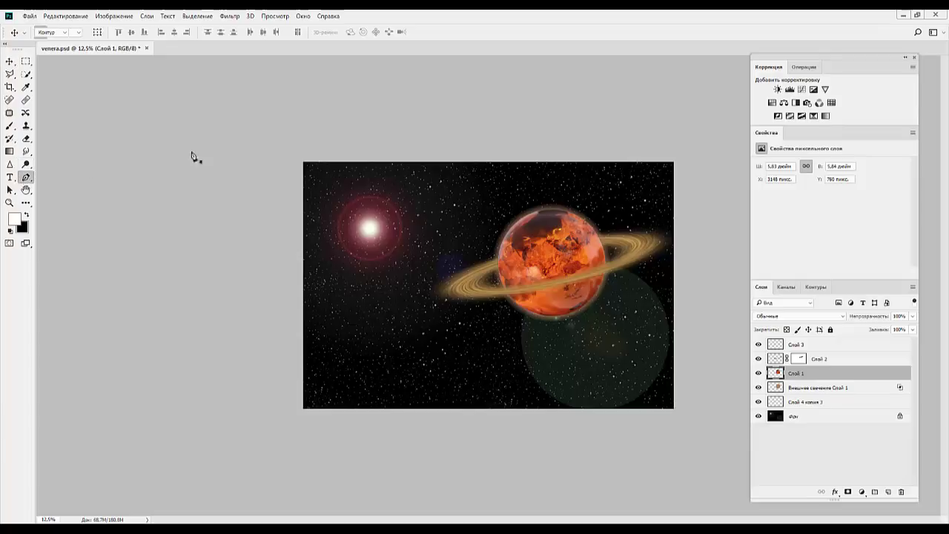
click(500, 279)
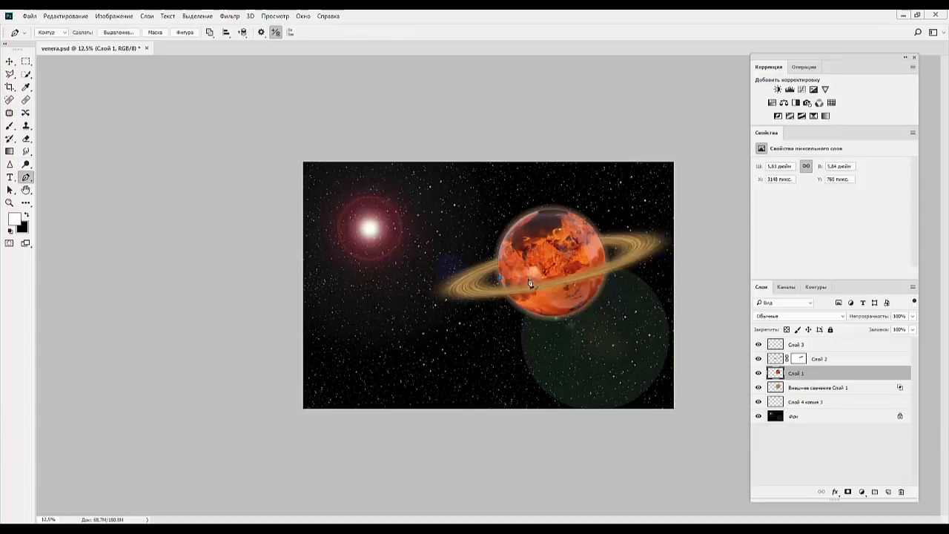
drag(586, 271, 624, 256)
click(605, 265)
click(524, 286)
mouse_move(502, 289)
mouse_down()
mouse_move(493, 287)
mouse_move(532, 287)
mouse_up()
Step: Turn the ring-band path into a selection with feather radius 0
right_click(531, 288)
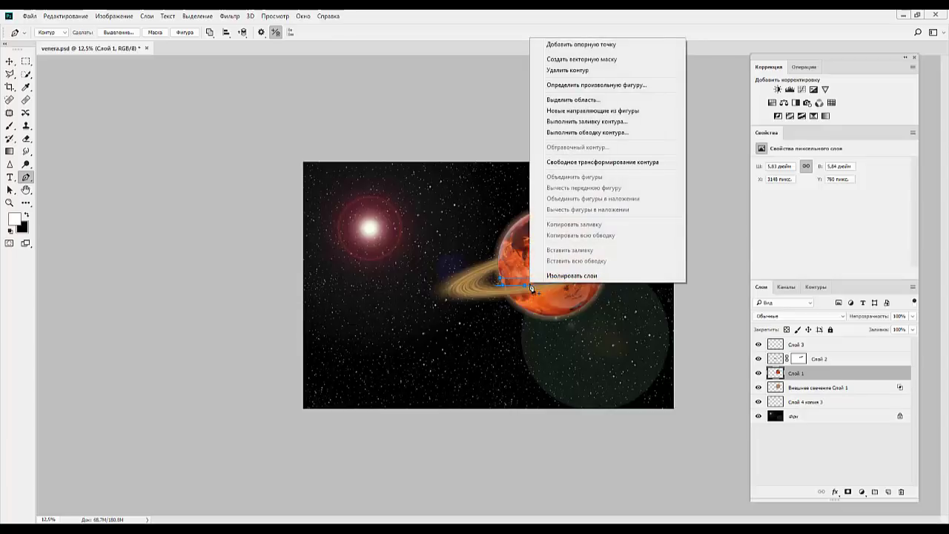
click(577, 98)
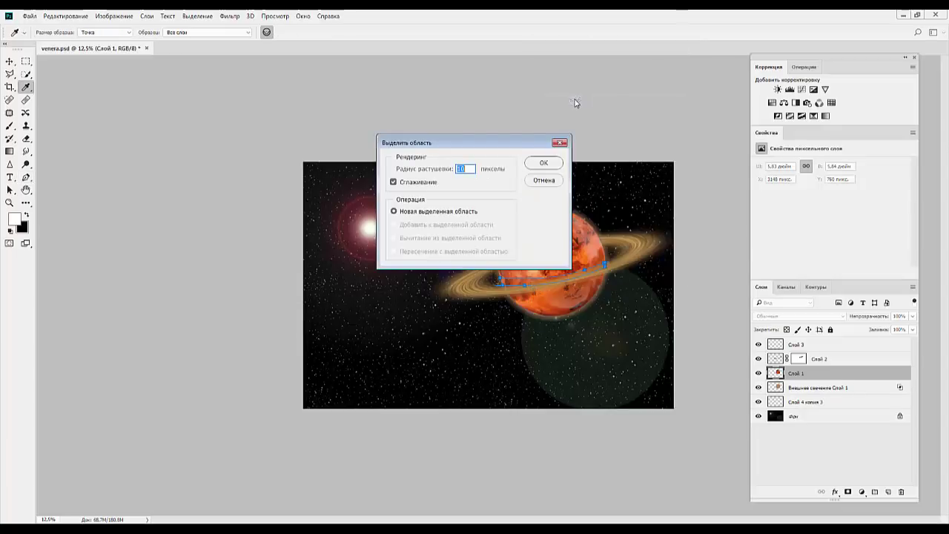
double_click(465, 169)
text(0)
click(544, 163)
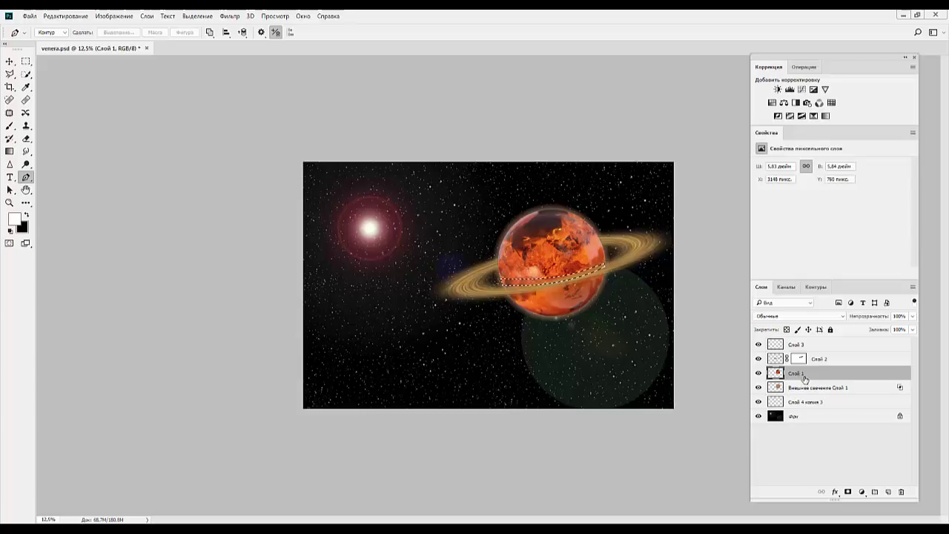
Step: Add a Levels adjustment masked to the ring band, black input 22, white output pulled down
click(790, 90)
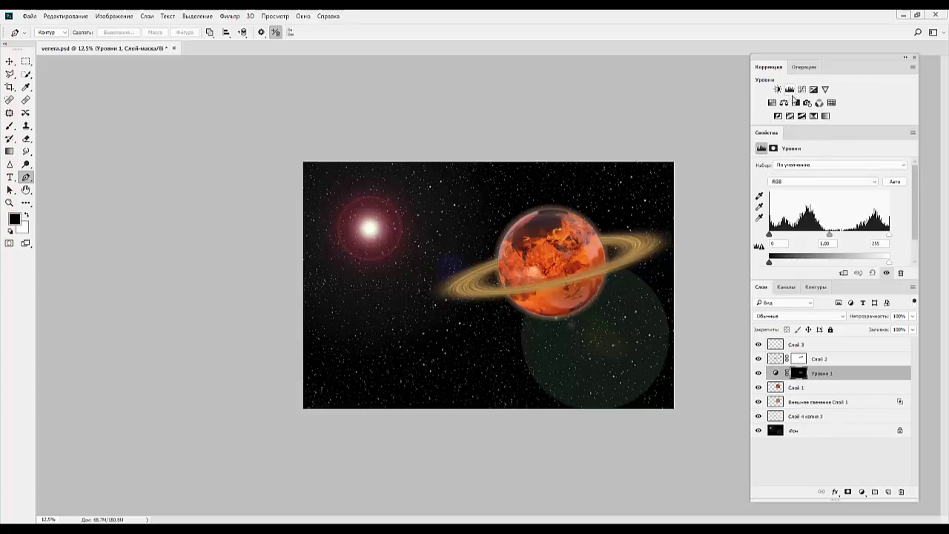
mouse_move(769, 235)
mouse_down()
mouse_move(807, 240)
mouse_move(780, 237)
mouse_up()
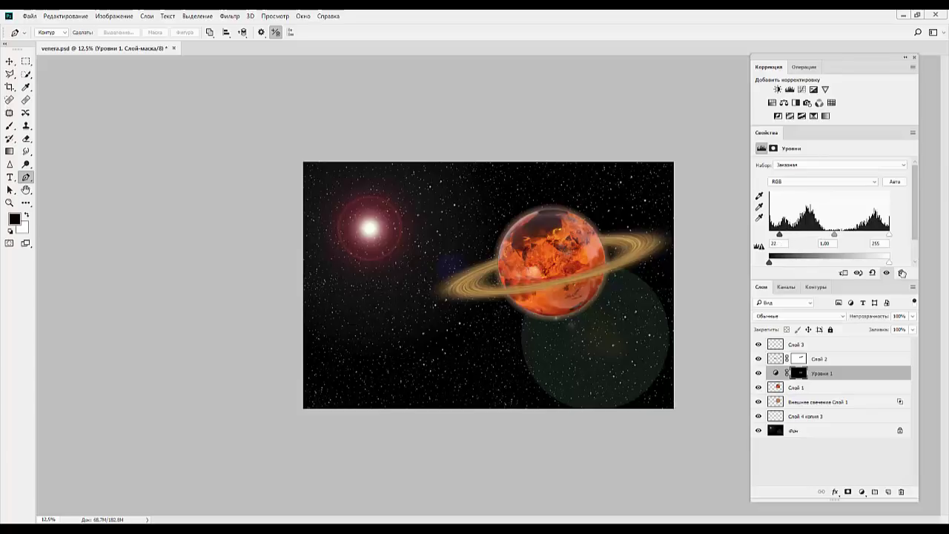
drag(890, 264, 843, 272)
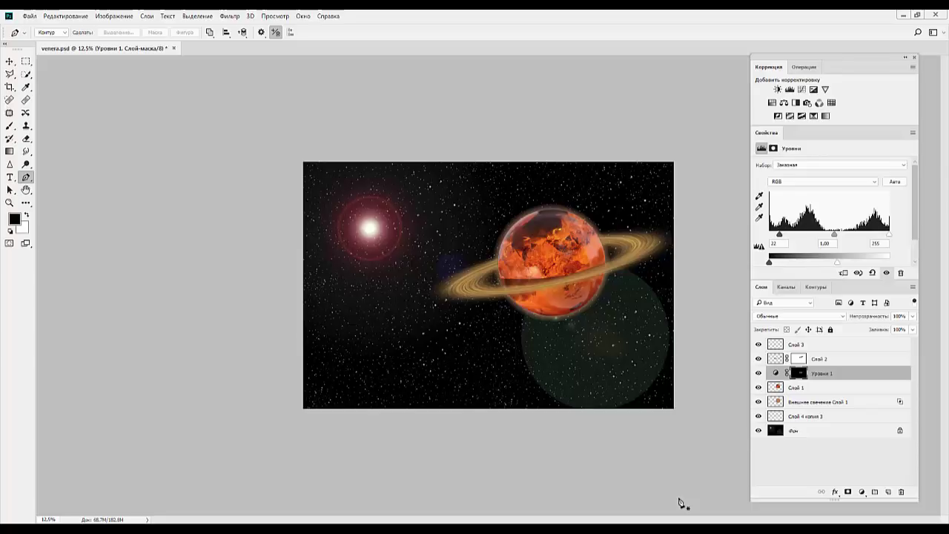
Step: Flatten the path to about 44% height and tilt it to the ring's angle
key(ctrl+t)
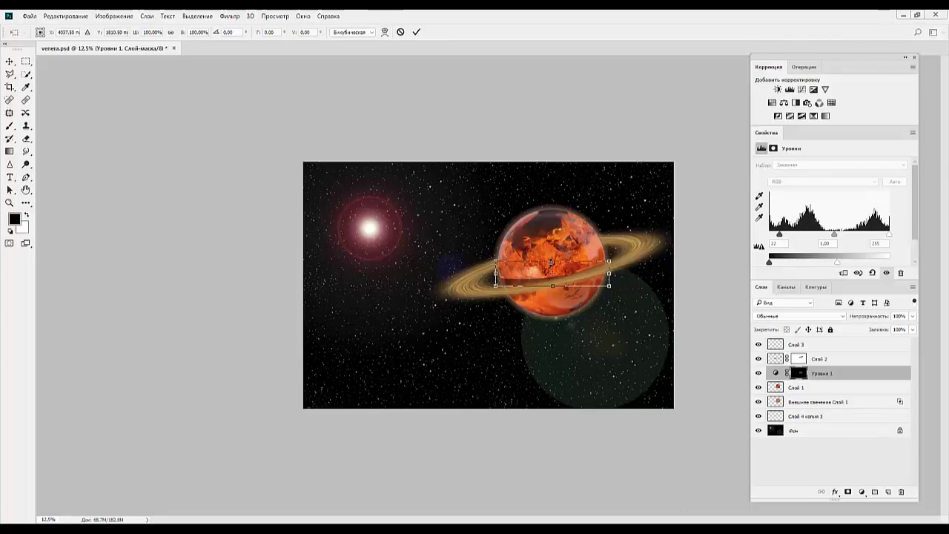
mouse_move(552, 263)
mouse_down()
mouse_move(552, 276)
mouse_move(534, 276)
mouse_up()
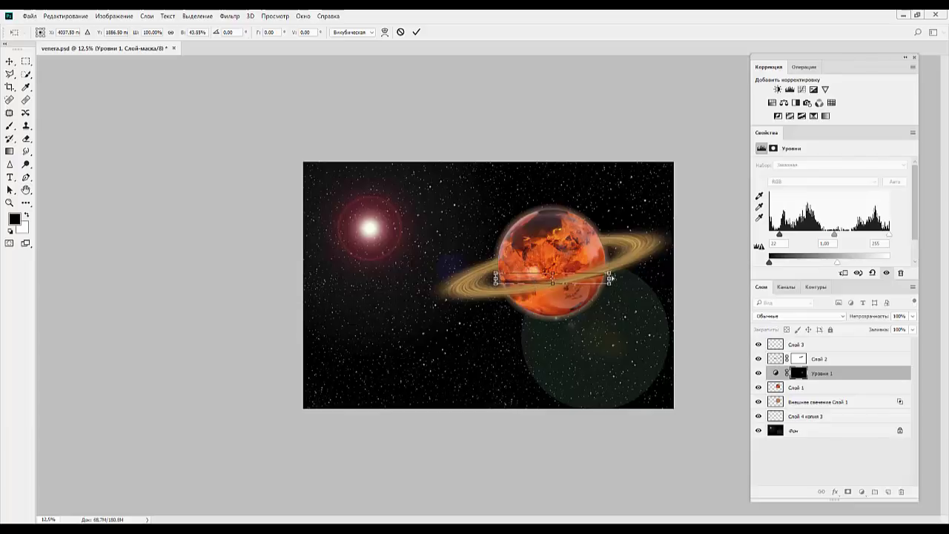
drag(616, 276, 633, 267)
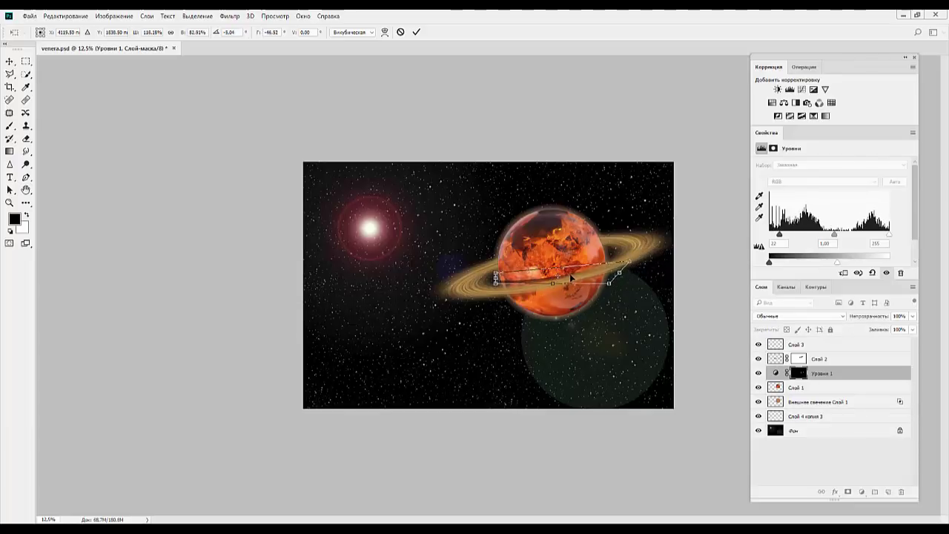
key(Return)
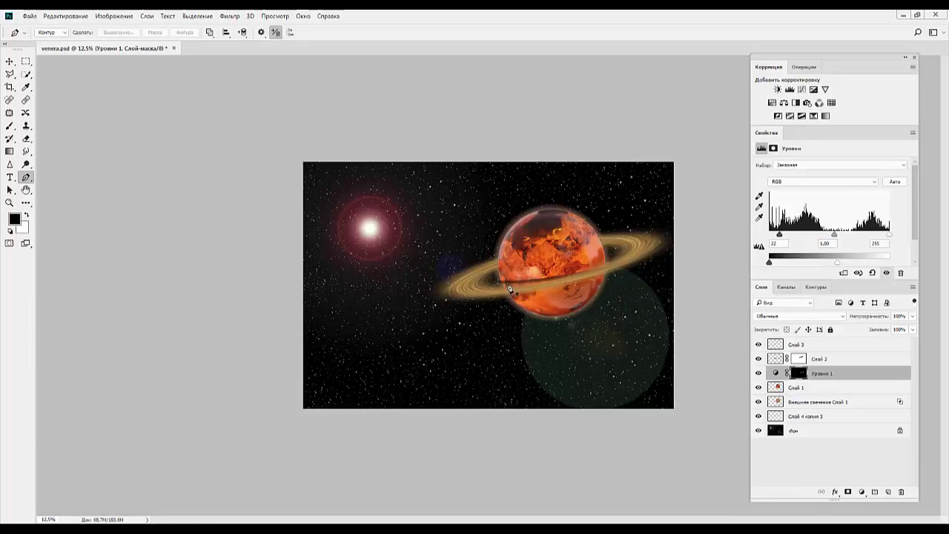
Step: Refine the path: scale to about 92%, rotate slightly counter-clockwise and widen along the ring
click(509, 281)
key(ctrl+z)
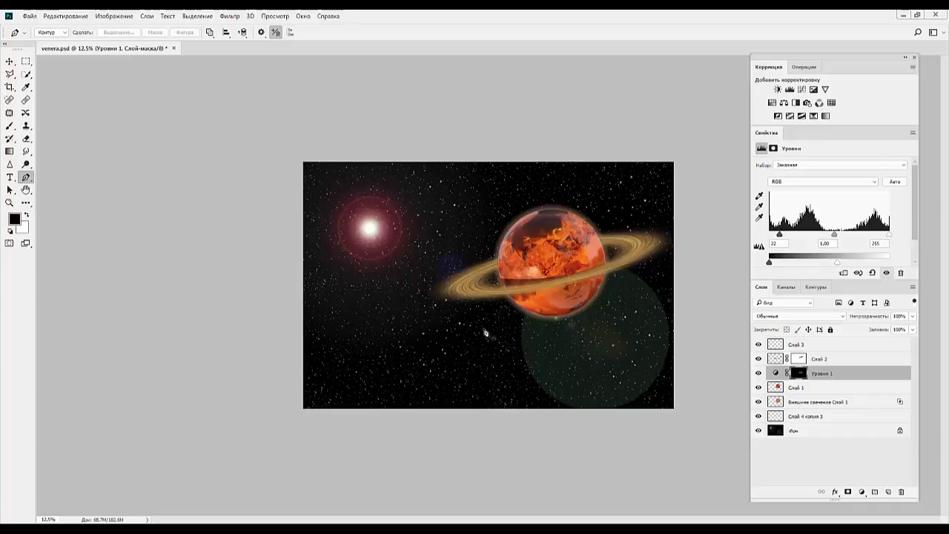
key(ctrl+t)
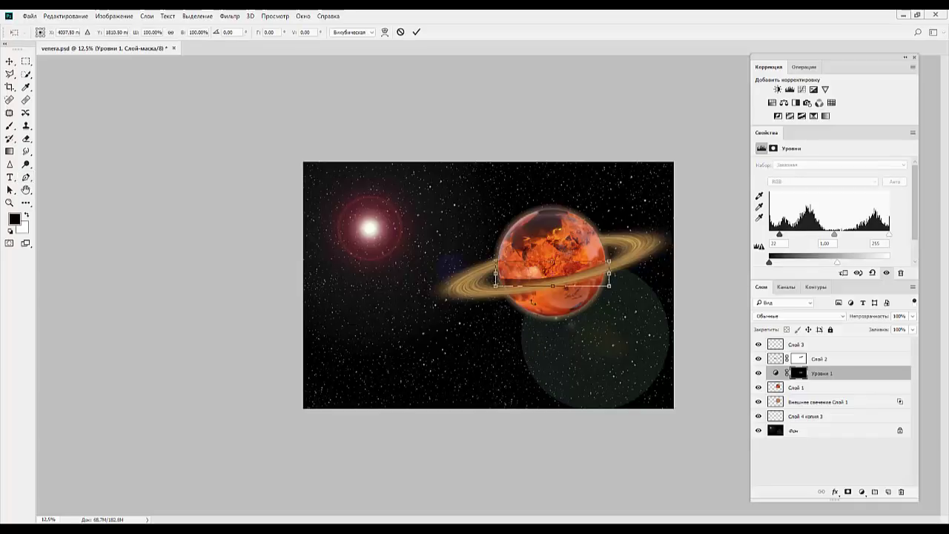
drag(496, 261, 505, 264)
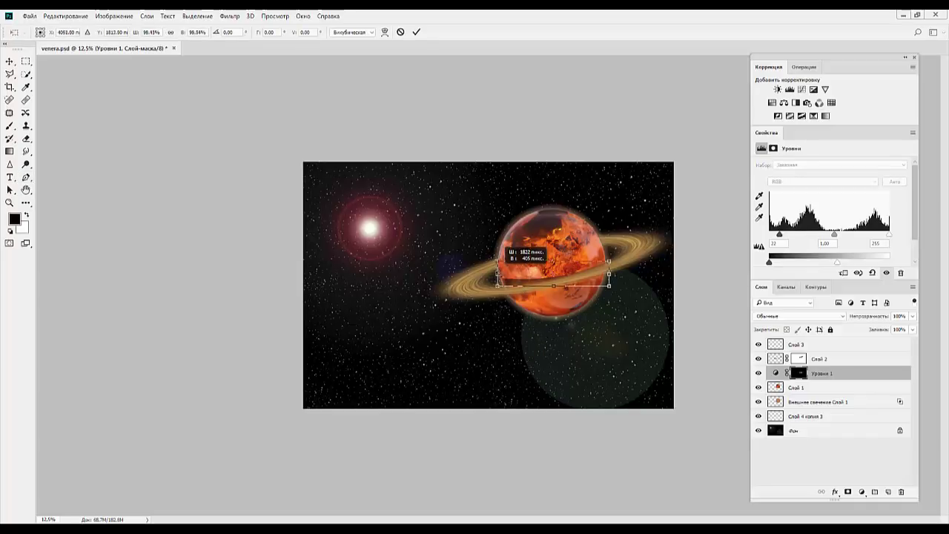
mouse_move(626, 273)
mouse_down()
mouse_move(614, 268)
mouse_move(620, 277)
mouse_up()
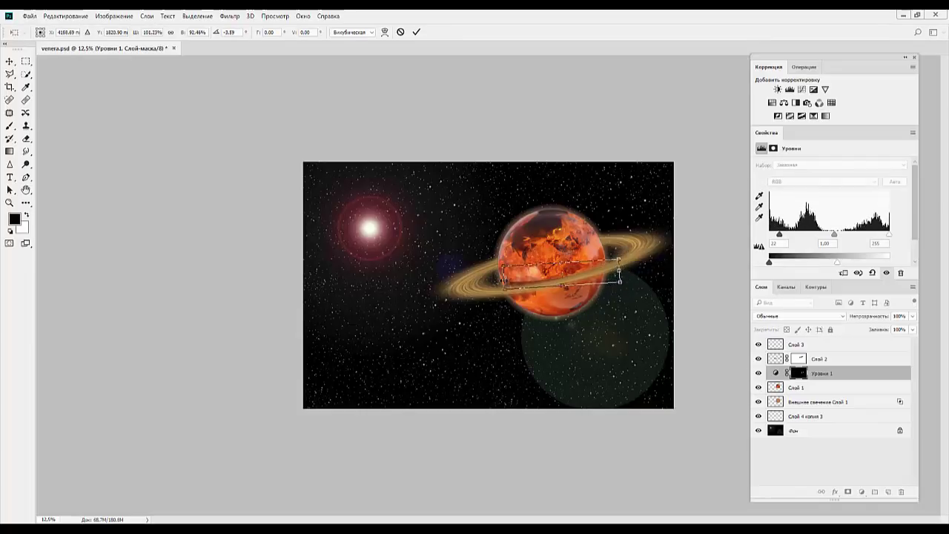
drag(504, 276, 496, 279)
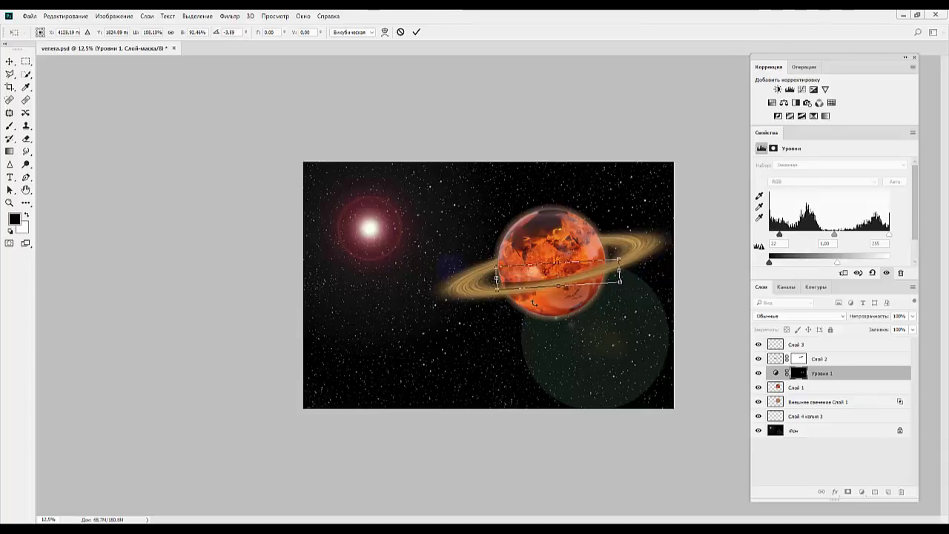
key(Return)
key(p)
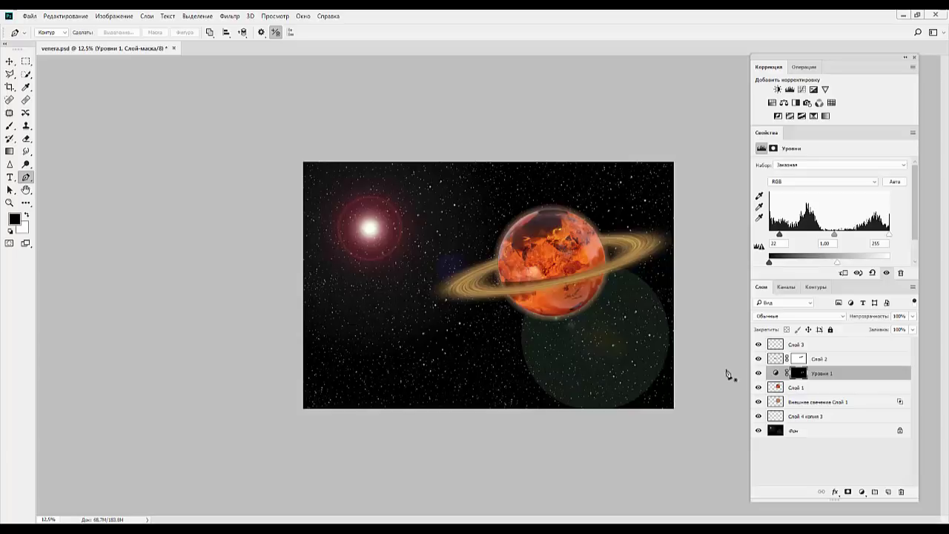
Step: Feather the Уровни 1 mask by 8.2 px
click(821, 386)
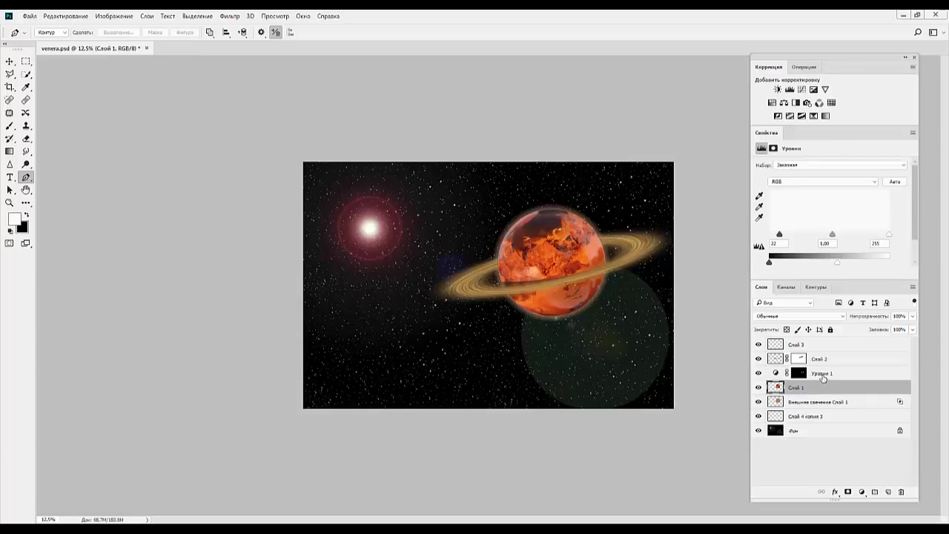
click(798, 373)
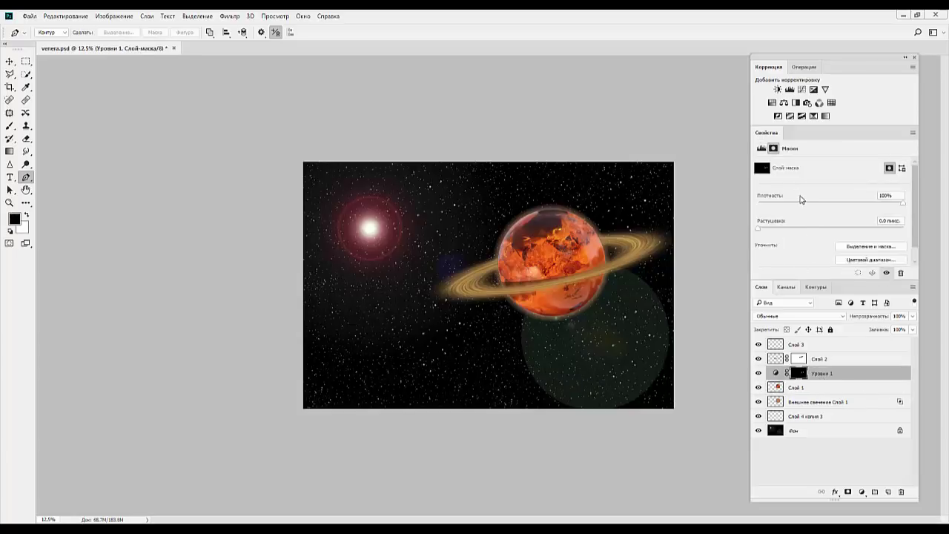
mouse_move(759, 232)
mouse_down()
mouse_move(831, 234)
mouse_move(813, 235)
mouse_up()
drag(812, 233, 809, 233)
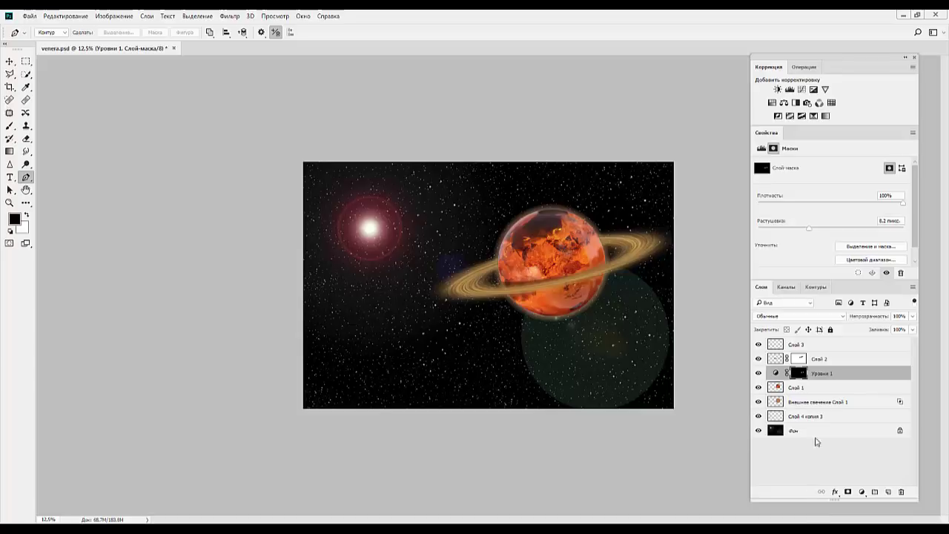
Step: Merge Уровни 1 into the planet layer Слой 1 and duplicate the merged layer
click(828, 373)
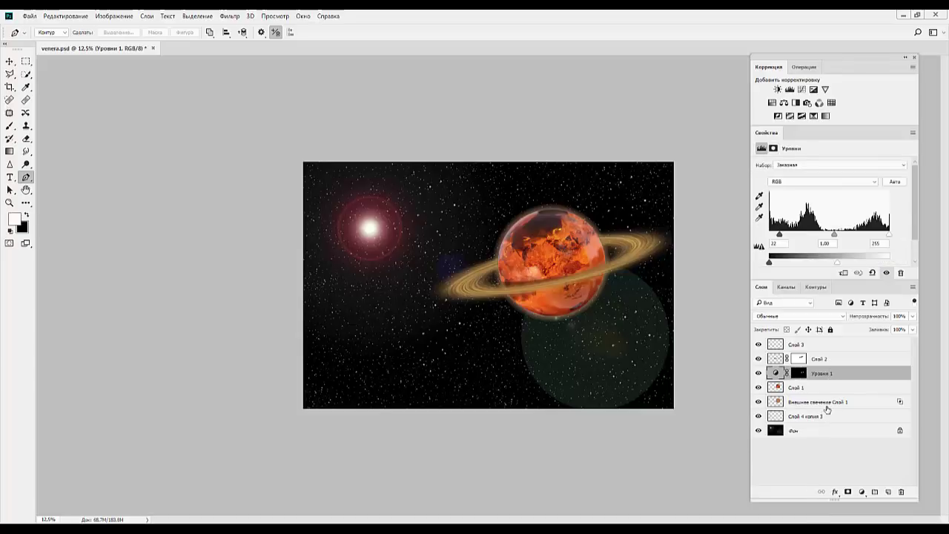
shift+click(822, 387)
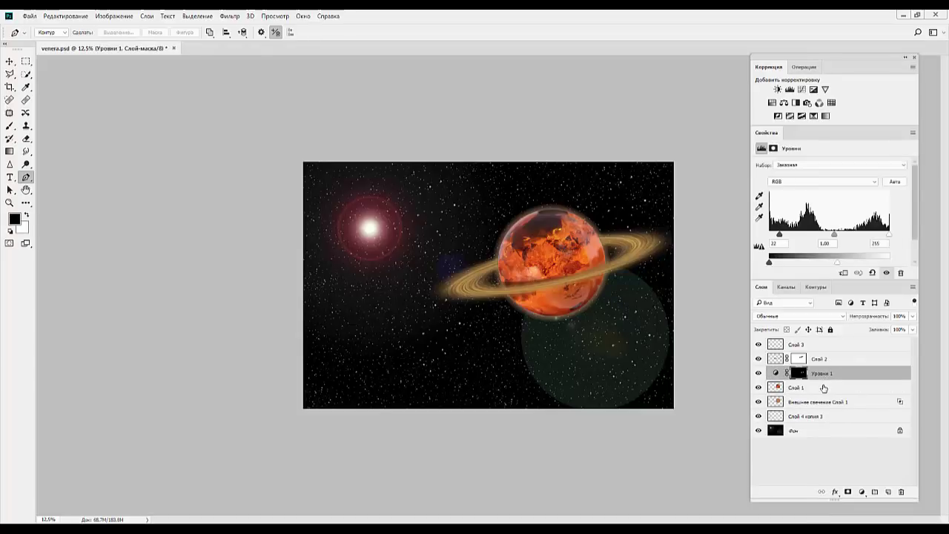
shift+click(823, 388)
key(ctrl+e)
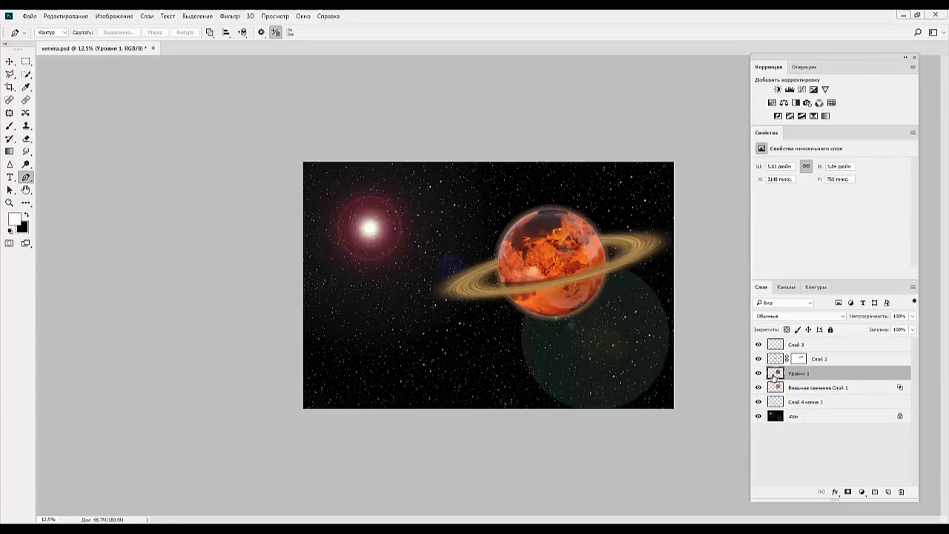
ctrl+click(775, 373)
click(888, 493)
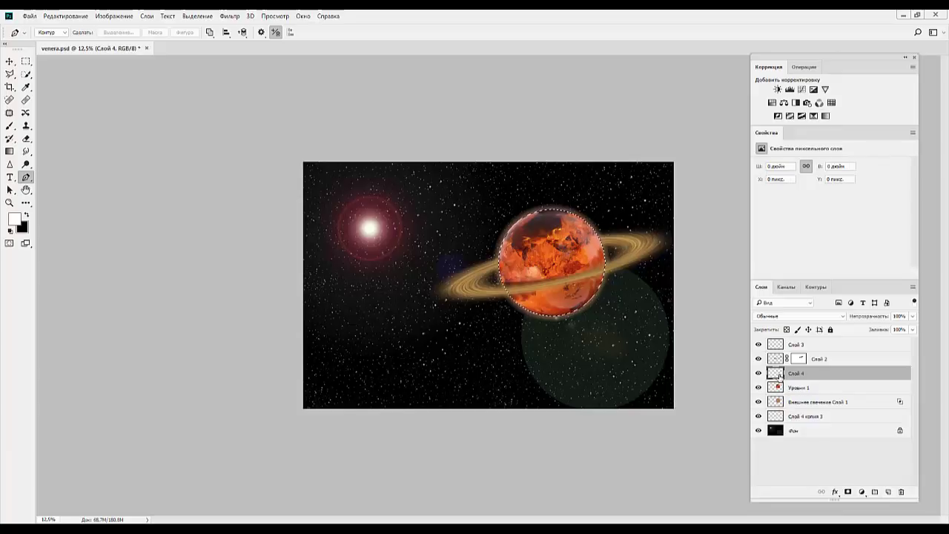
mouse_move(779, 376)
mouse_down()
mouse_move(902, 493)
mouse_move(889, 492)
mouse_up()
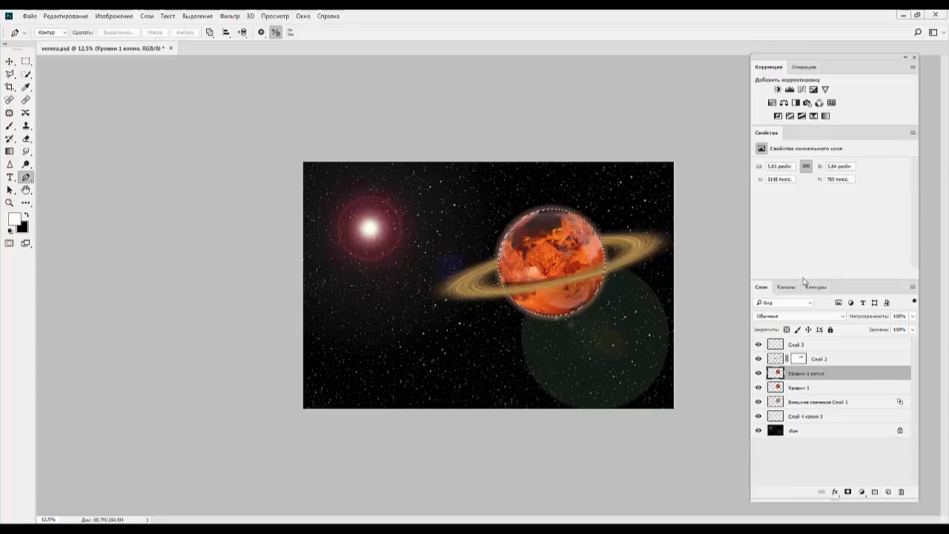
Step: Add a planet-masked Levels adjustment with lowered output white and midtones at 0.70
click(790, 89)
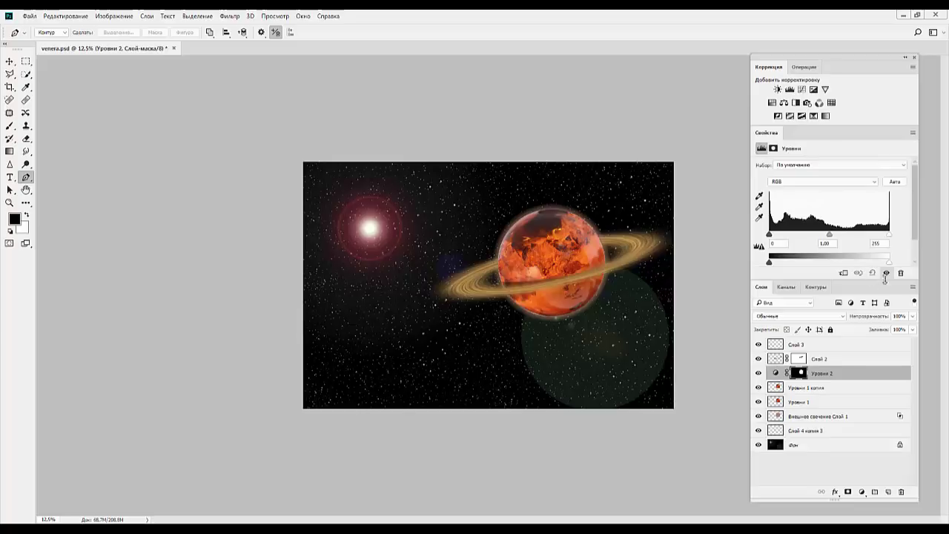
mouse_move(868, 264)
mouse_down()
mouse_move(816, 263)
mouse_move(858, 234)
mouse_move(809, 263)
mouse_up()
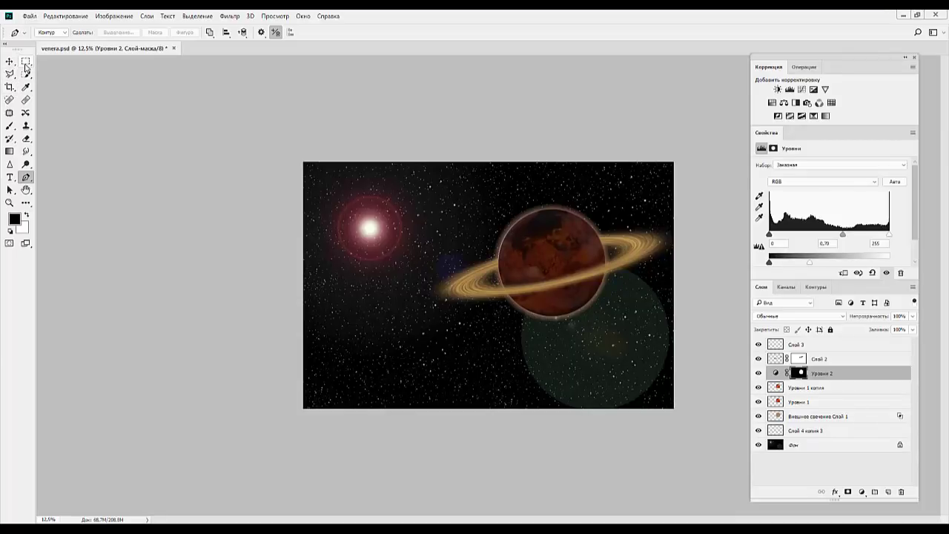
click(800, 373)
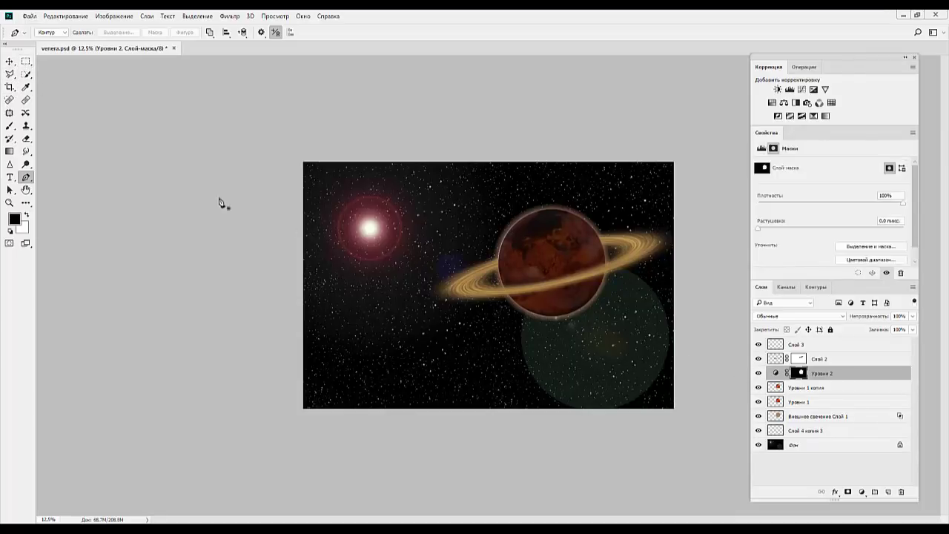
Step: Draw a feathered elliptical selection over the planet
click(26, 61)
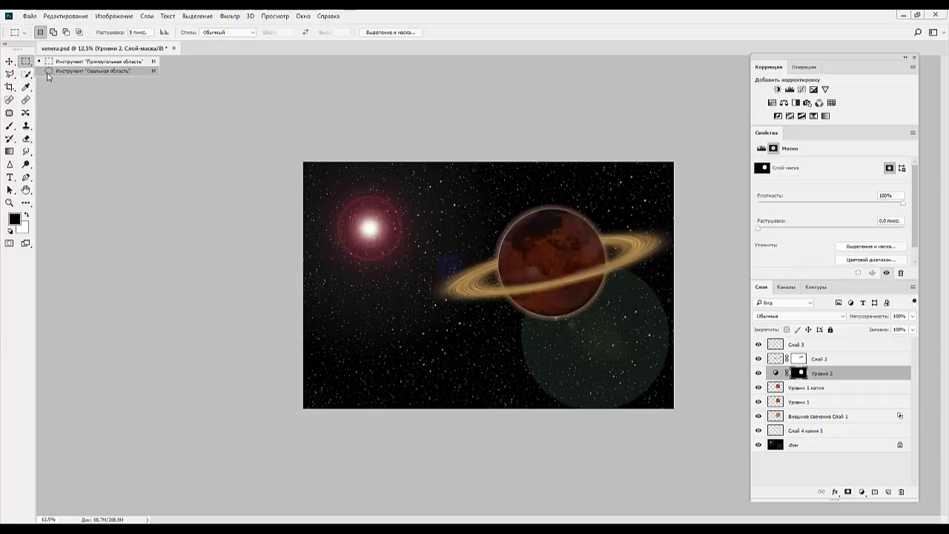
click(48, 70)
mouse_move(488, 171)
mouse_down()
mouse_move(594, 300)
mouse_move(585, 290)
mouse_up()
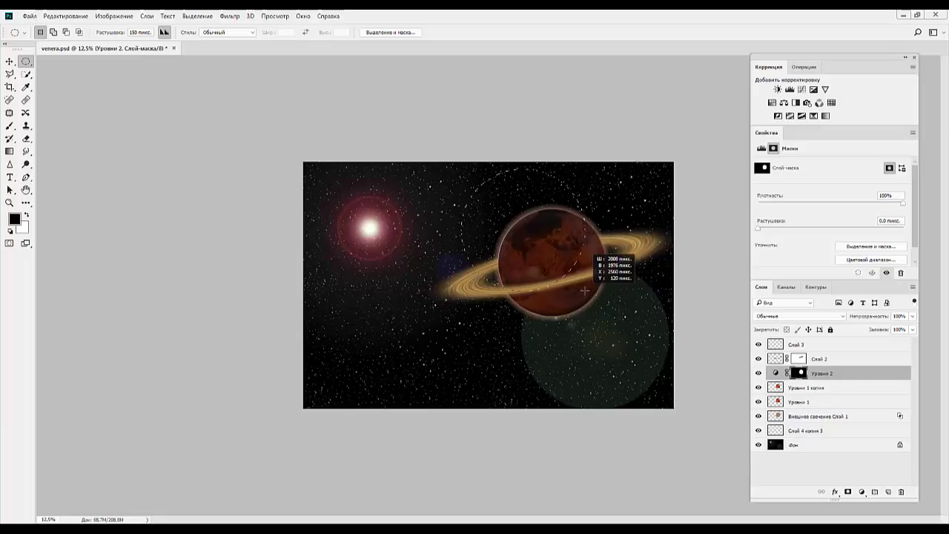
drag(586, 291, 585, 297)
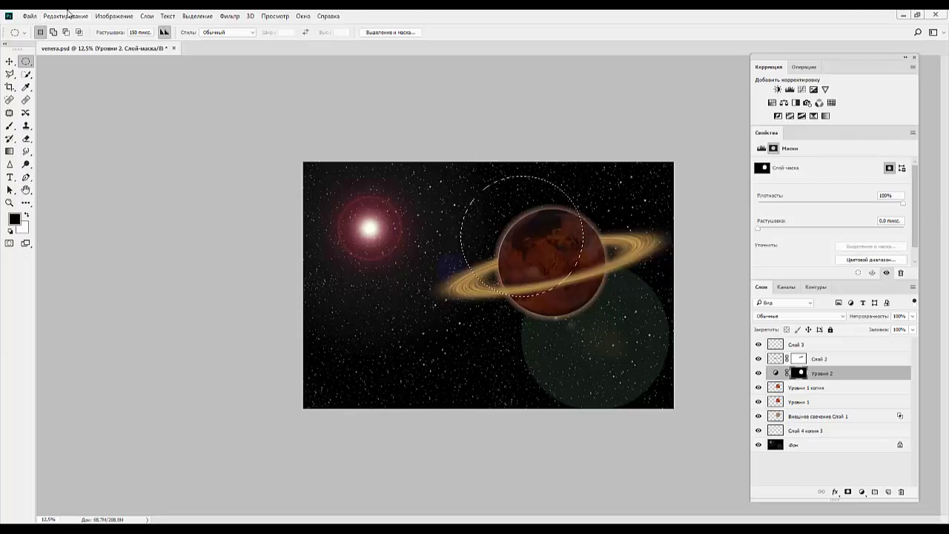
double_click(132, 32)
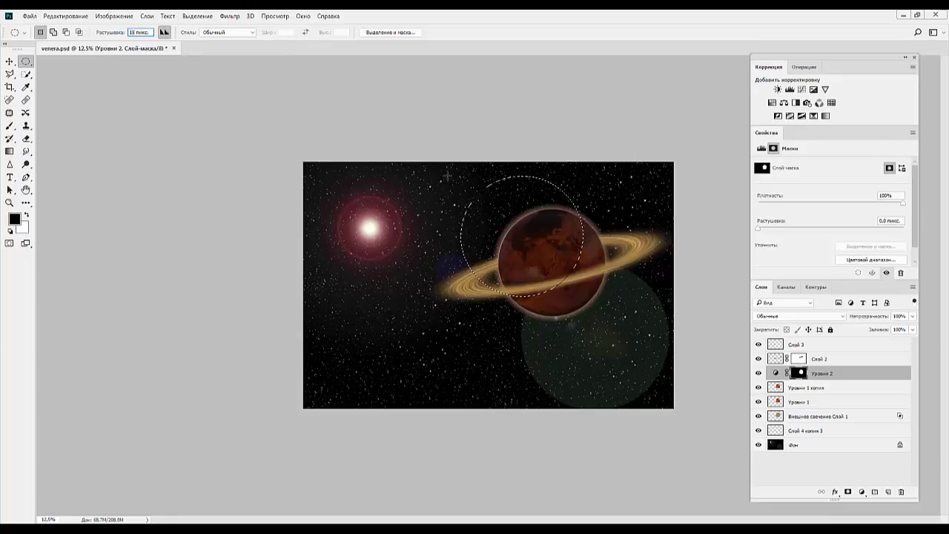
drag(447, 176, 582, 296)
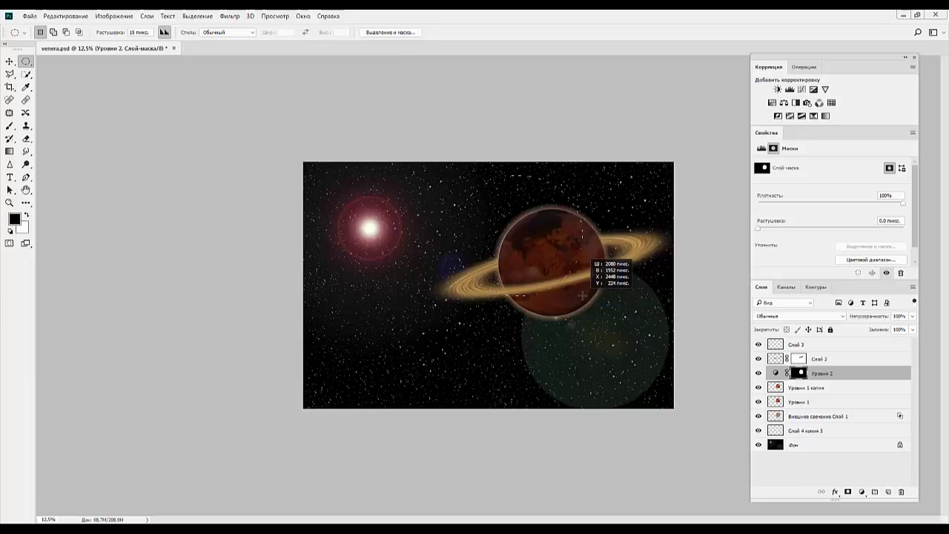
drag(583, 296, 582, 296)
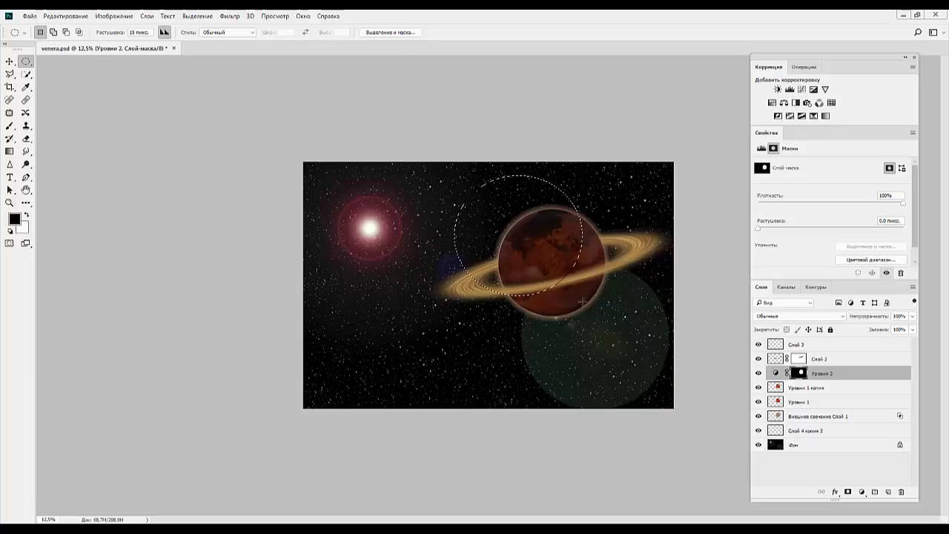
Step: Compare the Levels layers' effects and delete the redundant Уровни 1 копия layer
click(776, 389)
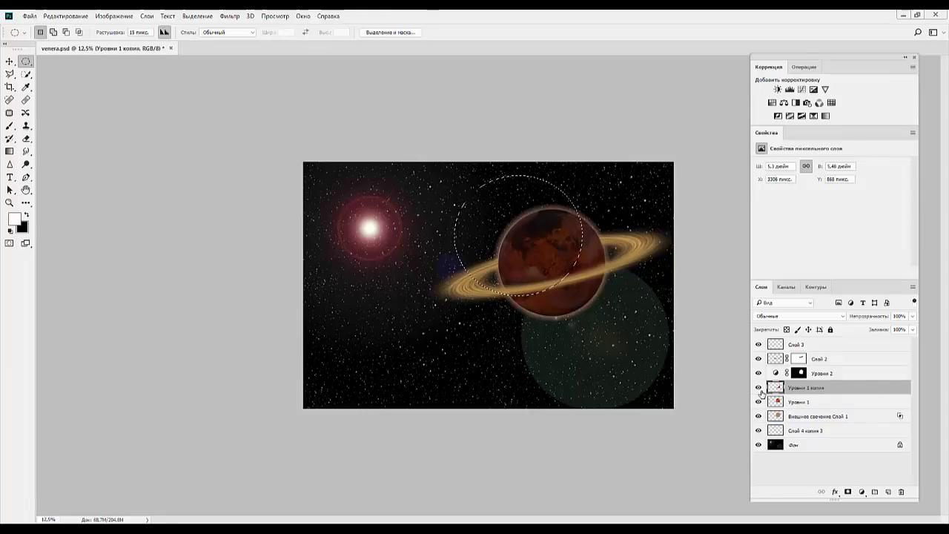
click(758, 388)
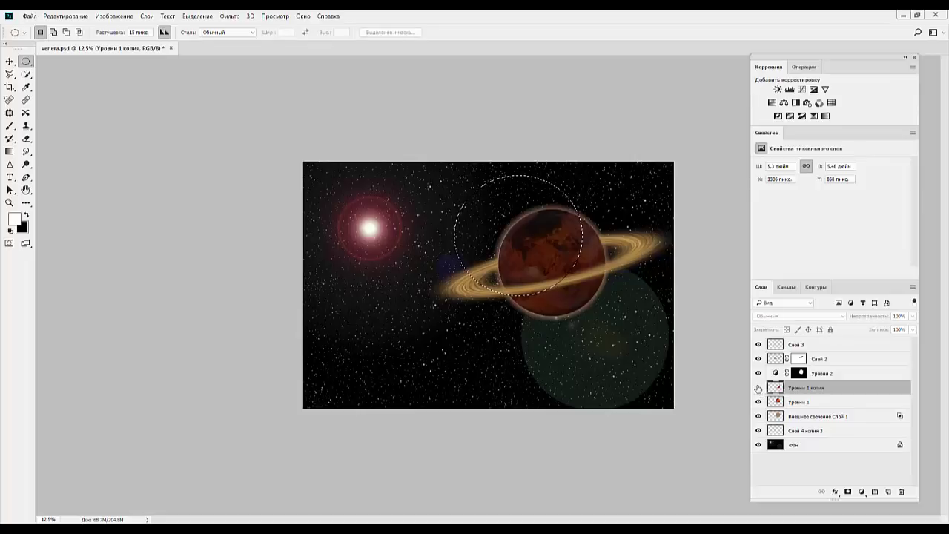
click(758, 402)
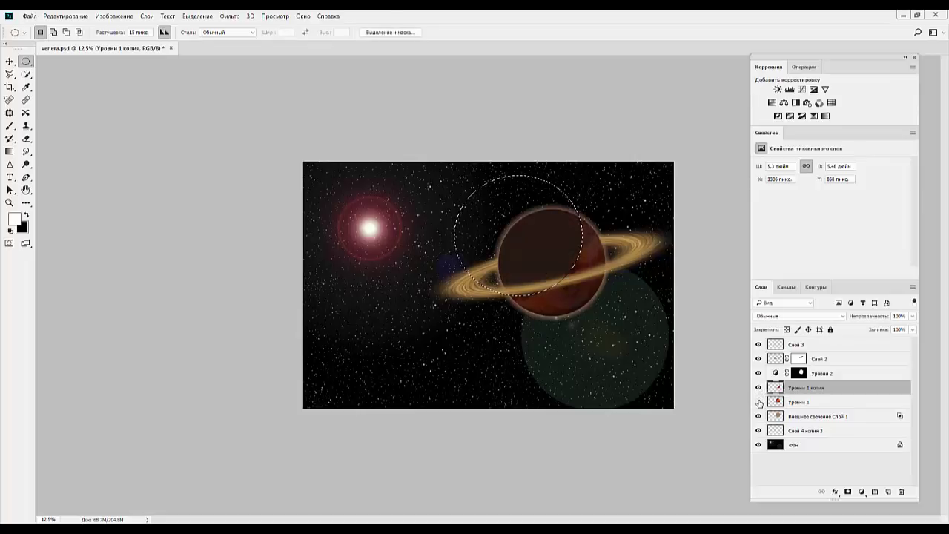
click(758, 402)
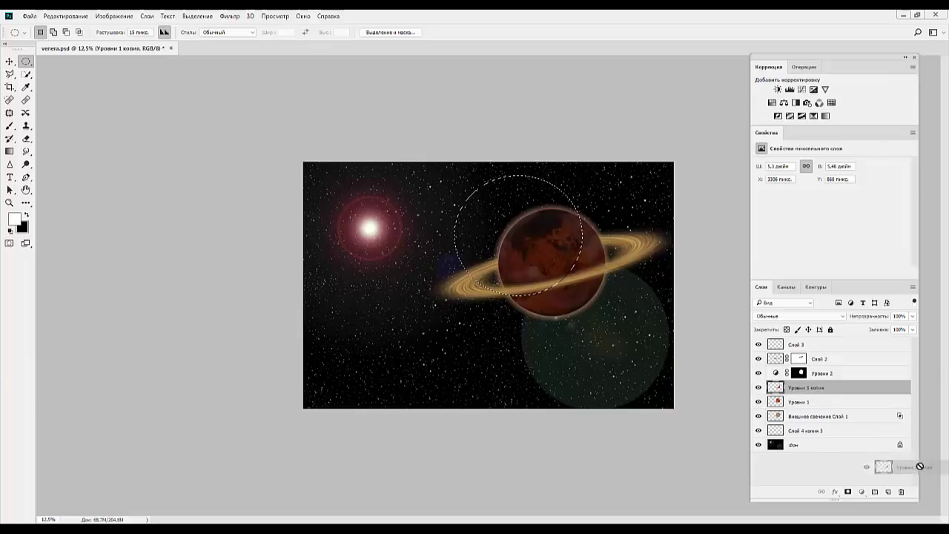
drag(812, 387, 902, 492)
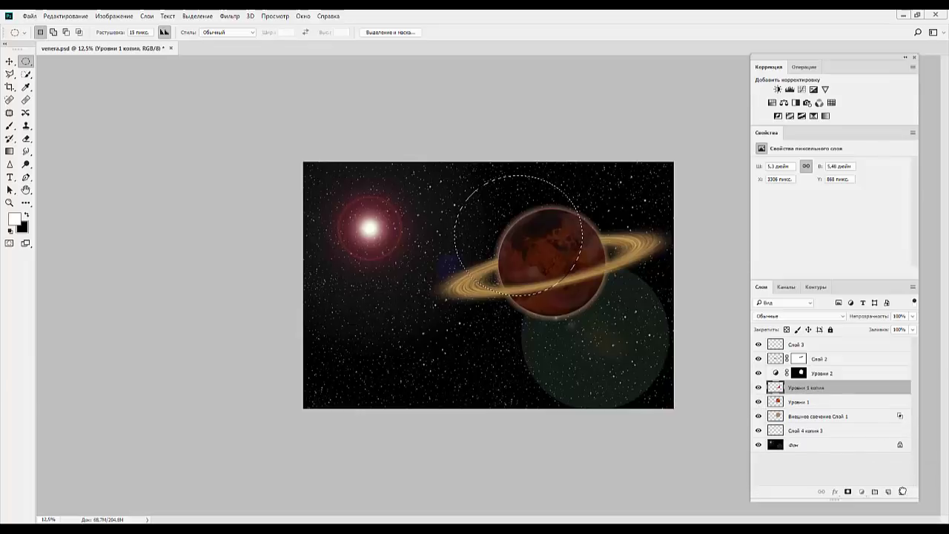
click(759, 373)
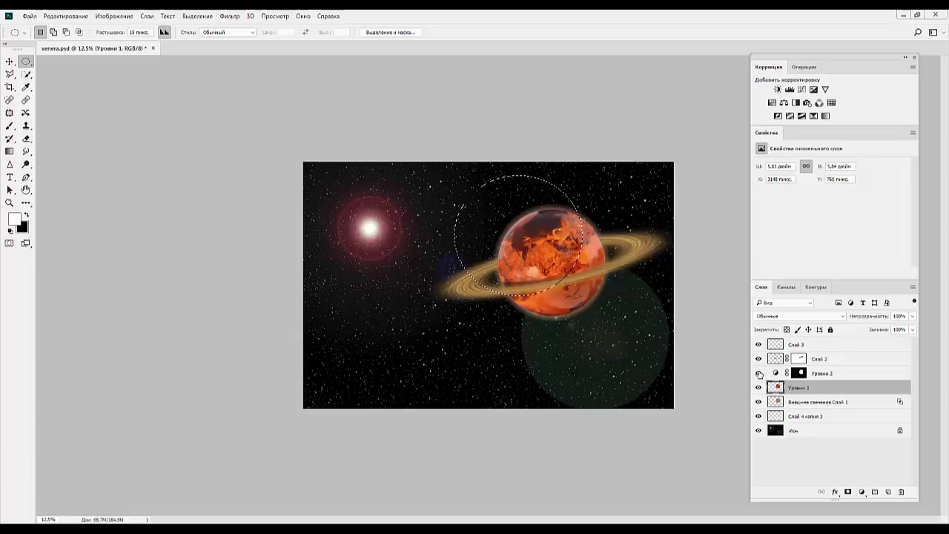
click(758, 373)
click(800, 373)
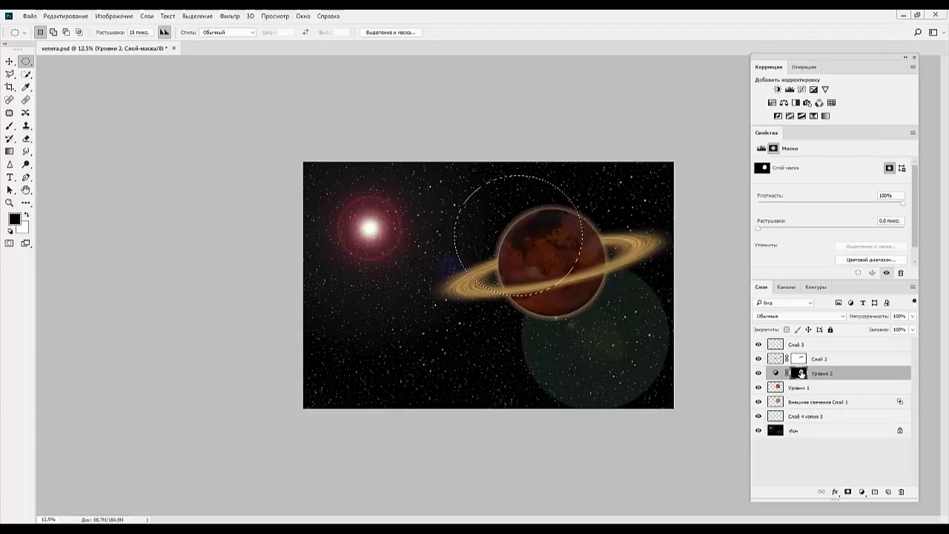
Step: Set up the Brush tool with a much softer tip, shrunk to 146 px
click(9, 128)
right_click(520, 234)
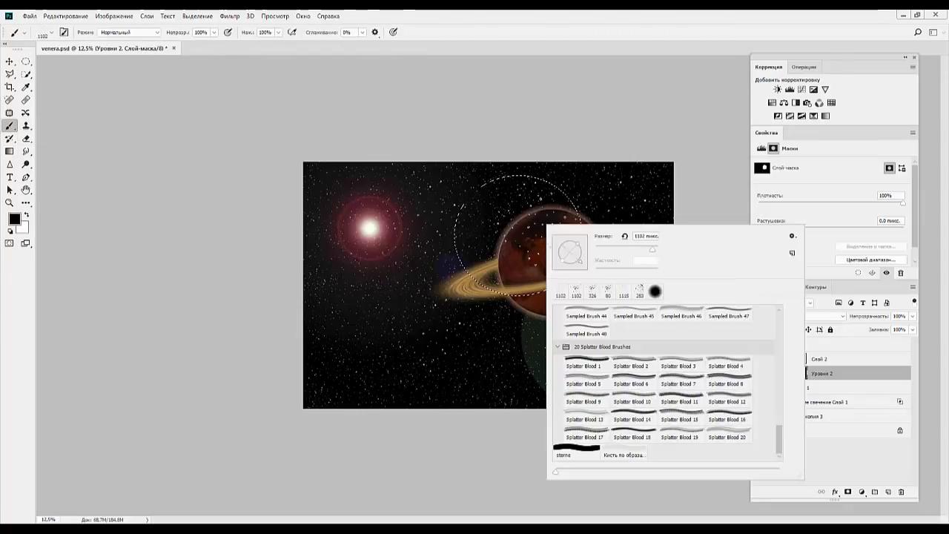
key(s)
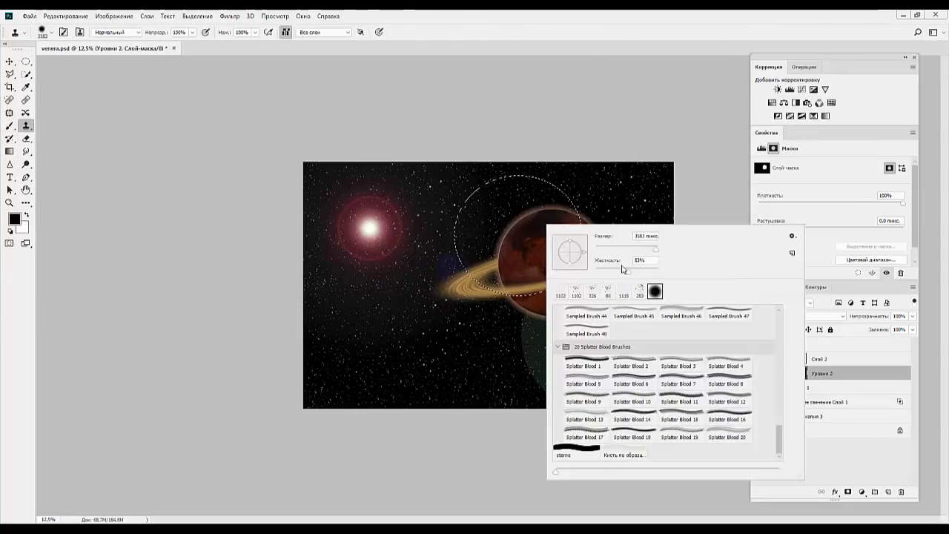
click(643, 261)
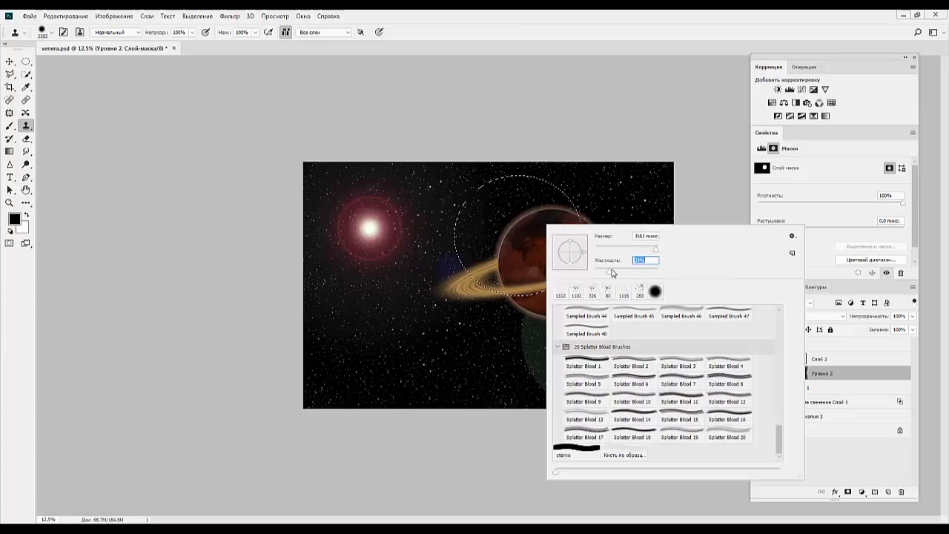
click(604, 272)
drag(654, 251, 633, 249)
click(9, 125)
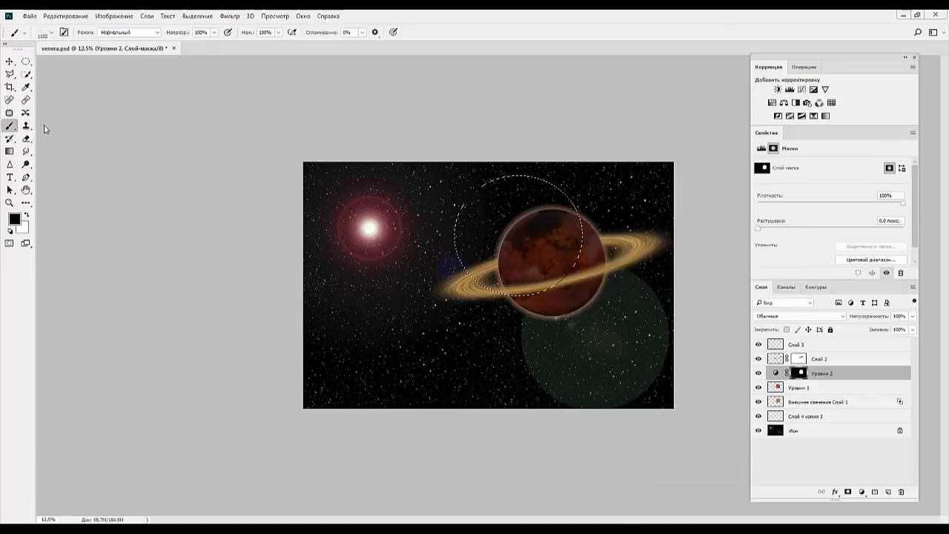
right_click(526, 224)
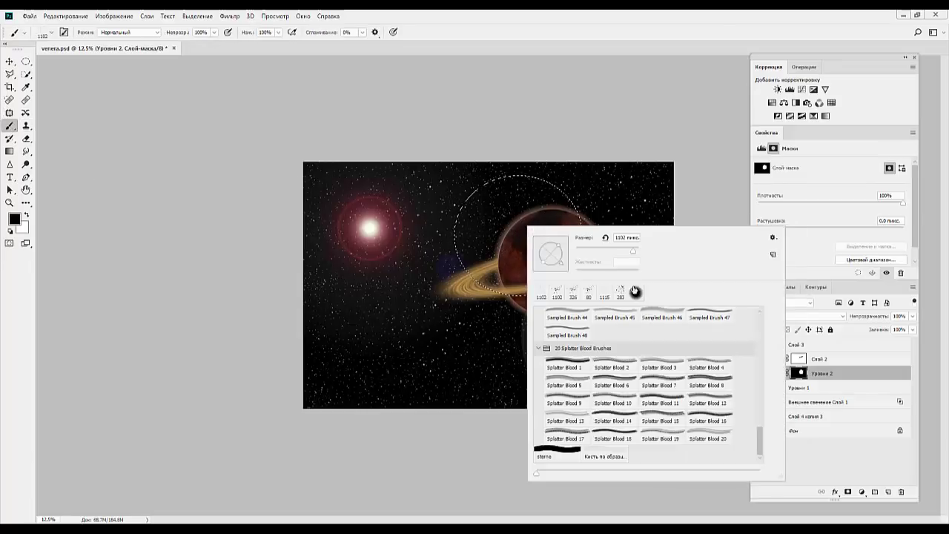
key(s)
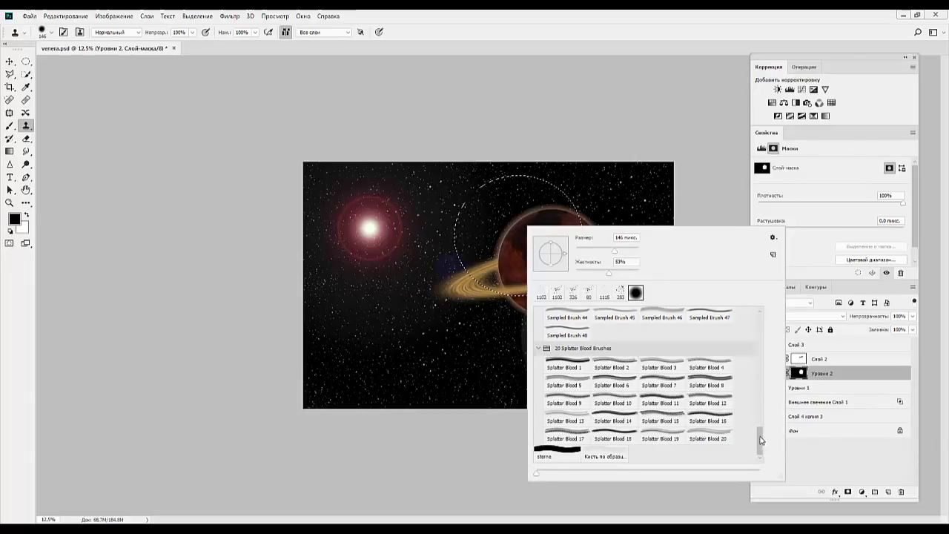
drag(760, 441, 760, 317)
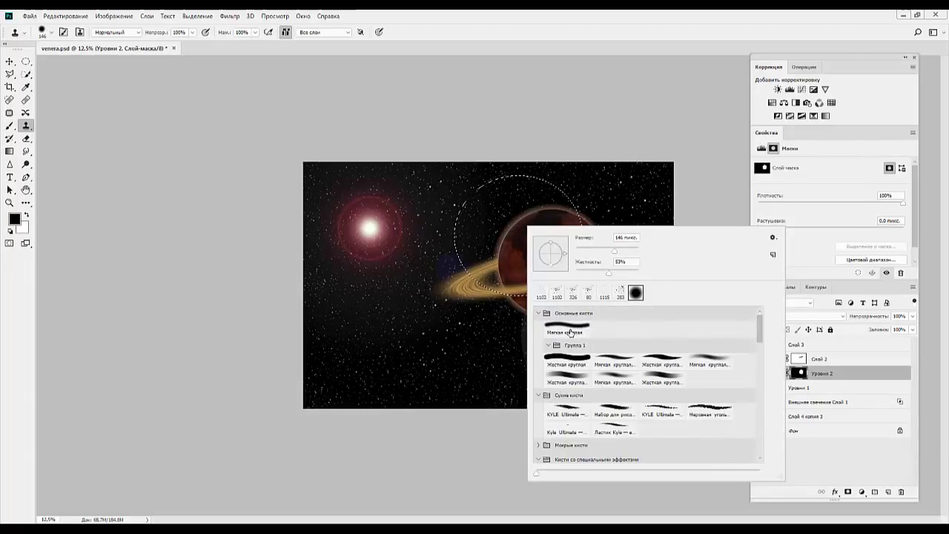
Step: Paint dabs on the Уровни 2 mask, then switch to a 190 px Fog Hard Brush
click(9, 126)
click(39, 126)
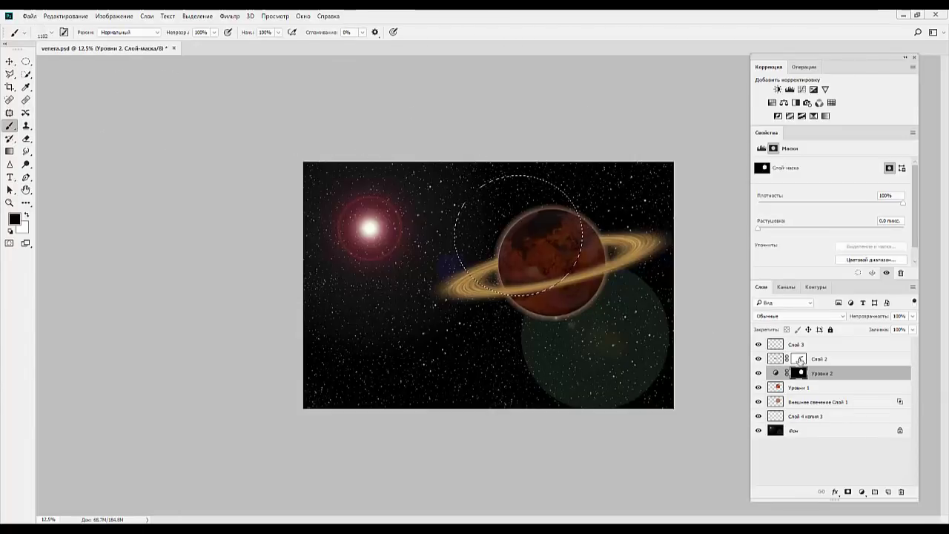
drag(519, 236, 520, 236)
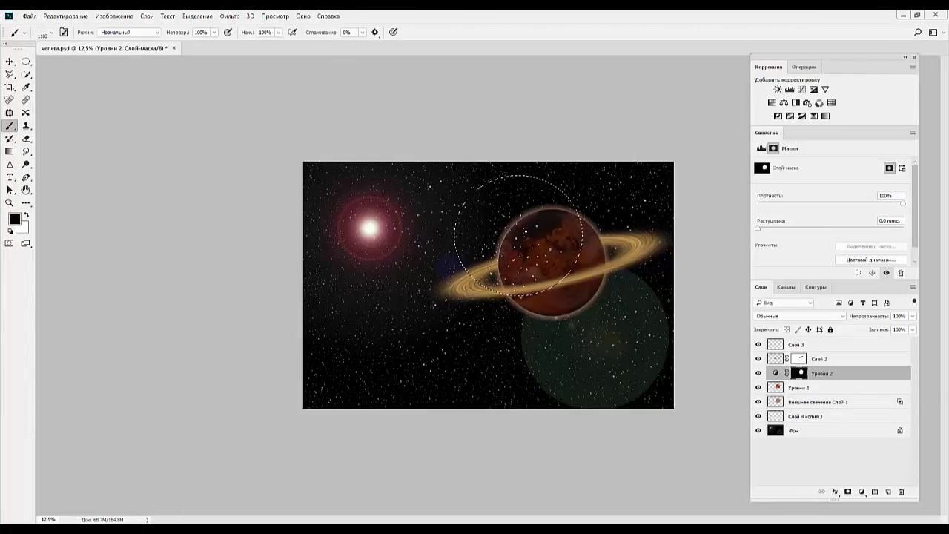
right_click(521, 245)
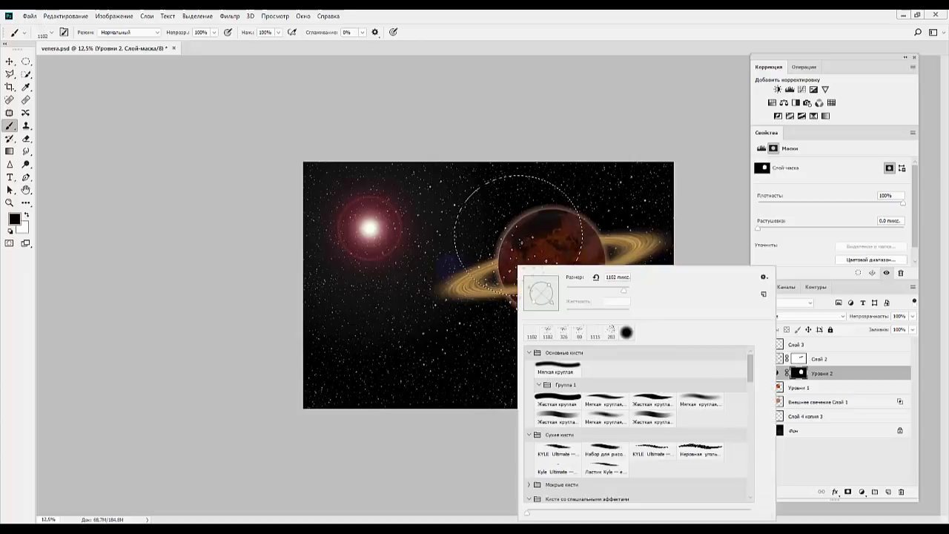
drag(623, 290, 611, 290)
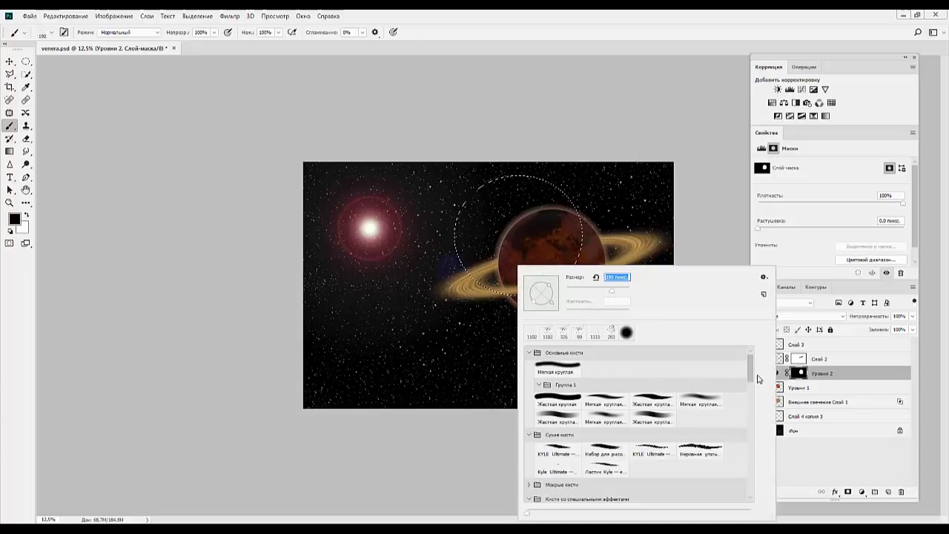
scroll(756, 421, down, 5)
scroll(755, 421, down, 3)
scroll(756, 435, down, 2)
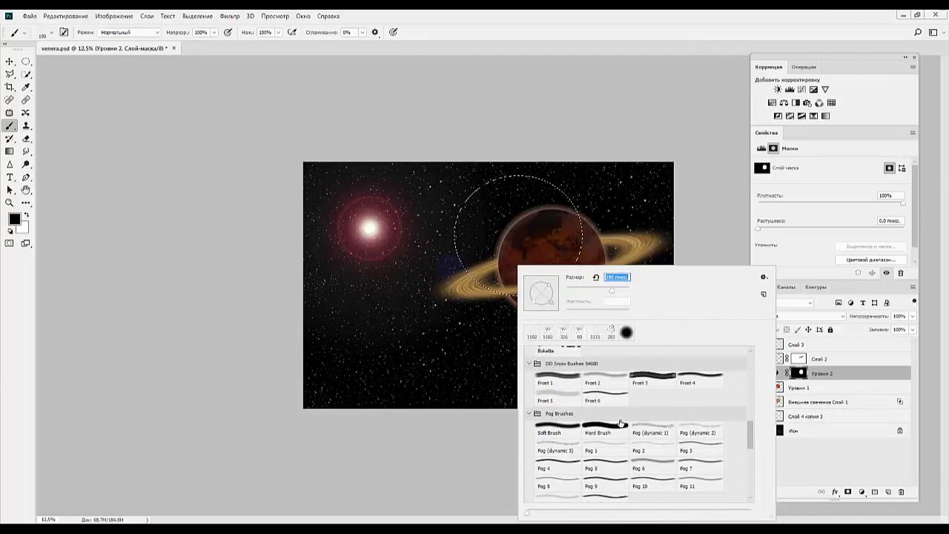
click(613, 434)
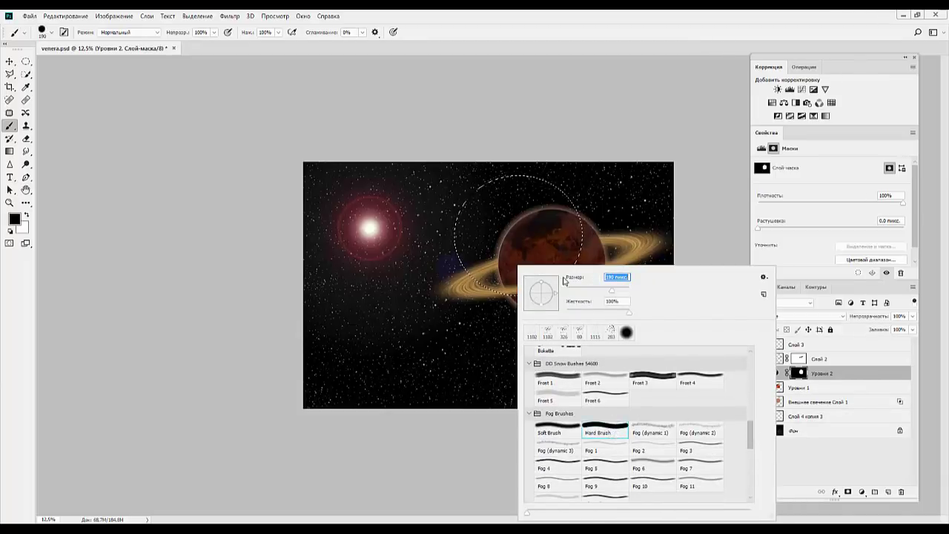
click(542, 235)
Step: Paint a patch near the planet's top, then set the brush to 3% hardness and about 311 px
drag(541, 235, 547, 243)
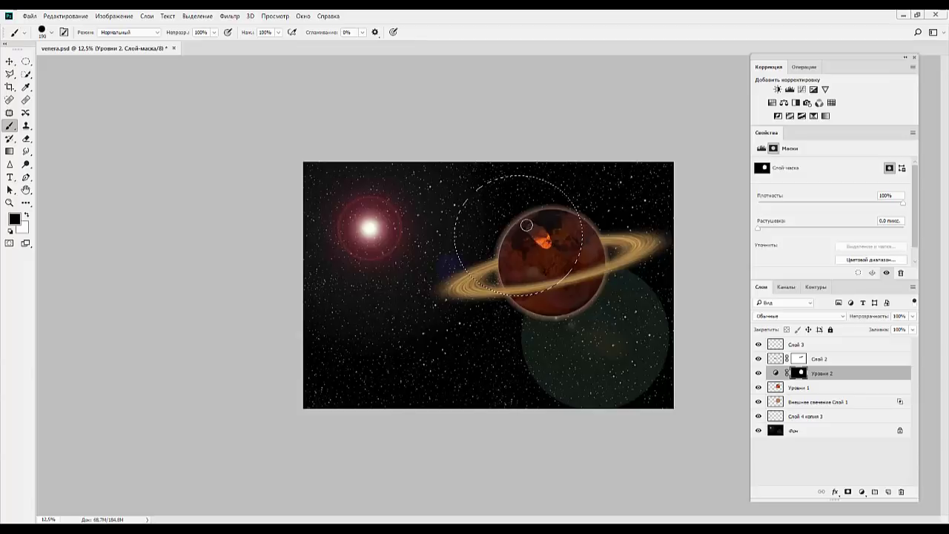
right_click(552, 245)
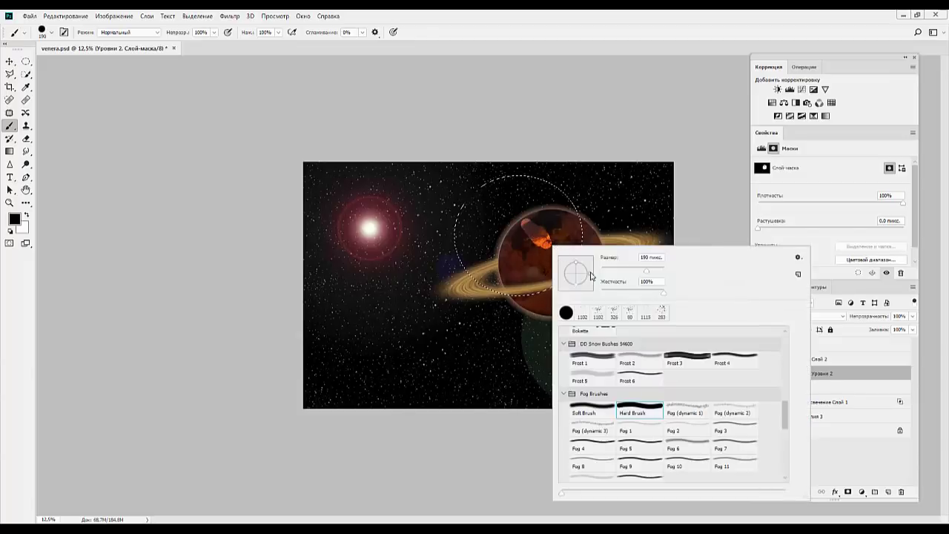
drag(660, 290, 602, 291)
click(519, 223)
right_click(540, 237)
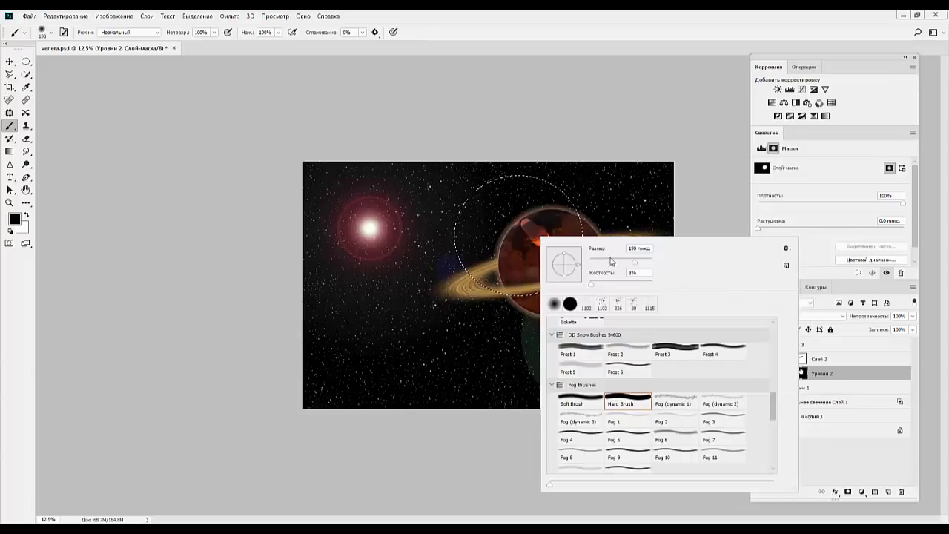
drag(635, 263, 647, 263)
click(520, 222)
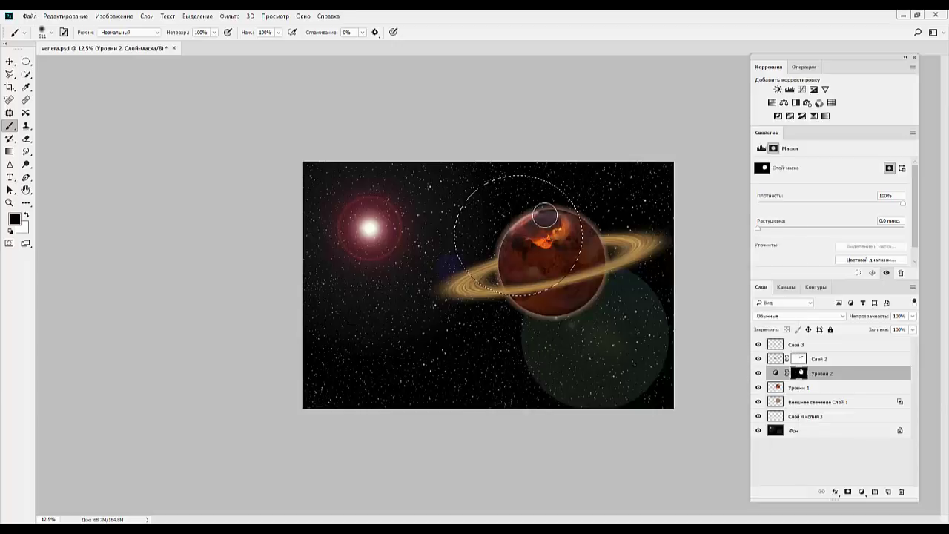
Step: Paint orange texture across the planet, deselect, and paint its upper-right area
mouse_move(545, 216)
mouse_down()
mouse_move(533, 239)
mouse_move(552, 241)
mouse_move(530, 206)
mouse_move(555, 212)
mouse_move(525, 253)
mouse_move(506, 245)
mouse_move(582, 238)
mouse_up()
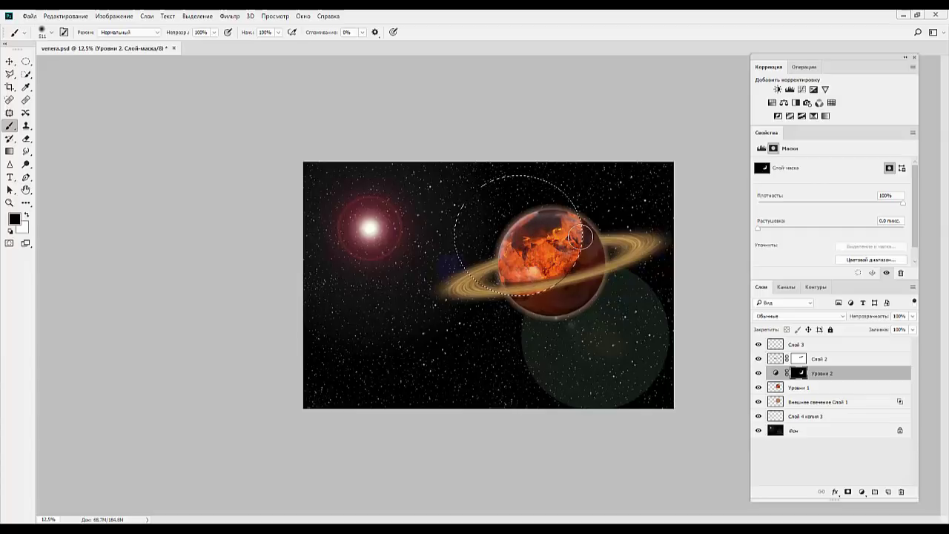
key(ctrl+d)
mouse_move(580, 237)
mouse_down()
mouse_move(590, 258)
mouse_move(557, 241)
mouse_up()
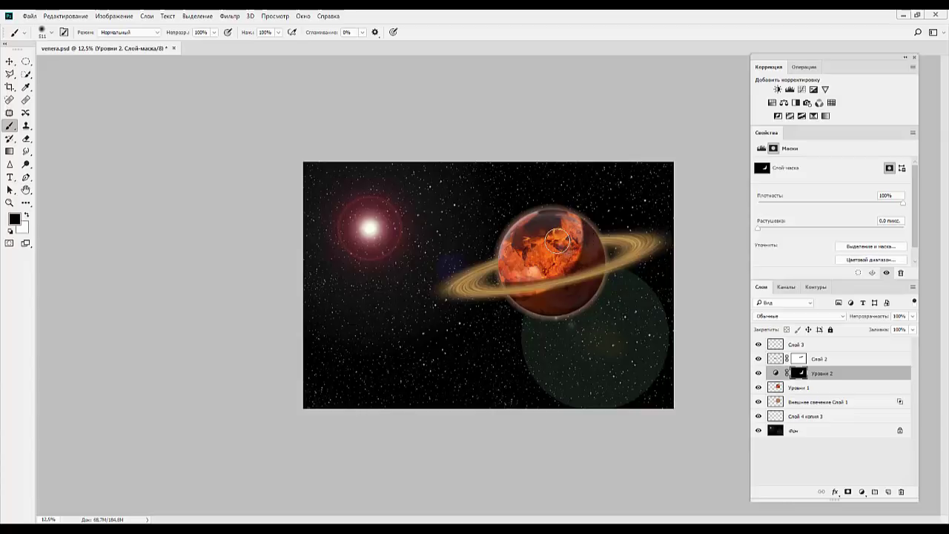
Step: Draw an elliptical selection fitted around the planet's upper-left area
click(25, 62)
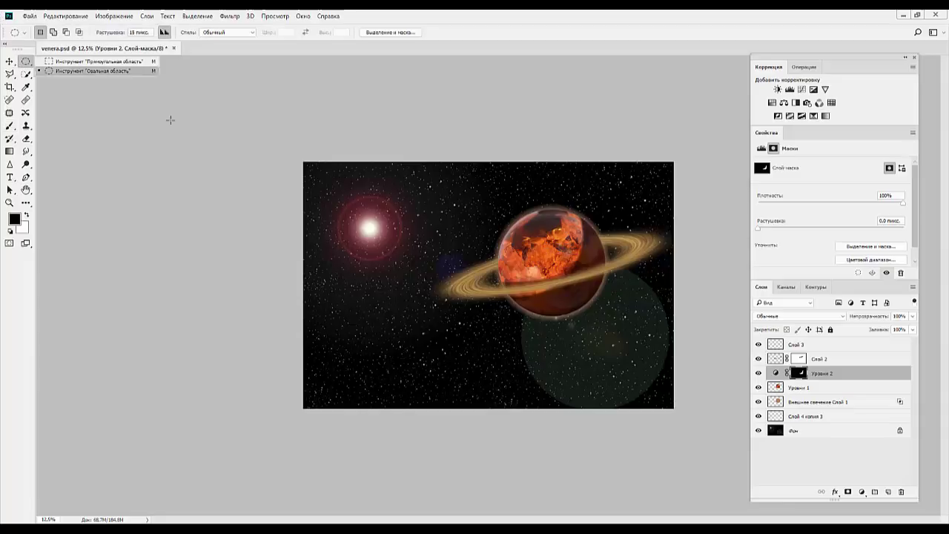
mouse_move(459, 189)
mouse_down()
mouse_move(588, 311)
mouse_move(587, 301)
mouse_up()
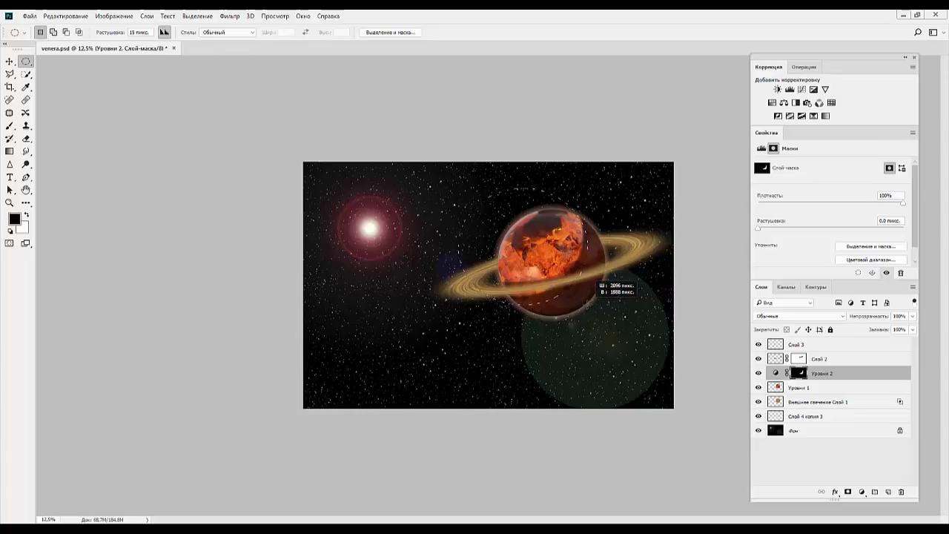
drag(587, 299, 587, 298)
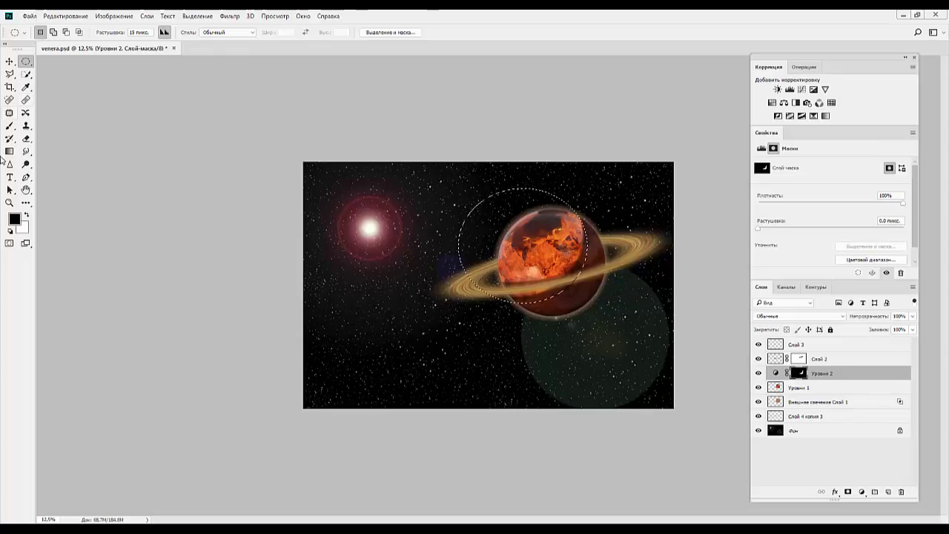
click(10, 125)
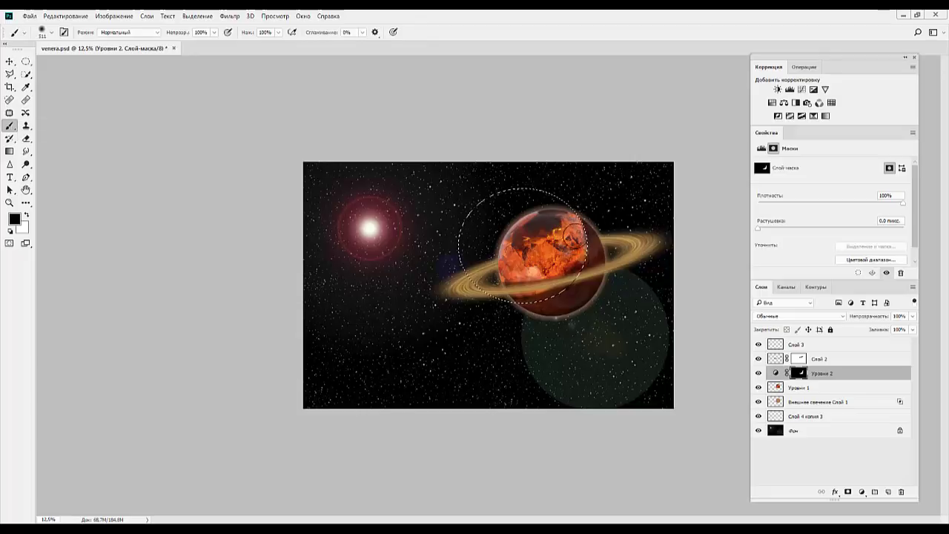
Step: Paint more orange into the mask inside the selection, then deselect and readjust the zoom
drag(573, 236, 542, 291)
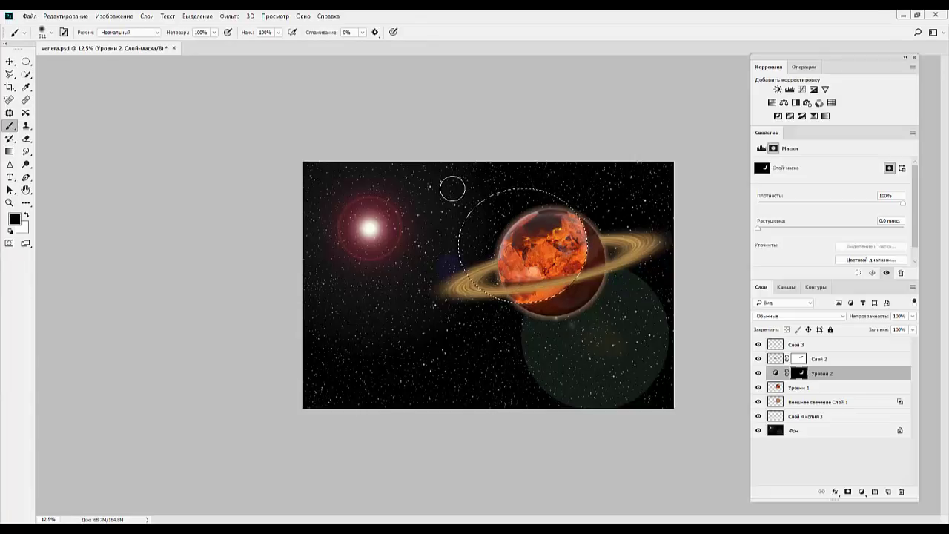
key(ctrl+d)
key(ctrl+minus)
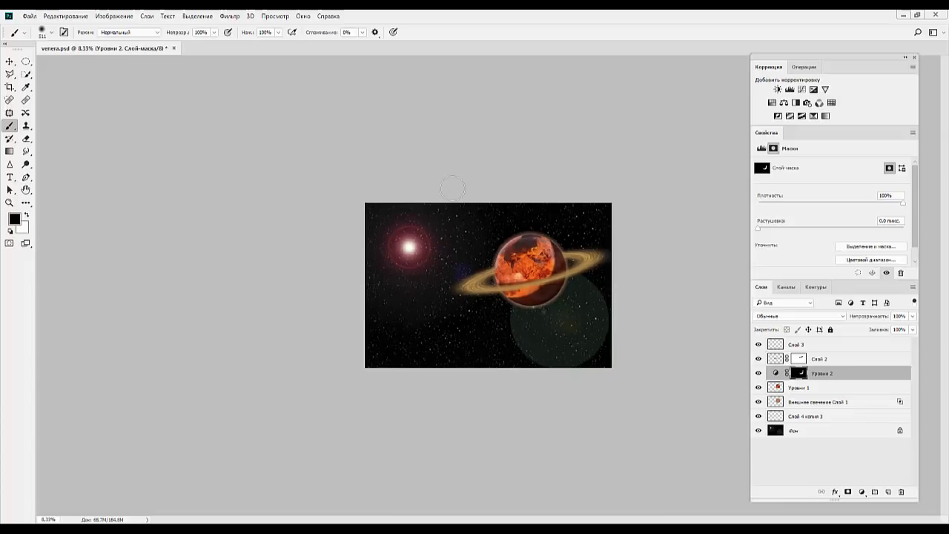
key(ctrl+minus)
key(ctrl+plus)
key(ctrl+plus)
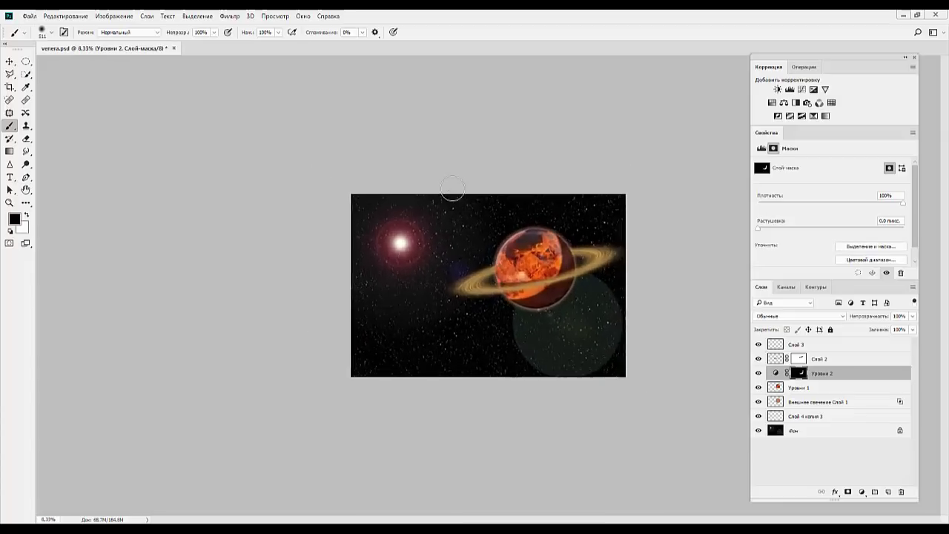
key(ctrl+plus)
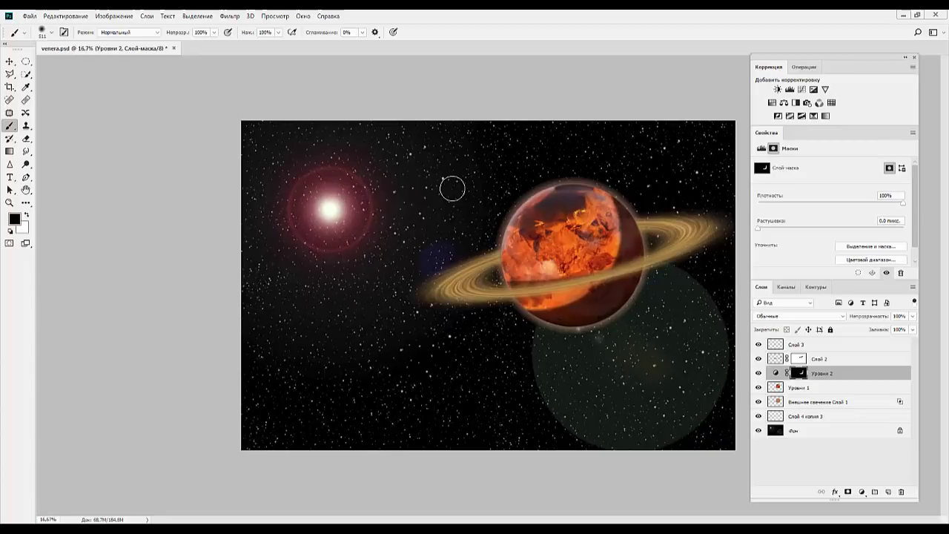
click(27, 62)
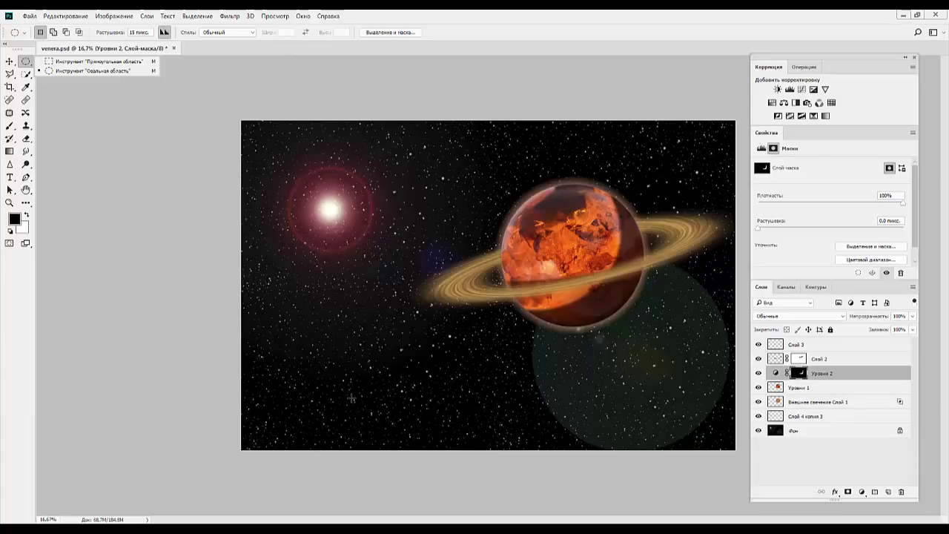
Step: Add an empty layer above Слой 4 копия 3 and draw a large feathered circle at lower left
click(837, 424)
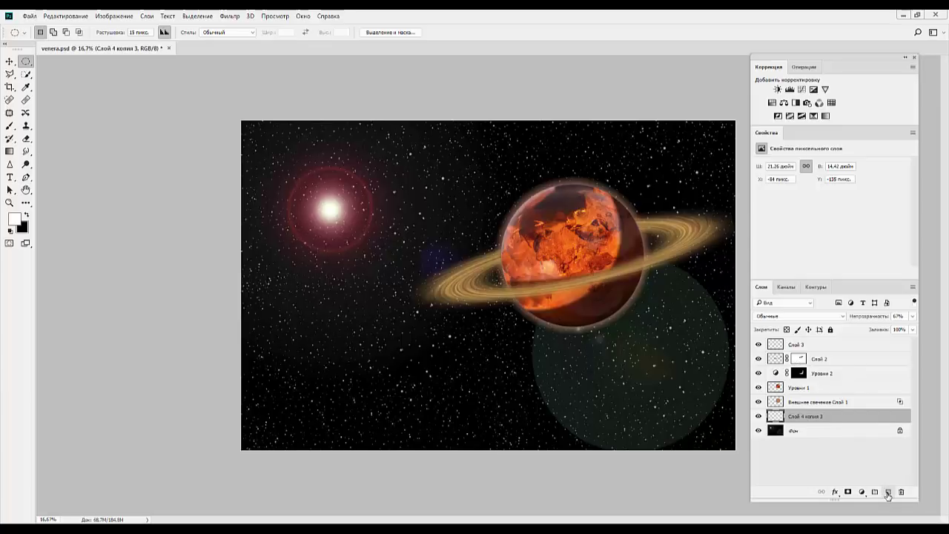
click(888, 492)
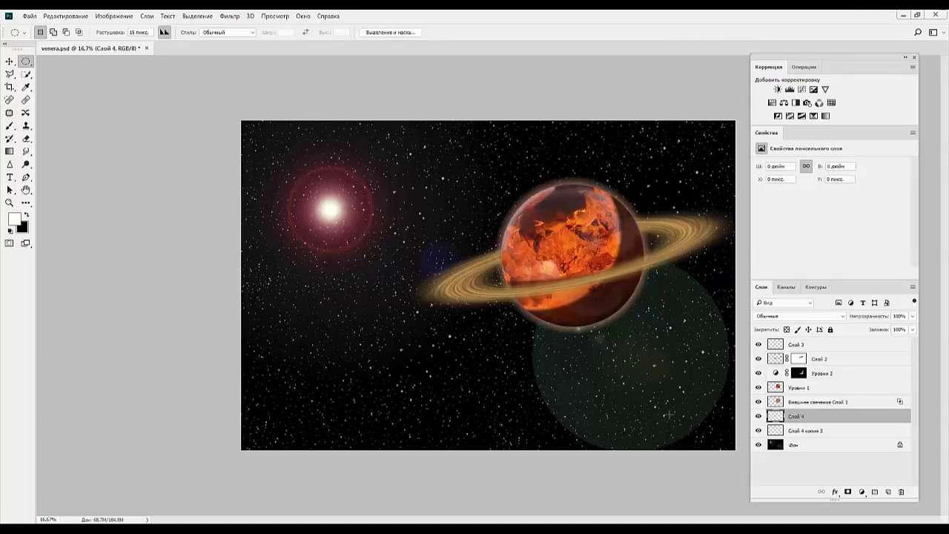
right_click(26, 64)
click(49, 71)
click(133, 32)
mouse_move(307, 329)
mouse_down()
mouse_move(470, 494)
mouse_move(460, 445)
mouse_up()
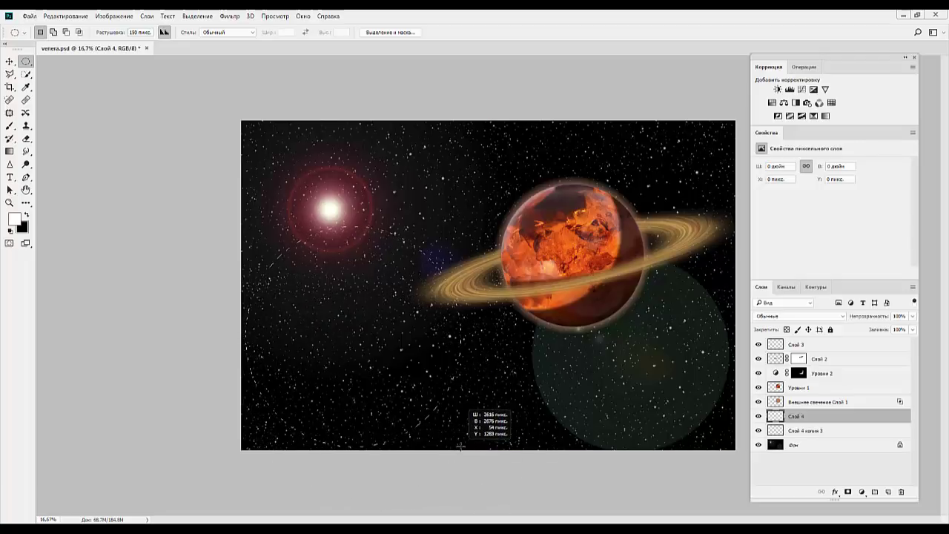
drag(461, 446, 464, 448)
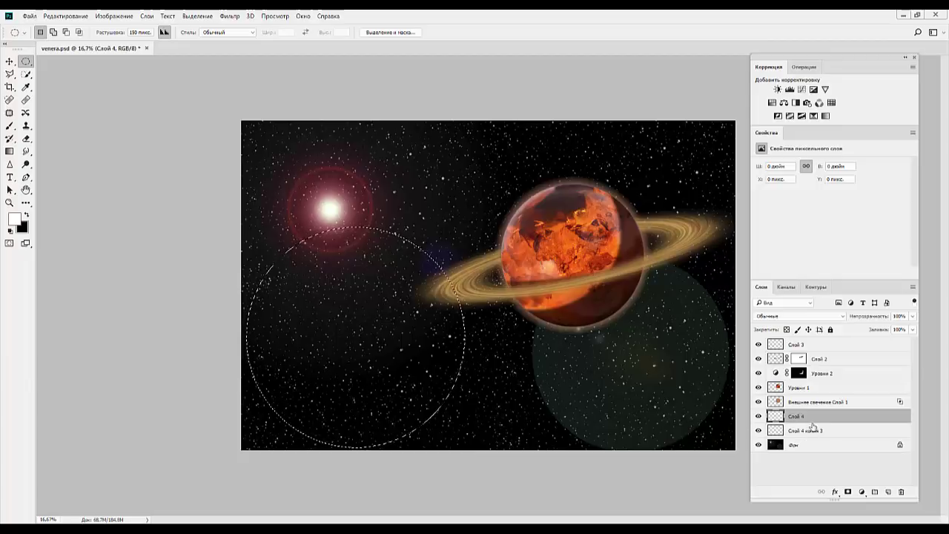
Step: Render Clouds into the selection and apply a Gaussian Blur of radius 16,6
click(232, 16)
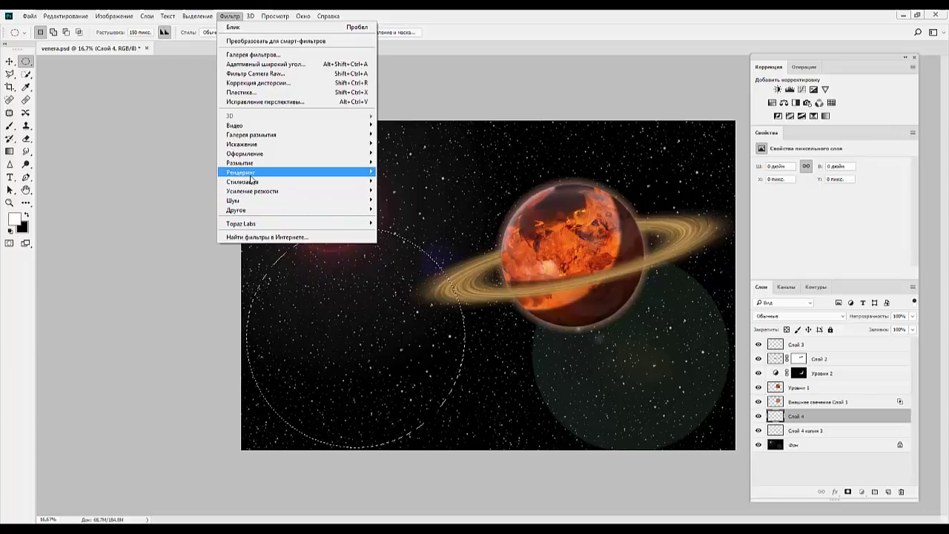
mouse_move(241, 172)
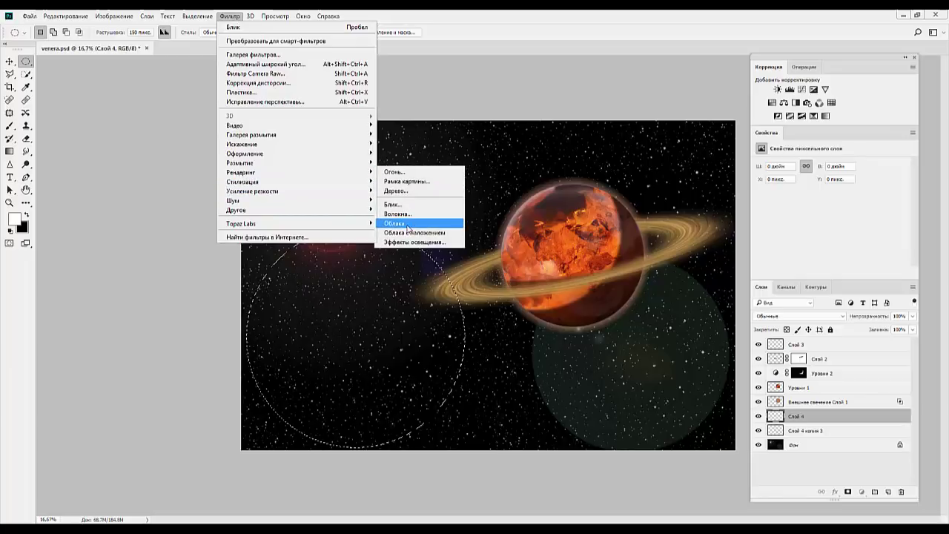
click(397, 223)
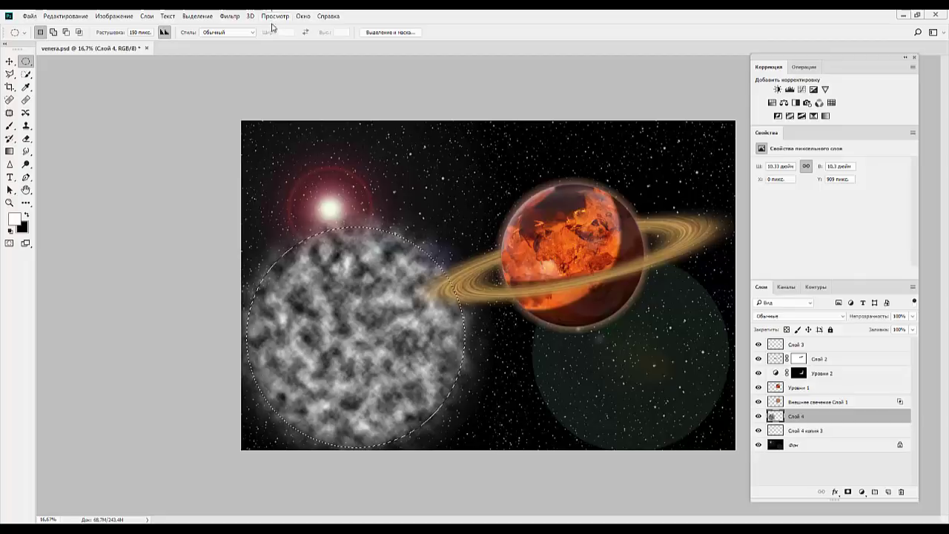
click(230, 16)
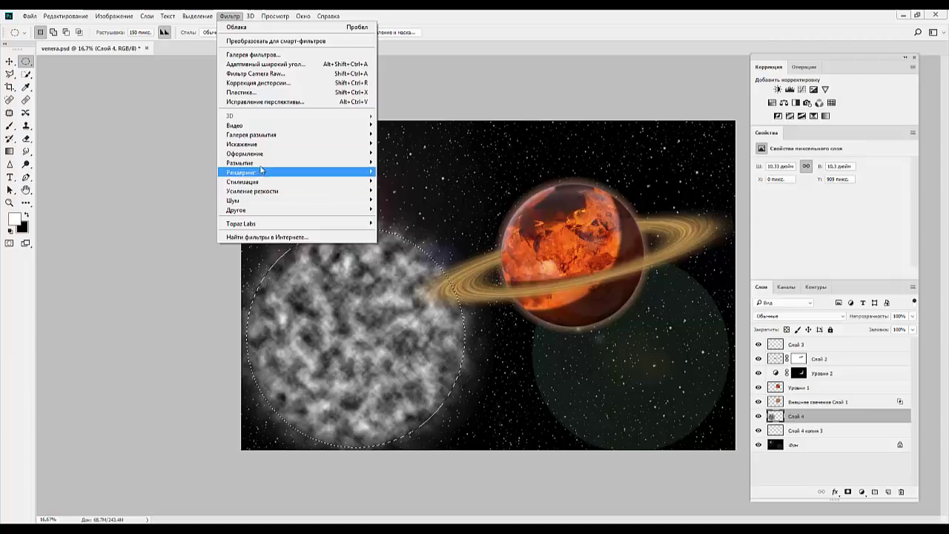
click(436, 211)
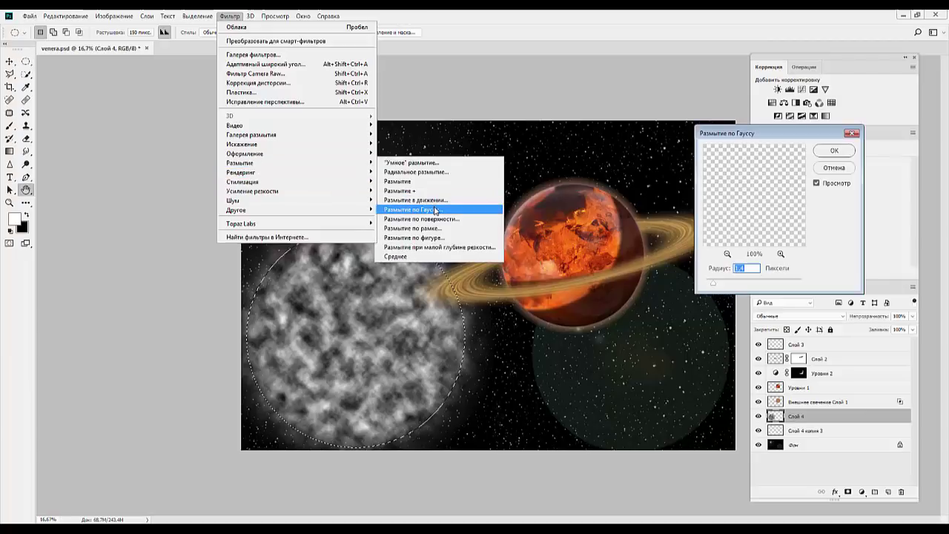
mouse_move(715, 282)
mouse_down()
mouse_move(748, 289)
mouse_move(740, 287)
mouse_up()
Step: Confirm the blur, rename Слой 4 копия 3 to slem, and add a new empty layer above it
click(833, 151)
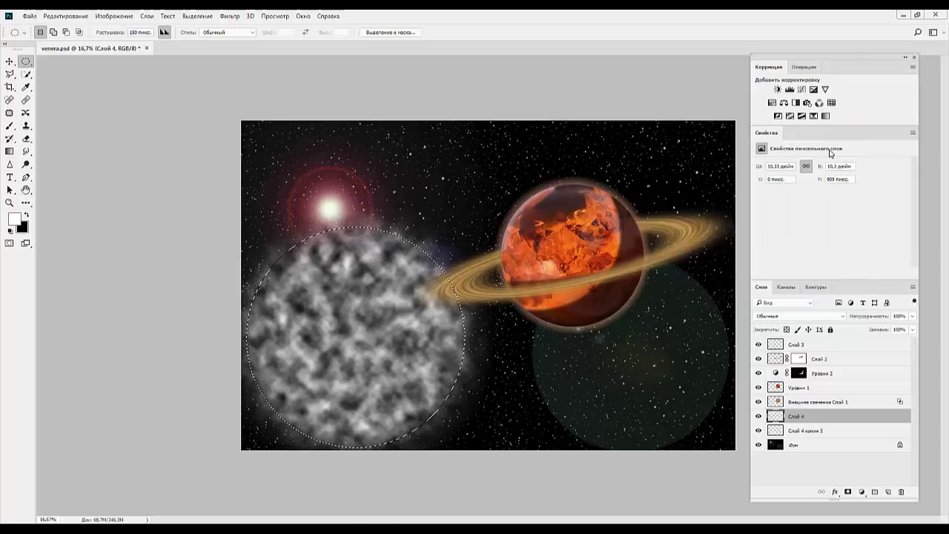
click(832, 433)
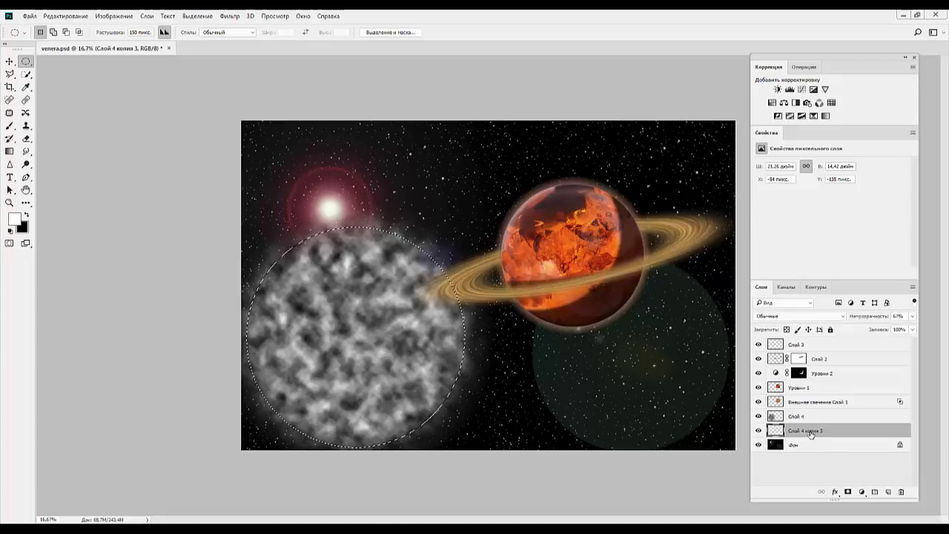
double_click(811, 432)
text(звезд)
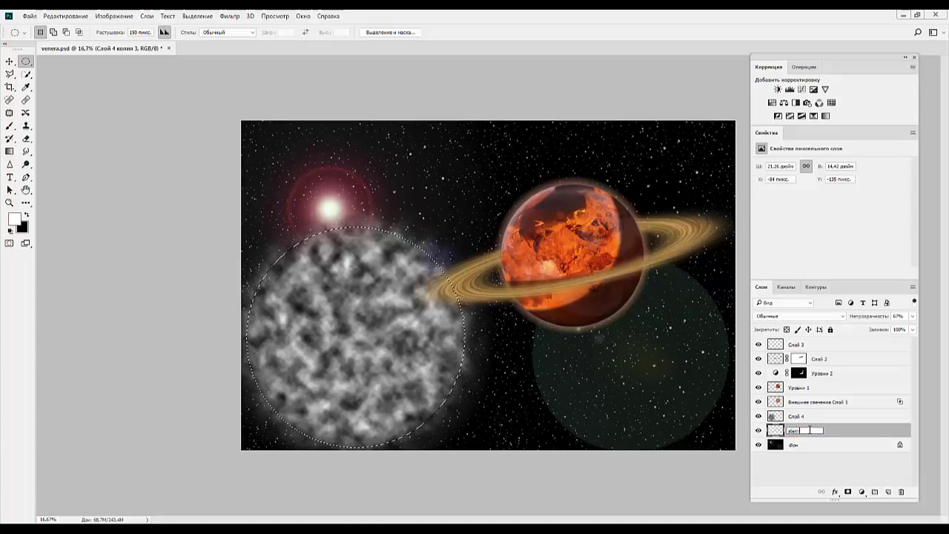
key(Return)
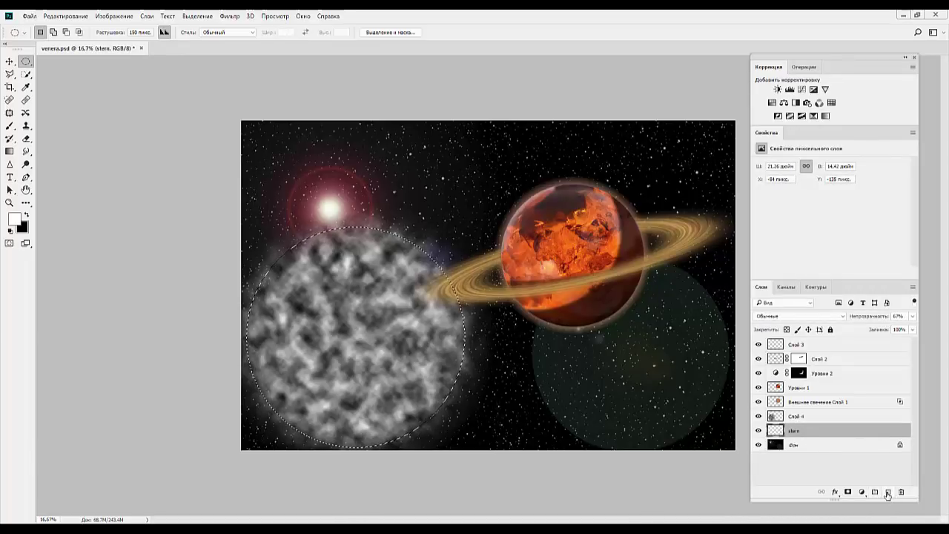
click(887, 493)
Step: Set the Слой 4 clouds to Осветление основы (Color Dodge) blending and deselect
click(800, 418)
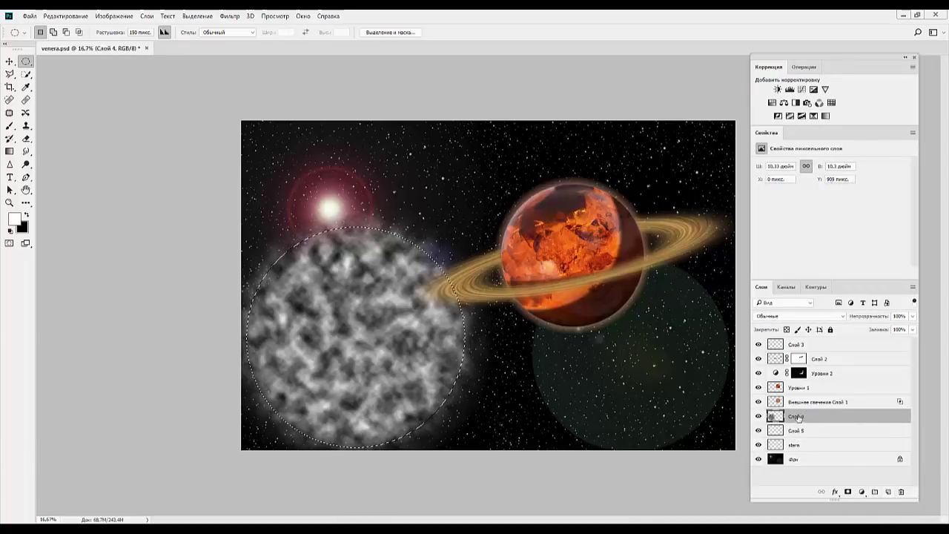
click(786, 317)
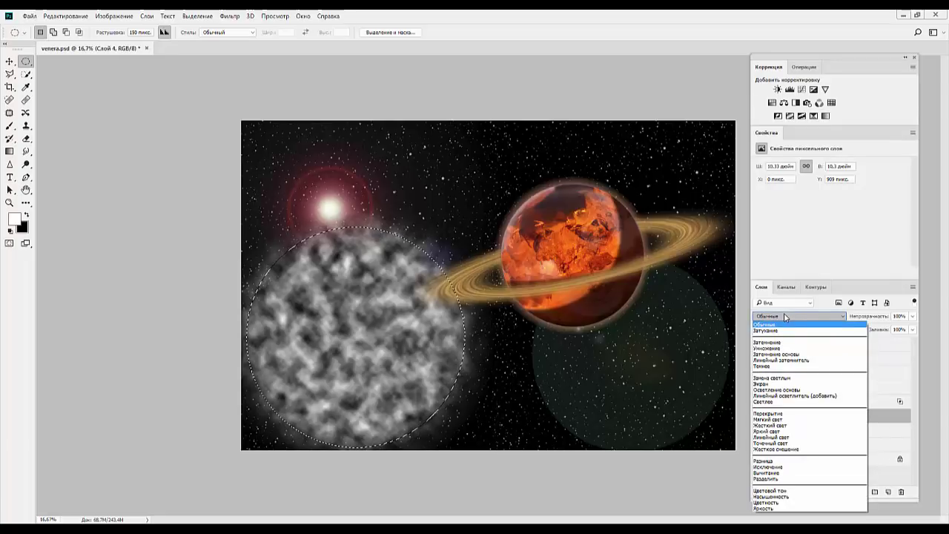
click(789, 390)
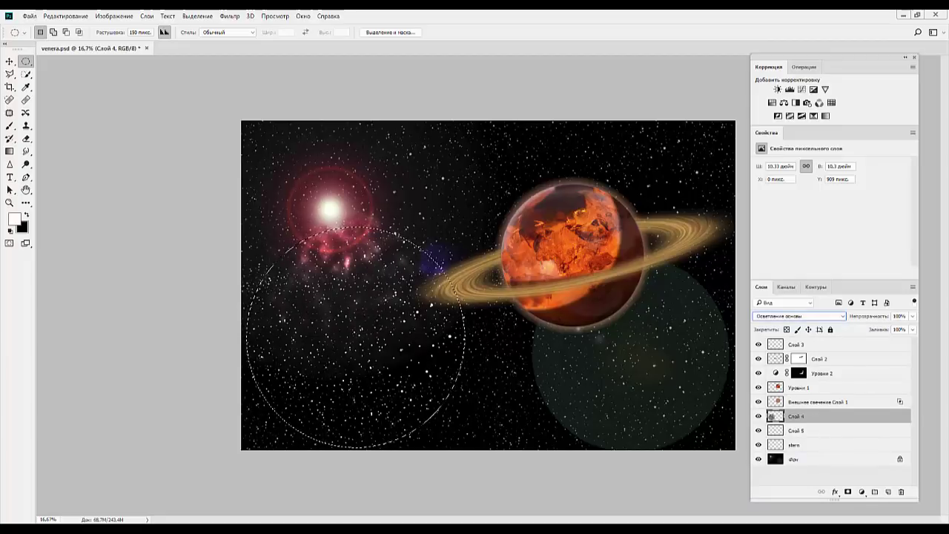
key(ctrl+d)
click(10, 63)
click(345, 267)
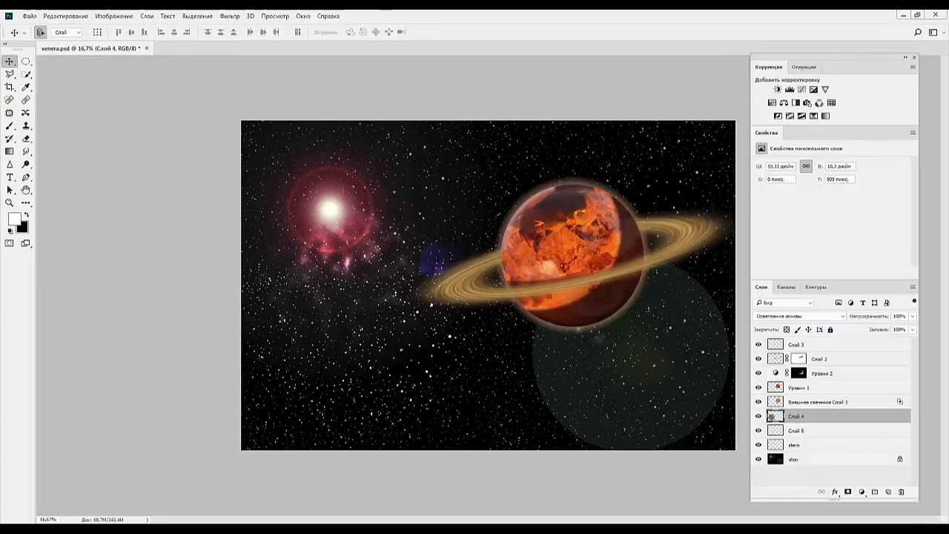
Step: Scale the Слой 4 nebula cloud to about 77%, widened slightly, into the lower-left corner
key(ctrl+t)
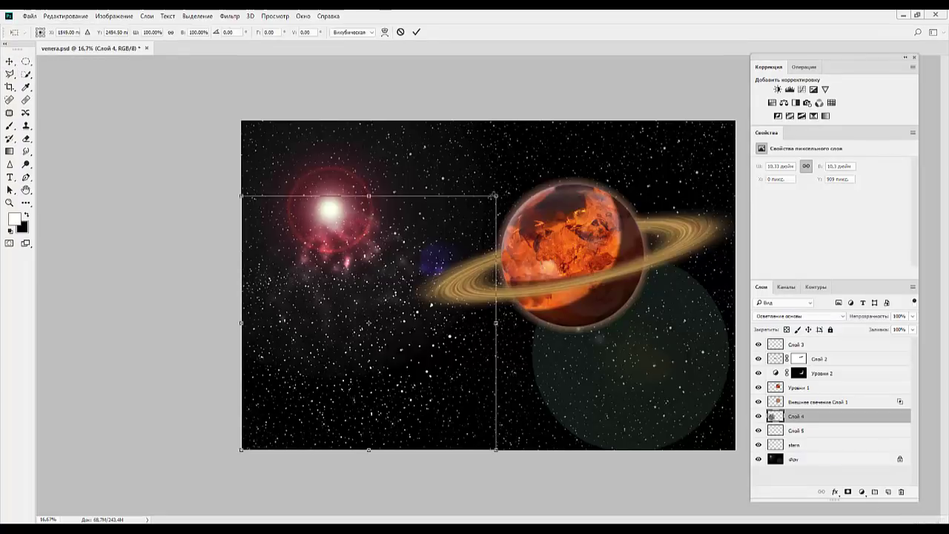
mouse_move(494, 196)
mouse_down()
mouse_move(422, 271)
mouse_move(441, 295)
mouse_up()
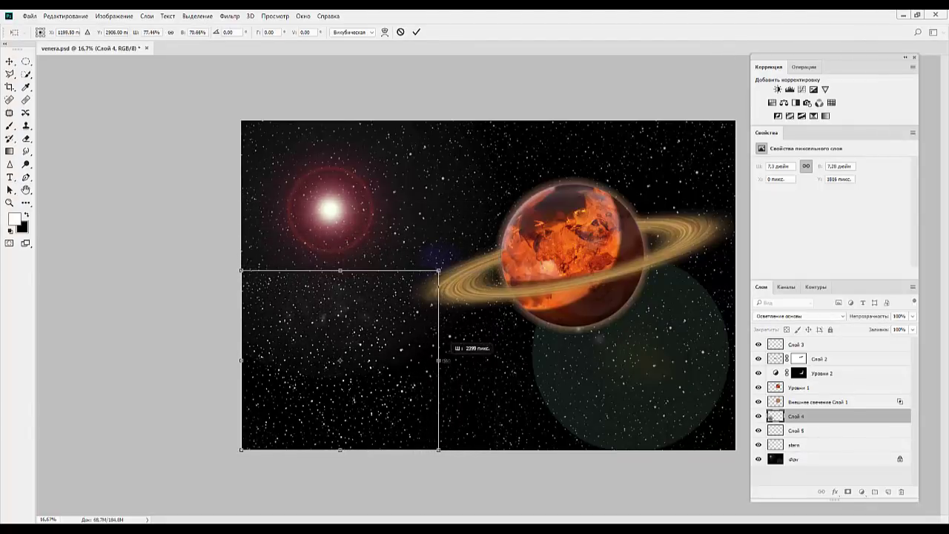
drag(421, 361, 461, 360)
key(Return)
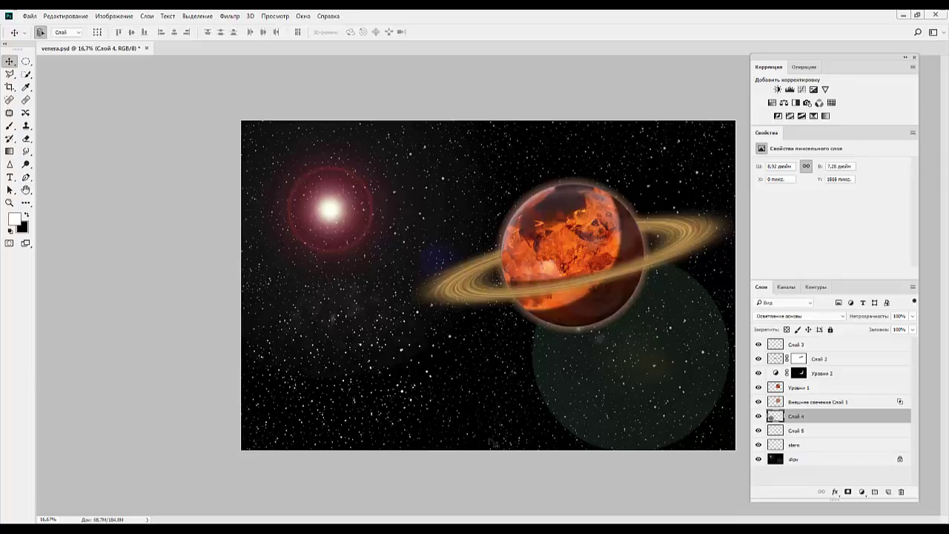
click(801, 429)
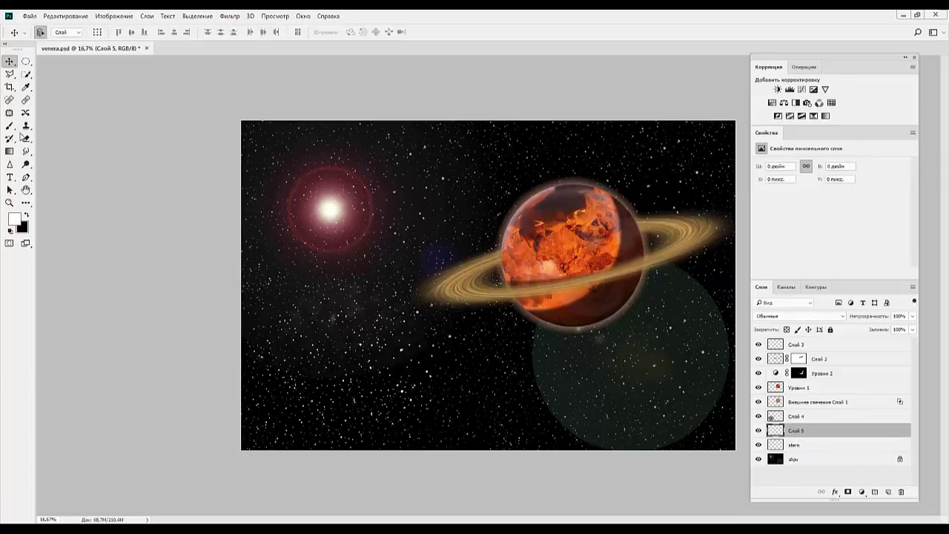
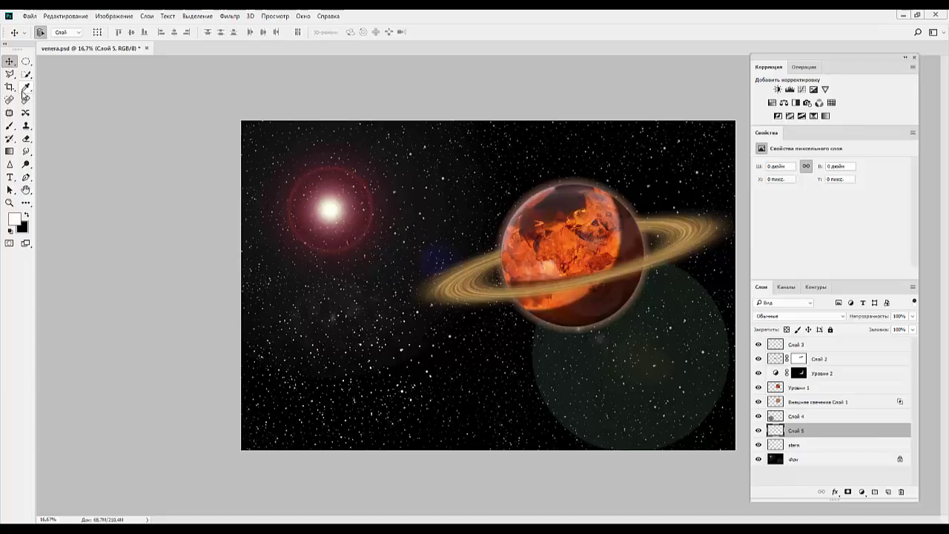
Step: Choose the Brush tool and set the foreground colour to a saturated pure blue
click(9, 126)
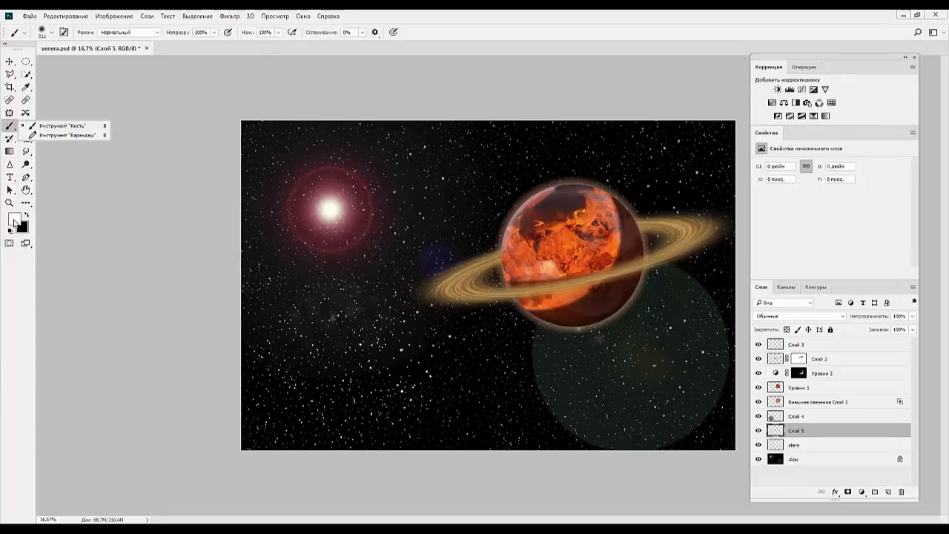
click(14, 220)
click(707, 172)
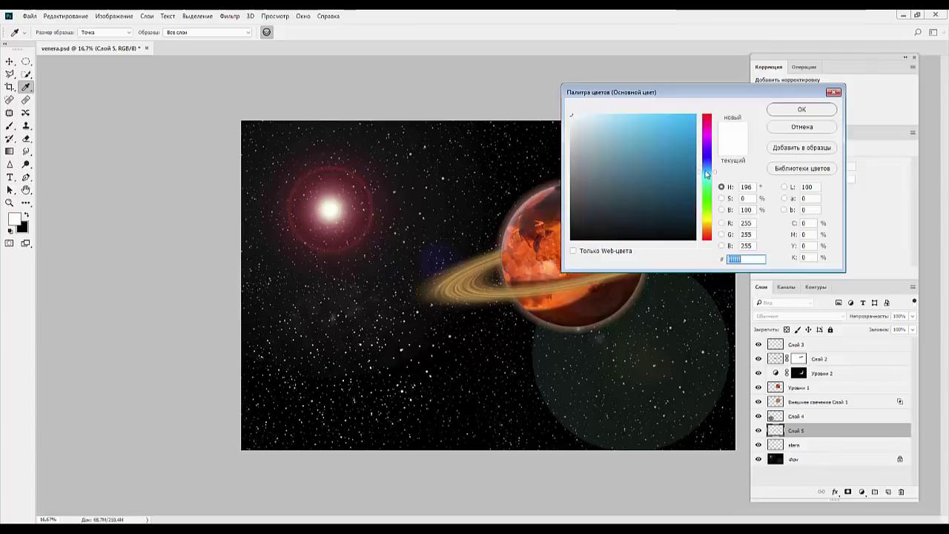
drag(670, 155, 700, 104)
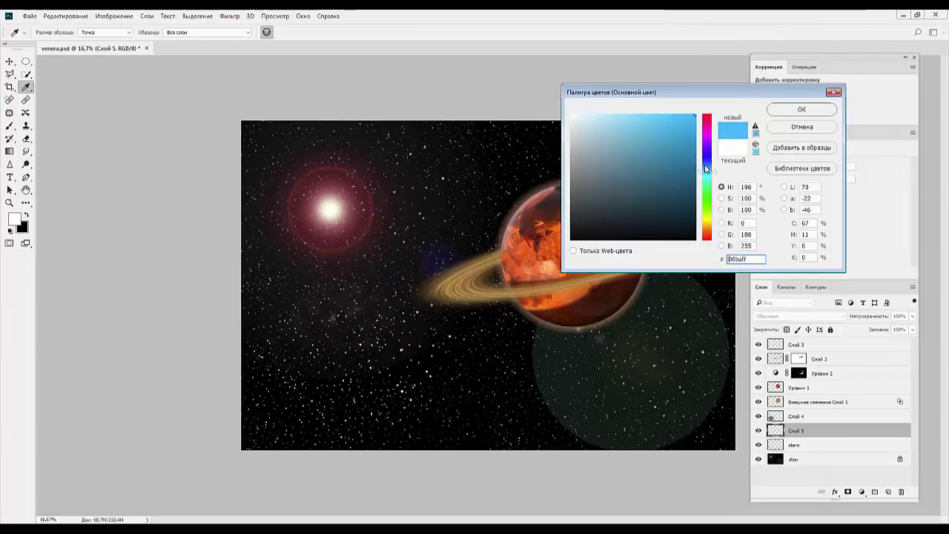
drag(706, 169, 707, 159)
click(789, 111)
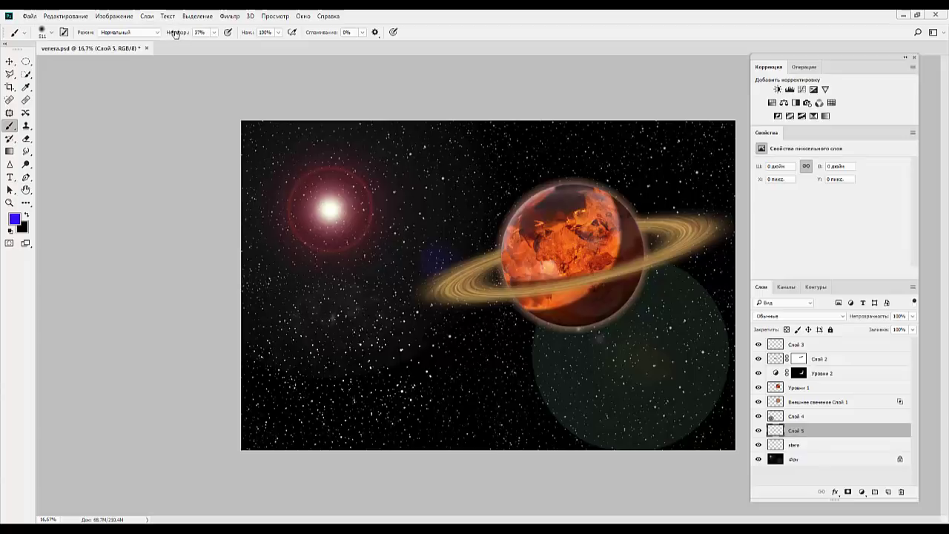
Step: Set brush opacity to 33%, flow to about 40%, and brush size to 480 px
drag(183, 37, 180, 35)
click(250, 35)
drag(252, 34, 241, 33)
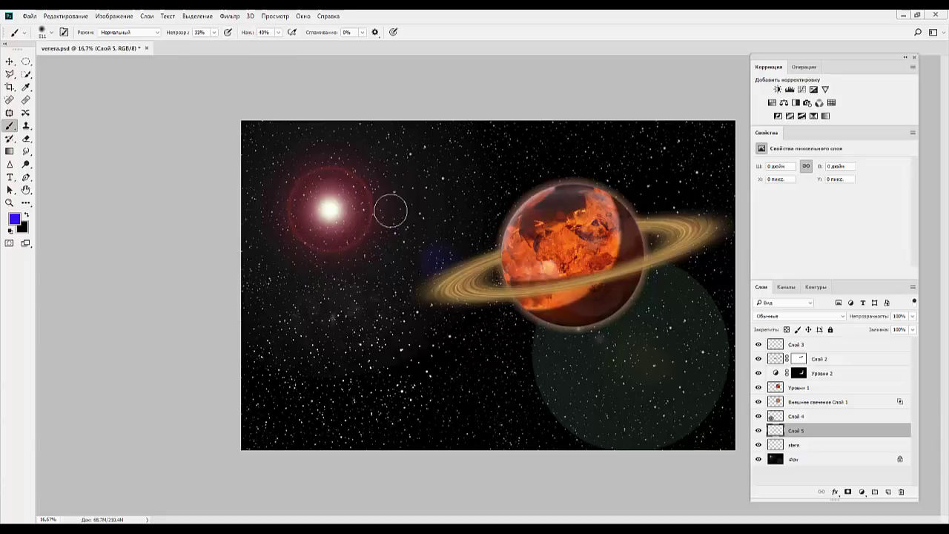
right_click(376, 309)
text(165)
key(Return)
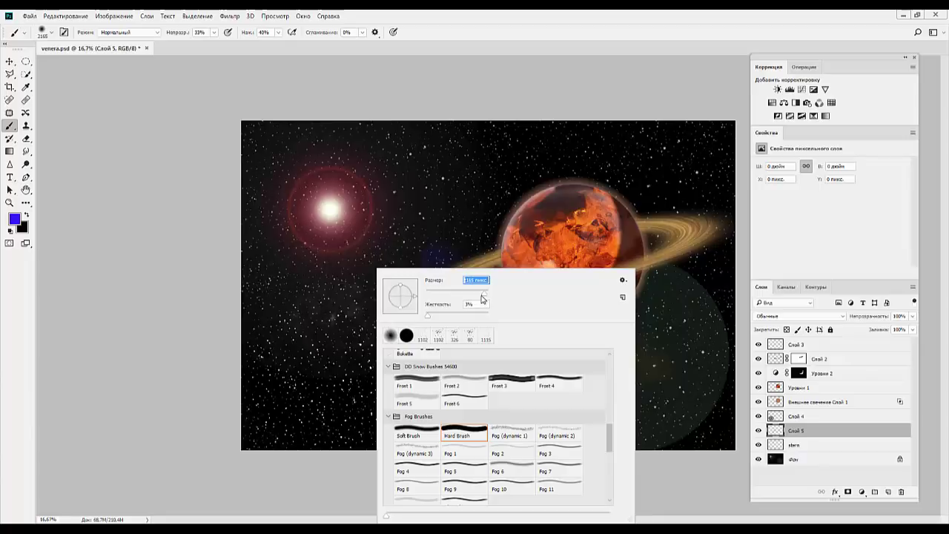
text(480)
key(Return)
Step: Paint broad blue strokes over the lower-left canvas, reaching into the bottom-left corner
click(311, 304)
mouse_move(299, 312)
mouse_down()
mouse_move(272, 356)
mouse_move(184, 395)
mouse_up()
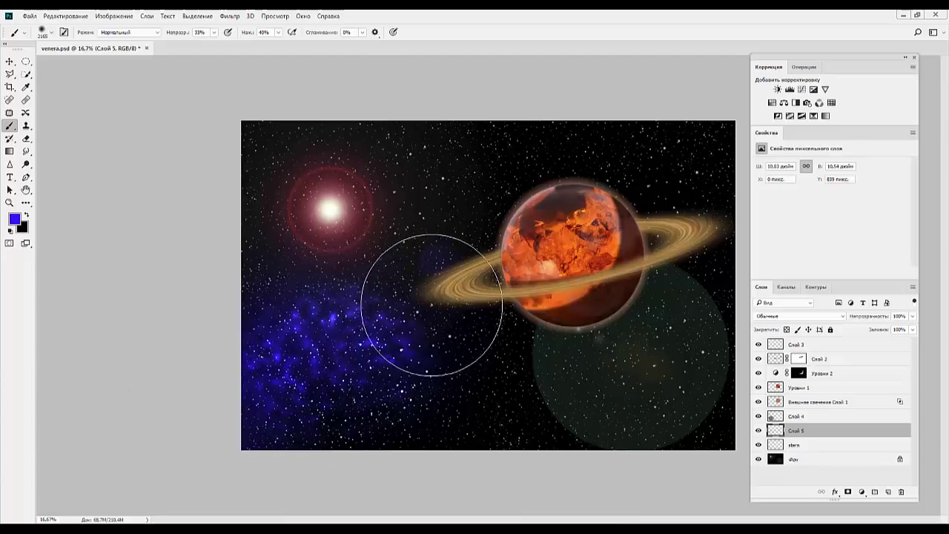
mouse_move(487, 276)
mouse_down()
mouse_move(318, 409)
mouse_move(295, 449)
mouse_up()
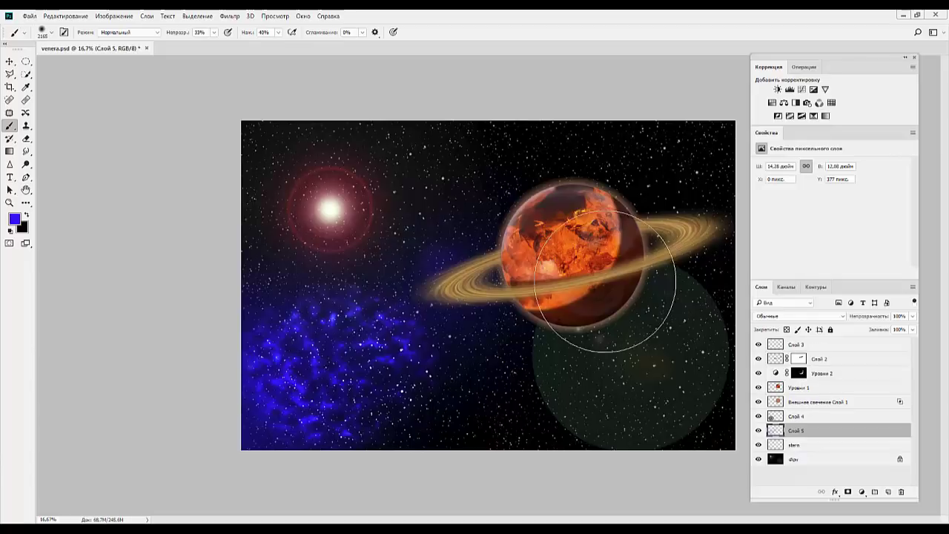
Step: Apply a Gaussian Blur with the radius pushed to maximum on Слой 4
click(799, 416)
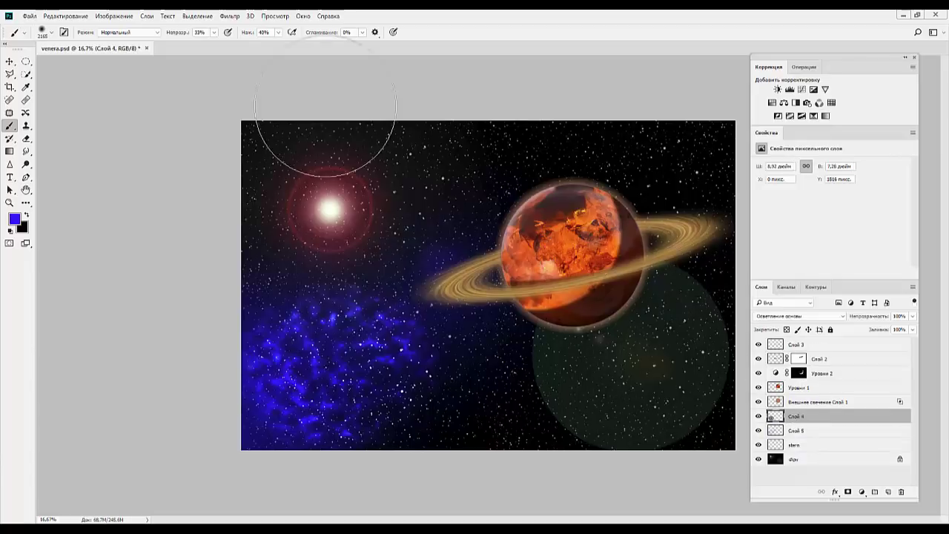
click(232, 17)
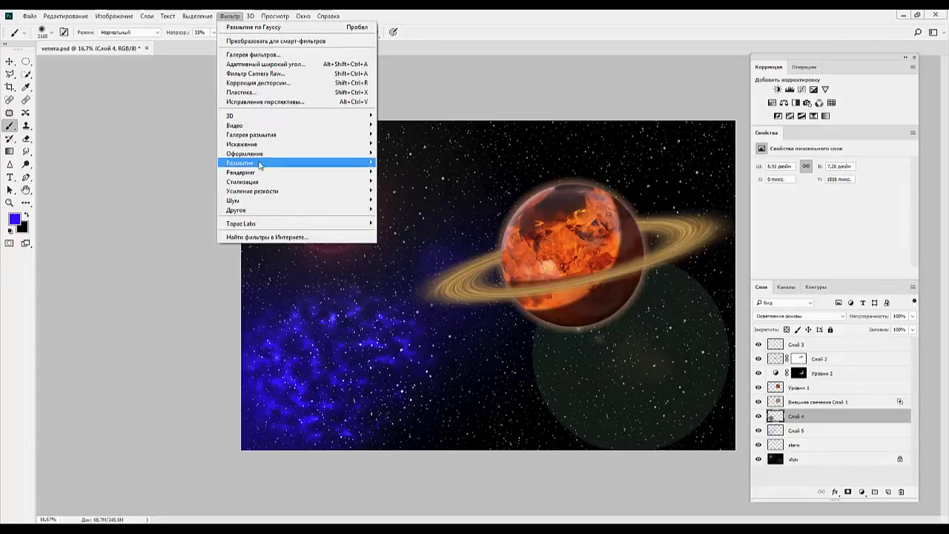
mouse_move(239, 163)
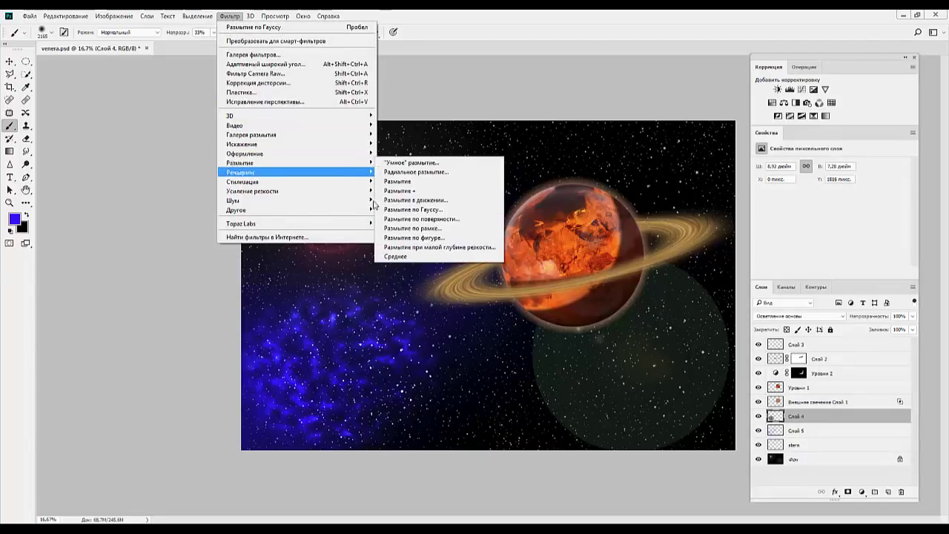
click(417, 211)
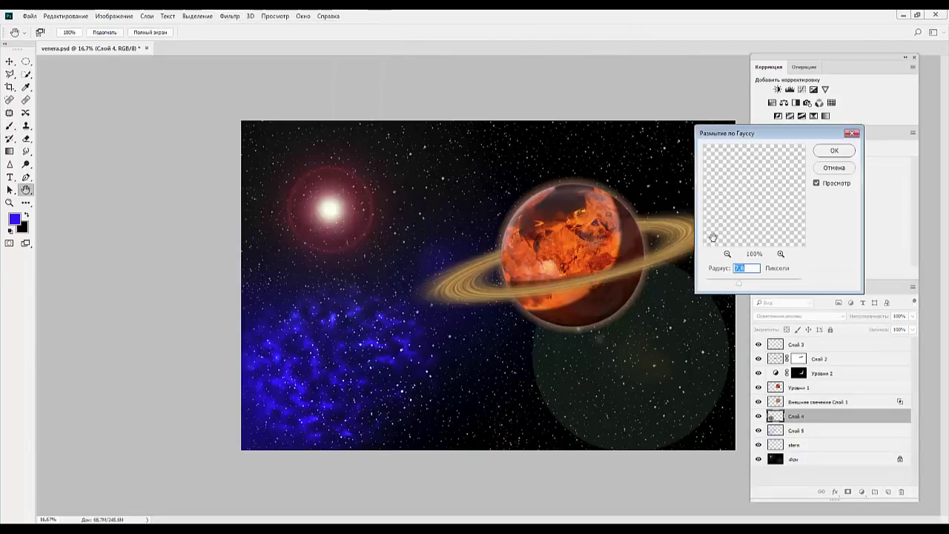
mouse_move(741, 283)
mouse_down()
mouse_move(800, 285)
mouse_move(764, 288)
mouse_move(775, 287)
mouse_up()
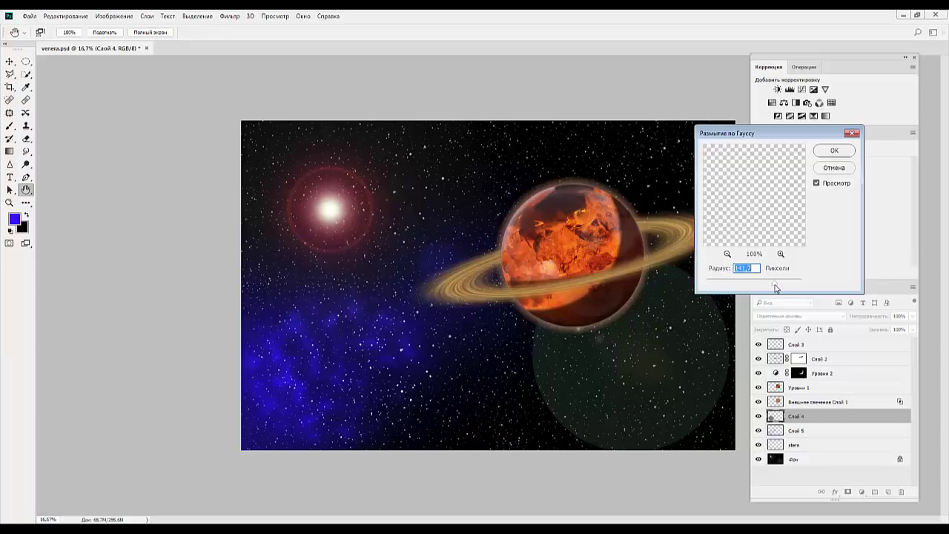
click(832, 152)
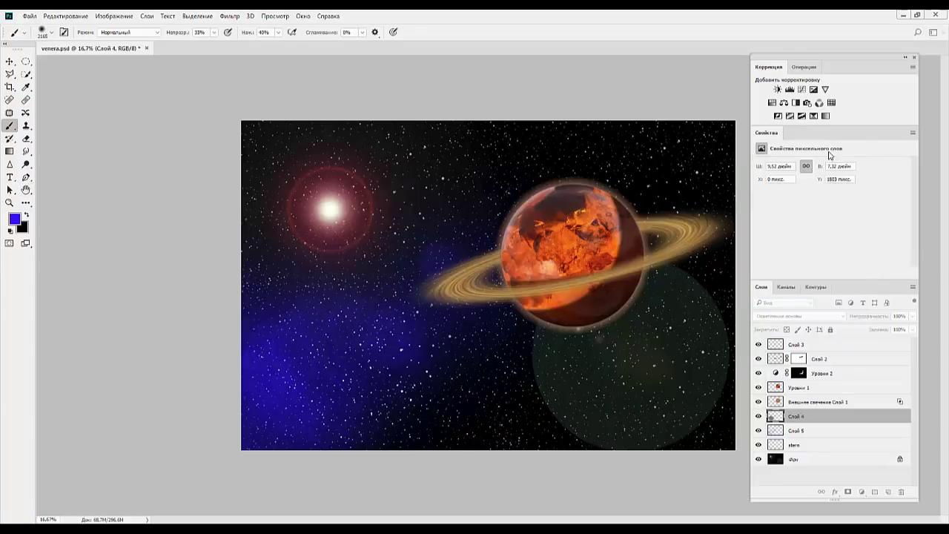
Step: Make Слой 5 active and set the foreground colour to a bright, fully saturated cyan
click(816, 430)
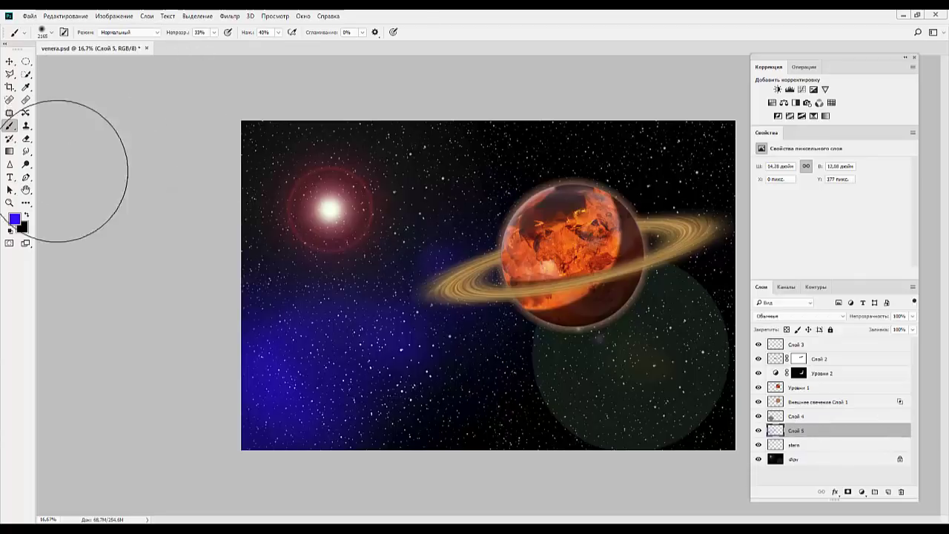
click(16, 222)
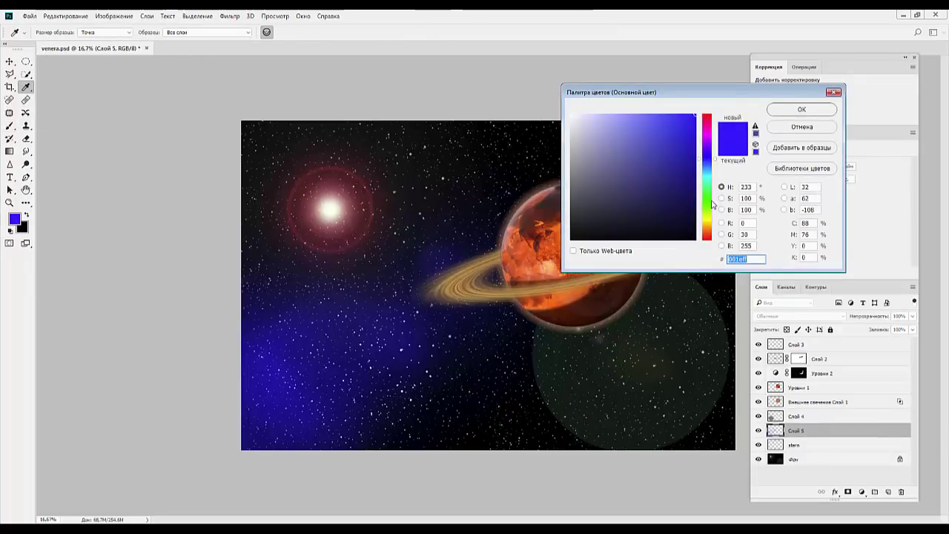
click(706, 176)
click(678, 140)
click(681, 123)
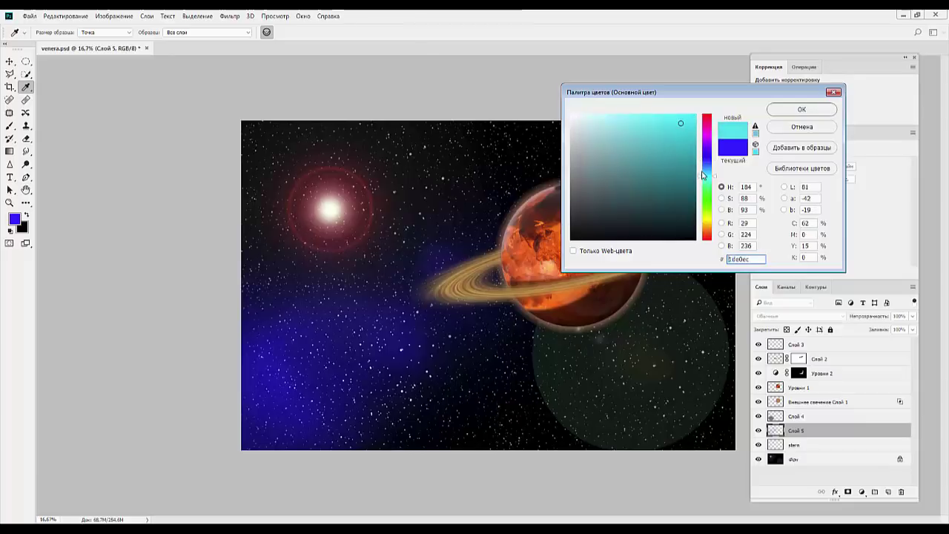
click(706, 173)
click(686, 115)
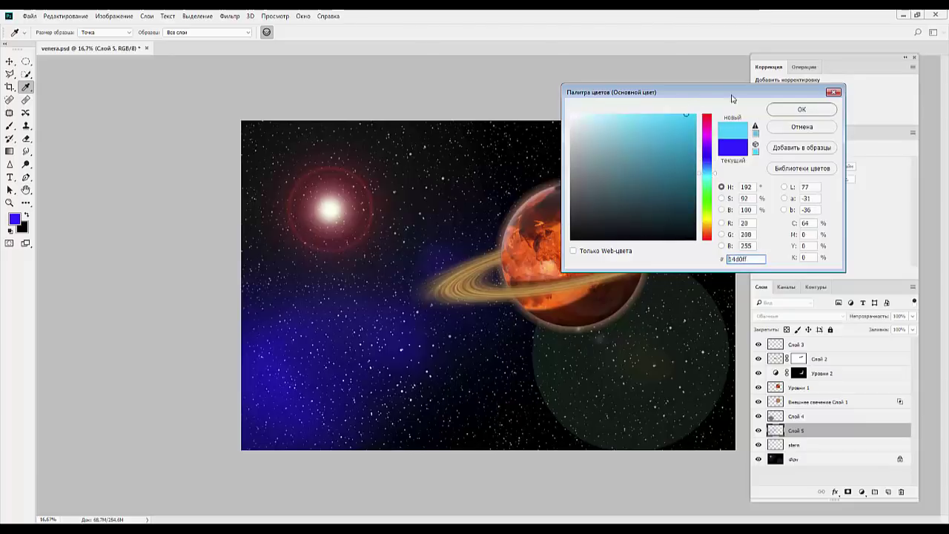
click(777, 109)
Step: Switch back to the Brush and shrink it to about 291 px
key(b)
right_click(405, 329)
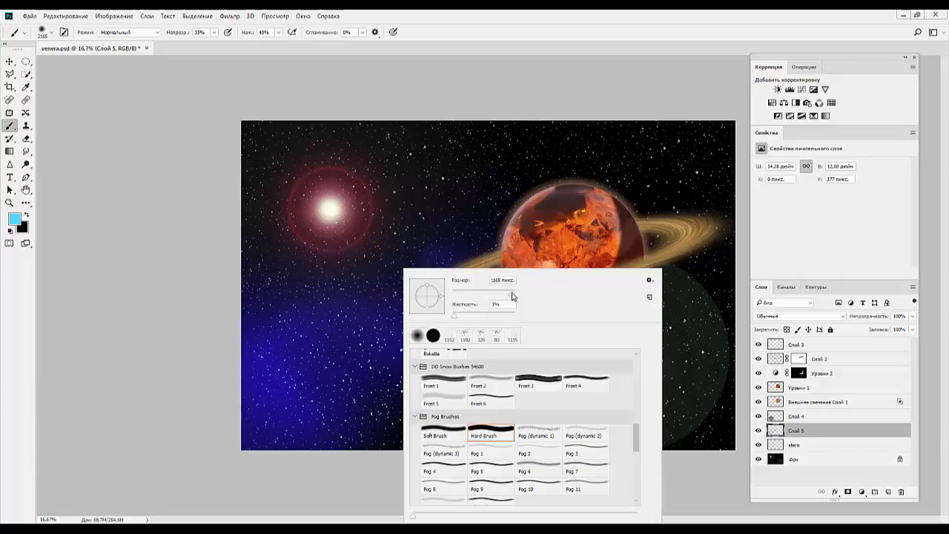
drag(511, 292, 502, 292)
Step: Paint a few cyan glow strokes in the lower-left nebula, then undo them as too heavy
click(376, 333)
drag(314, 375, 291, 364)
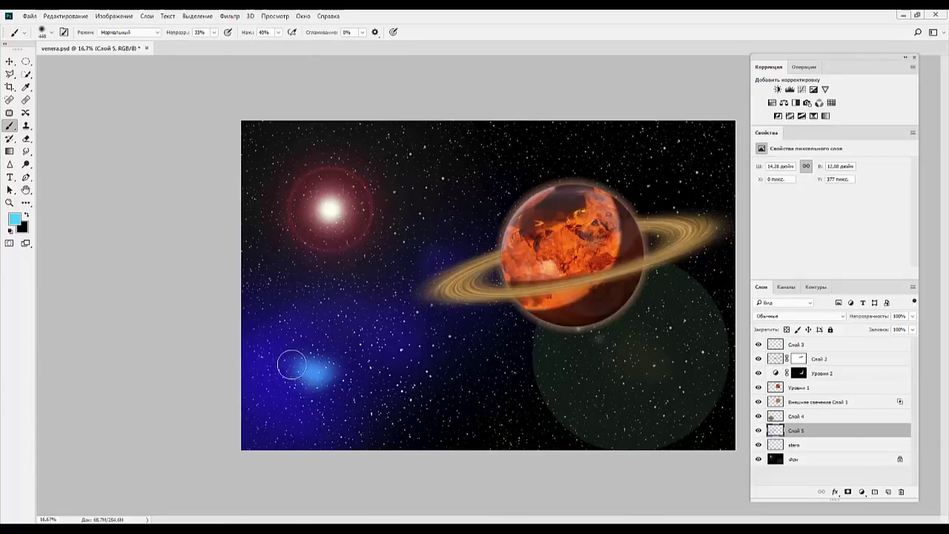
mouse_move(292, 403)
mouse_down()
mouse_move(269, 437)
mouse_move(294, 410)
mouse_move(314, 429)
mouse_move(275, 415)
mouse_move(253, 393)
mouse_move(304, 334)
mouse_move(387, 343)
mouse_move(329, 376)
mouse_move(293, 423)
mouse_move(267, 373)
mouse_move(313, 323)
mouse_move(244, 328)
mouse_move(318, 292)
mouse_move(354, 322)
mouse_move(316, 387)
mouse_move(267, 414)
mouse_up()
key(ctrl+z)
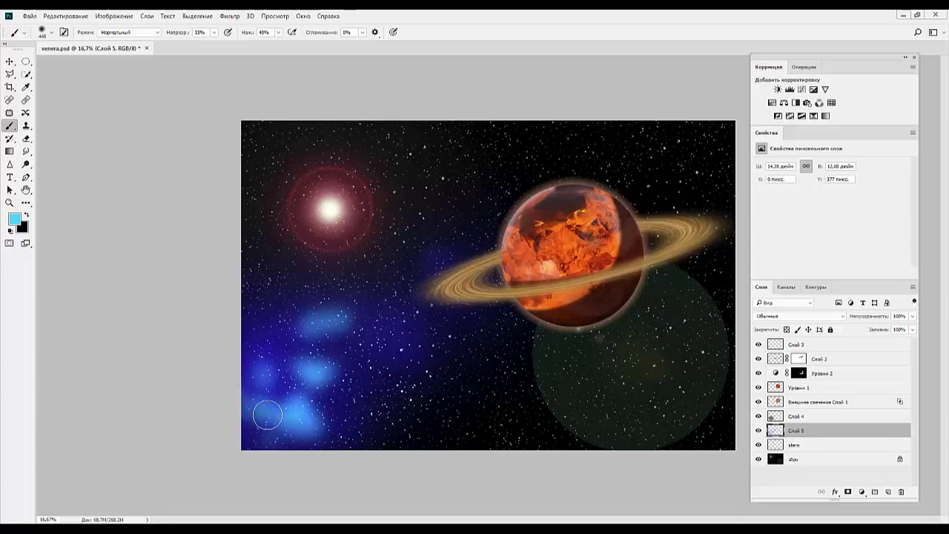
key(ctrl+z)
key(ctrl+z)
key(ctrl+z)
key(ctrl+z)
key(ctrl+z)
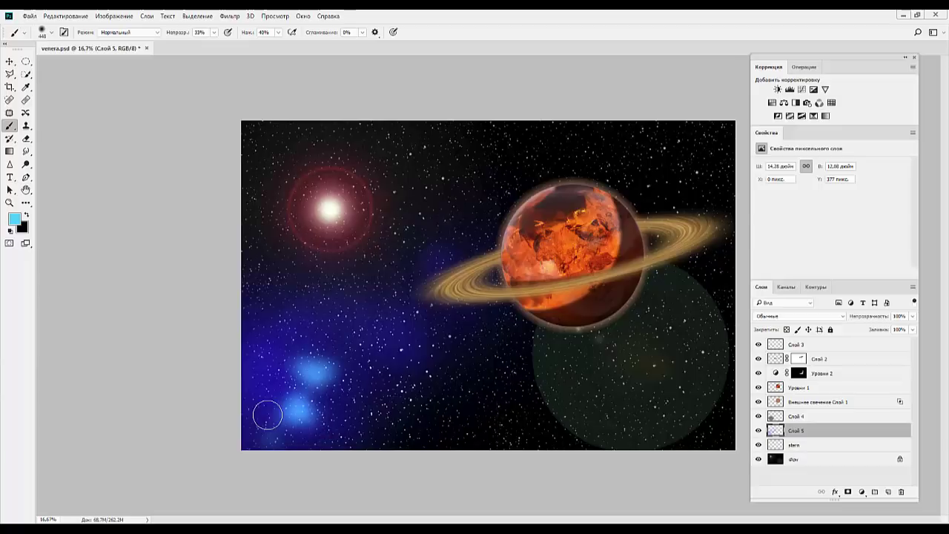
key(ctrl+z)
key(ctrl+z)
key(ctrl+z)
key(ctrl+z)
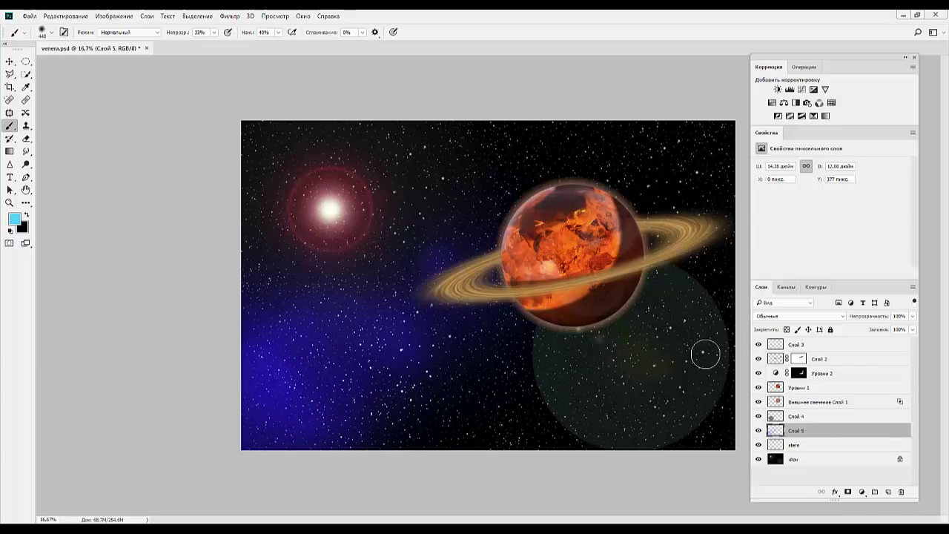
Step: At 12% brush opacity, brush faint cyan glows across the nebula's middle, bottom and left edge
click(171, 35)
text(12)
mouse_move(358, 334)
mouse_down()
mouse_move(403, 371)
mouse_move(417, 399)
mouse_up()
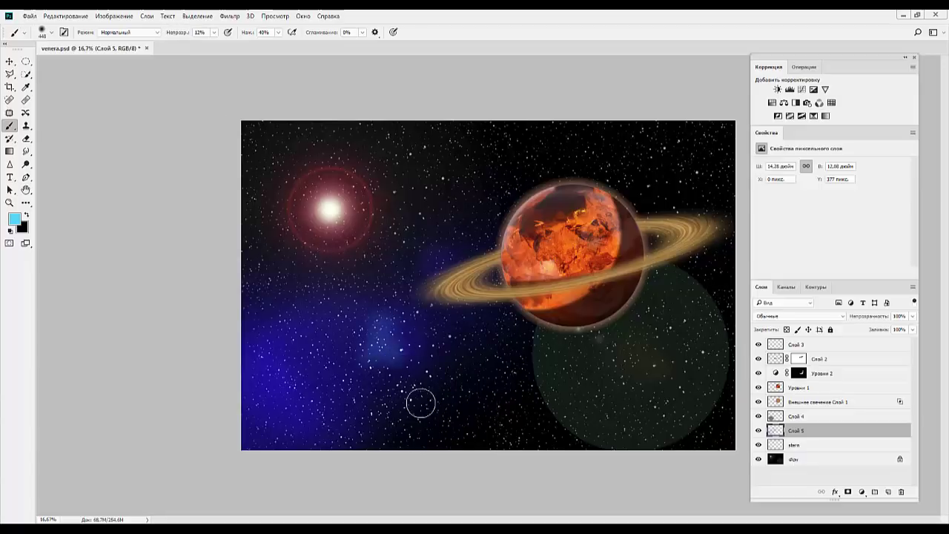
mouse_move(362, 404)
mouse_down()
mouse_move(311, 439)
mouse_move(260, 411)
mouse_move(236, 453)
mouse_move(259, 322)
mouse_up()
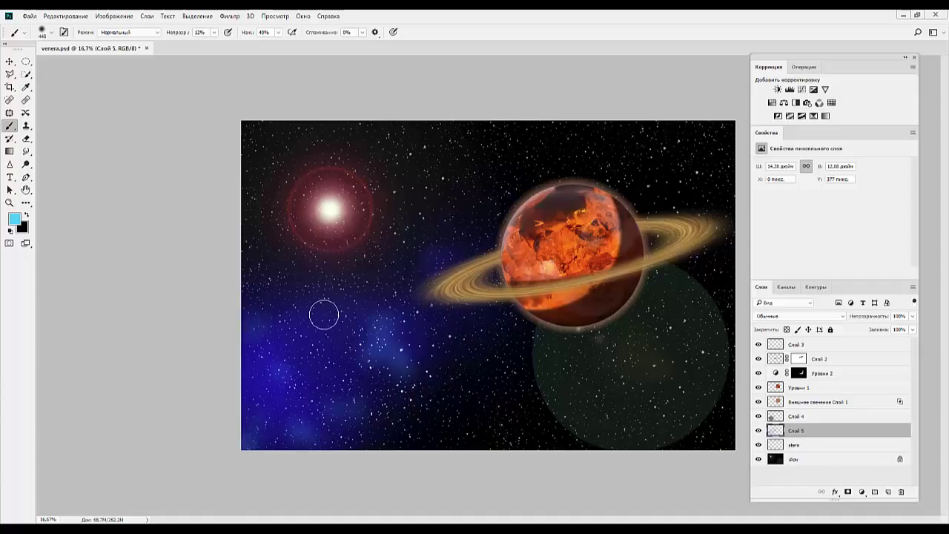
mouse_move(333, 339)
mouse_down()
mouse_move(278, 352)
mouse_move(350, 351)
mouse_up()
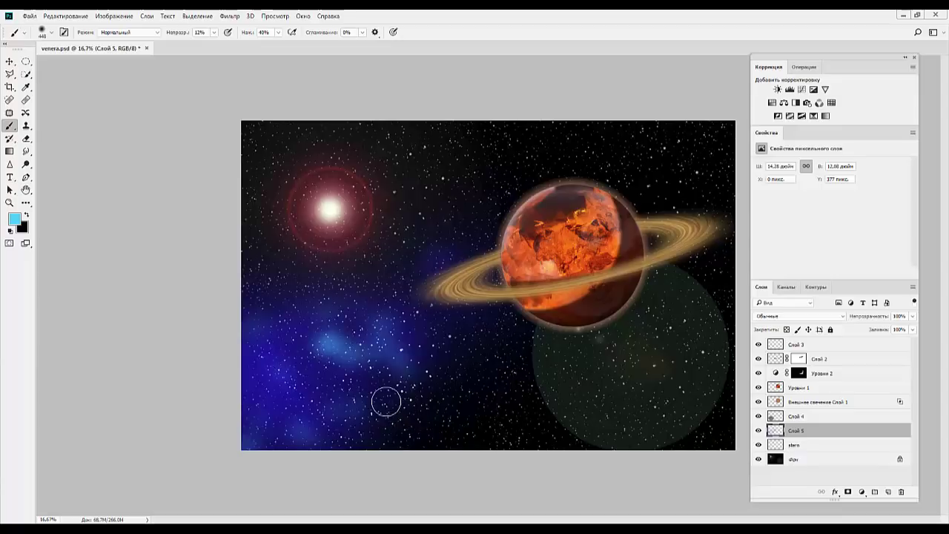
mouse_move(370, 425)
mouse_down()
mouse_move(390, 433)
mouse_move(386, 407)
mouse_move(381, 437)
mouse_move(339, 441)
mouse_move(410, 428)
mouse_move(409, 407)
mouse_move(489, 445)
mouse_up()
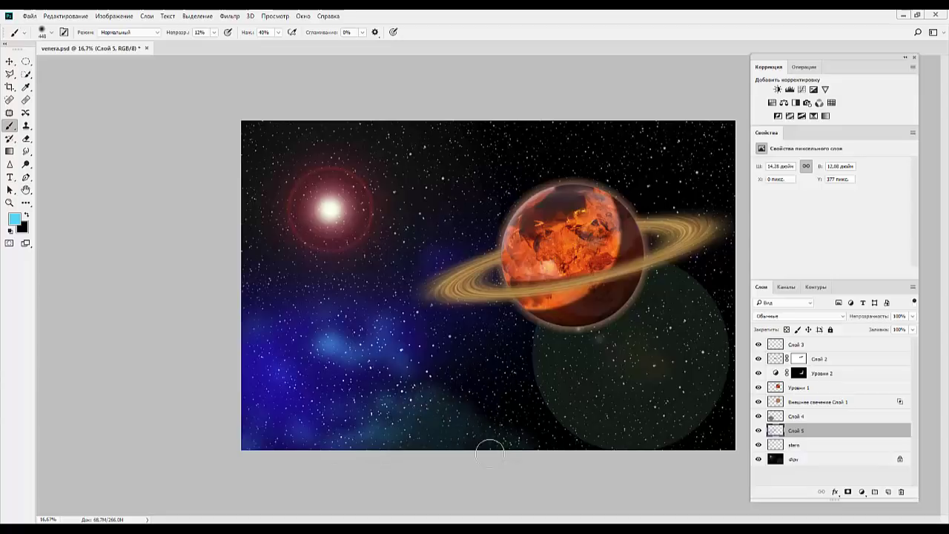
mouse_move(265, 303)
mouse_down()
mouse_move(237, 318)
mouse_move(277, 280)
mouse_move(316, 280)
mouse_move(248, 303)
mouse_up()
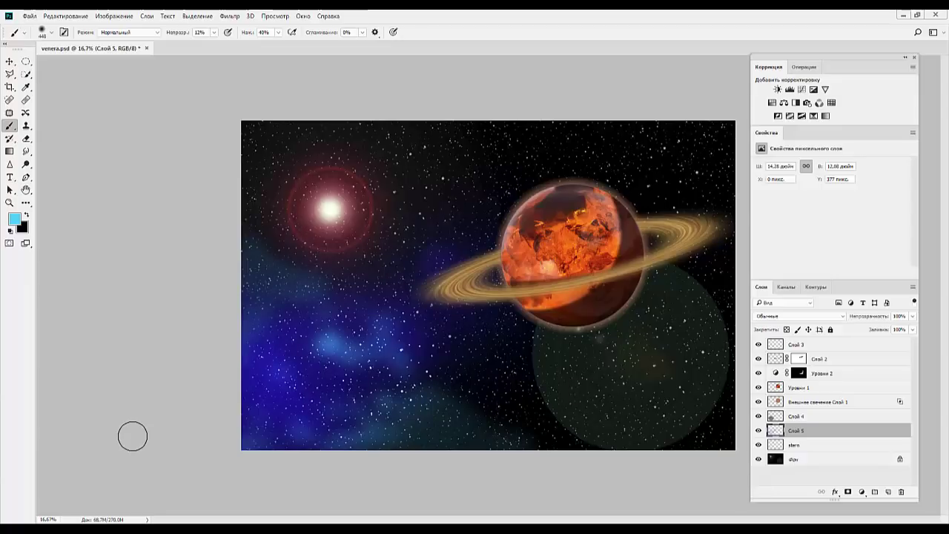
mouse_move(408, 366)
mouse_down()
mouse_move(394, 420)
mouse_move(375, 438)
mouse_up()
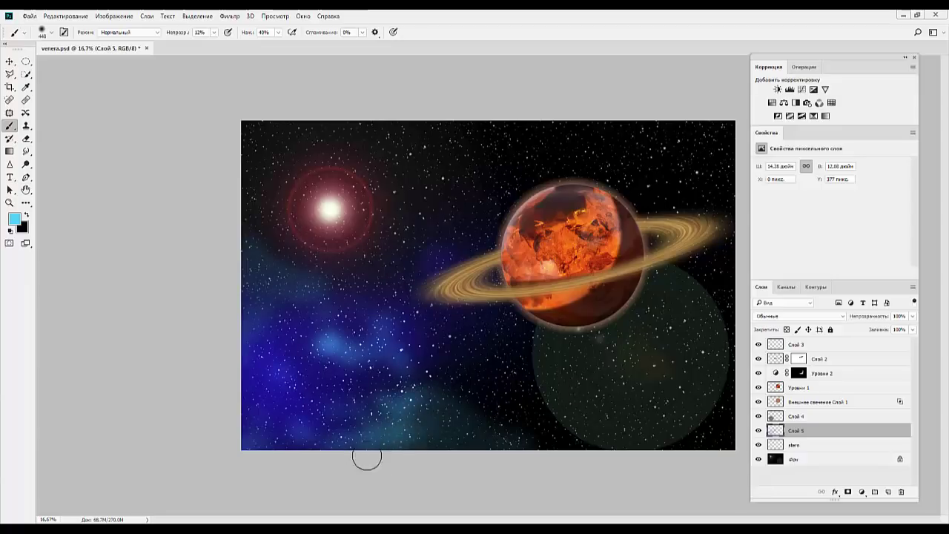
Step: Set the foreground colour to yellow-green
click(14, 218)
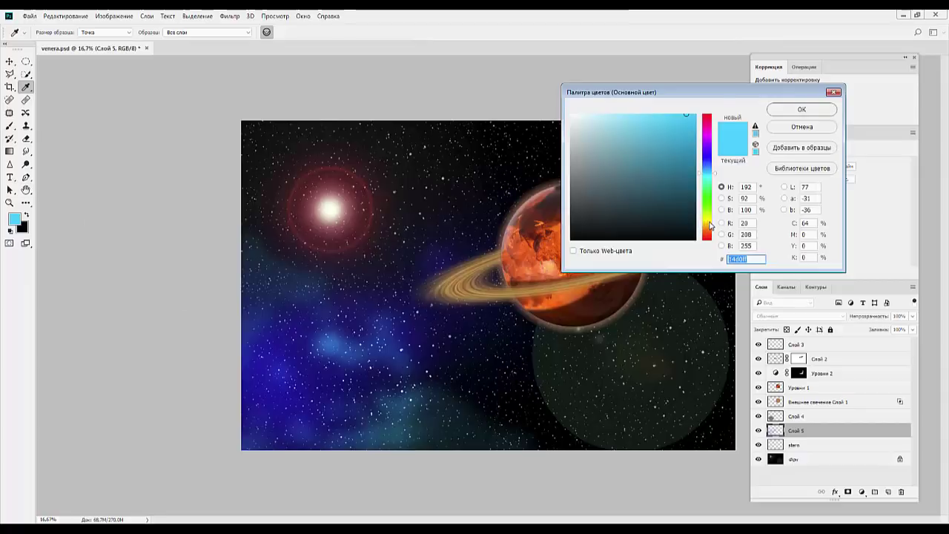
click(708, 217)
click(802, 109)
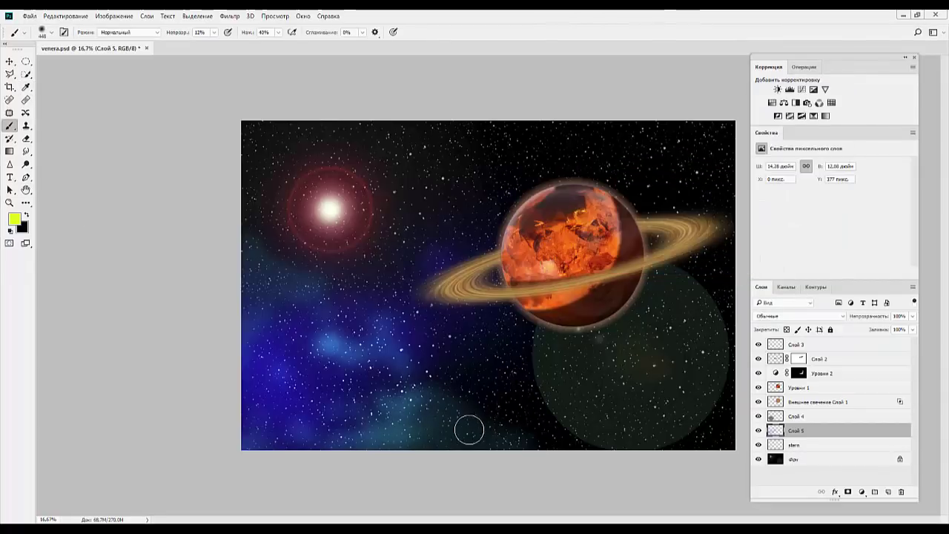
Step: Tint the nebula's bottom, left edge and lower-middle with soft yellow-green strokes
mouse_move(489, 442)
mouse_down()
mouse_move(505, 439)
mouse_move(331, 431)
mouse_up()
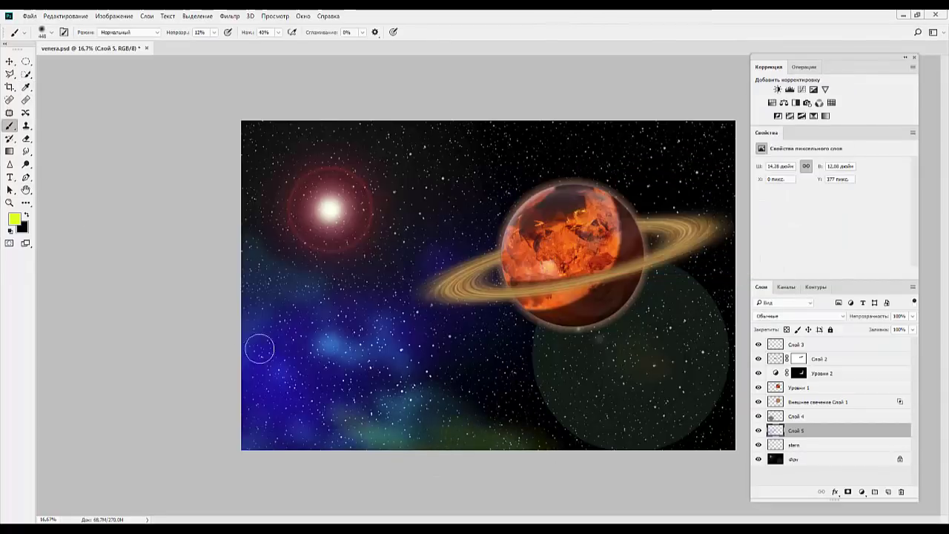
mouse_move(258, 346)
mouse_down()
mouse_move(259, 227)
mouse_move(258, 265)
mouse_move(274, 244)
mouse_up()
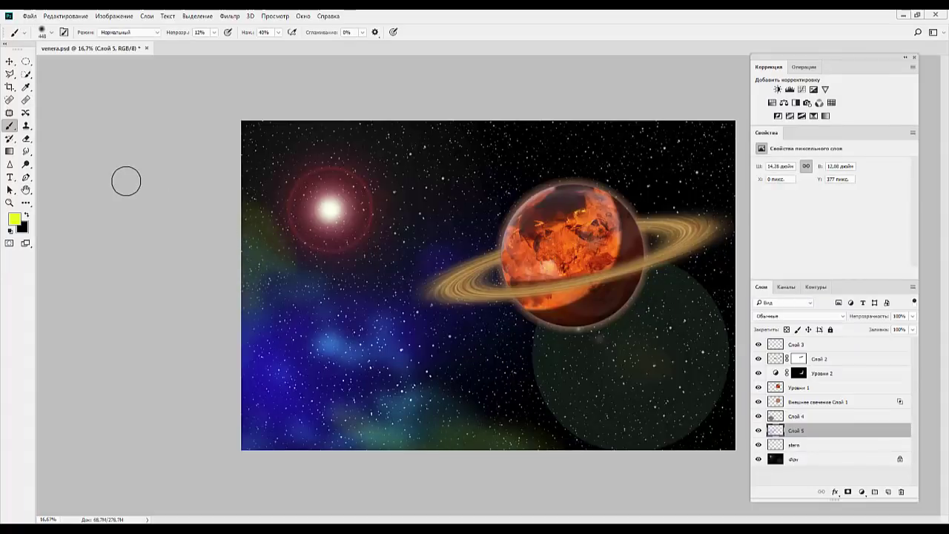
mouse_move(532, 400)
mouse_down()
mouse_move(494, 417)
mouse_move(441, 371)
mouse_move(453, 338)
mouse_move(433, 376)
mouse_move(482, 394)
mouse_move(453, 399)
mouse_move(423, 430)
mouse_up()
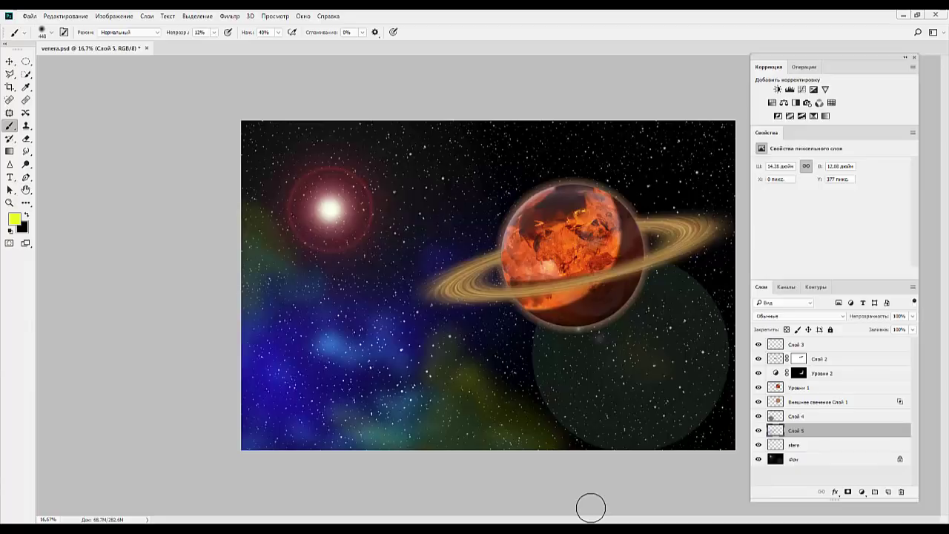
key(ctrl+minus)
key(ctrl+minus)
key(ctrl+minus)
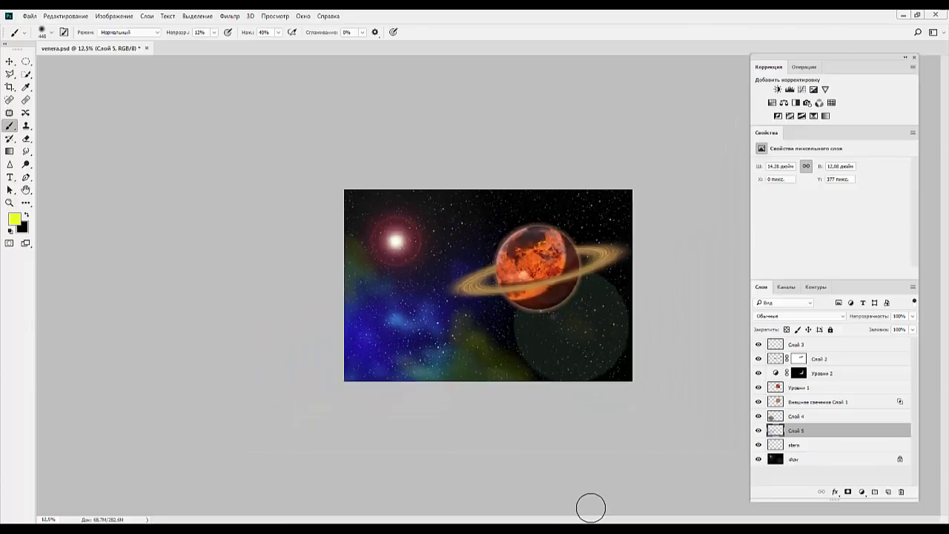
key(ctrl+plus)
key(ctrl+plus)
key(ctrl+plus)
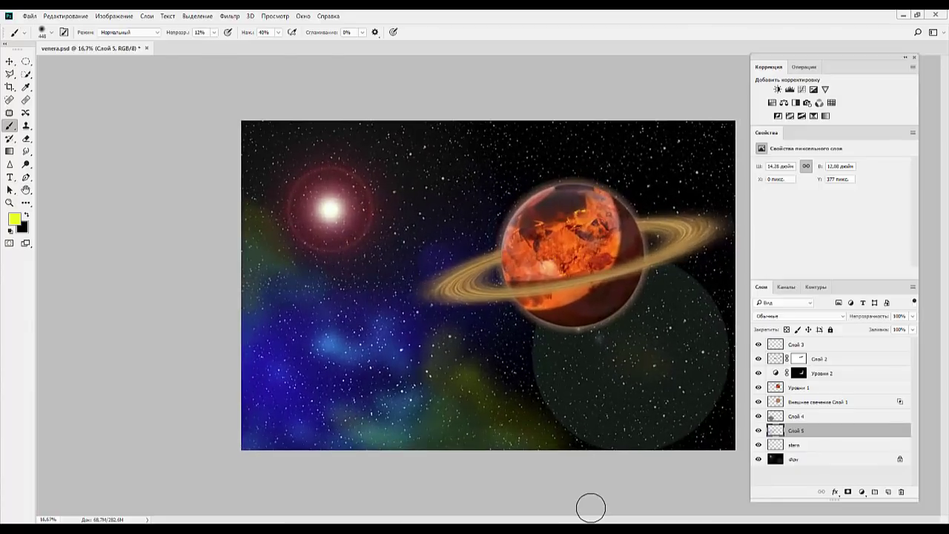
Step: Delete nebula layers Слой 4 and Слой 5, then add a new empty layer above stern
click(830, 419)
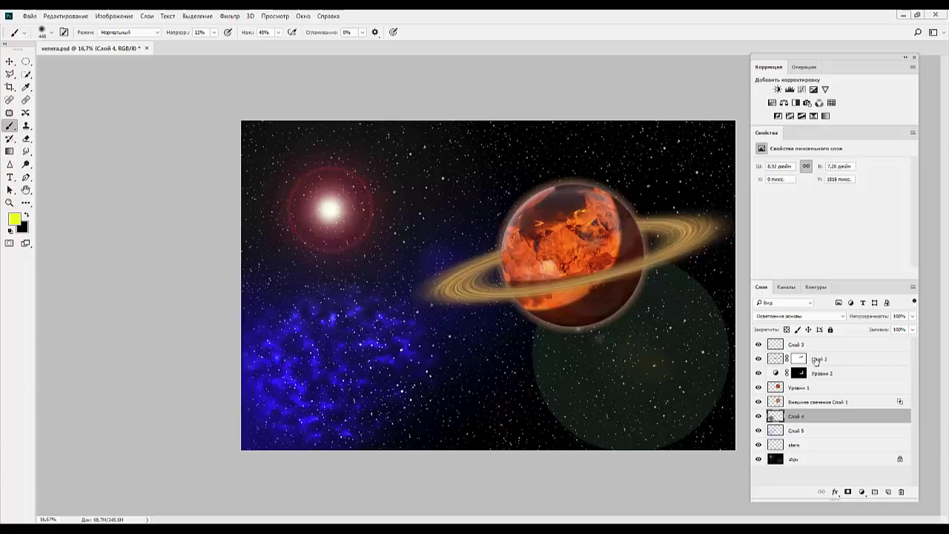
drag(847, 422, 903, 492)
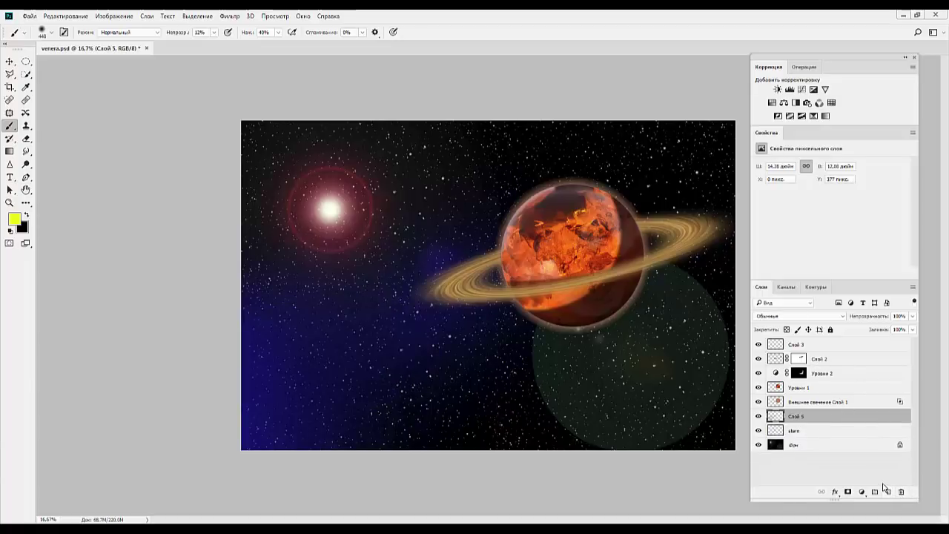
drag(829, 417, 901, 492)
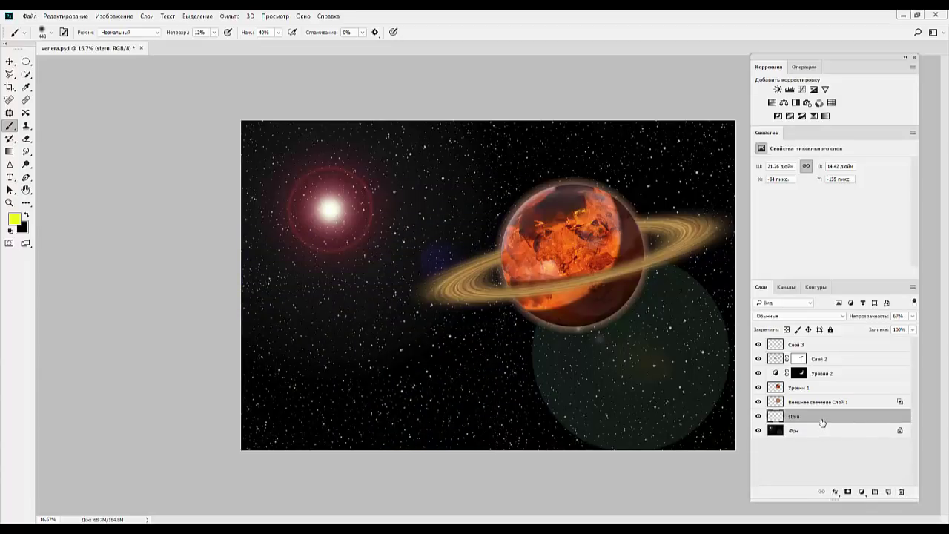
click(888, 492)
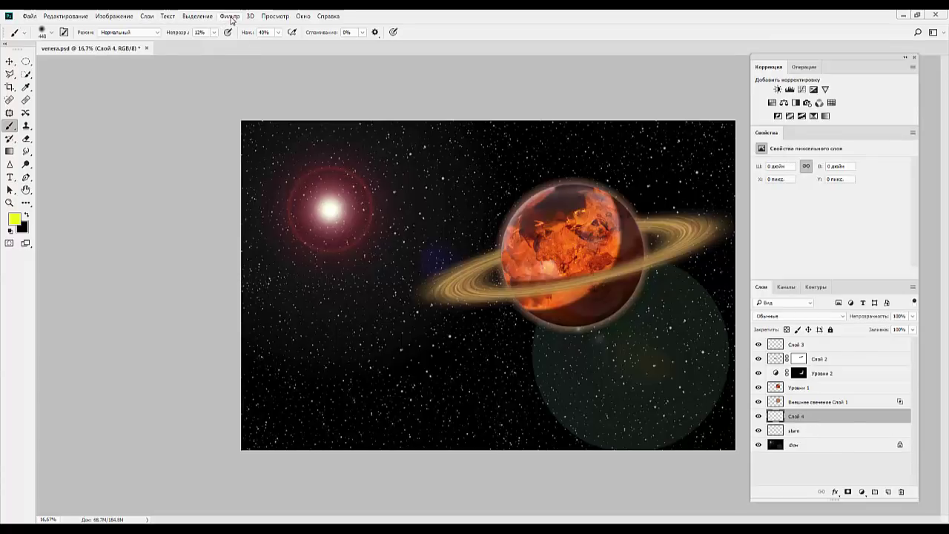
Step: Reset default colours, render Clouds onto the new layer, and set its blend mode to Осветление основы
click(9, 233)
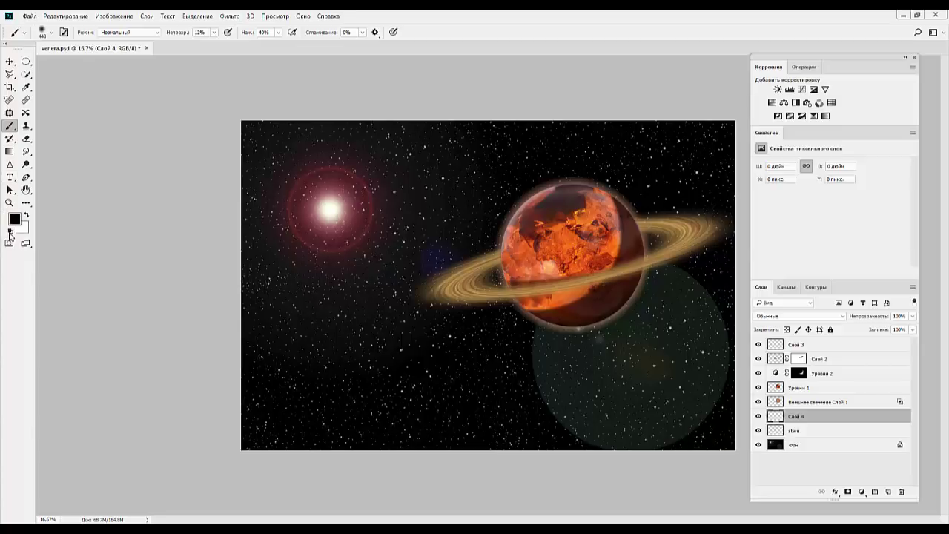
click(232, 19)
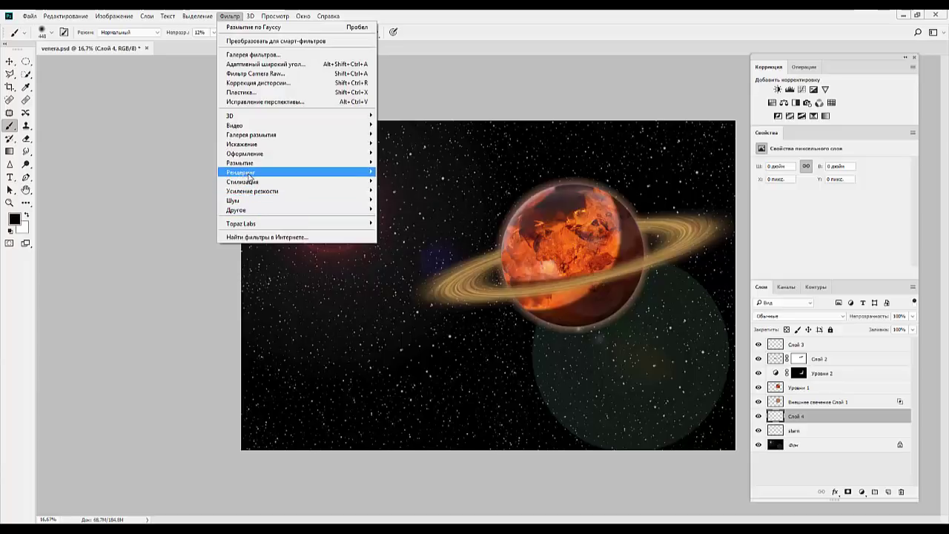
mouse_move(241, 172)
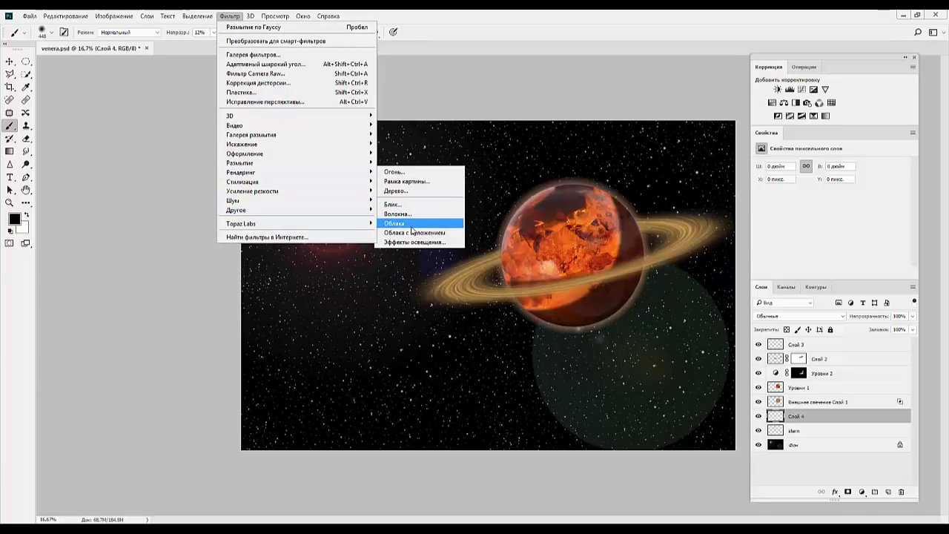
click(413, 224)
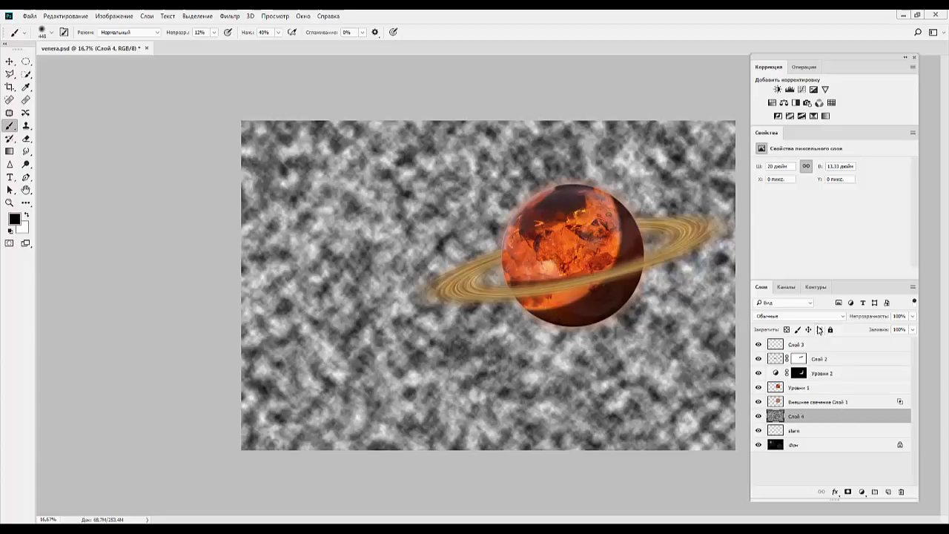
click(808, 316)
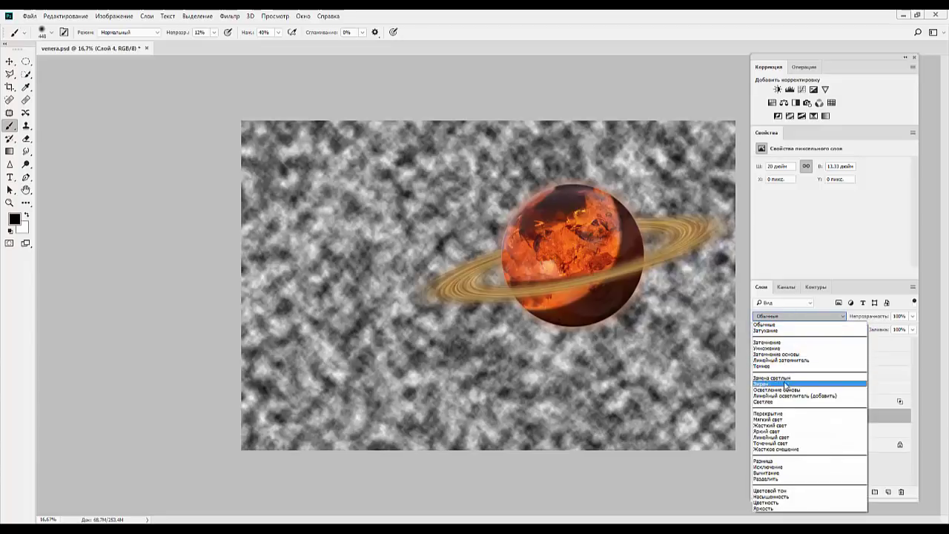
click(782, 389)
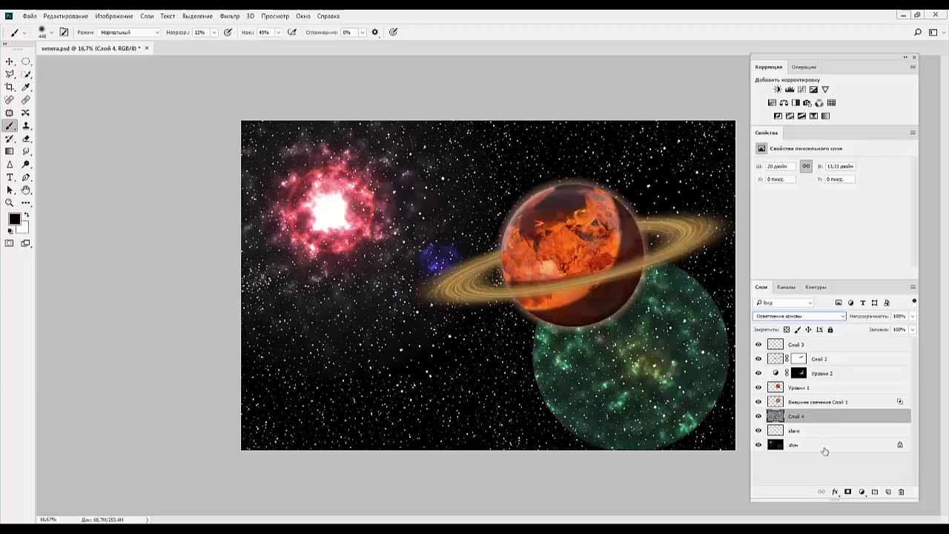
Step: Add a layer mask to the clouds layer and mask out clouds along the nebula's edge
click(848, 493)
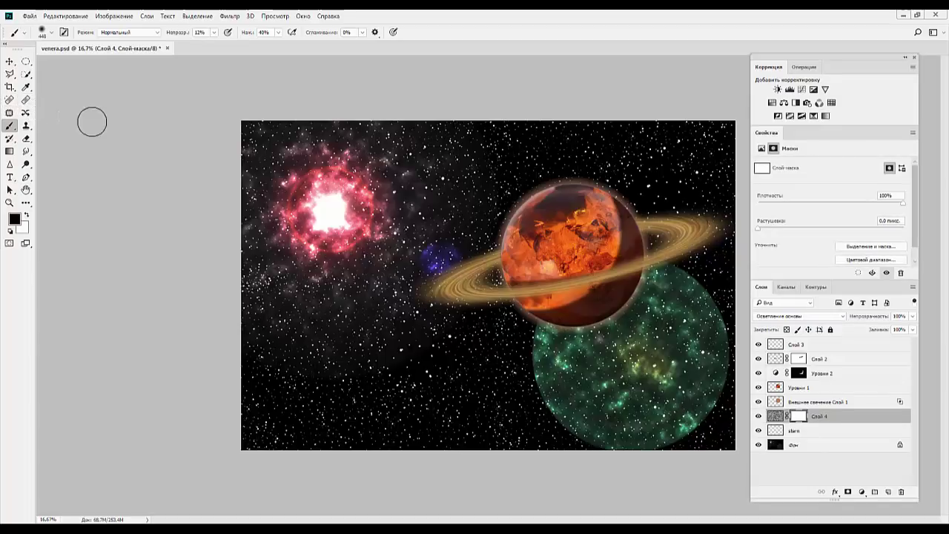
drag(299, 190, 380, 302)
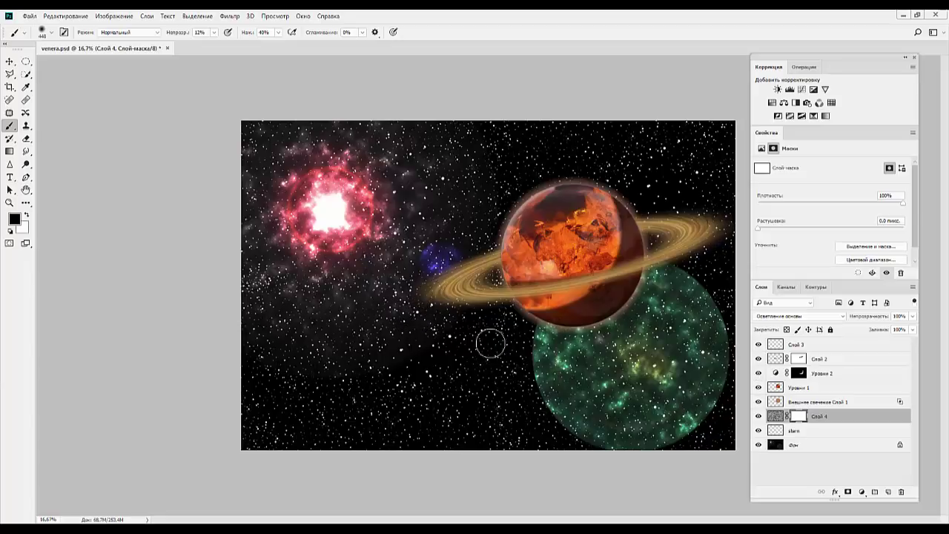
click(800, 434)
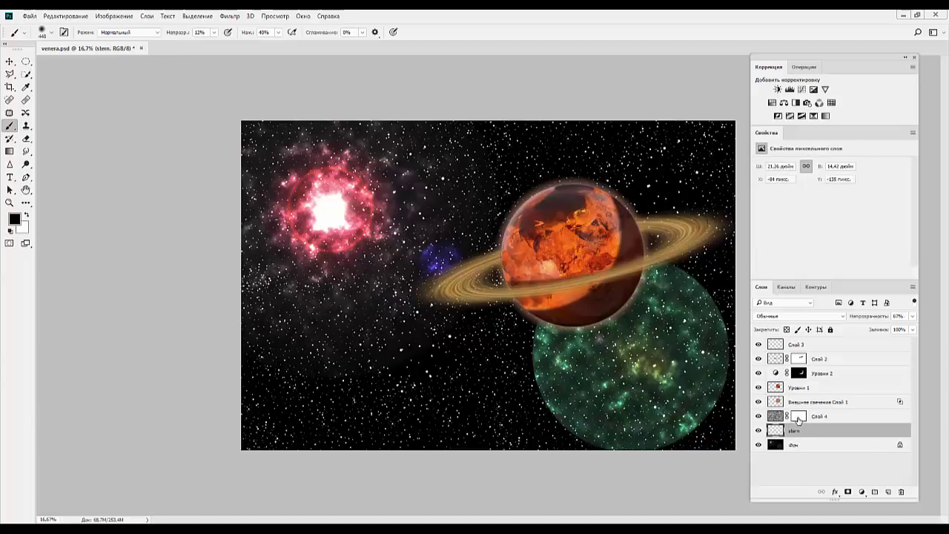
click(798, 418)
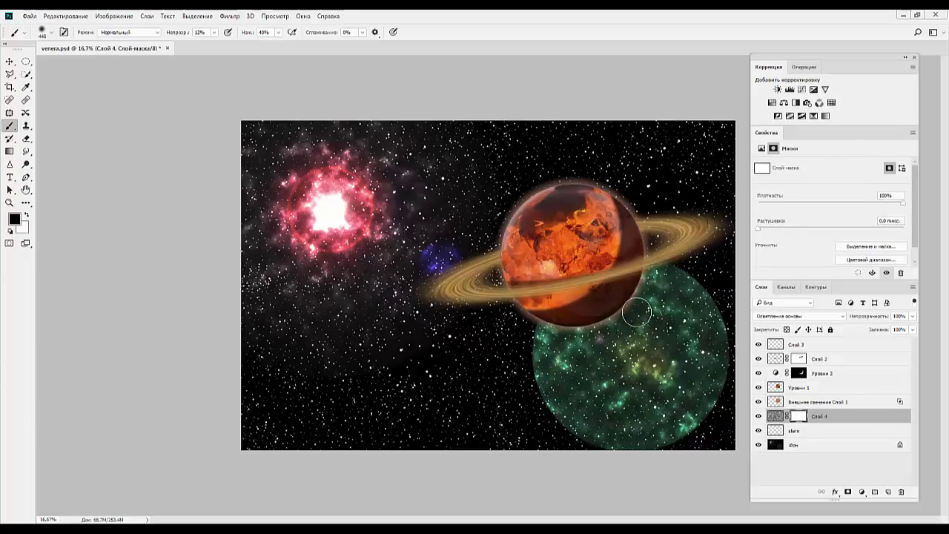
Step: Paint black on the mask over the green planet to hide the glow, then select stern
click(26, 215)
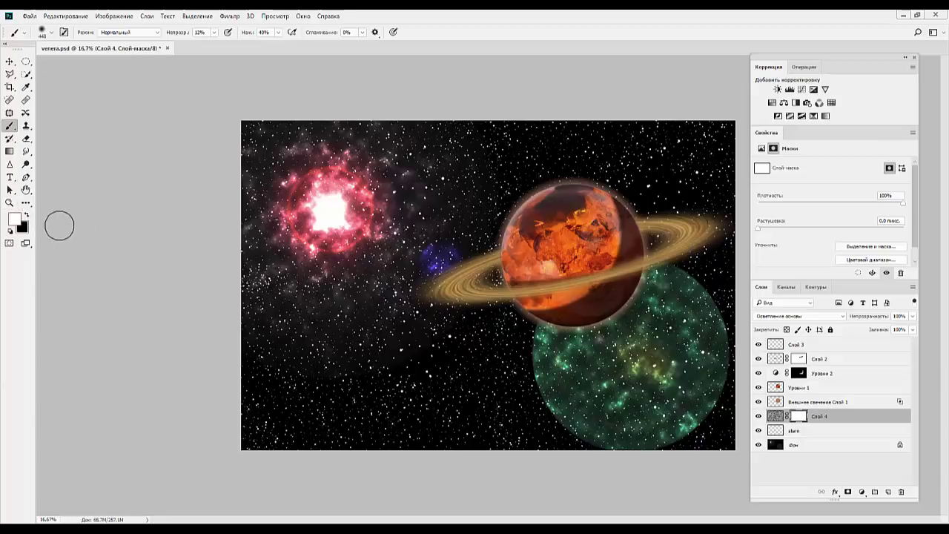
click(27, 216)
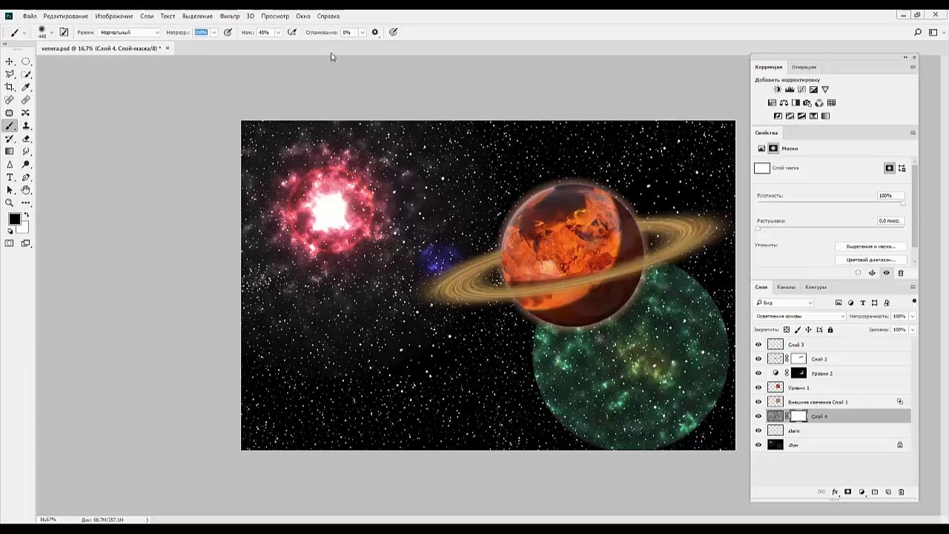
mouse_move(631, 337)
mouse_down()
mouse_move(686, 289)
mouse_move(663, 282)
mouse_move(721, 333)
mouse_move(697, 299)
mouse_up()
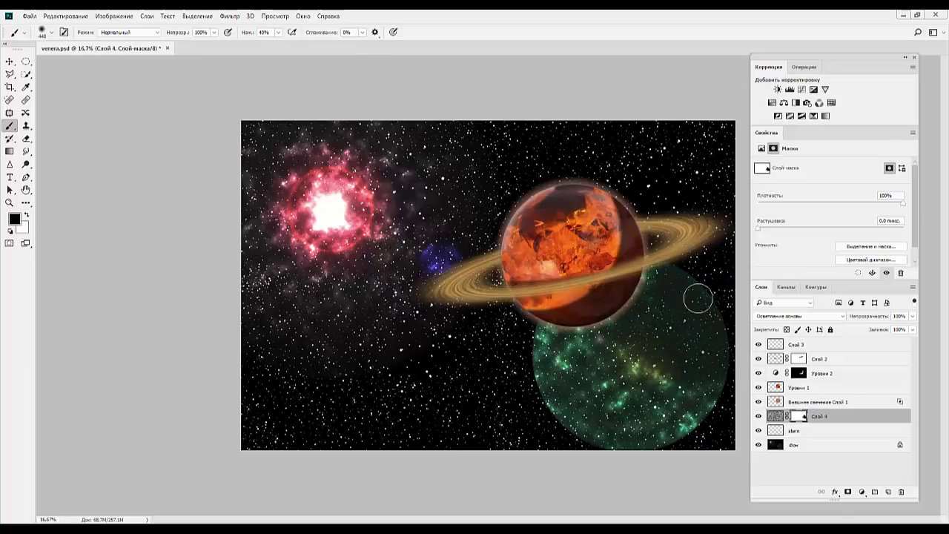
mouse_move(697, 396)
mouse_down()
mouse_move(603, 328)
mouse_move(588, 346)
mouse_move(646, 428)
mouse_move(591, 418)
mouse_move(534, 367)
mouse_move(689, 415)
mouse_move(727, 339)
mouse_move(604, 428)
mouse_move(546, 443)
mouse_up()
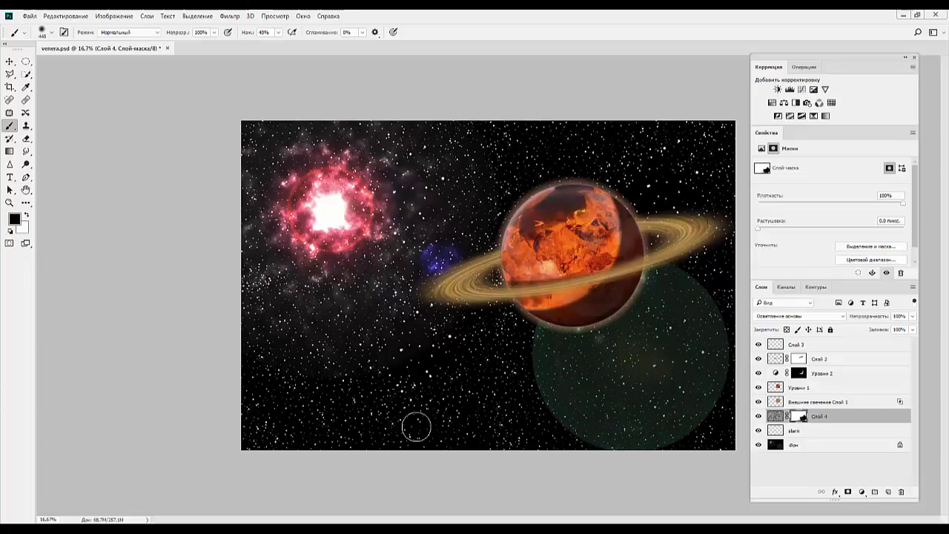
click(812, 432)
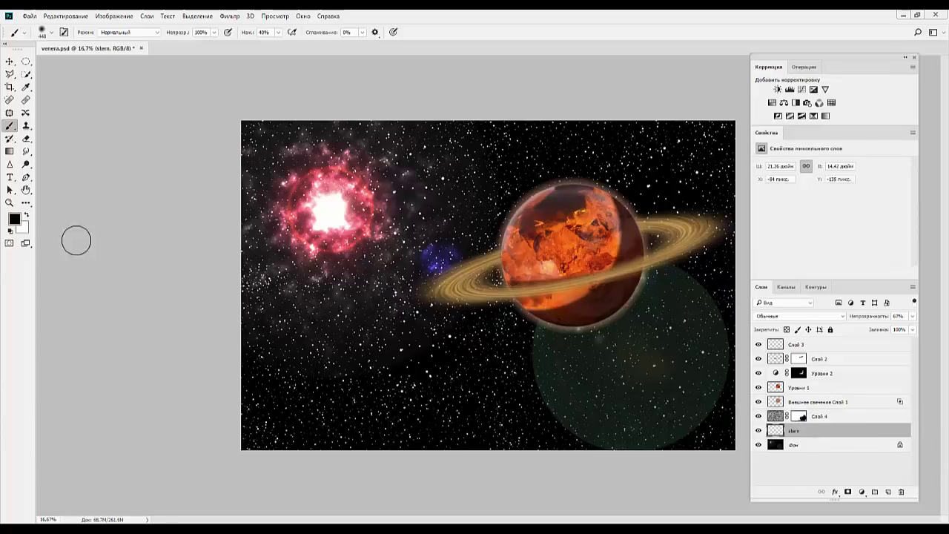
Step: Set the foreground colour to blue and make the brush much larger
click(18, 223)
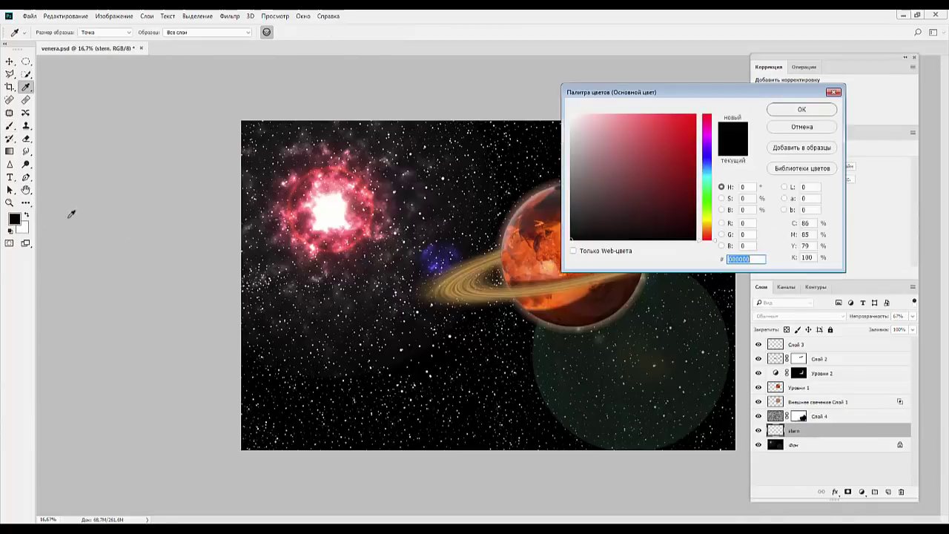
click(707, 165)
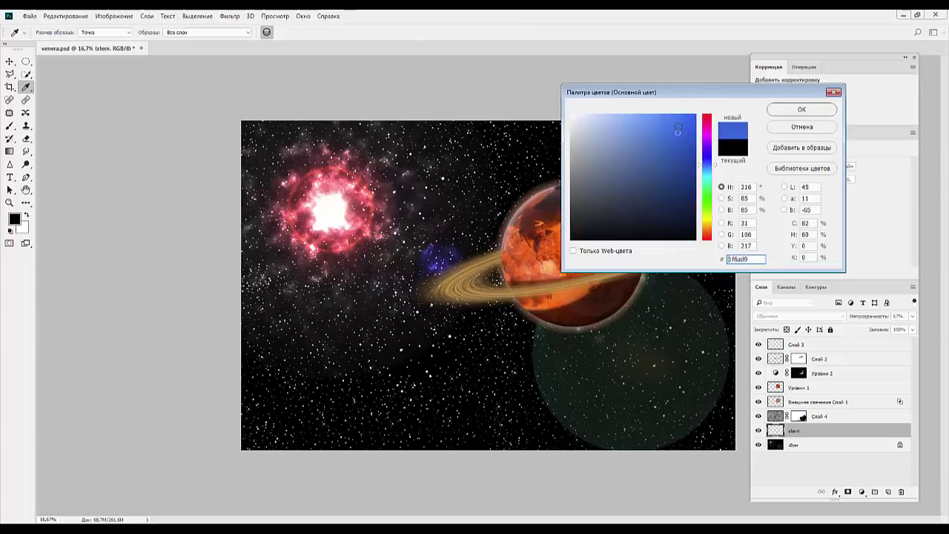
click(691, 115)
click(781, 113)
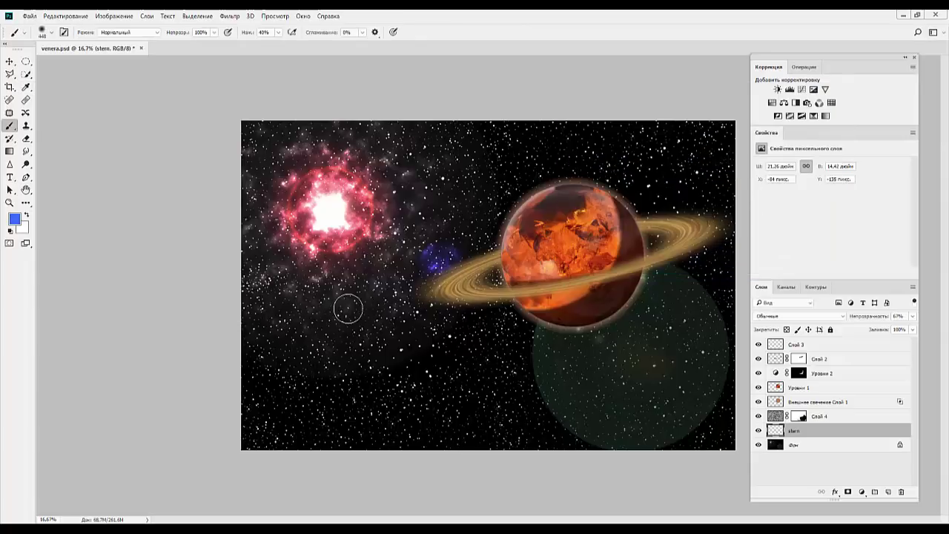
right_click(415, 334)
drag(511, 296, 521, 297)
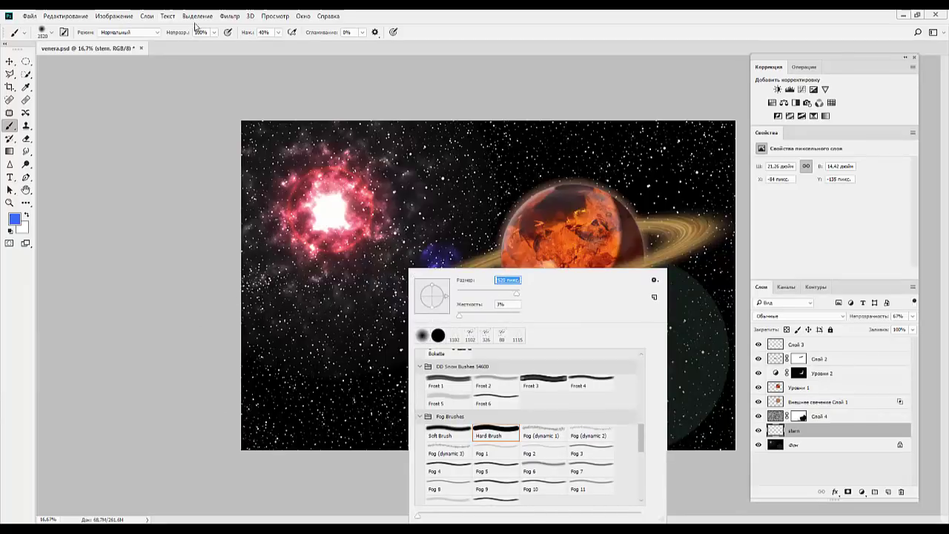
Step: At 5% opacity, paint faint blue nebula in the lower-left and upper-right sky
drag(181, 36, 171, 35)
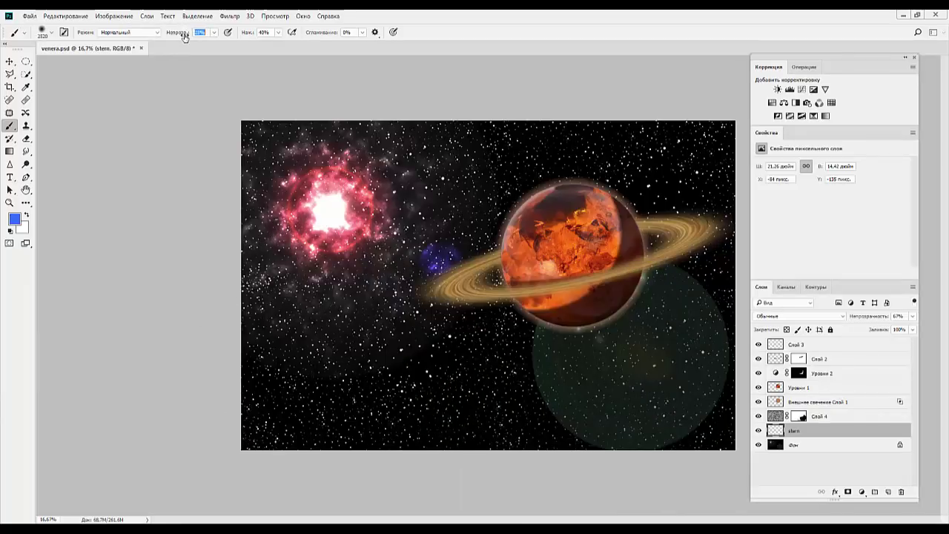
mouse_move(329, 349)
mouse_down()
mouse_move(246, 430)
mouse_move(280, 393)
mouse_up()
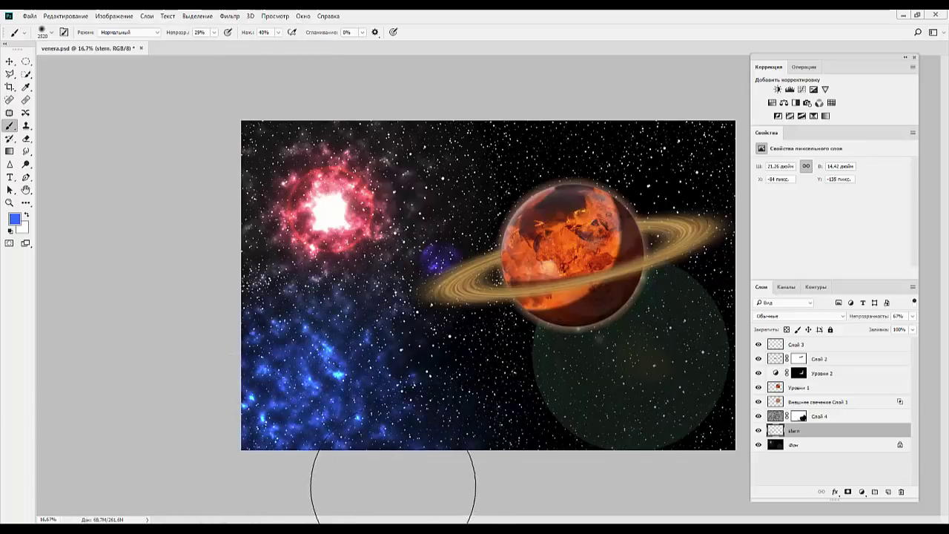
mouse_move(657, 127)
mouse_down()
mouse_move(689, 148)
mouse_move(615, 169)
mouse_move(598, 223)
mouse_up()
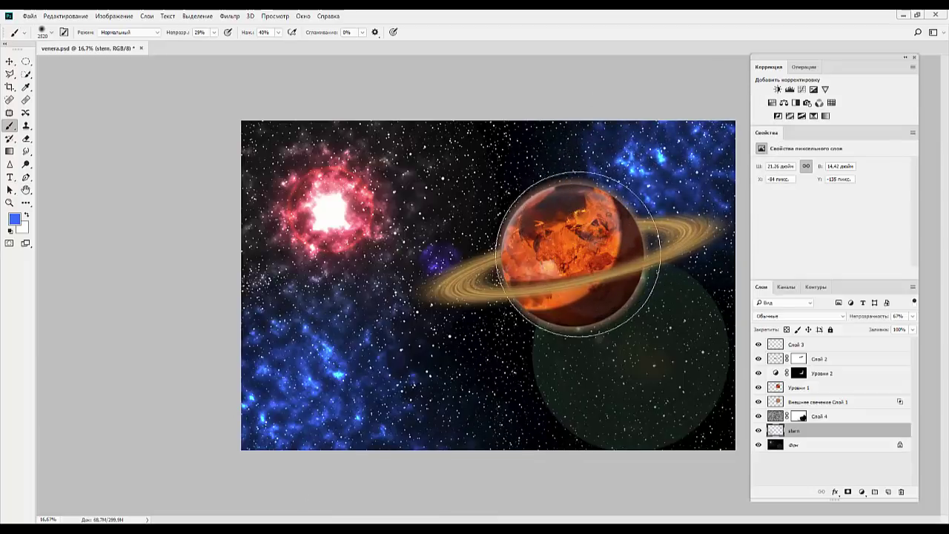
Step: With a much smaller brush, brighten the lower blue nebula and its left edge
right_click(547, 268)
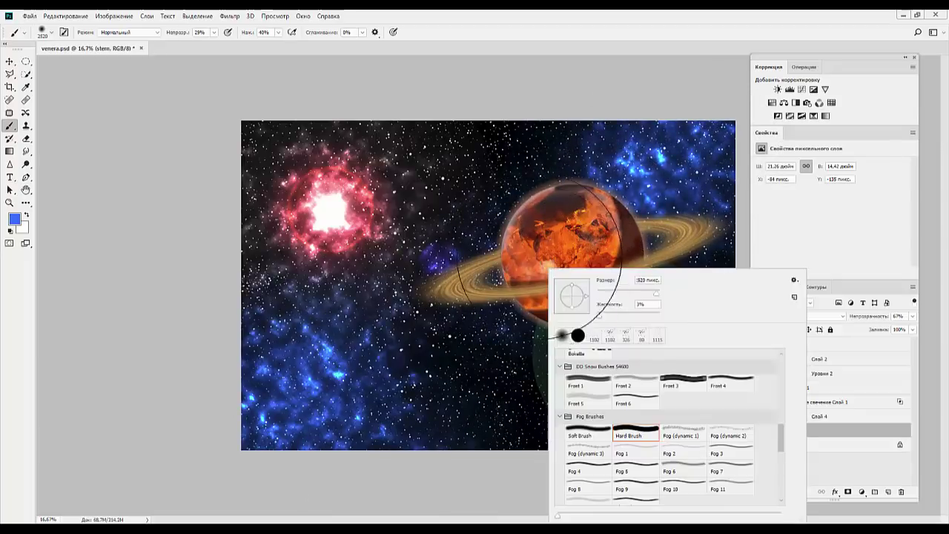
drag(656, 294, 639, 294)
key(Return)
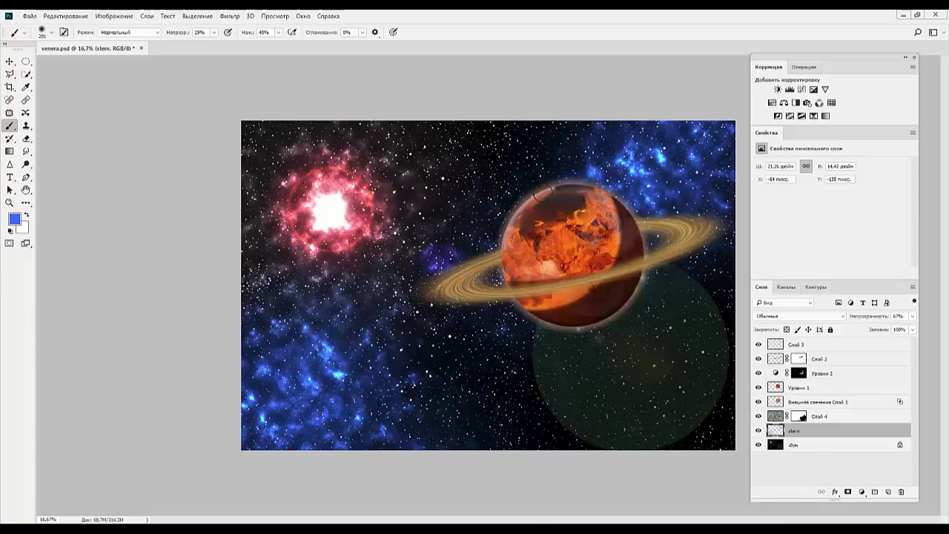
mouse_move(450, 312)
mouse_down()
mouse_move(401, 356)
mouse_move(371, 322)
mouse_move(210, 411)
mouse_up()
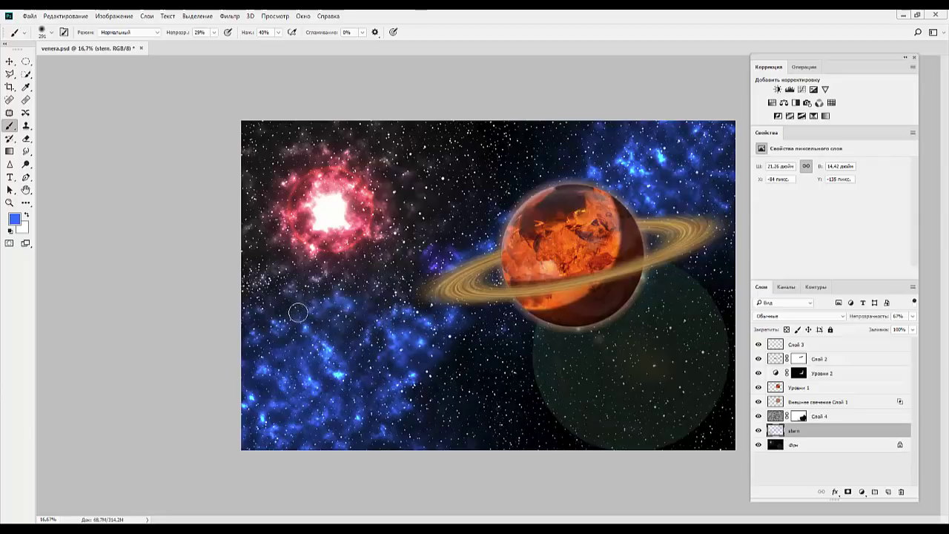
drag(345, 421, 242, 305)
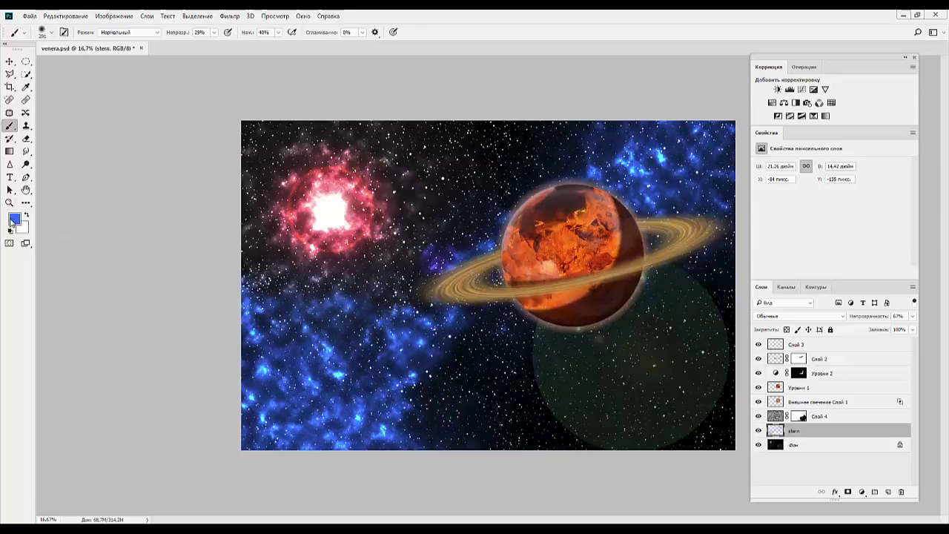
click(12, 220)
Step: Paint cyan streaks over the lower and upper-right blue nebula clouds around the ring
click(707, 176)
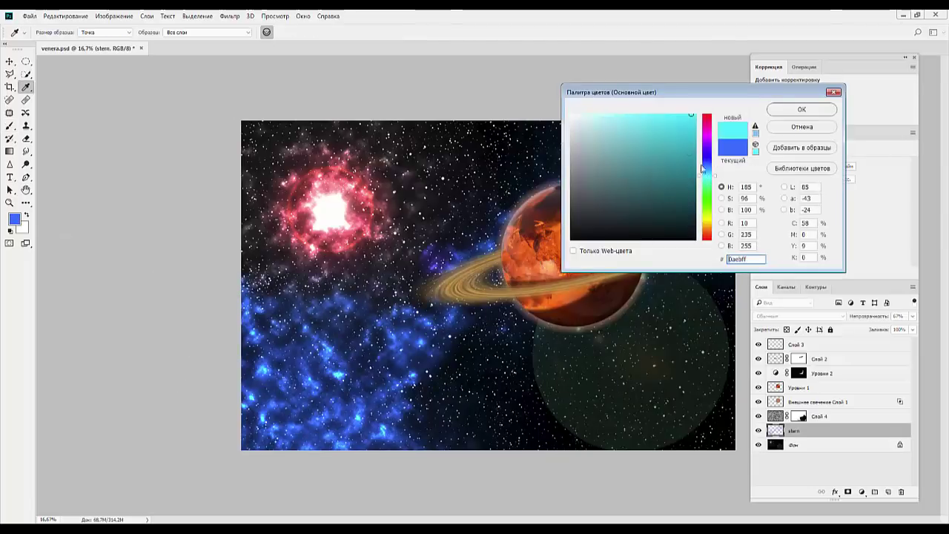
drag(678, 123, 680, 104)
click(801, 110)
mouse_move(377, 341)
mouse_down()
mouse_move(413, 381)
mouse_move(374, 402)
mouse_move(364, 434)
mouse_move(386, 441)
mouse_move(400, 425)
mouse_move(445, 445)
mouse_up()
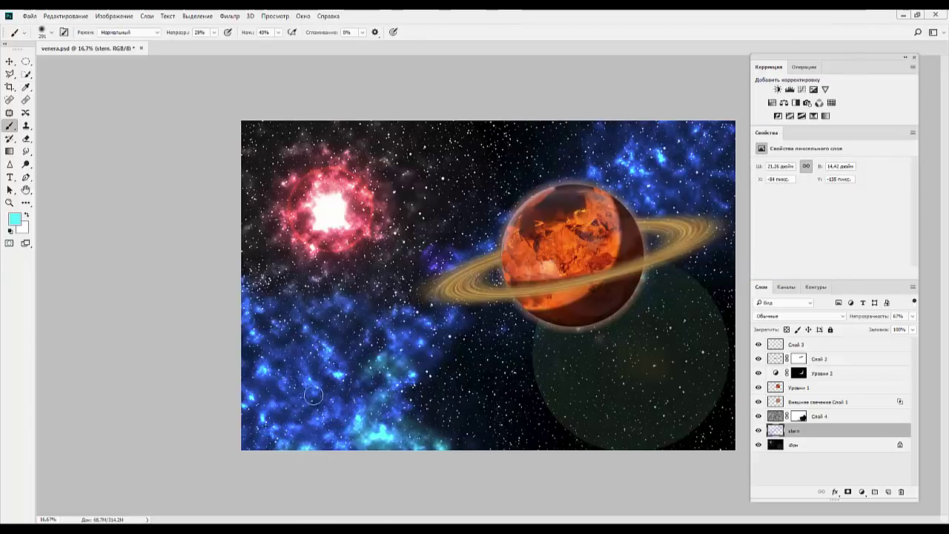
mouse_move(363, 364)
mouse_down()
mouse_move(405, 326)
mouse_move(356, 331)
mouse_move(367, 313)
mouse_move(453, 306)
mouse_move(249, 319)
mouse_move(256, 393)
mouse_move(292, 364)
mouse_move(284, 272)
mouse_move(256, 301)
mouse_move(194, 289)
mouse_up()
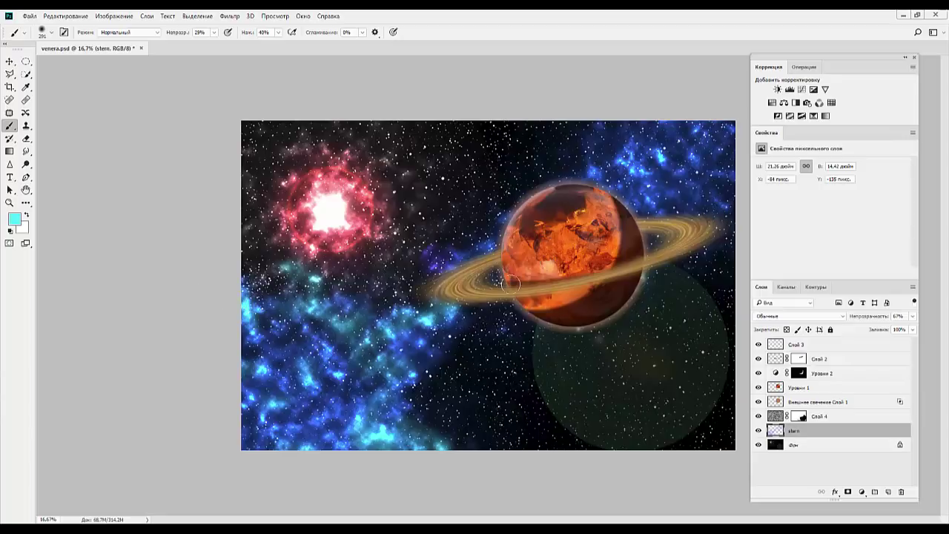
mouse_move(470, 324)
mouse_down()
mouse_move(486, 313)
mouse_move(480, 323)
mouse_move(494, 334)
mouse_move(452, 334)
mouse_move(451, 352)
mouse_move(409, 396)
mouse_move(468, 346)
mouse_move(508, 366)
mouse_move(462, 383)
mouse_move(453, 304)
mouse_move(532, 329)
mouse_move(511, 344)
mouse_up()
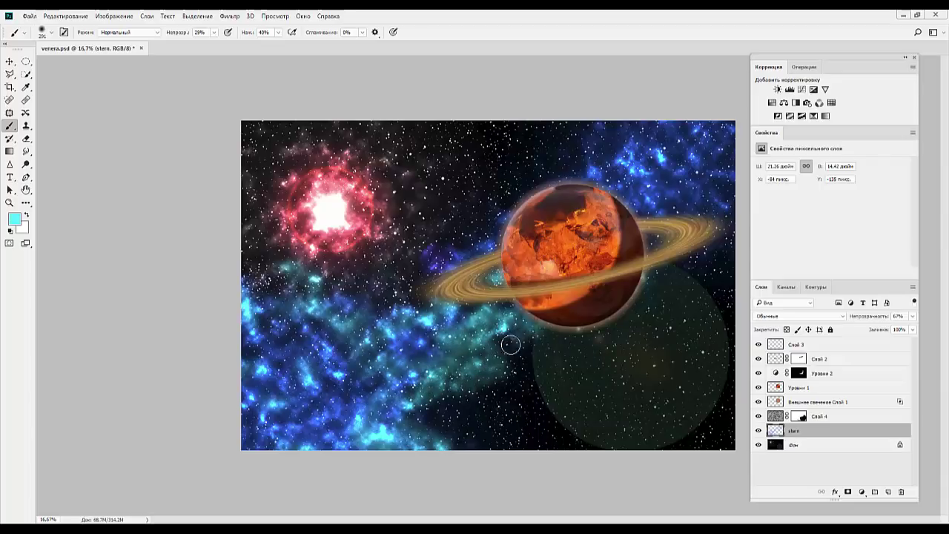
mouse_move(660, 214)
mouse_down()
mouse_move(703, 208)
mouse_move(682, 172)
mouse_move(703, 145)
mouse_move(664, 160)
mouse_move(638, 131)
mouse_move(605, 169)
mouse_move(575, 178)
mouse_move(613, 130)
mouse_move(681, 100)
mouse_up()
mouse_move(526, 359)
mouse_down()
mouse_move(529, 327)
mouse_move(473, 386)
mouse_move(450, 428)
mouse_up()
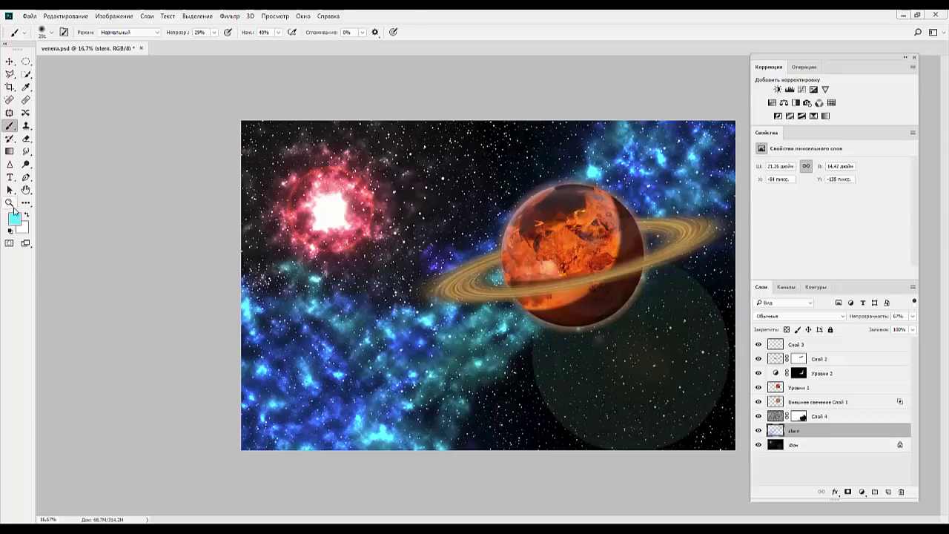
Step: Switch the paint colour to magenta and add faint accents in the lower and upper-right nebula
click(14, 218)
drag(709, 174, 710, 139)
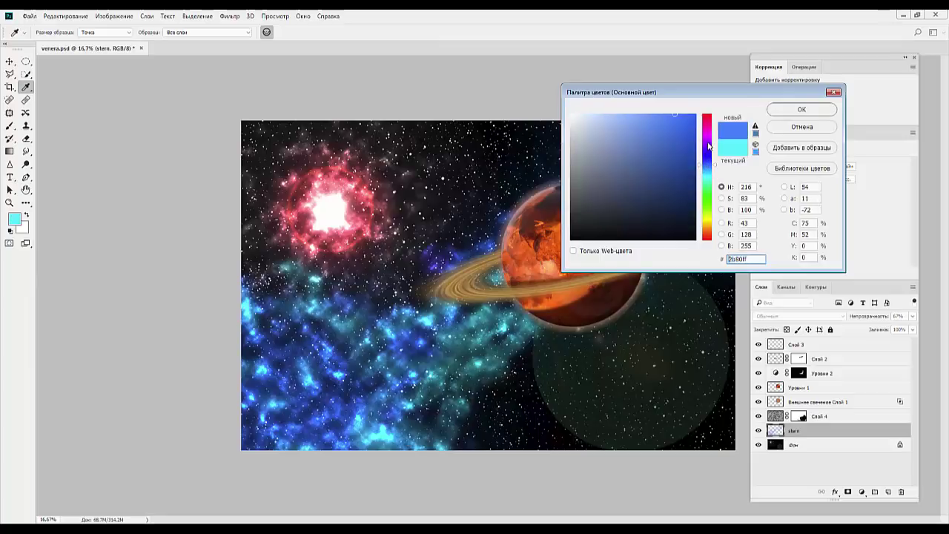
click(777, 112)
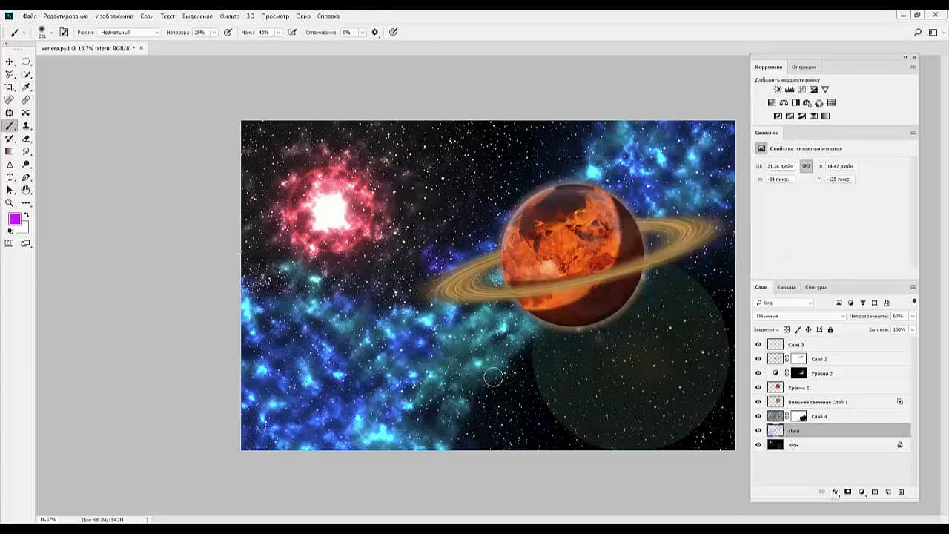
mouse_move(469, 391)
mouse_down()
mouse_move(434, 440)
mouse_move(401, 310)
mouse_up()
mouse_move(629, 157)
mouse_down()
mouse_move(742, 190)
mouse_move(642, 220)
mouse_up()
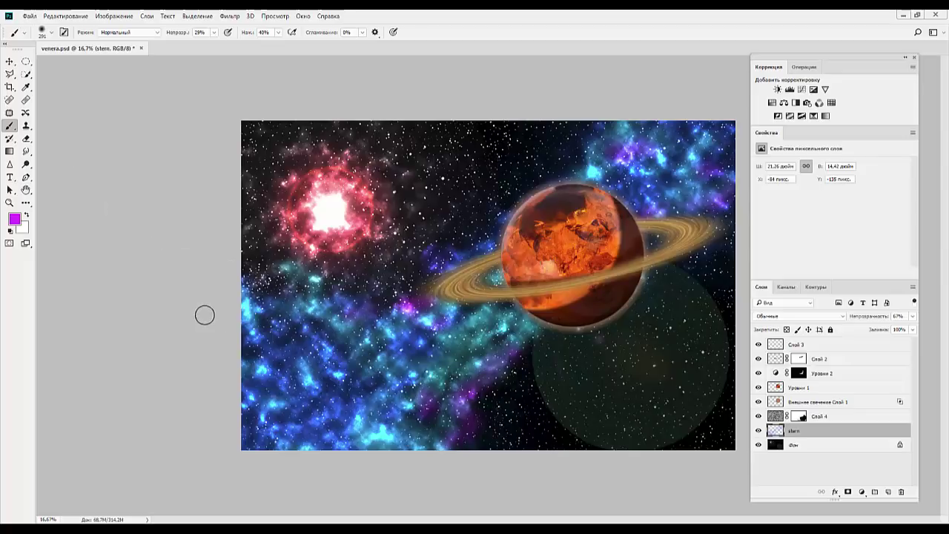
Step: Target Слой 4's layer mask with a 480 px brush at 100% opacity
click(800, 416)
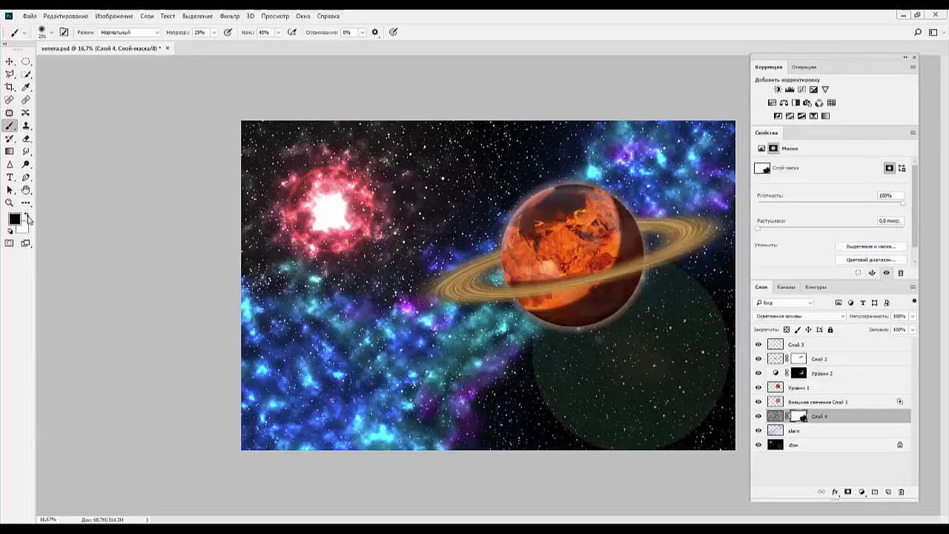
right_click(377, 270)
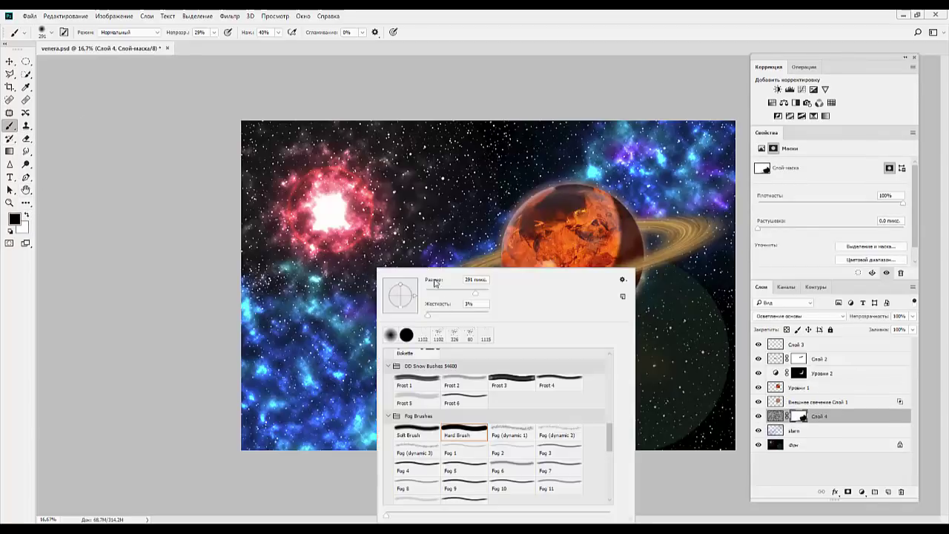
text(480)
key(Return)
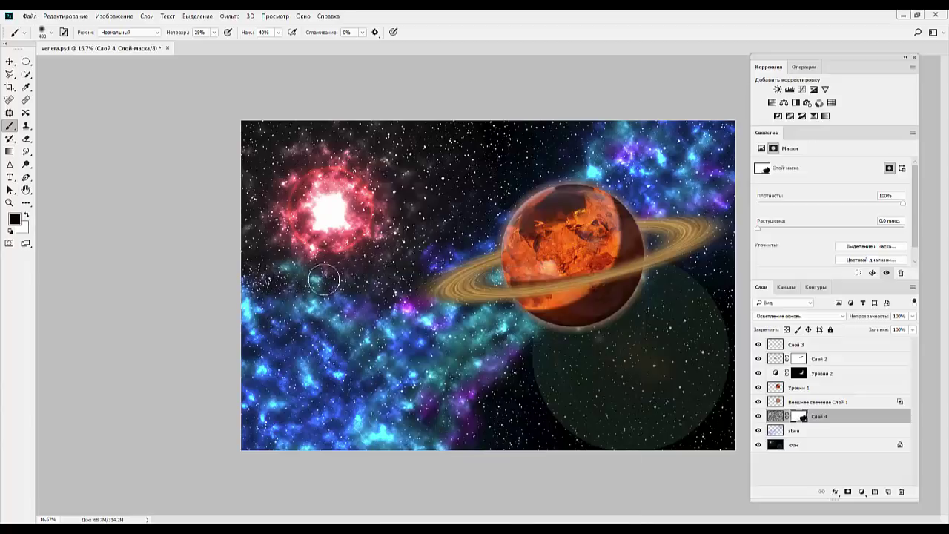
drag(184, 32, 205, 33)
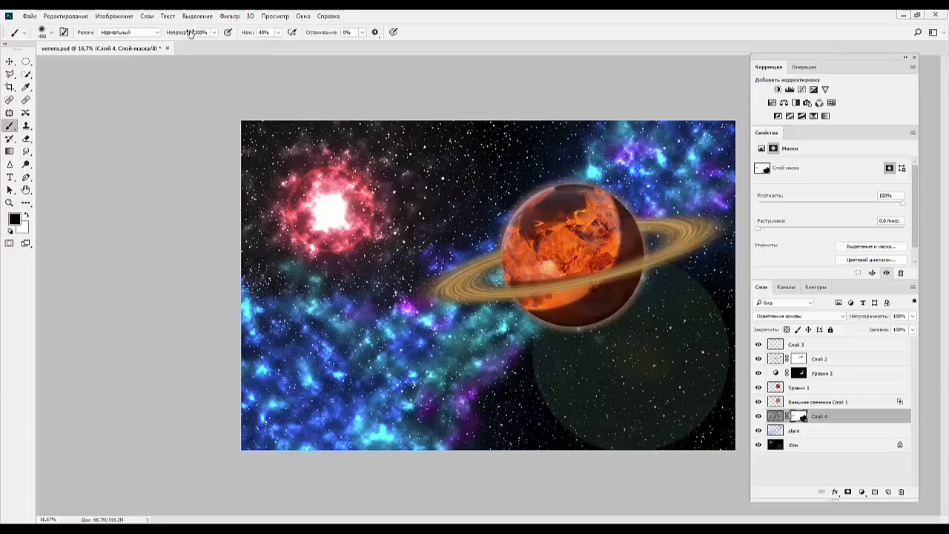
Step: Mask out part of the red nebula around the star, then undo those strokes
mouse_move(360, 181)
mouse_down()
mouse_move(373, 210)
mouse_move(344, 212)
mouse_up()
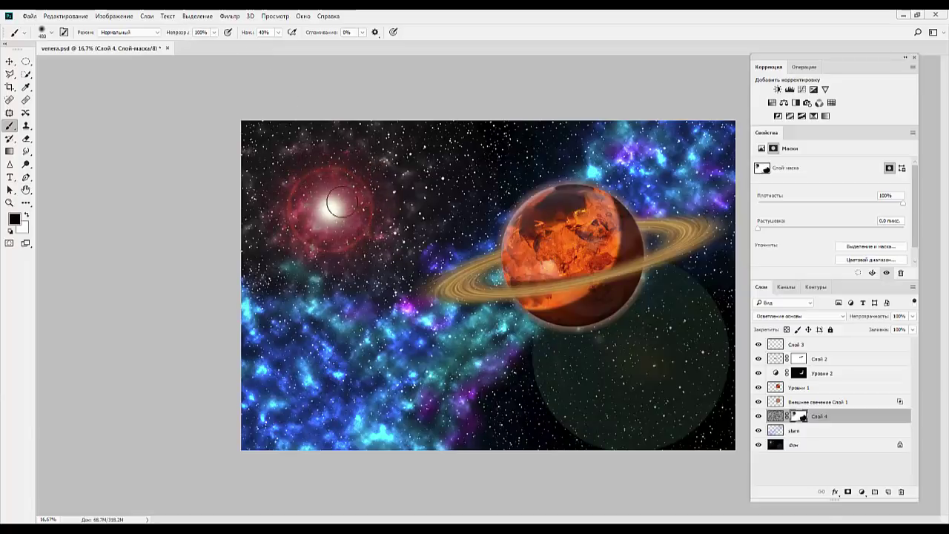
mouse_move(345, 212)
mouse_down()
mouse_move(305, 223)
mouse_move(341, 252)
mouse_up()
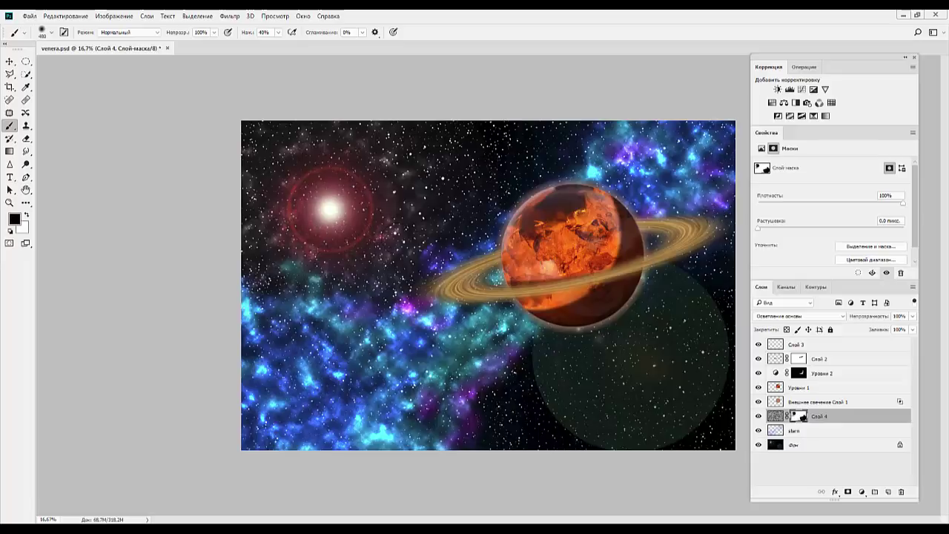
click(26, 190)
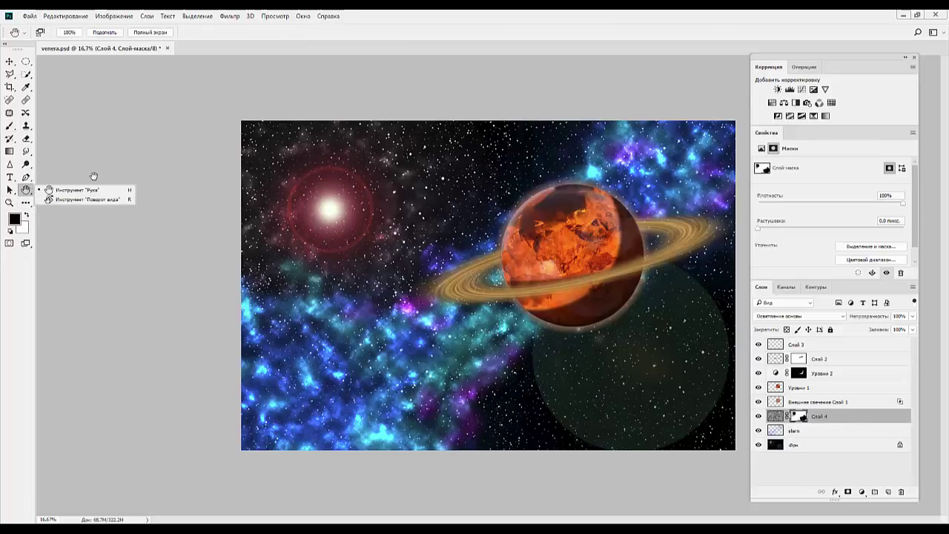
key(ctrl+z)
key(ctrl+z)
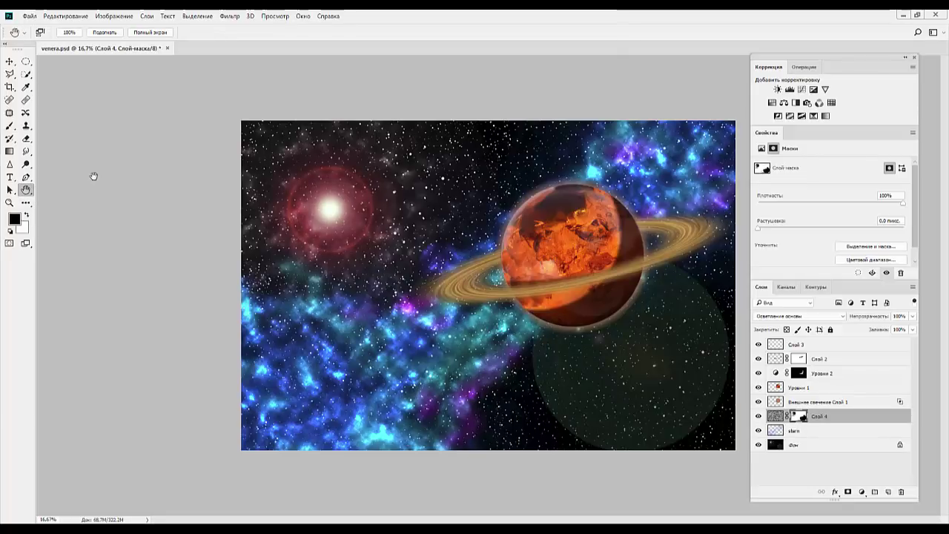
key(ctrl+z)
key(ctrl+z)
key(ctrl+z)
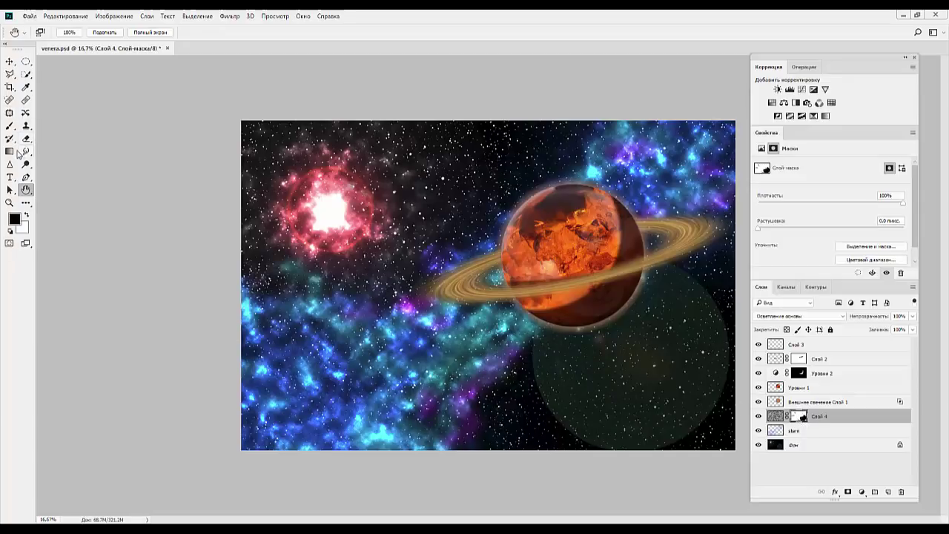
Step: Mask down the lower blue nebula, its magenta and purple glow, and the top-right nebula
click(10, 126)
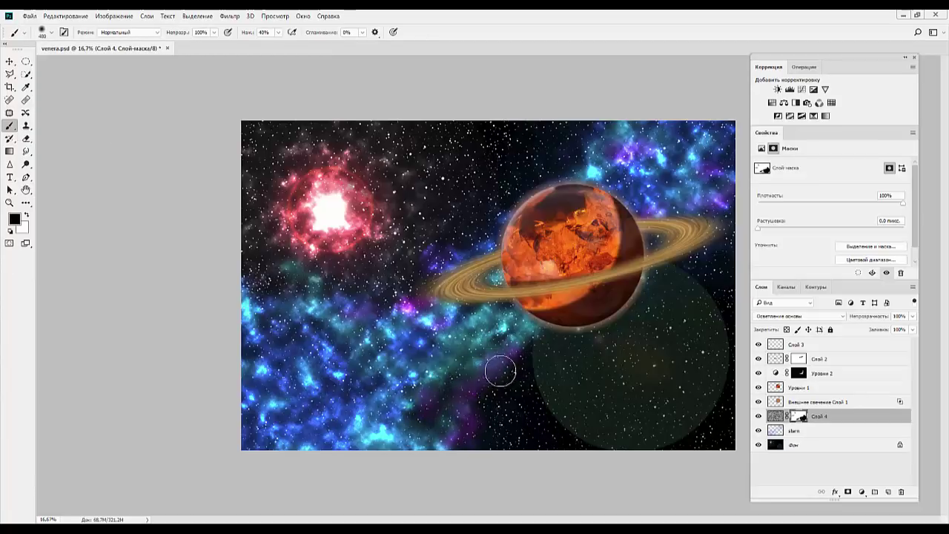
drag(345, 331, 291, 372)
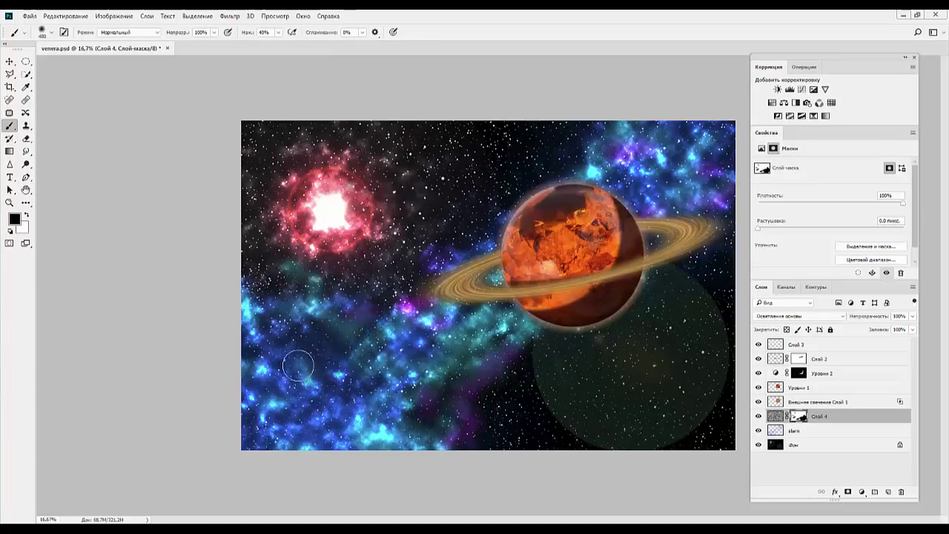
mouse_move(392, 315)
mouse_down()
mouse_move(414, 308)
mouse_move(307, 333)
mouse_move(256, 323)
mouse_move(239, 346)
mouse_move(262, 371)
mouse_up()
drag(436, 321, 409, 314)
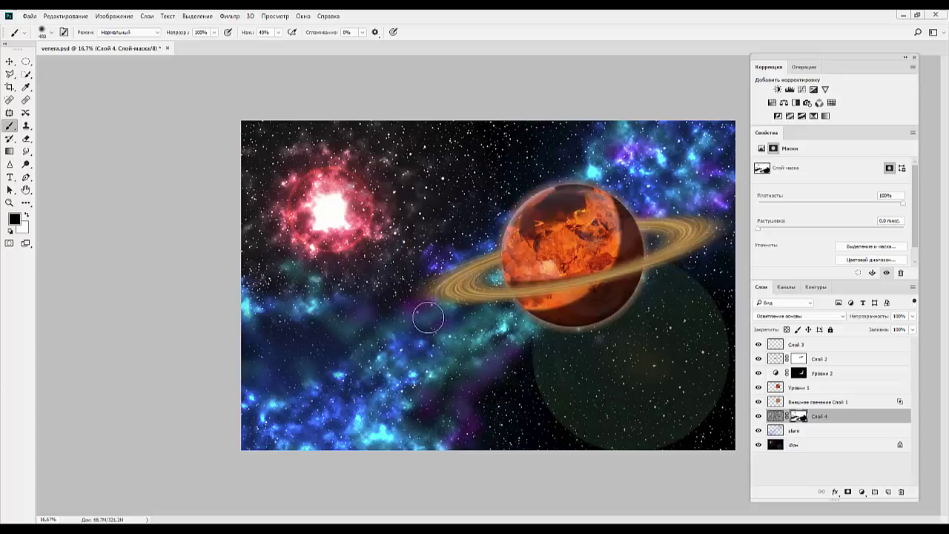
drag(307, 388, 155, 439)
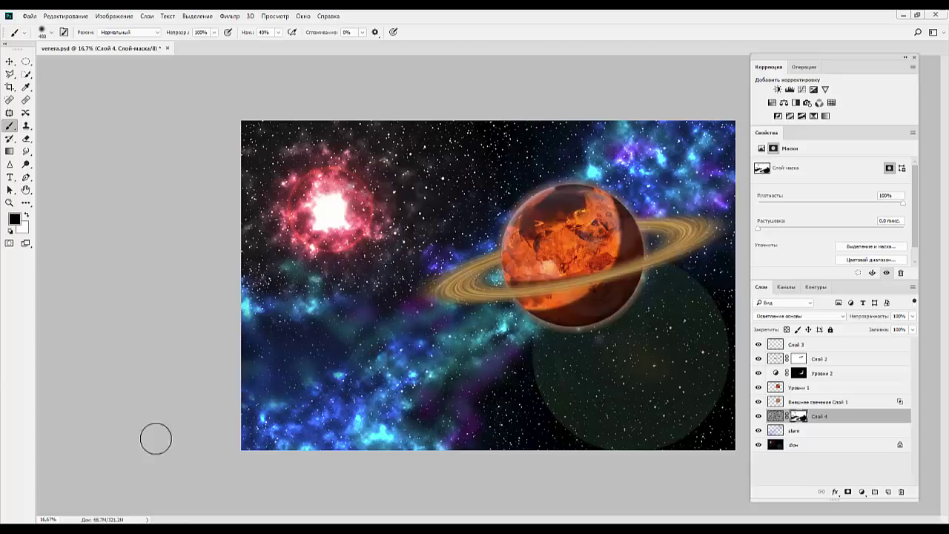
mouse_move(614, 155)
mouse_down()
mouse_move(680, 126)
mouse_move(601, 137)
mouse_move(657, 159)
mouse_up()
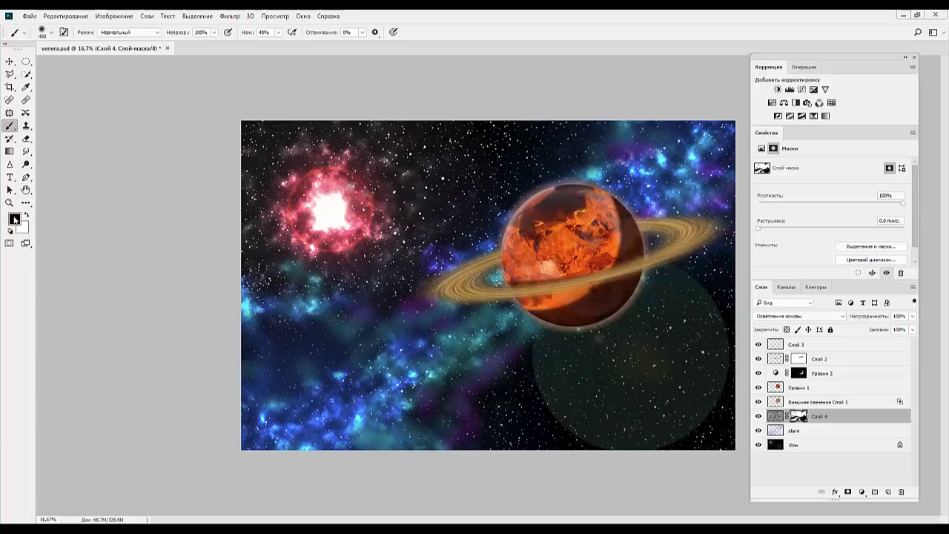
Step: Set the foreground colour to the vivid blue 0551ff
click(14, 219)
click(708, 164)
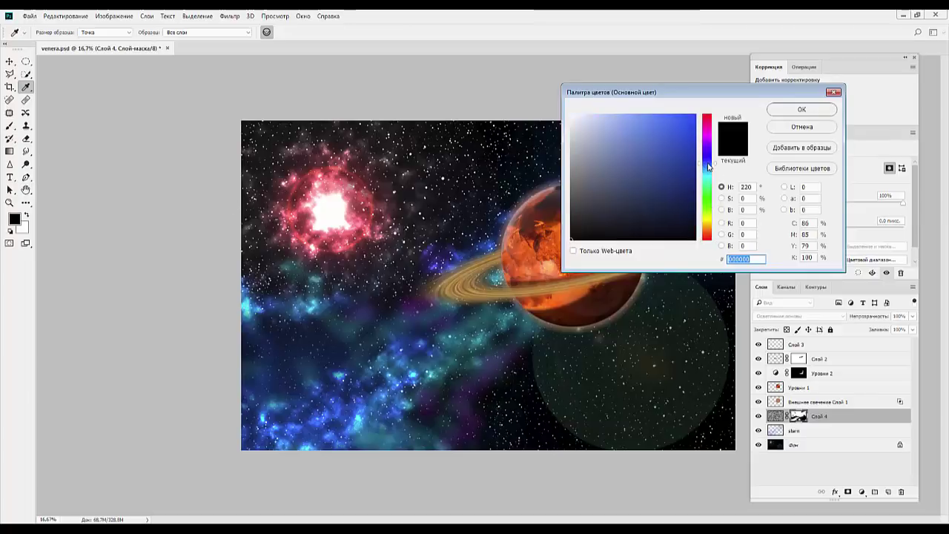
click(663, 114)
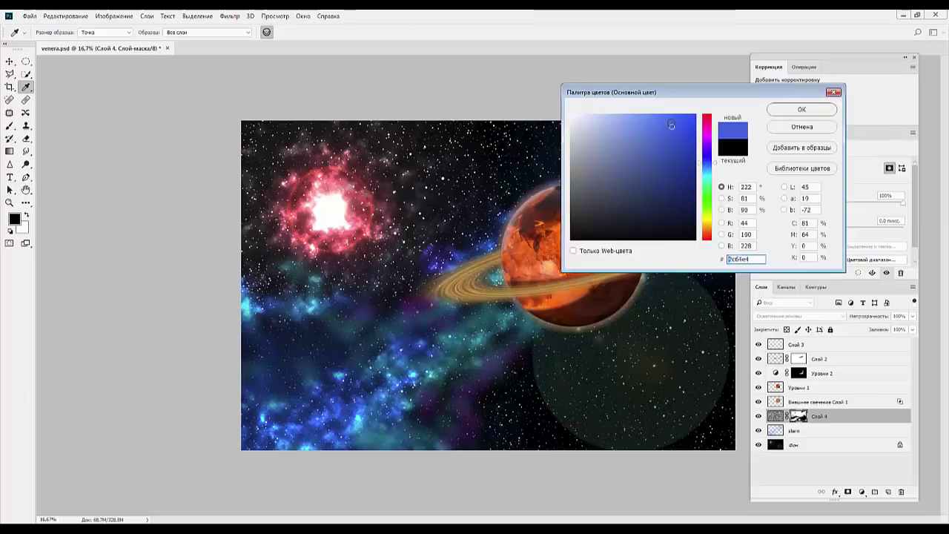
click(802, 110)
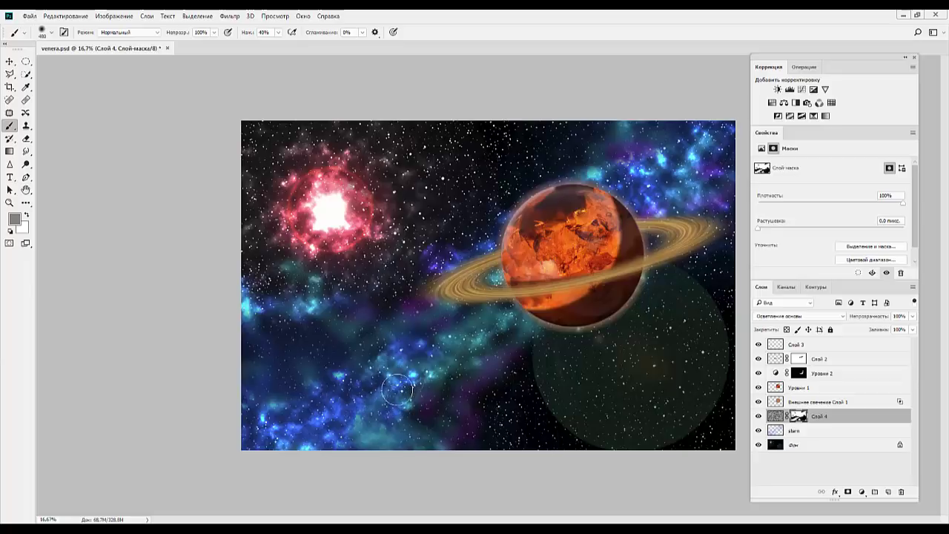
click(17, 218)
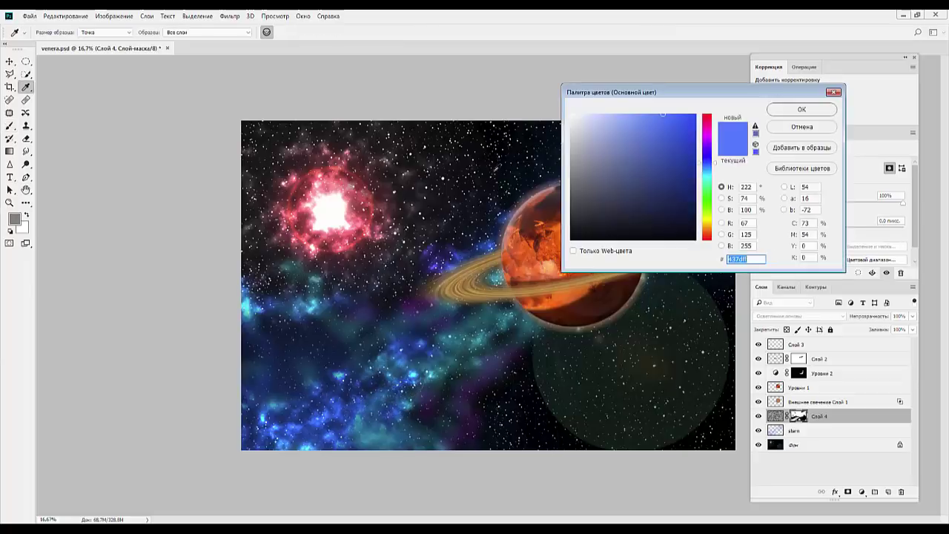
click(783, 109)
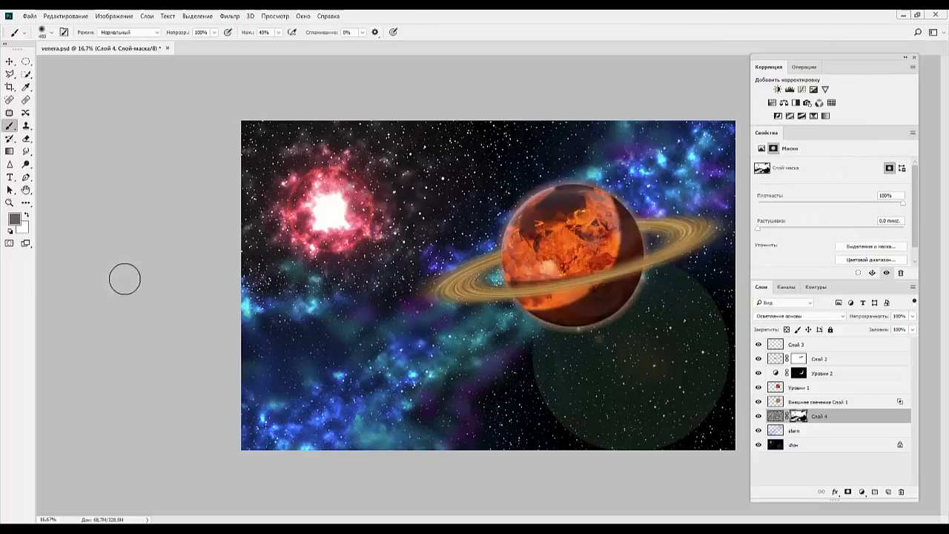
click(15, 219)
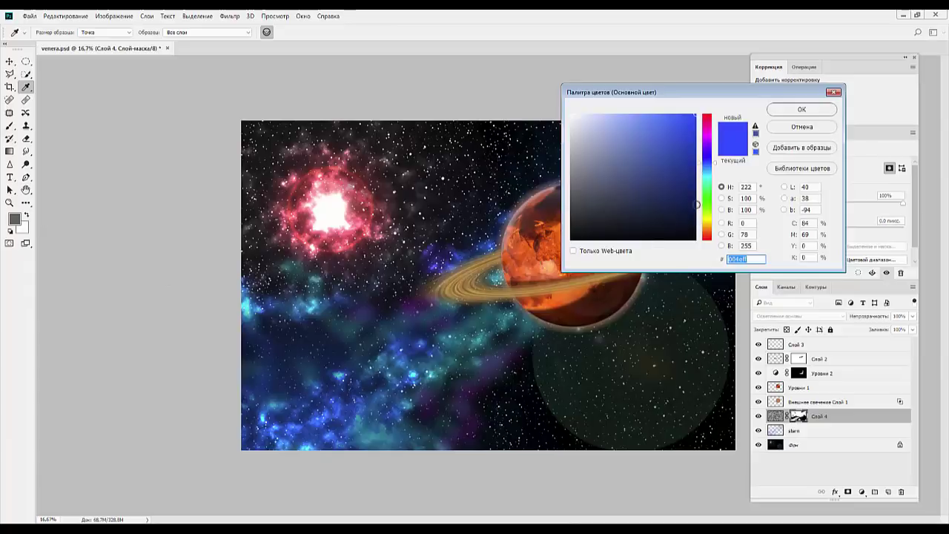
click(801, 127)
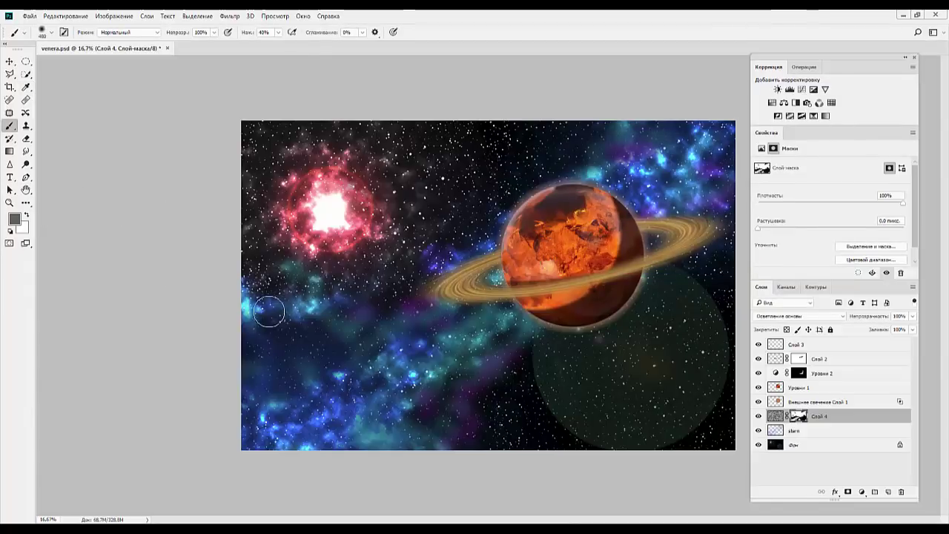
click(14, 219)
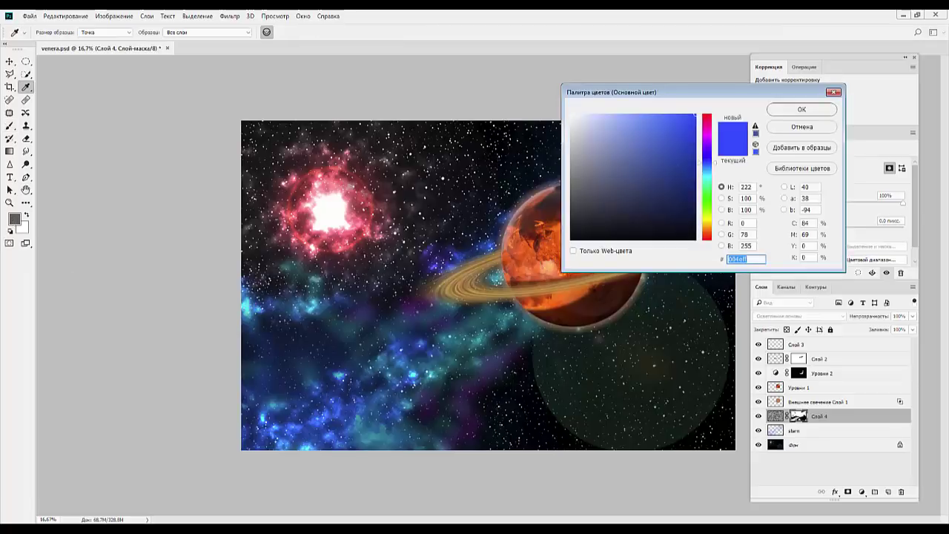
text(0551ff)
click(791, 110)
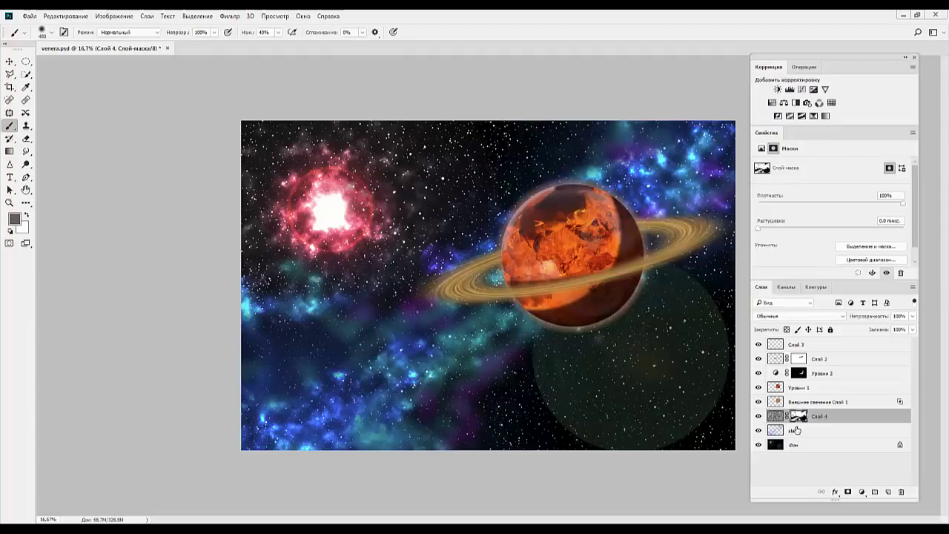
Step: On the stern layer, paint a soft blue glow into the lower-left nebula
click(797, 430)
click(14, 218)
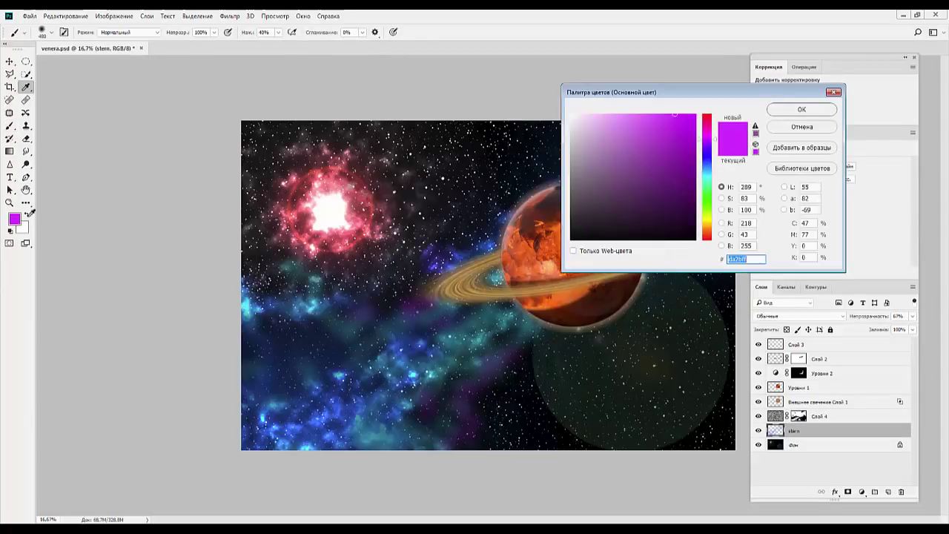
click(707, 170)
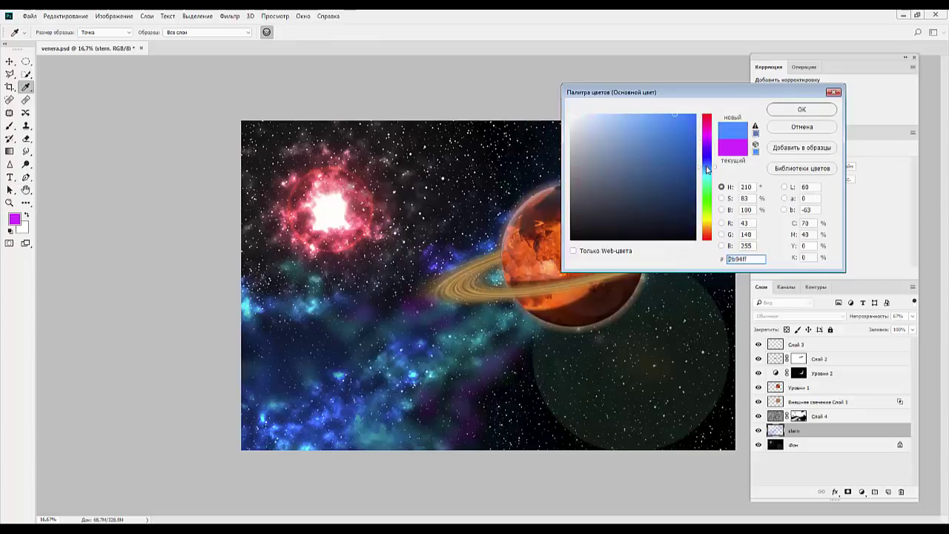
click(800, 110)
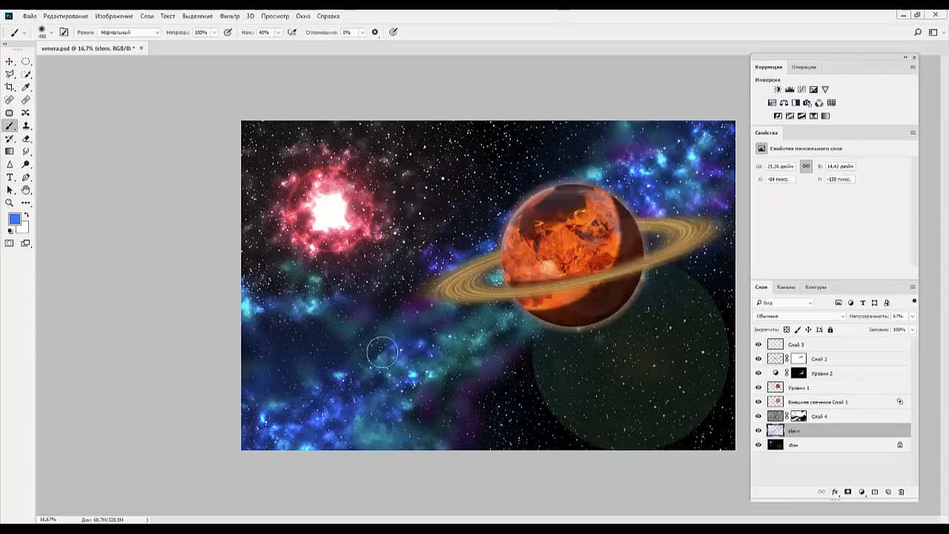
mouse_move(347, 360)
mouse_down()
mouse_move(339, 349)
mouse_move(312, 361)
mouse_move(334, 373)
mouse_move(250, 398)
mouse_up()
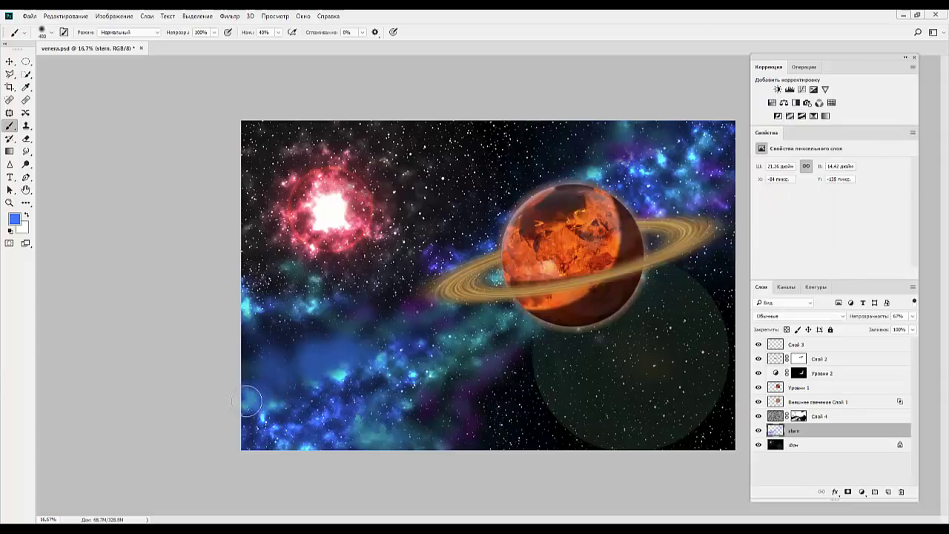
mouse_move(333, 373)
mouse_down()
mouse_move(304, 419)
mouse_move(386, 360)
mouse_move(345, 389)
mouse_move(261, 408)
mouse_move(252, 442)
mouse_up()
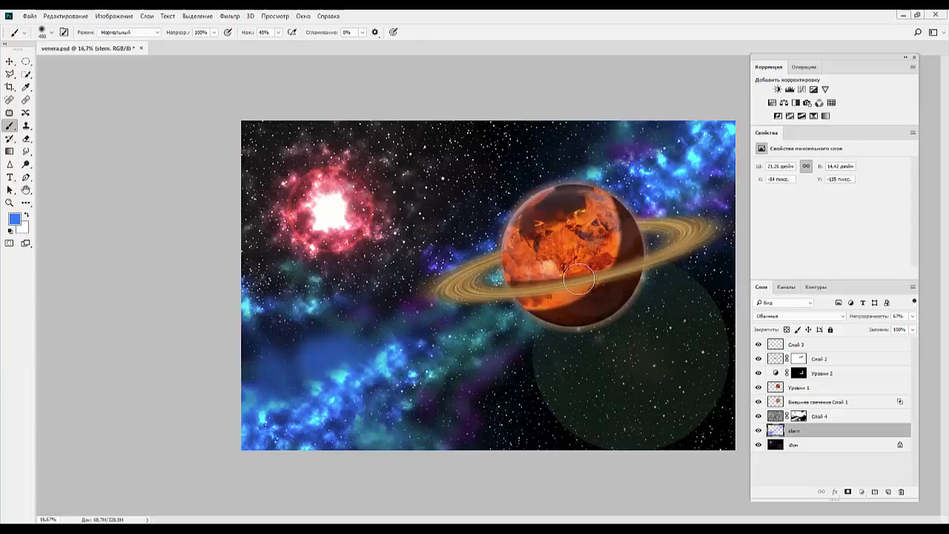
Step: Try merging Слой 4 with stern and undo, then apply Слой 4's layer mask permanently
click(832, 422)
shift+click(826, 430)
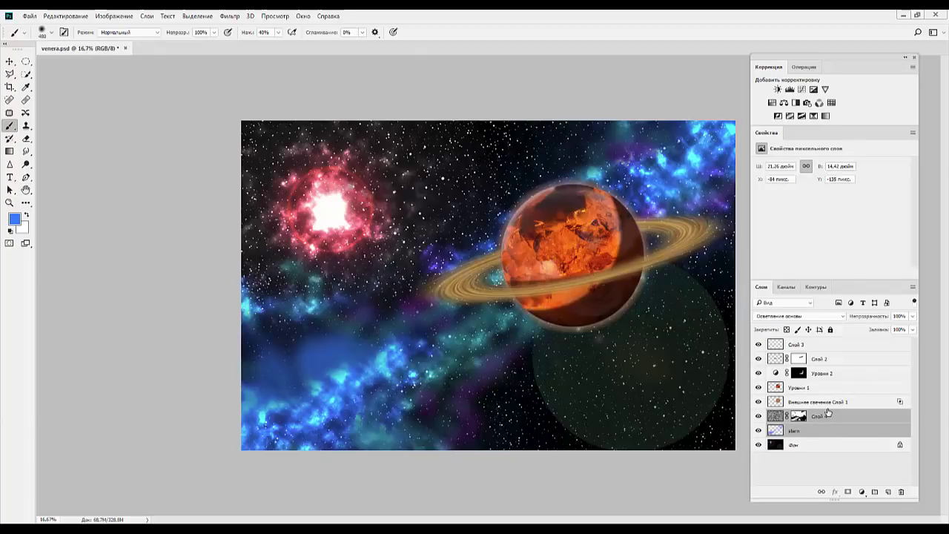
key(ctrl+e)
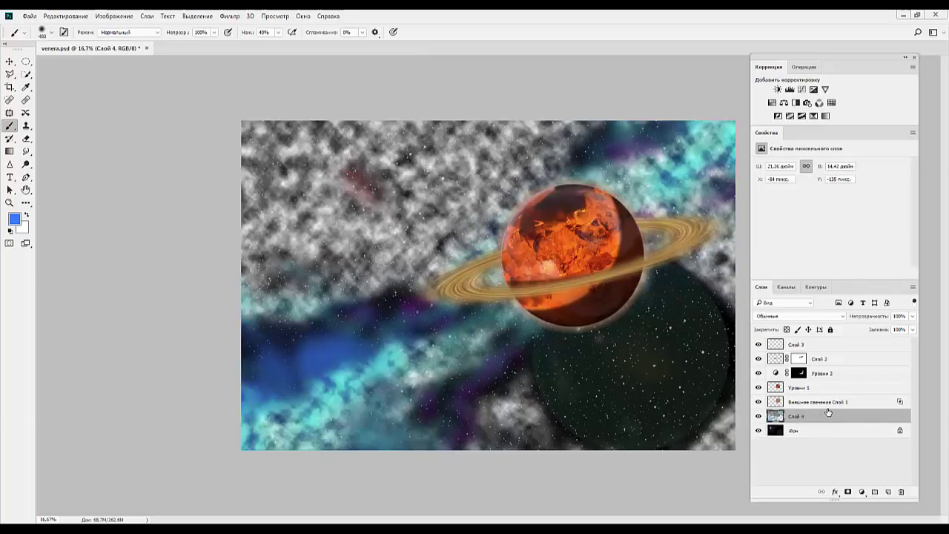
key(ctrl+z)
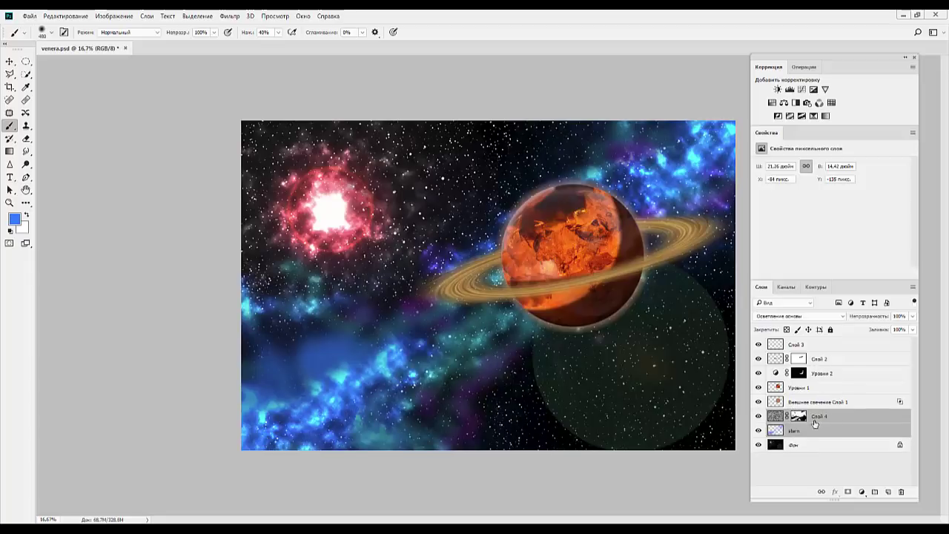
click(801, 417)
right_click(801, 417)
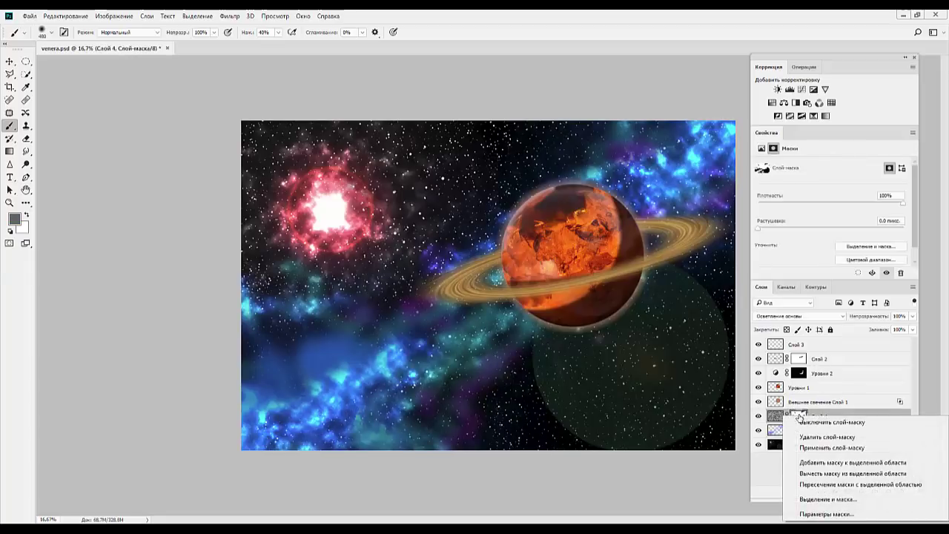
click(826, 448)
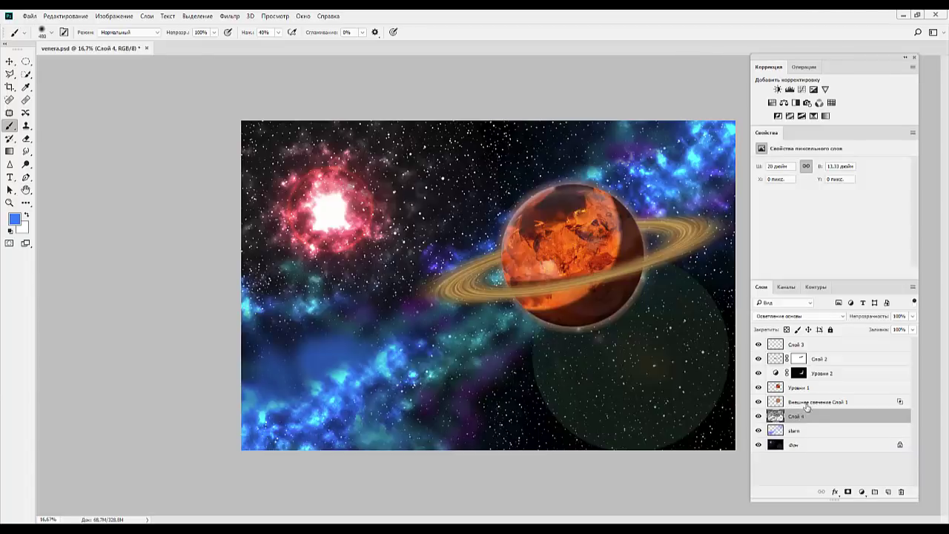
Step: Lower the stern layer's opacity to 40%
click(804, 431)
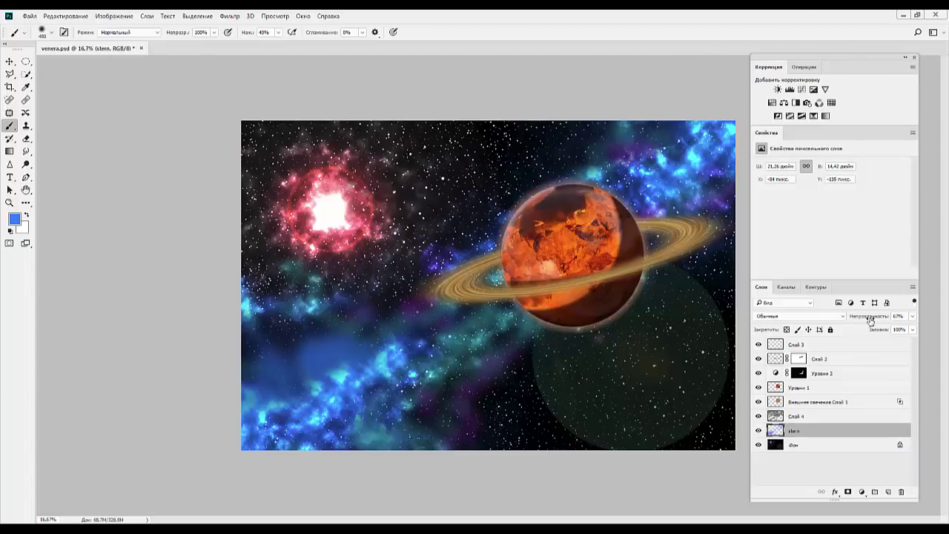
mouse_move(871, 319)
mouse_down()
mouse_move(881, 316)
mouse_move(865, 314)
mouse_move(876, 315)
mouse_up()
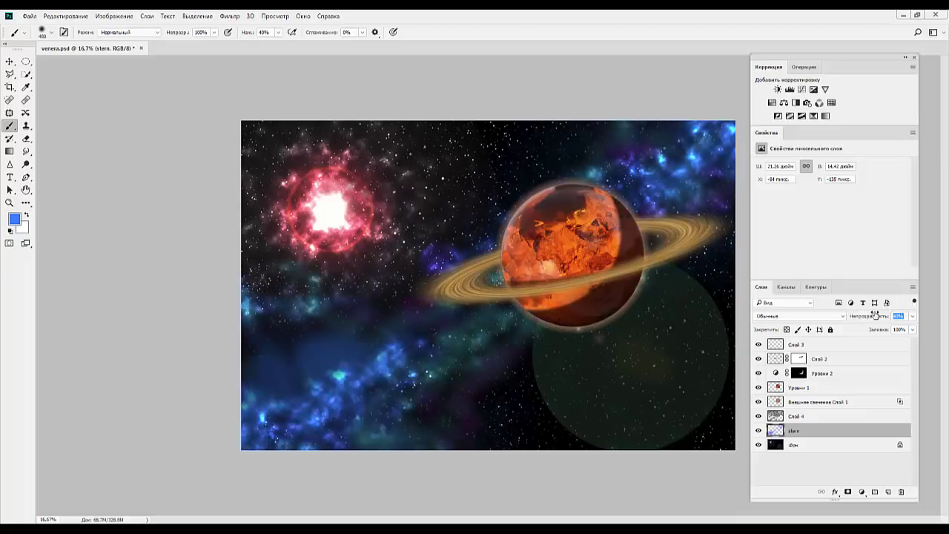
click(807, 404)
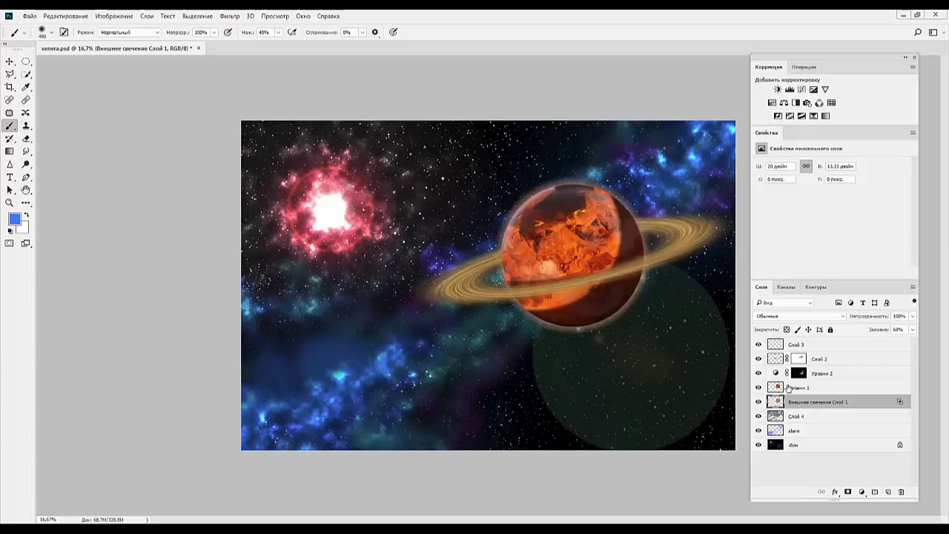
click(789, 388)
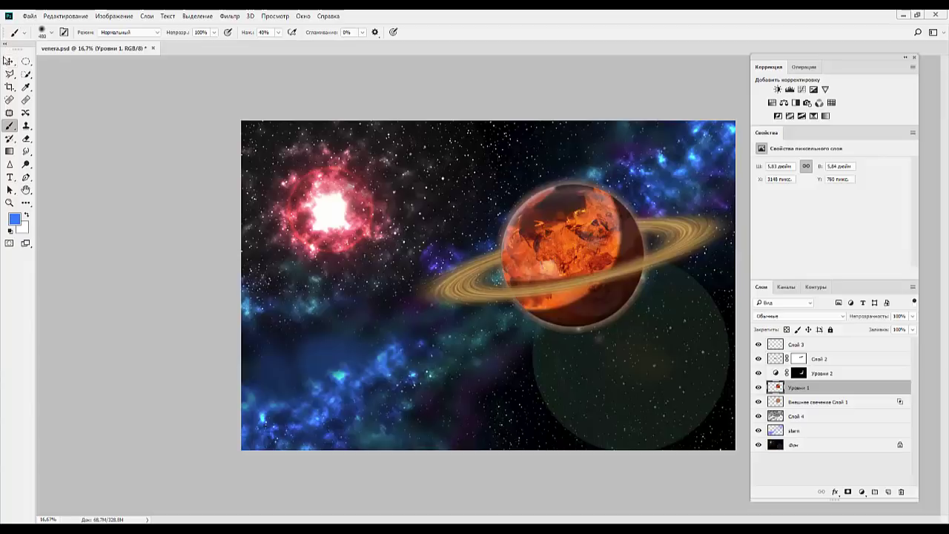
click(10, 64)
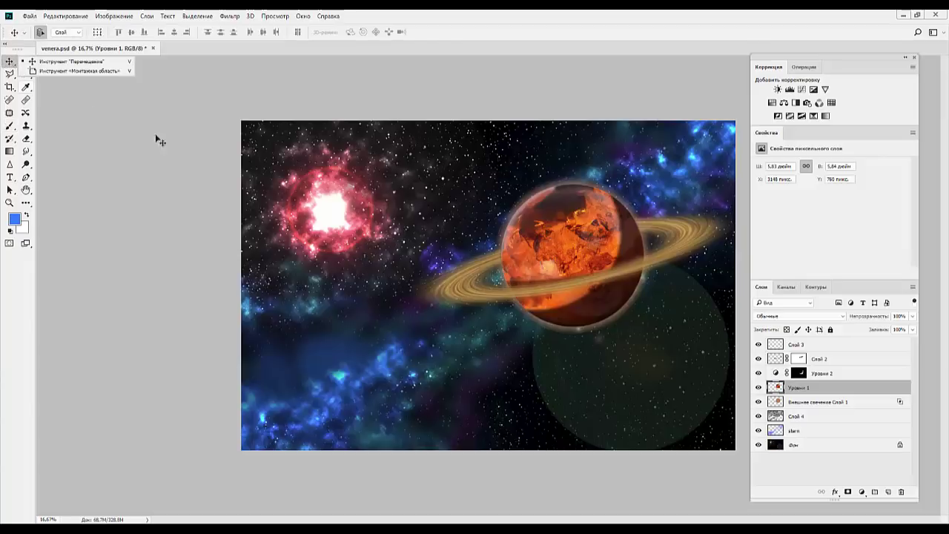
click(547, 265)
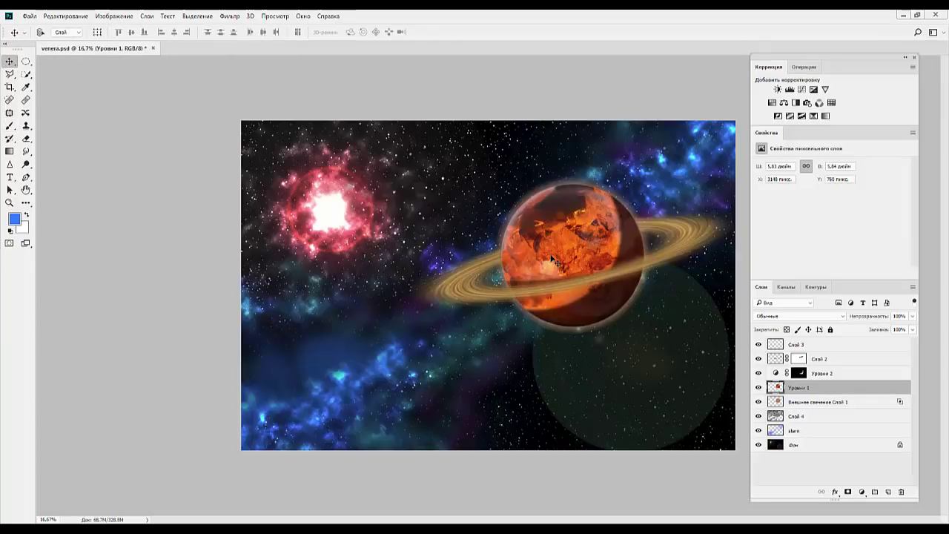
drag(549, 258, 475, 401)
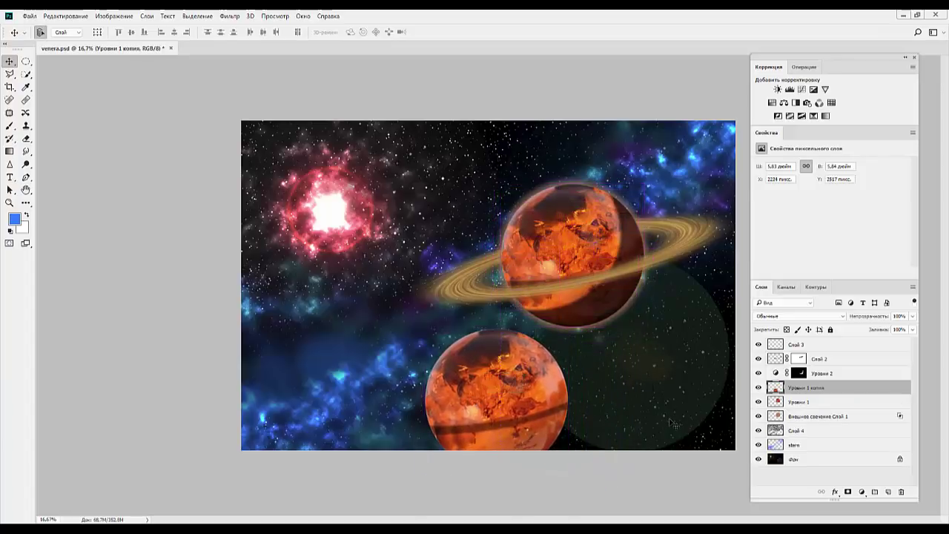
drag(673, 423, 669, 421)
key(ctrl+t)
drag(656, 385, 438, 377)
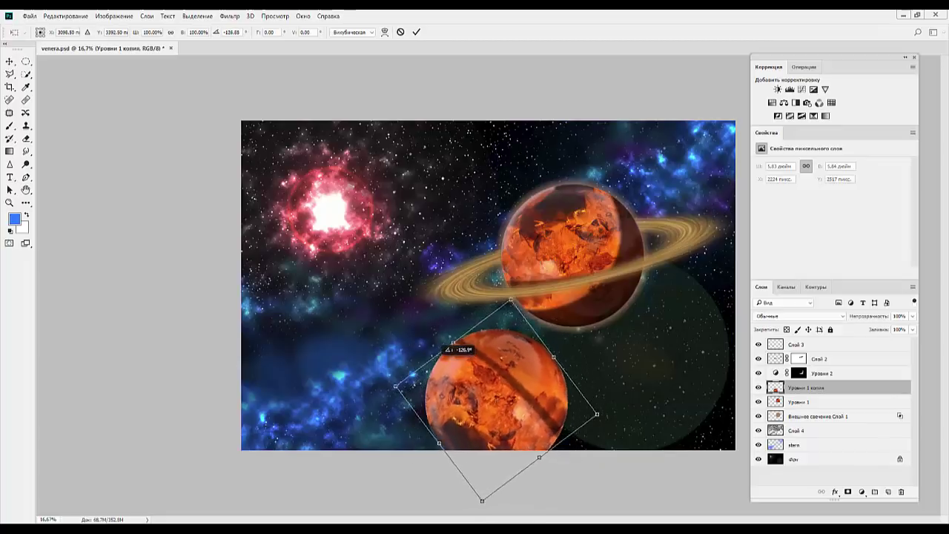
mouse_move(438, 377)
mouse_down()
mouse_move(475, 319)
mouse_move(431, 392)
mouse_up()
mouse_move(592, 364)
mouse_down()
mouse_move(437, 421)
mouse_move(523, 321)
mouse_move(512, 352)
mouse_up()
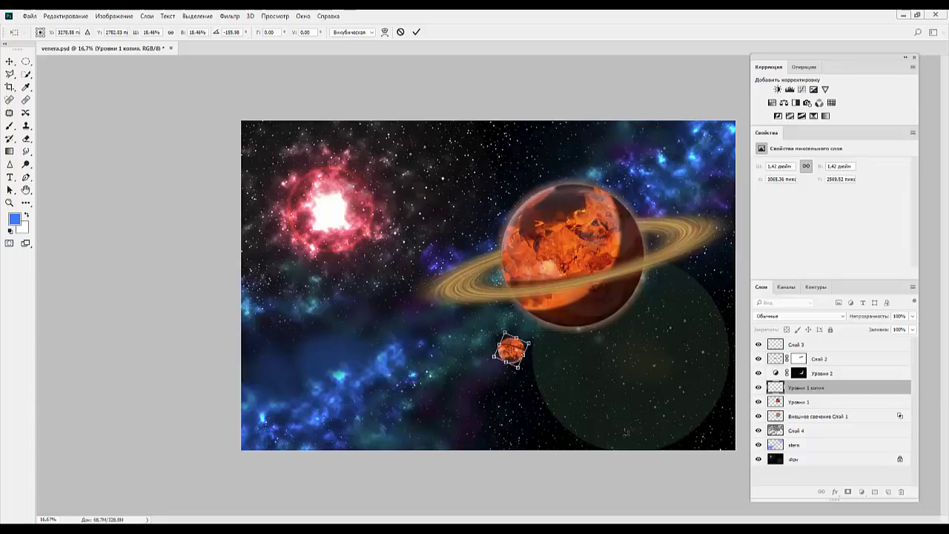
key(Return)
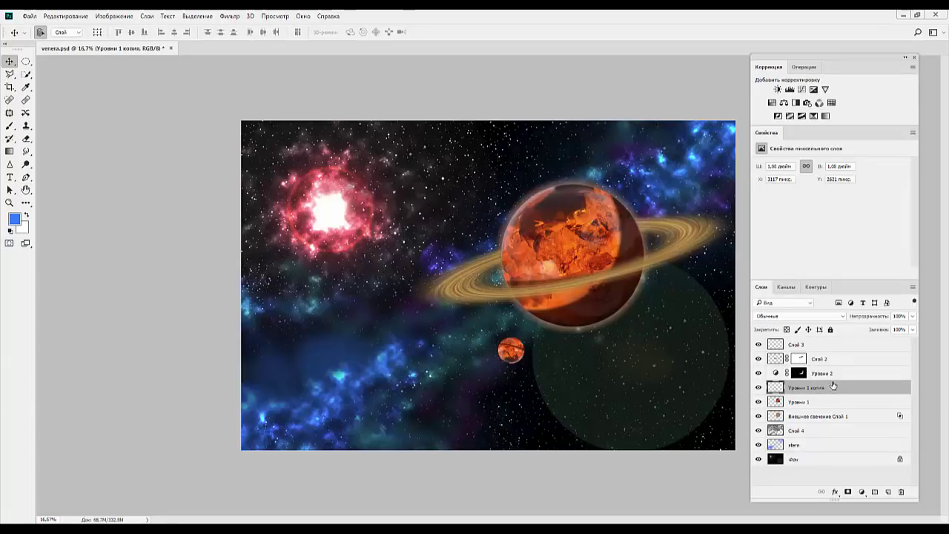
drag(833, 385, 902, 492)
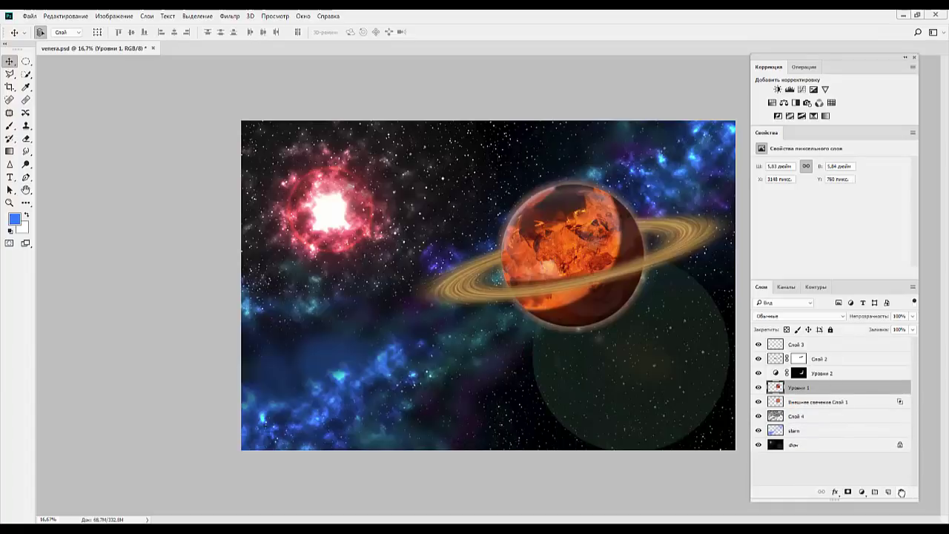
Step: Open the glaxis7 image from the universen folder via File > Open
click(29, 16)
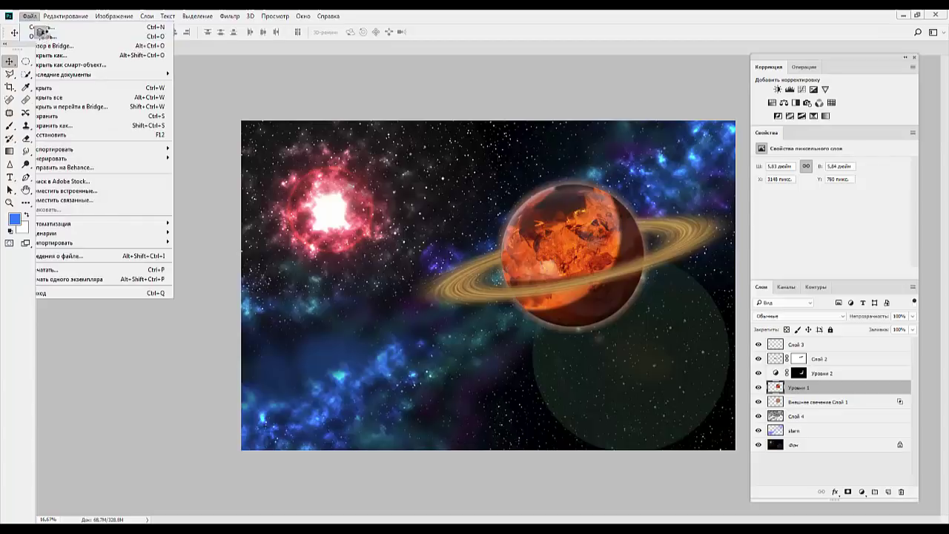
click(43, 35)
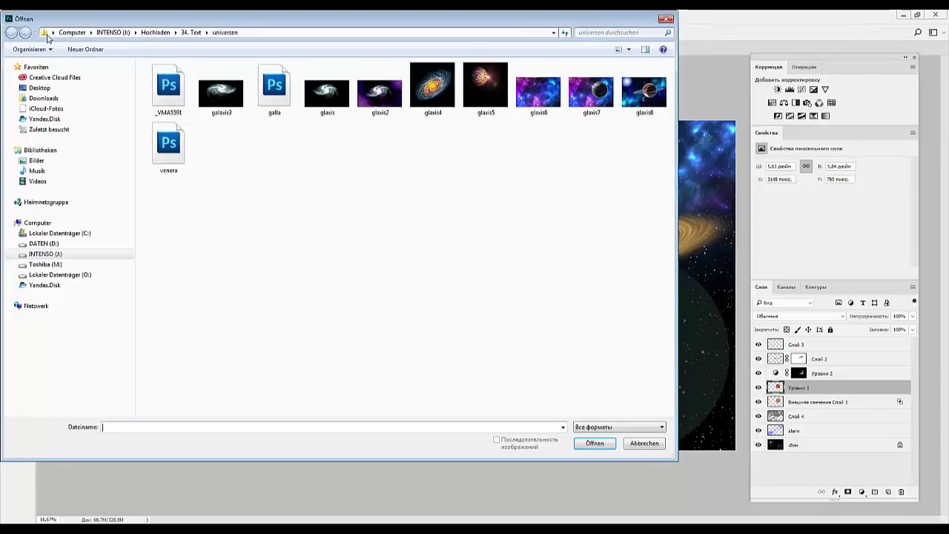
click(273, 95)
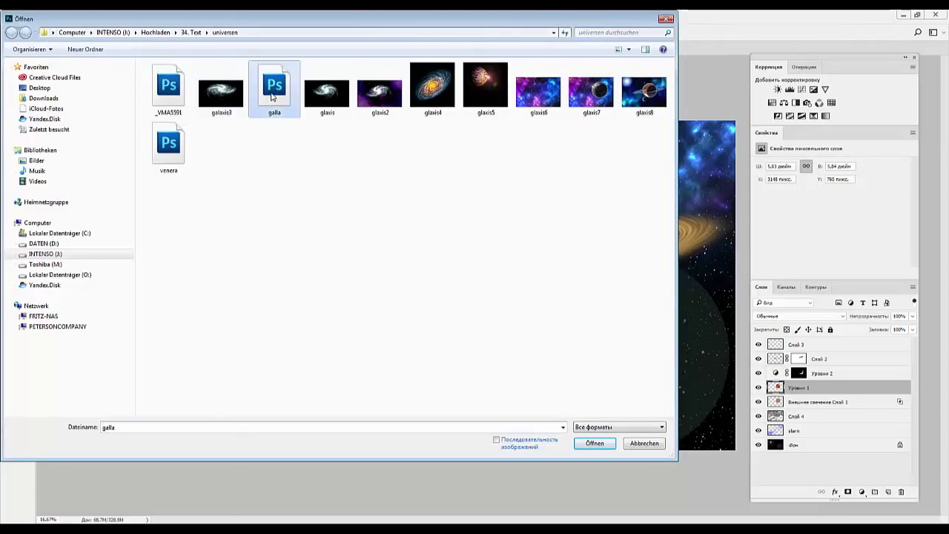
mouse_move(274, 88)
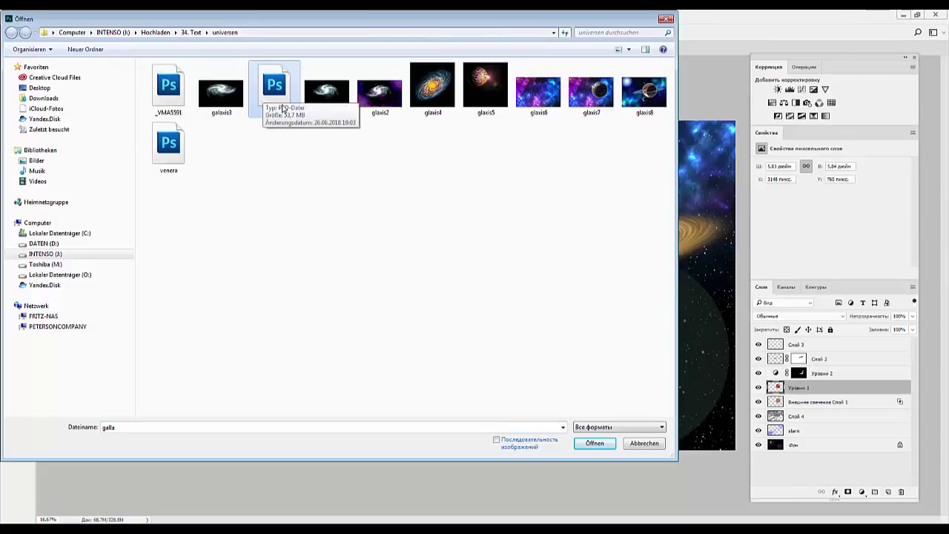
click(591, 95)
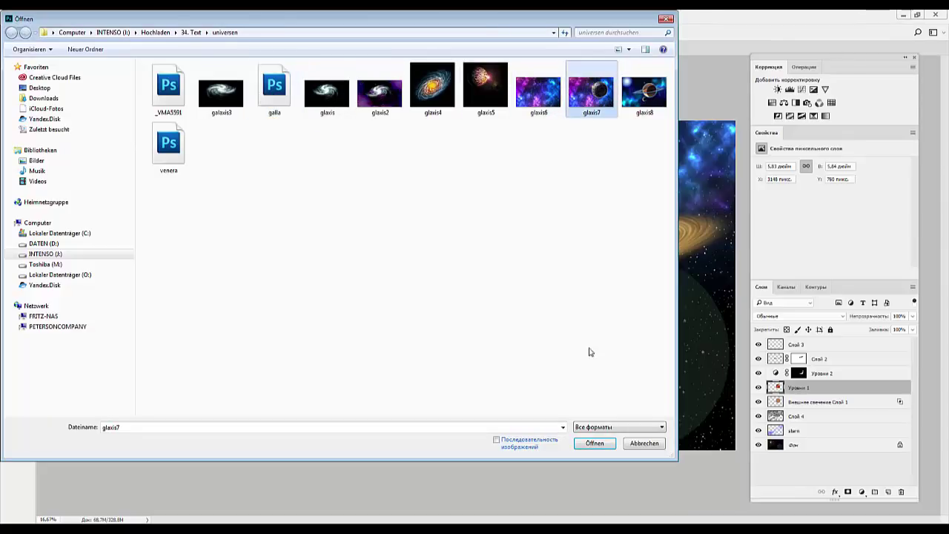
click(594, 443)
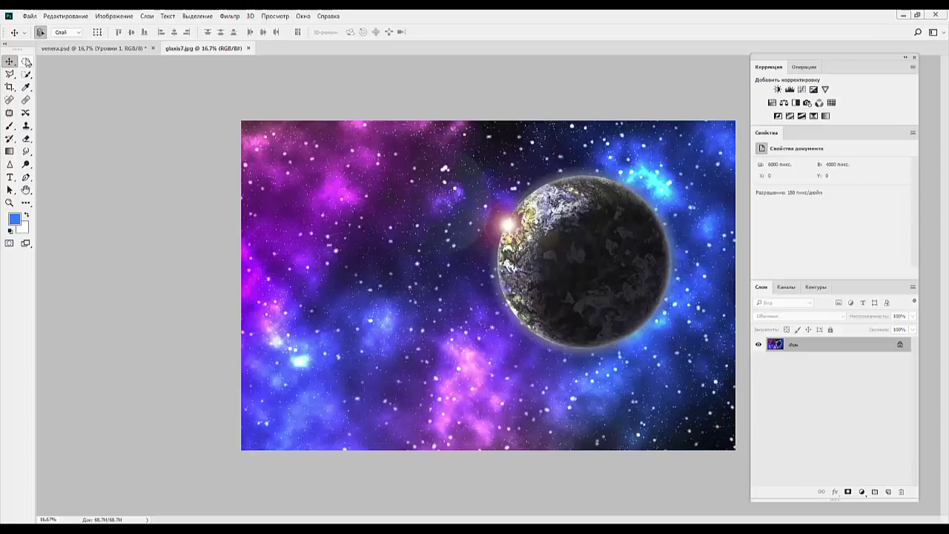
Step: Circle-select the grey planet and paste it into venera.psd, then undo the soft-edged paste
click(26, 62)
mouse_move(509, 202)
mouse_down()
mouse_move(672, 347)
mouse_move(667, 329)
mouse_move(665, 343)
mouse_up()
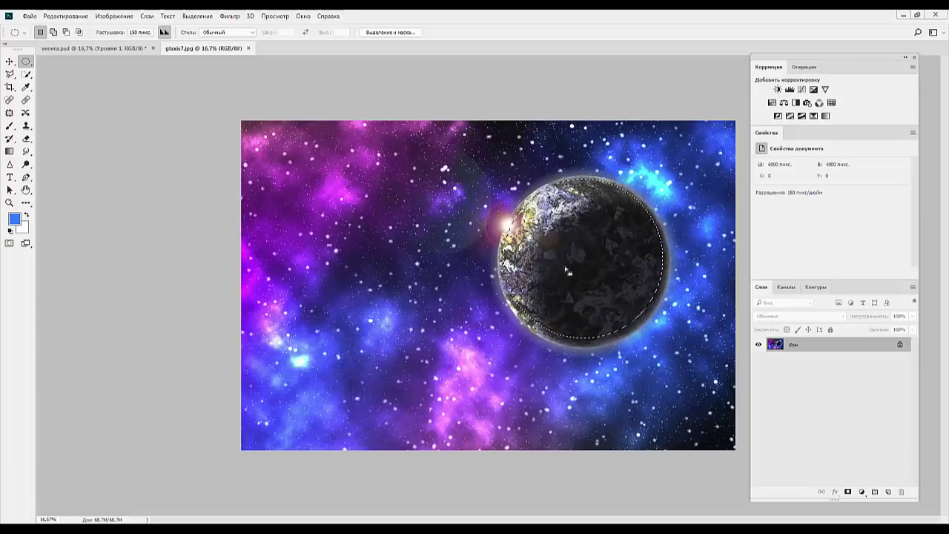
click(119, 49)
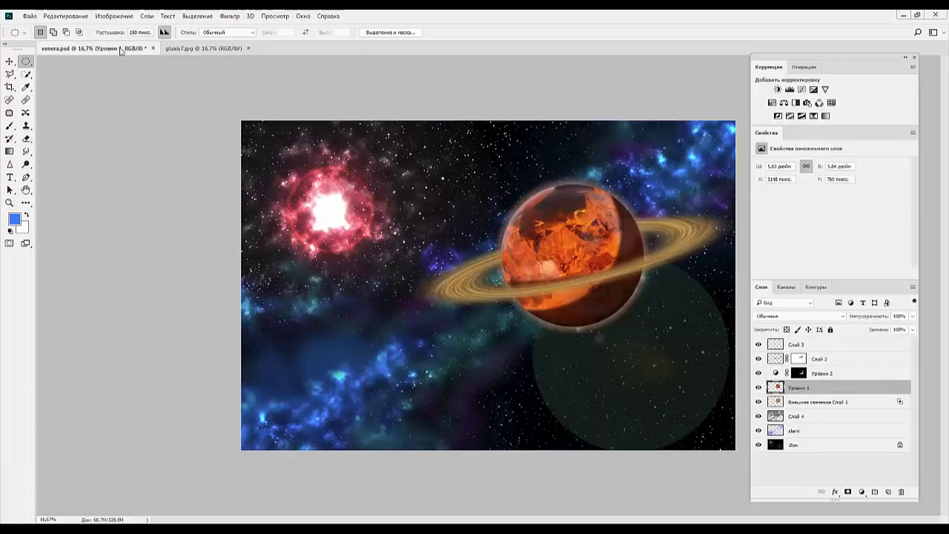
key(ctrl+v)
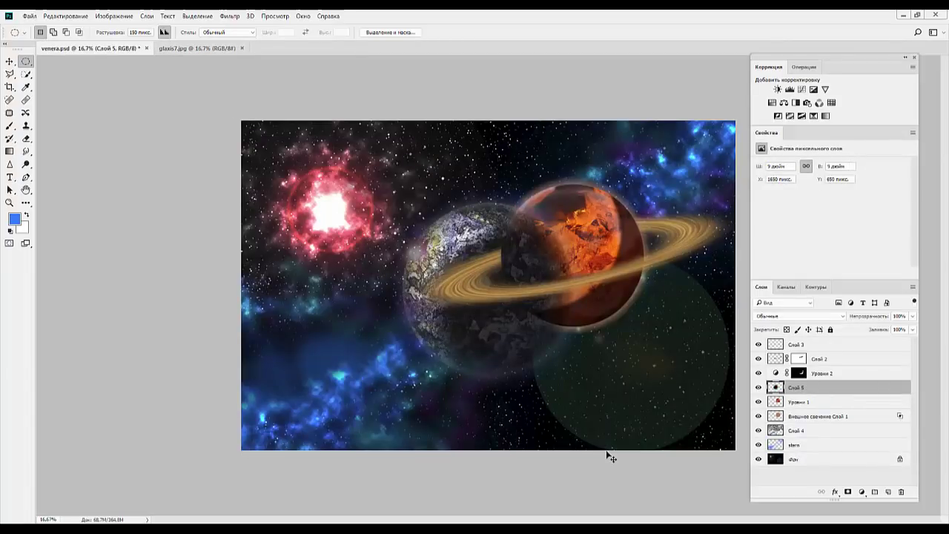
key(ctrl+z)
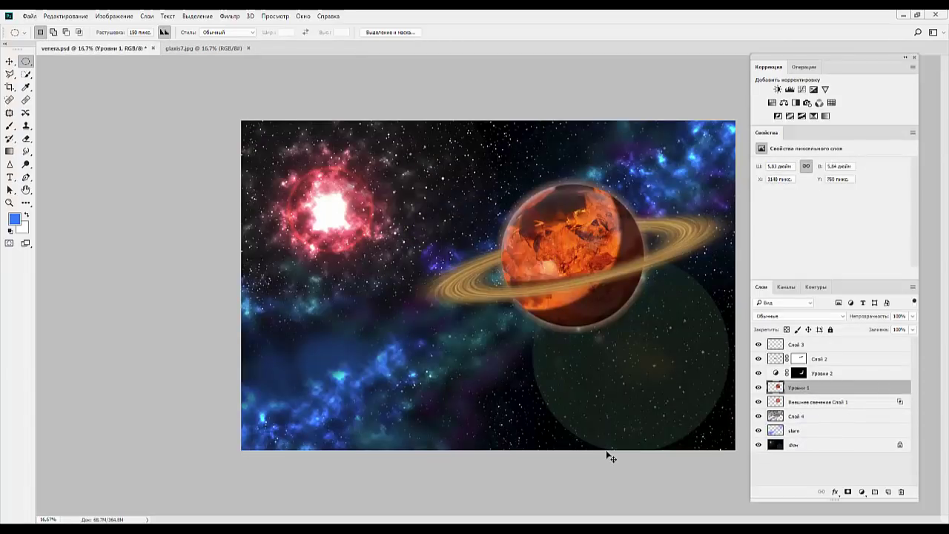
Step: With Feather 0, reselect the grey planet and paste it into venera.psd as a new layer
double_click(137, 32)
text(0)
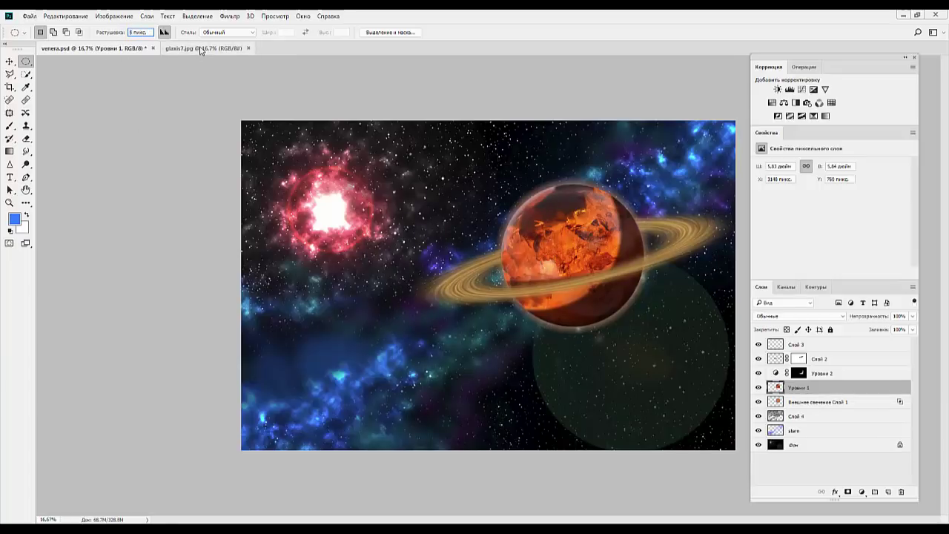
click(202, 49)
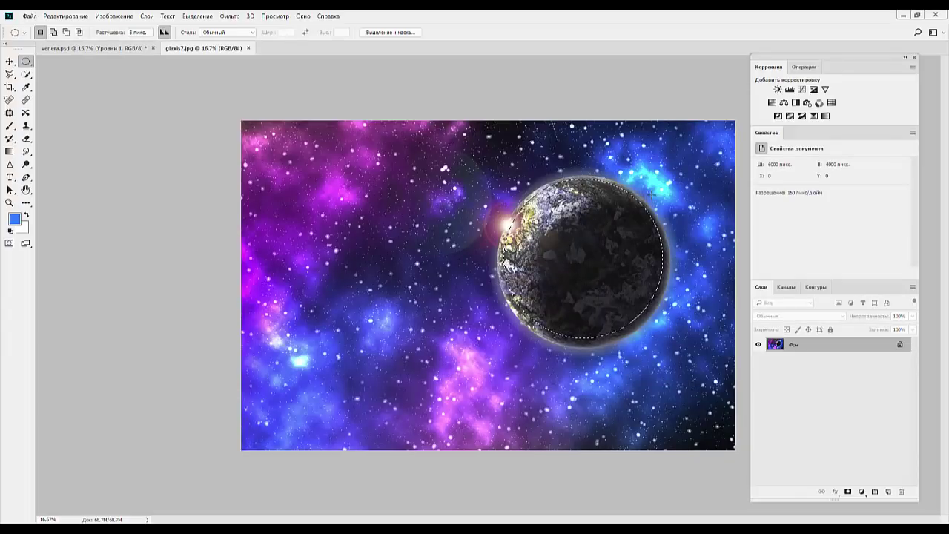
key(ctrl+d)
drag(509, 188, 647, 332)
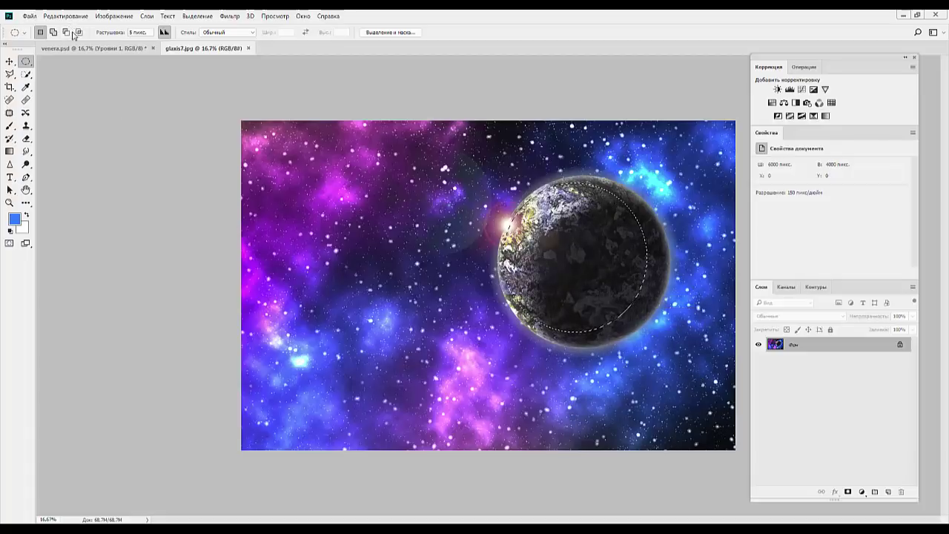
click(98, 49)
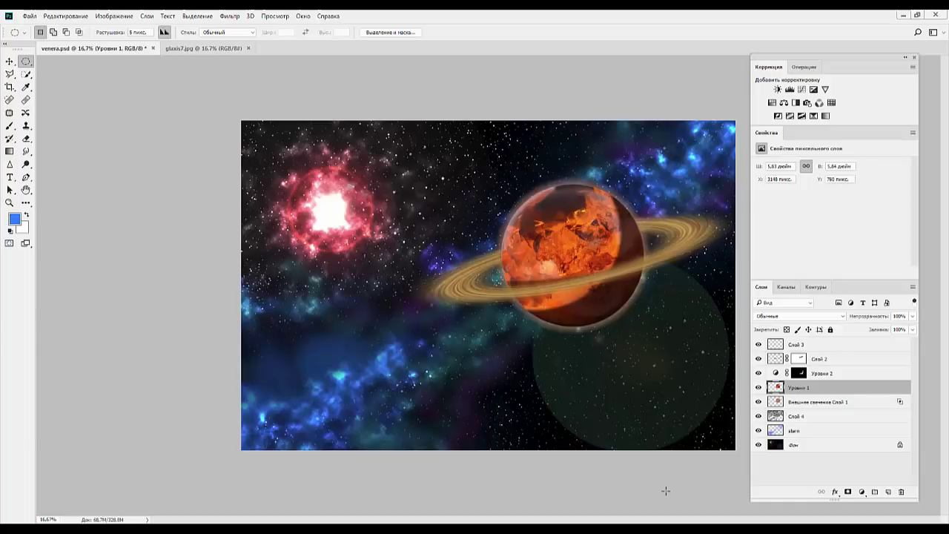
key(ctrl+v)
Step: Scale the grey planet to about 22%, rotate it and place it below the orange planet's ring
key(ctrl+t)
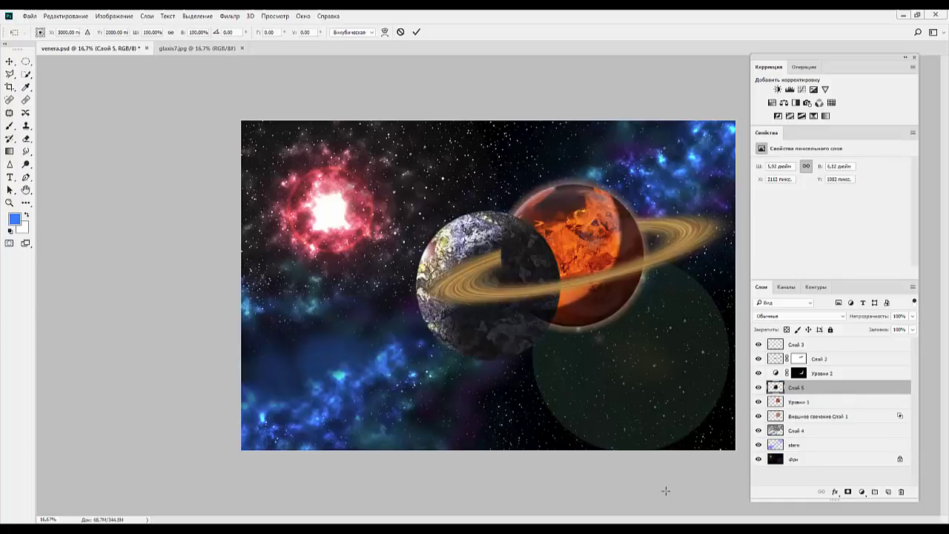
mouse_move(561, 210)
mouse_down()
mouse_move(447, 322)
mouse_move(531, 347)
mouse_move(523, 338)
mouse_move(531, 330)
mouse_move(520, 343)
mouse_move(528, 355)
mouse_up()
mouse_move(537, 318)
mouse_down()
mouse_move(551, 376)
mouse_move(567, 325)
mouse_up()
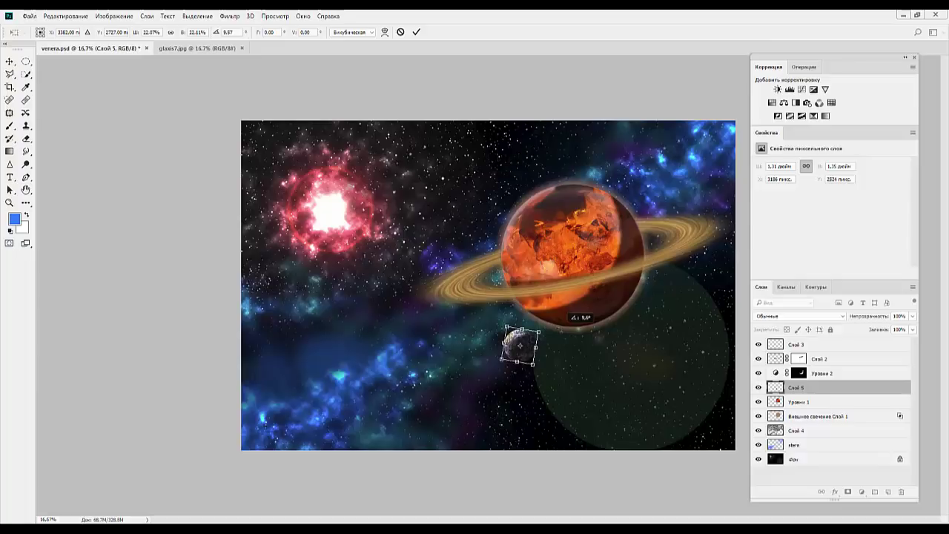
key(Return)
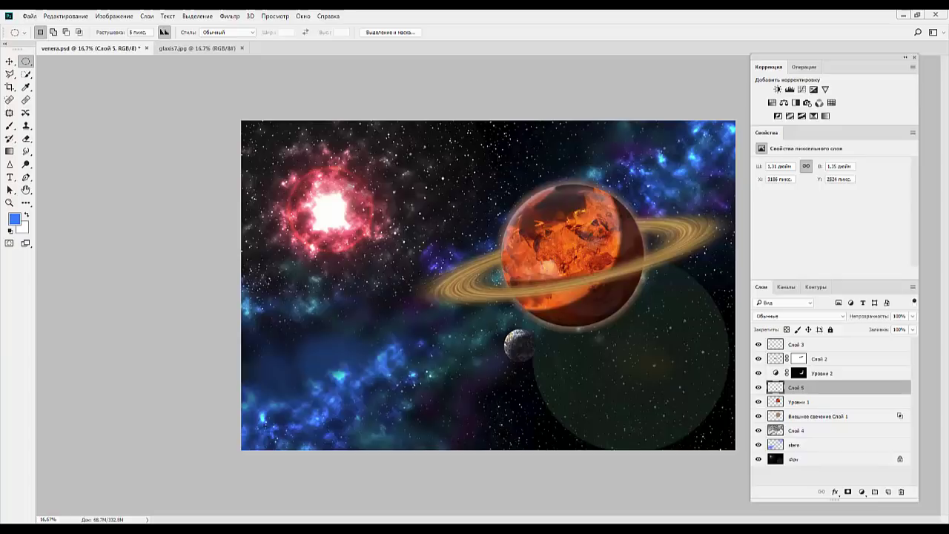
Step: Hide and delete the old Уровни 2 shadow adjustment layer
click(758, 387)
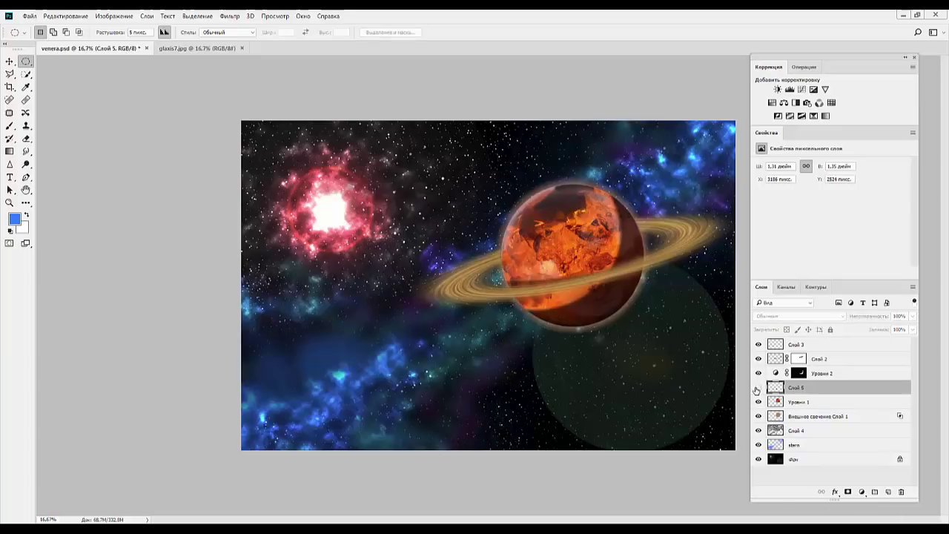
click(758, 387)
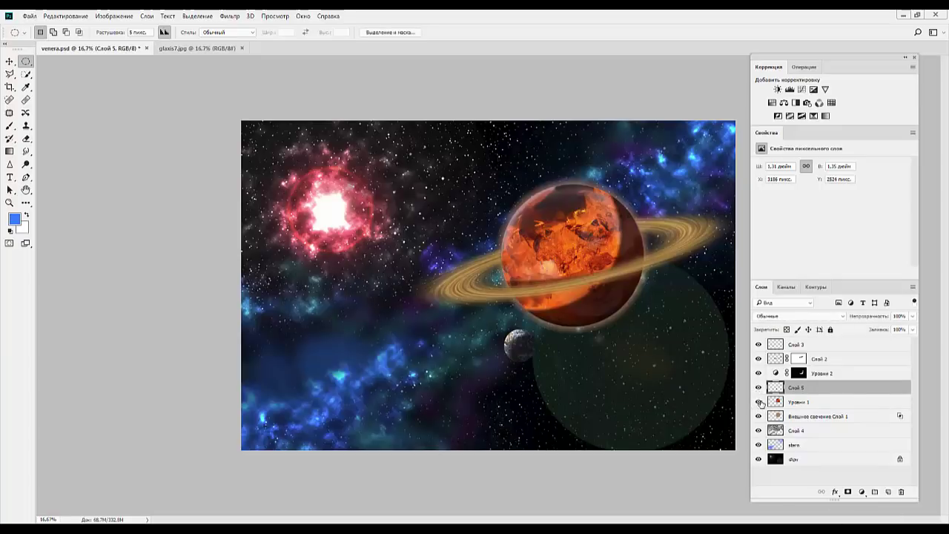
click(758, 373)
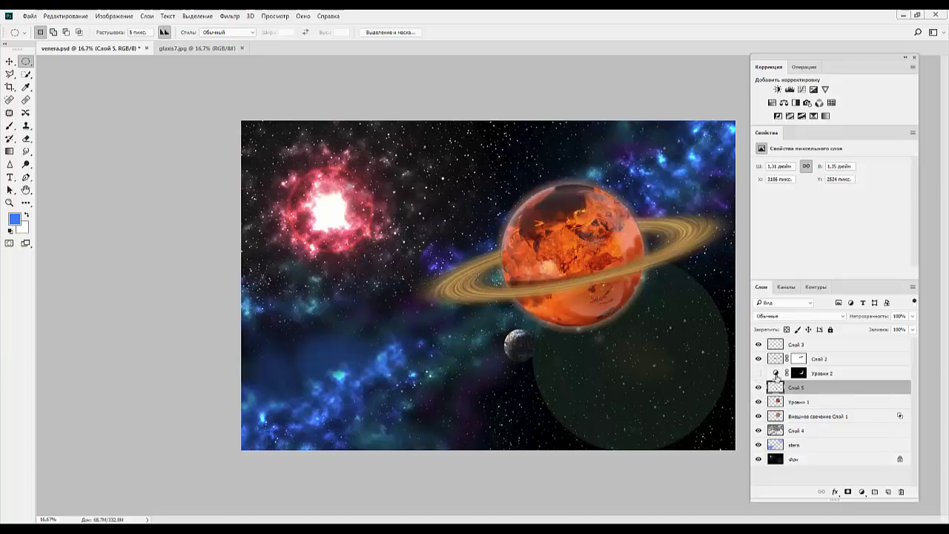
drag(856, 376, 902, 491)
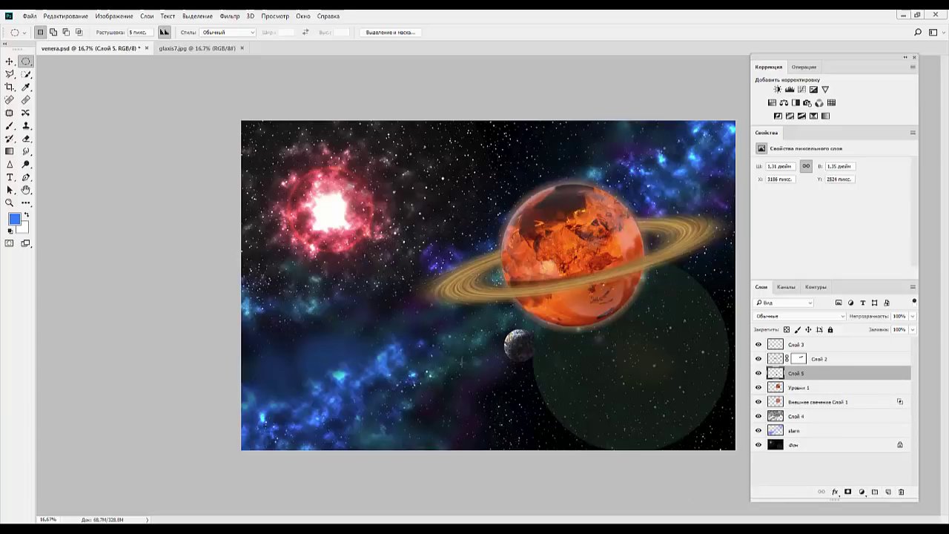
Step: Draw an elliptical circle selection over the orange planet's lower right
right_click(24, 63)
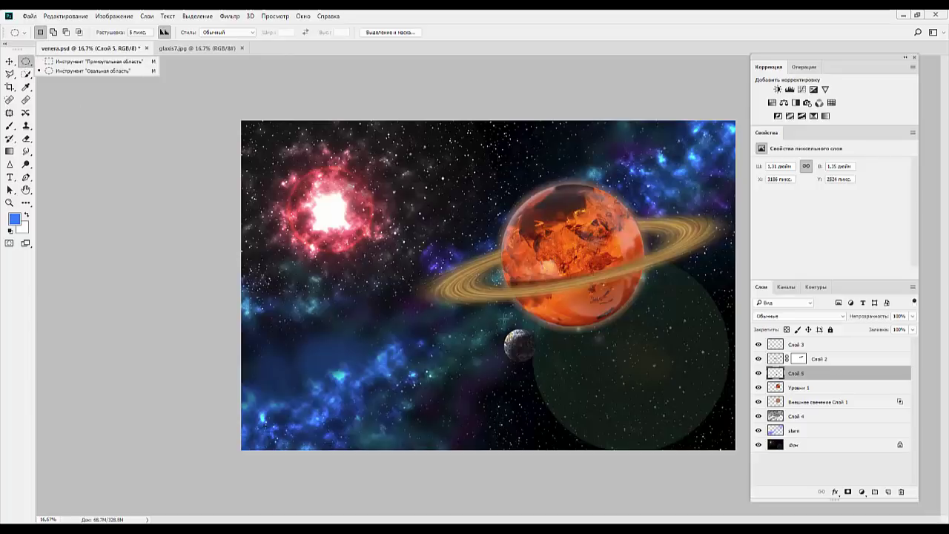
drag(526, 273, 684, 367)
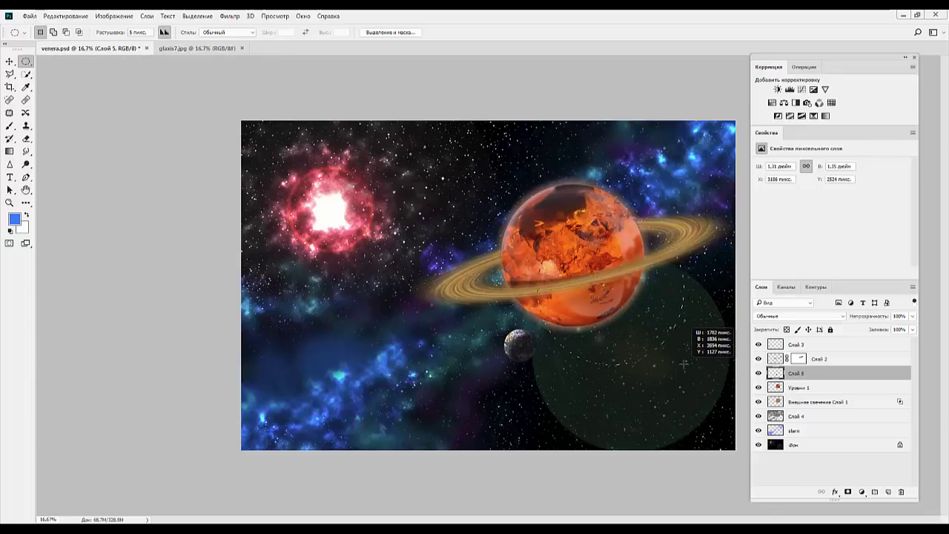
drag(685, 367, 685, 375)
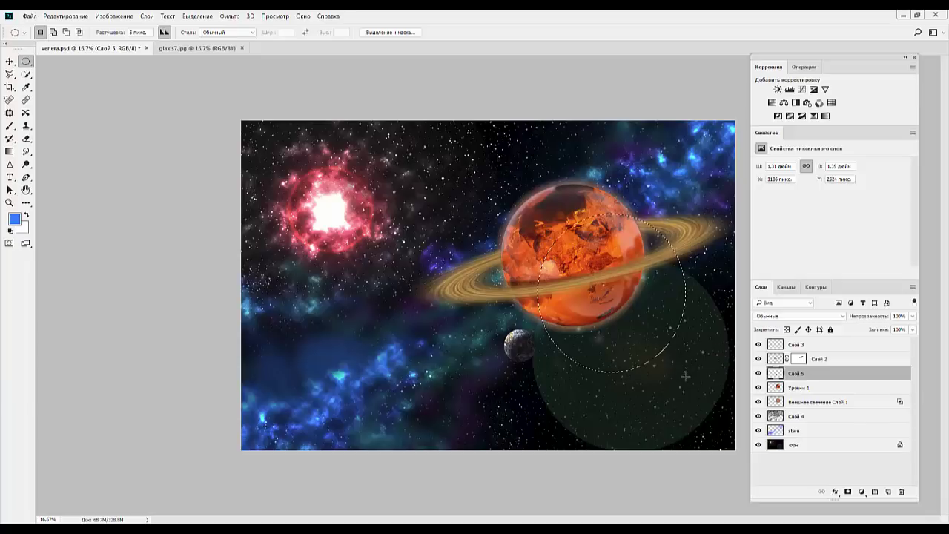
click(686, 380)
mouse_move(551, 231)
mouse_down()
mouse_move(684, 364)
mouse_move(672, 354)
mouse_up()
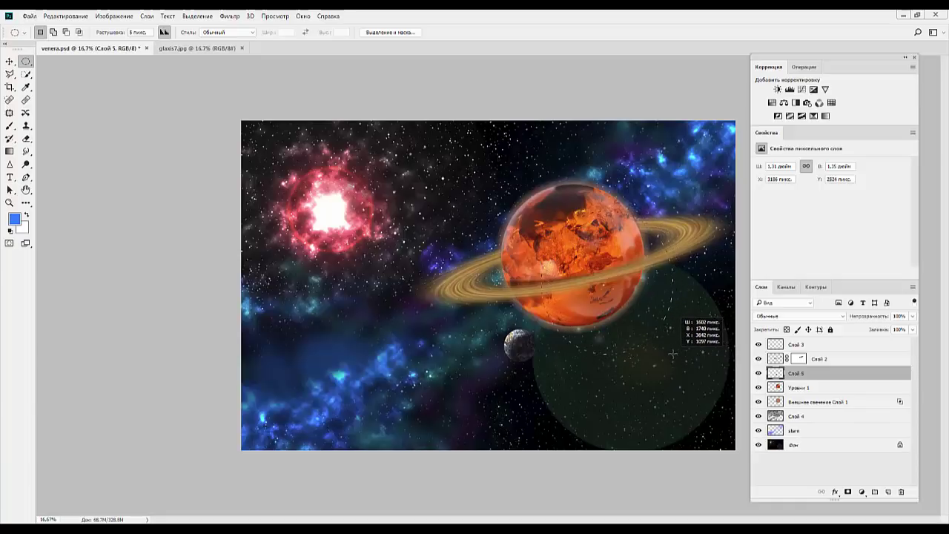
drag(672, 353, 673, 354)
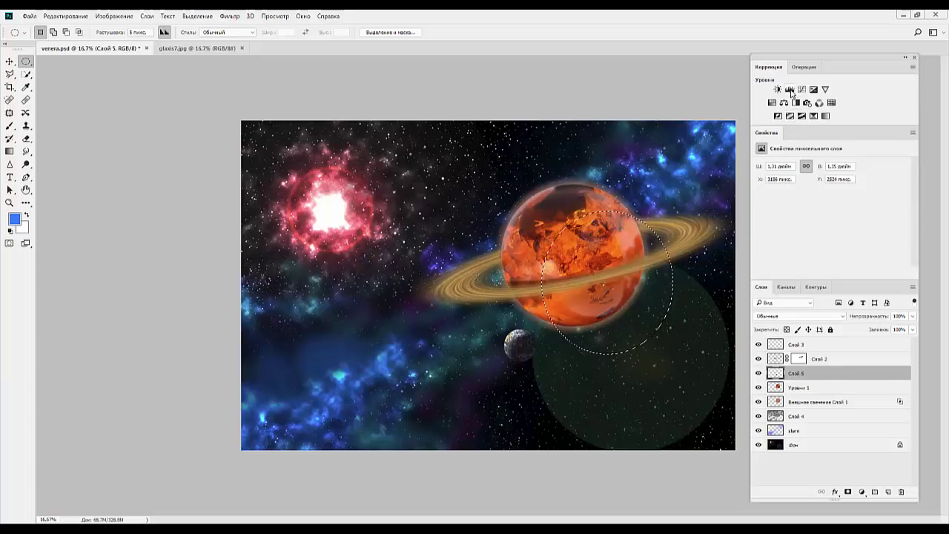
Step: Add a Levels adjustment in the circle with midtones 0.67 and lowered output white to shade the planet
click(790, 89)
drag(829, 236, 844, 235)
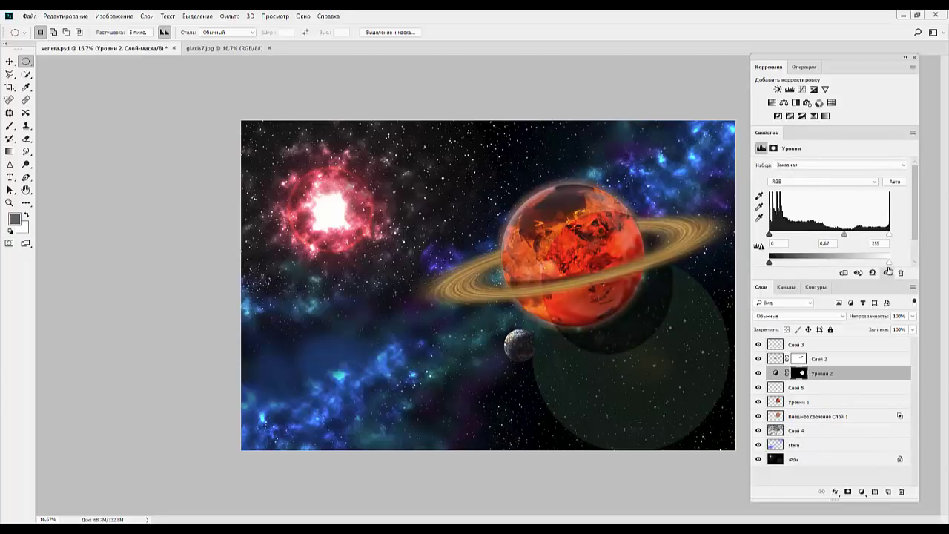
mouse_move(890, 262)
mouse_down()
mouse_move(822, 262)
mouse_move(832, 279)
mouse_move(789, 276)
mouse_move(808, 275)
mouse_up()
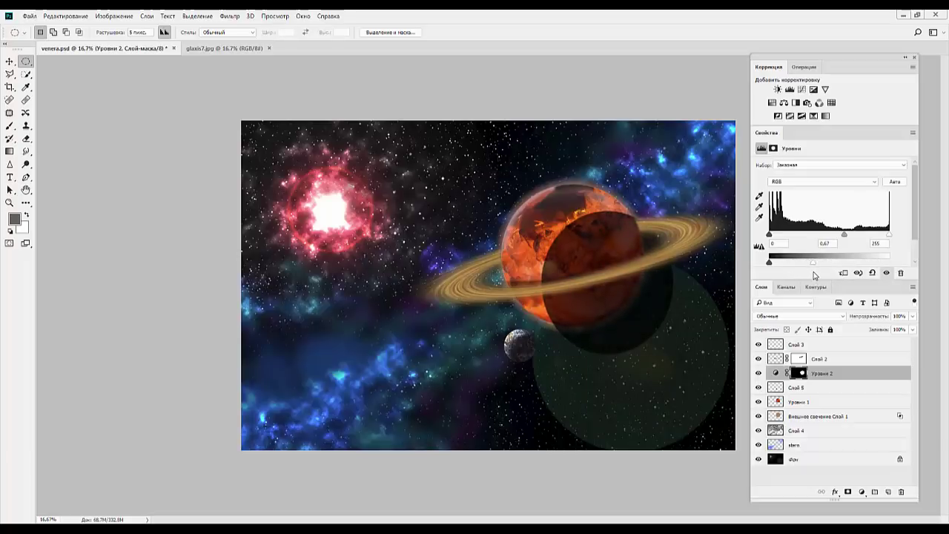
ctrl+click(801, 374)
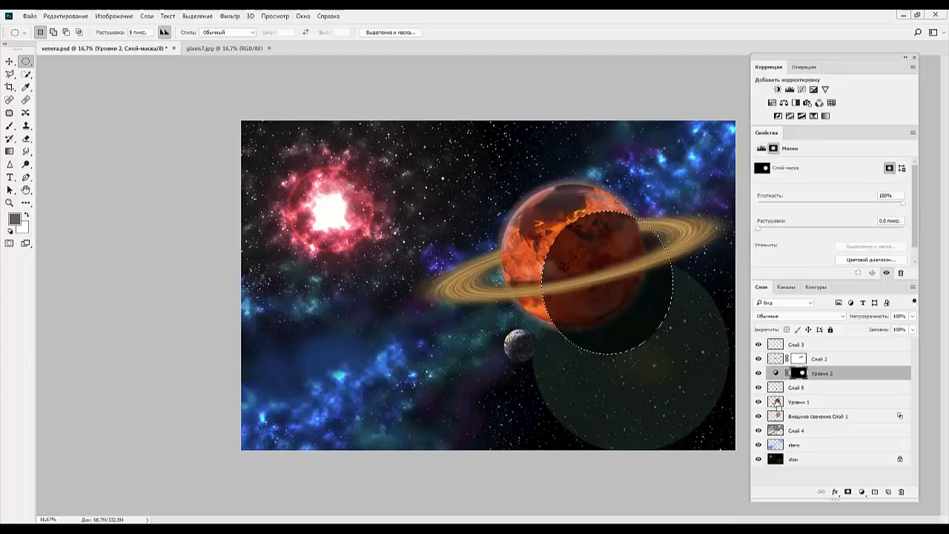
click(799, 374)
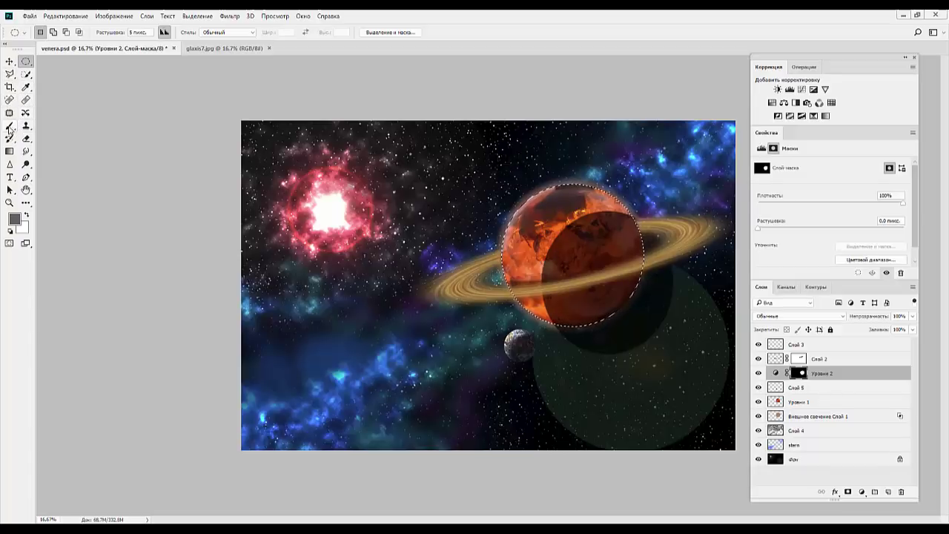
Step: Set up the Brush with black as the painting colour
click(10, 126)
click(660, 296)
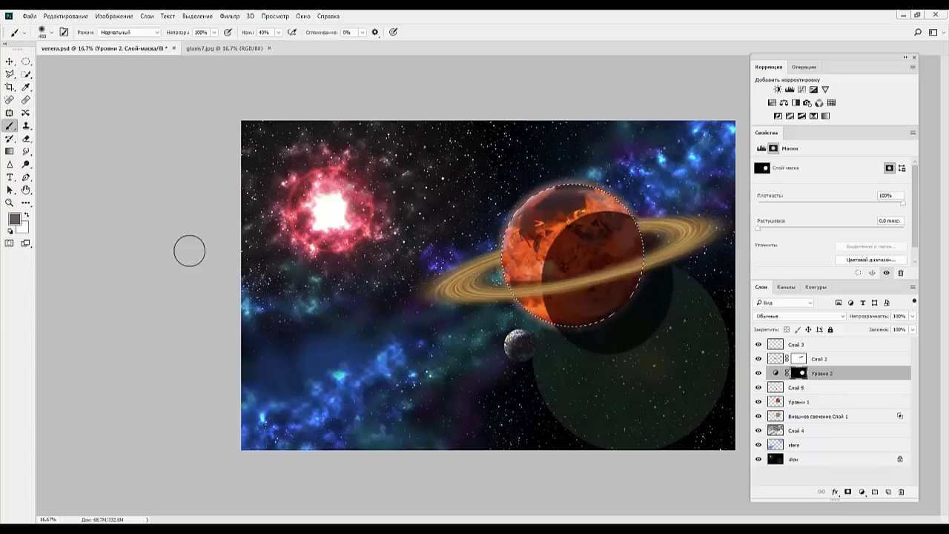
click(27, 215)
click(21, 232)
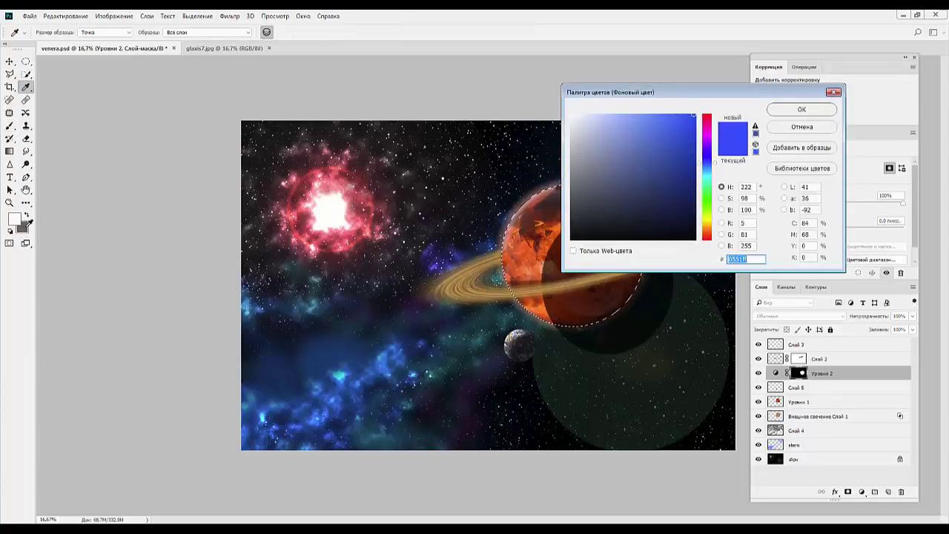
drag(663, 231, 591, 235)
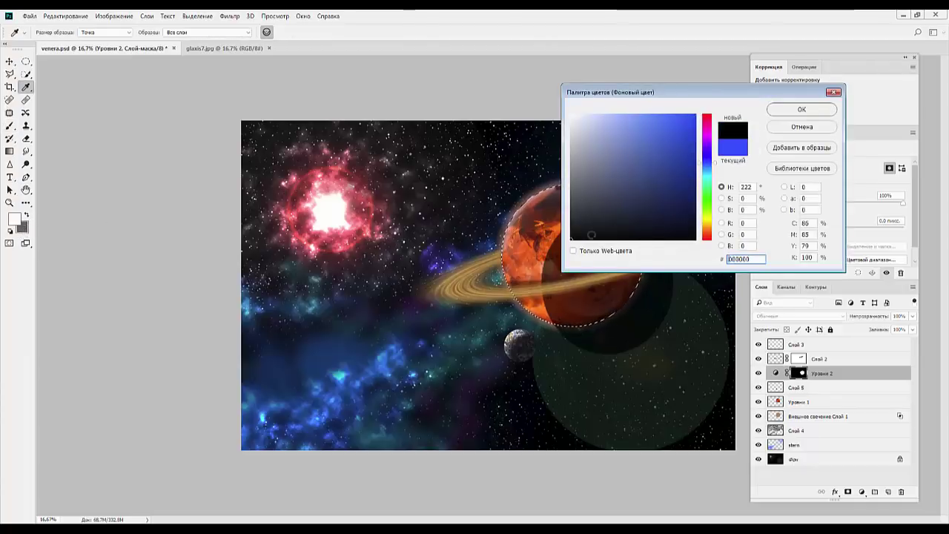
click(772, 114)
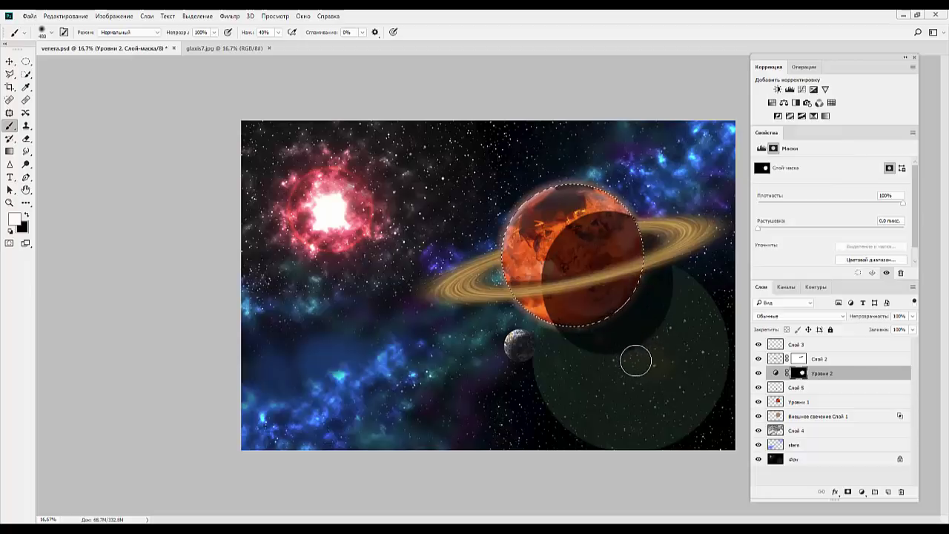
click(27, 216)
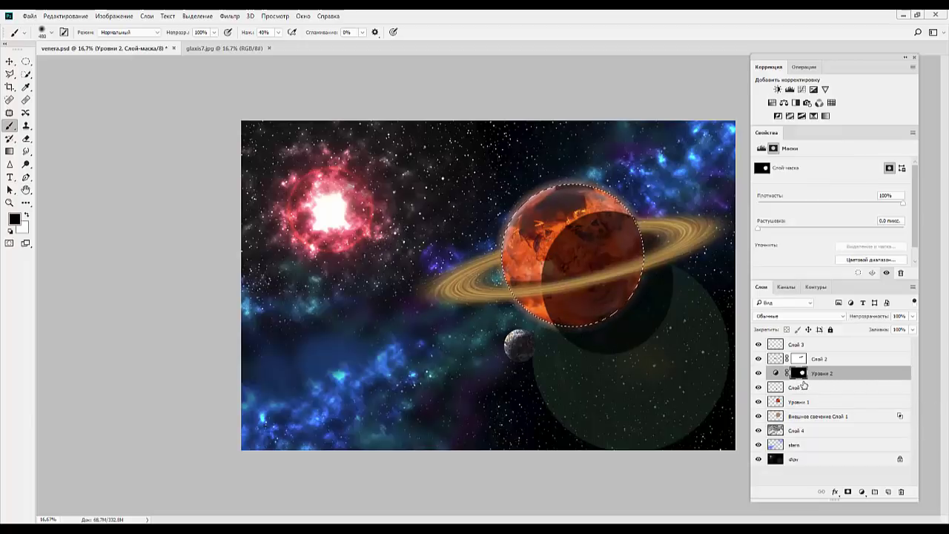
Step: Invert the selection, paint black on the Уровни 2 mask outside the planet, and feather it about 33.5 px
key(ctrl+shift+i)
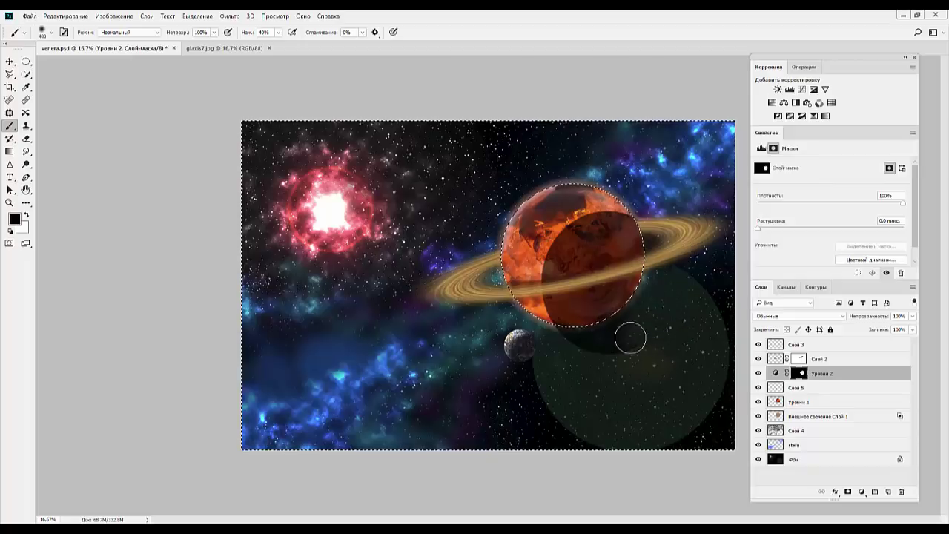
mouse_move(631, 338)
mouse_down()
mouse_move(629, 324)
mouse_move(581, 339)
mouse_move(615, 346)
mouse_up()
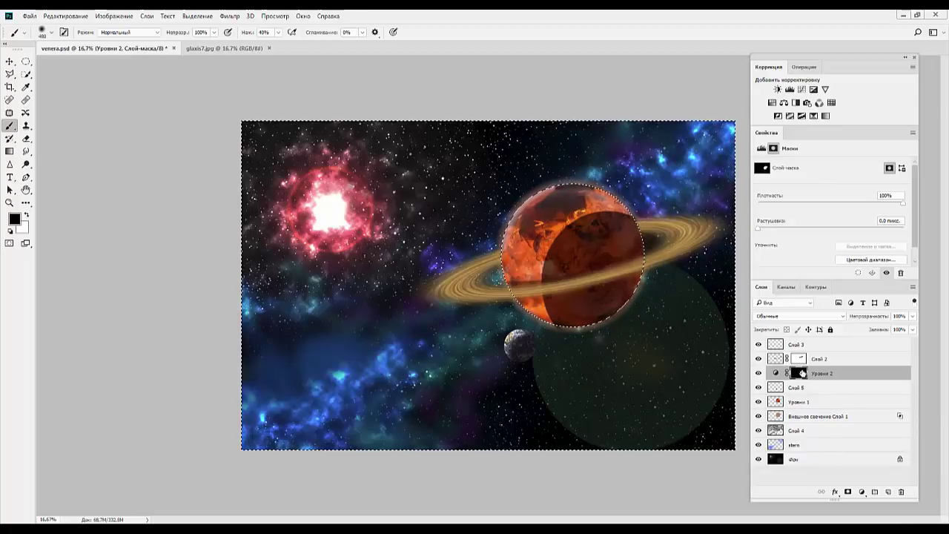
drag(757, 229, 831, 236)
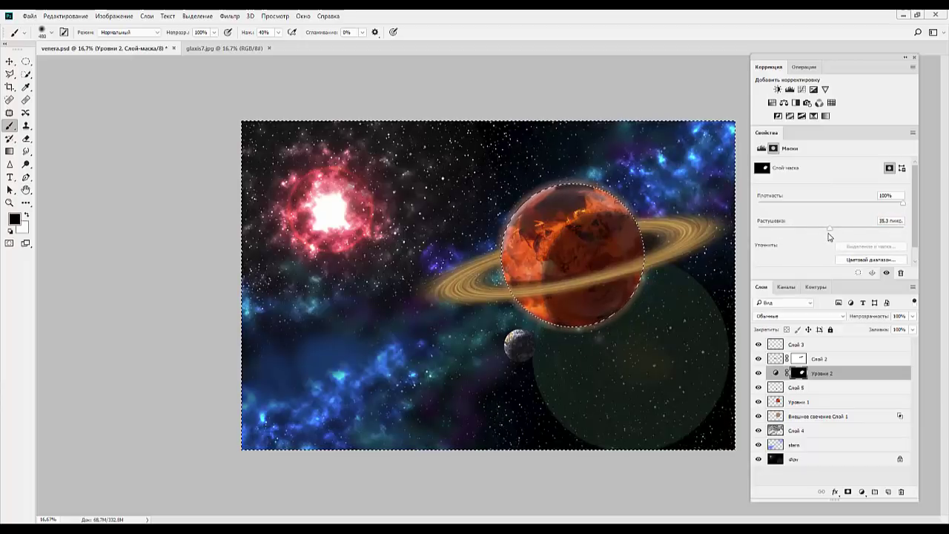
mouse_move(830, 232)
mouse_down()
mouse_move(812, 231)
mouse_move(833, 229)
mouse_up()
Step: Move the Уровни 2 shadow layer below Слой 5 and deselect
click(848, 388)
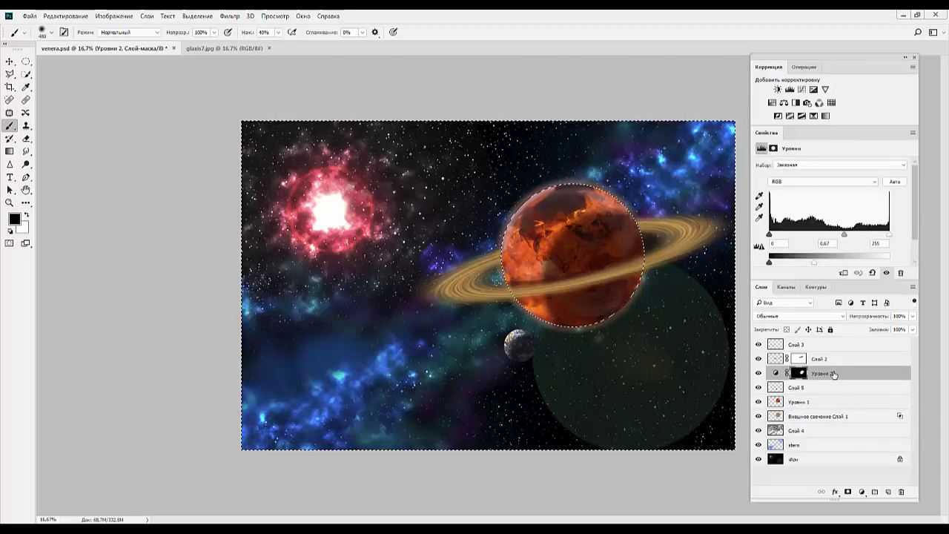
drag(834, 374, 835, 393)
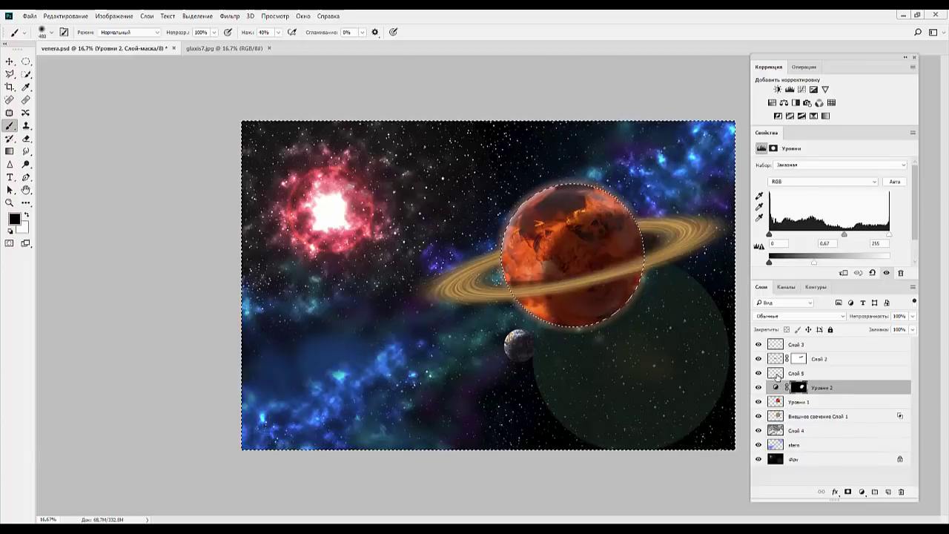
click(777, 374)
ctrl+click(776, 375)
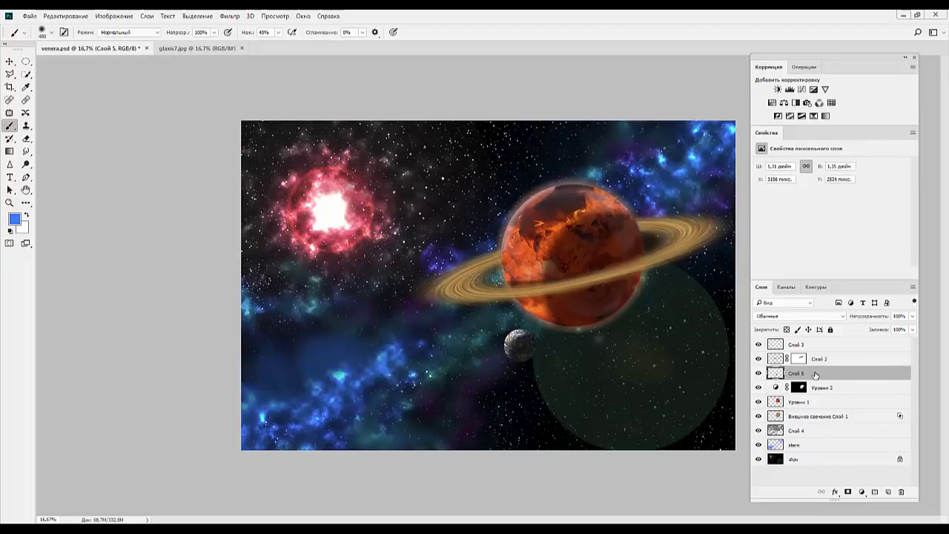
Step: Give Слой 5 a light-cyan outer glow at 68% opacity with its size reduced to 46 px
click(835, 493)
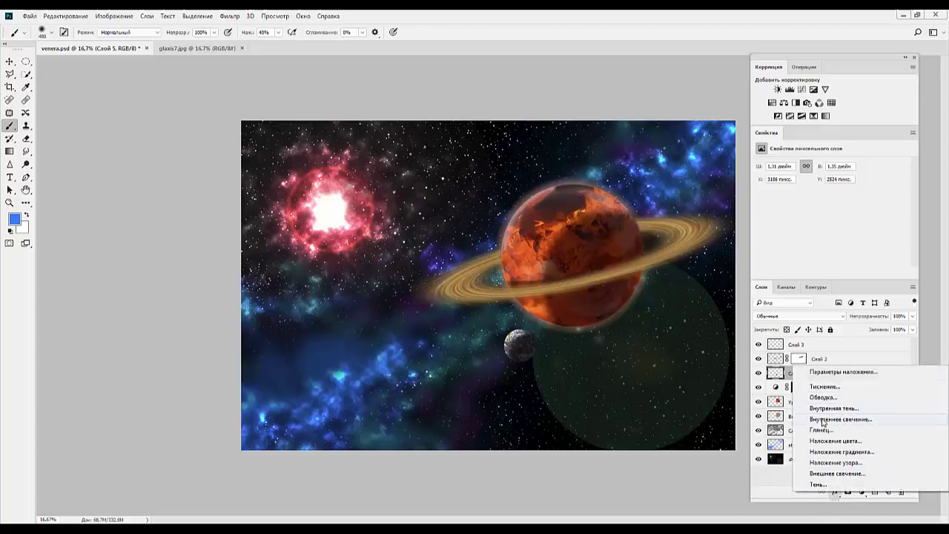
click(829, 474)
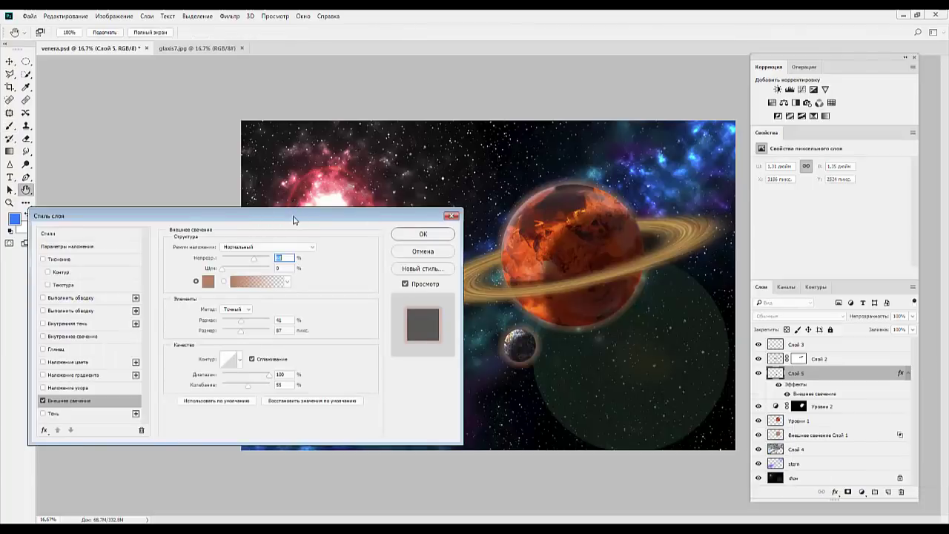
mouse_move(294, 216)
mouse_down()
mouse_move(707, 504)
mouse_move(829, 32)
mouse_up()
click(742, 95)
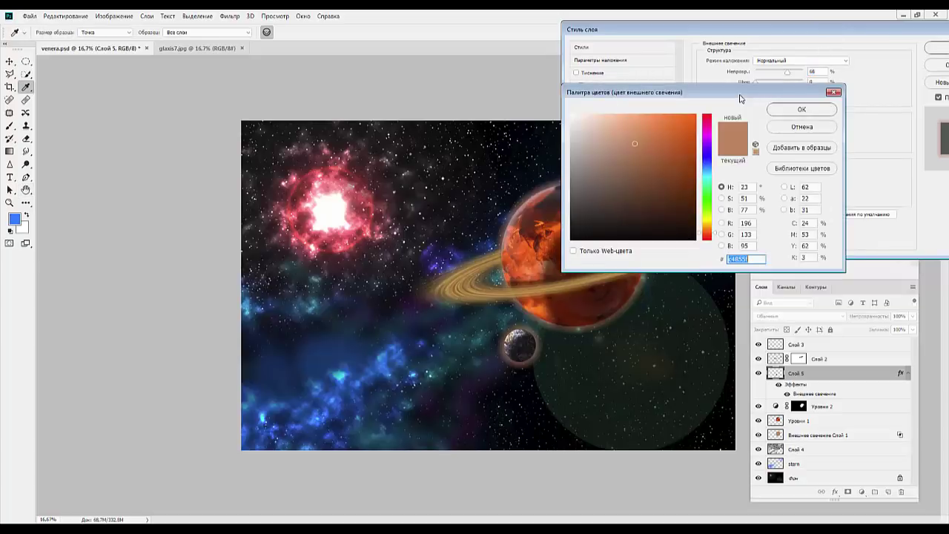
click(706, 176)
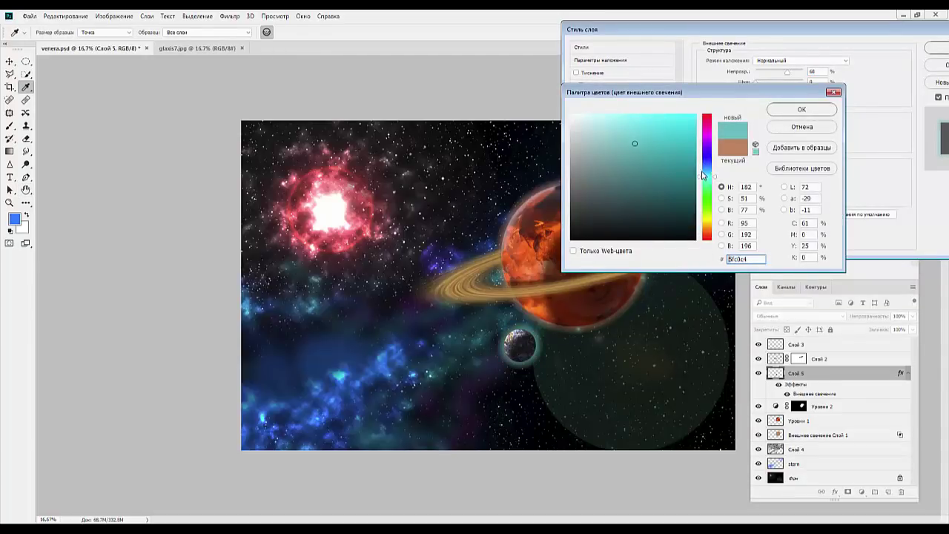
mouse_move(621, 120)
mouse_down()
mouse_move(591, 117)
mouse_move(600, 131)
mouse_up()
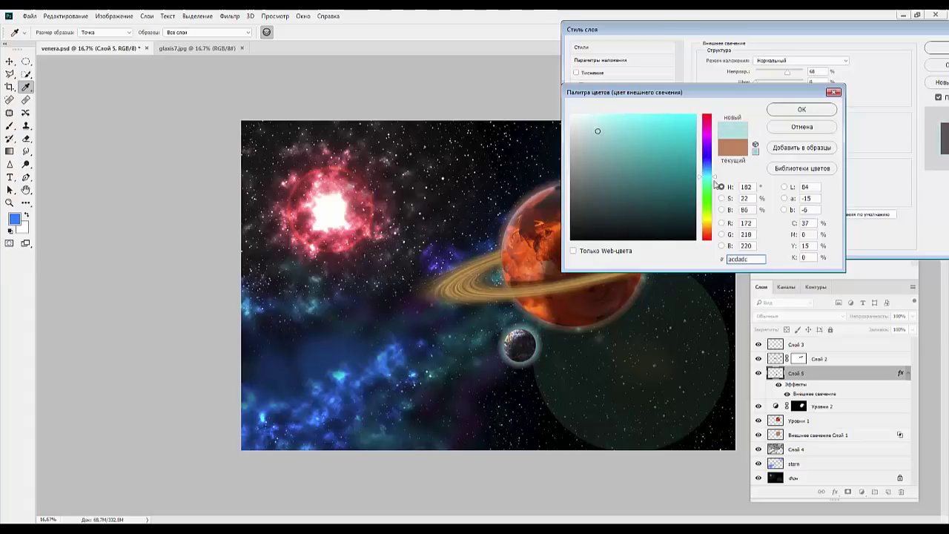
click(785, 109)
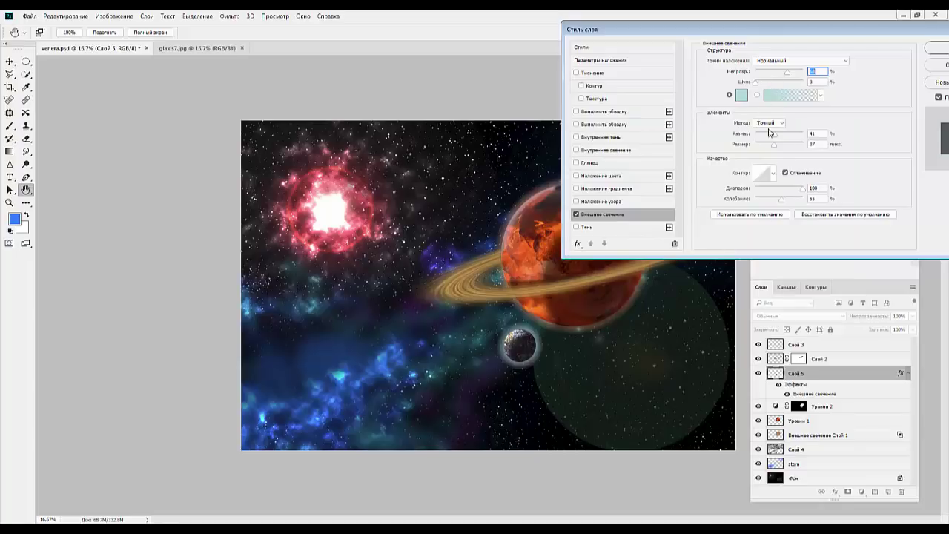
drag(774, 146, 745, 137)
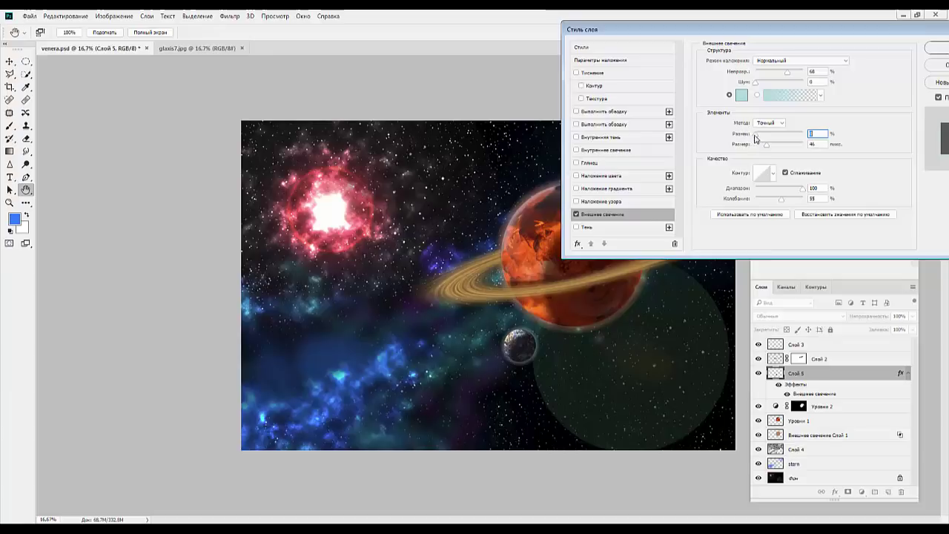
click(944, 49)
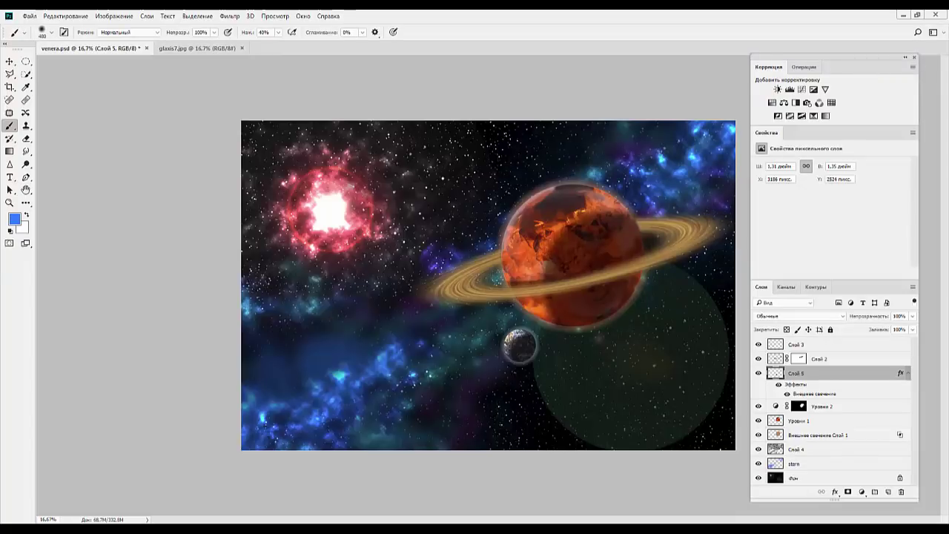
Step: Raise the stern layer's opacity from 40% to 61% to brighten the blue-cyan nebula clouds
key(ctrl+minus)
key(ctrl+minus)
key(ctrl+minus)
key(ctrl+minus)
key(ctrl+minus)
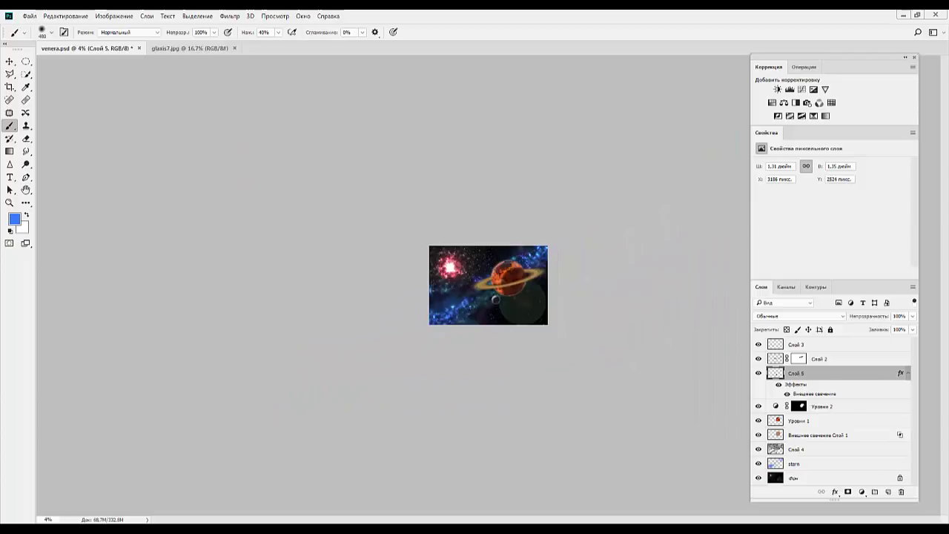
key(ctrl+plus)
key(ctrl+plus)
key(ctrl+plus)
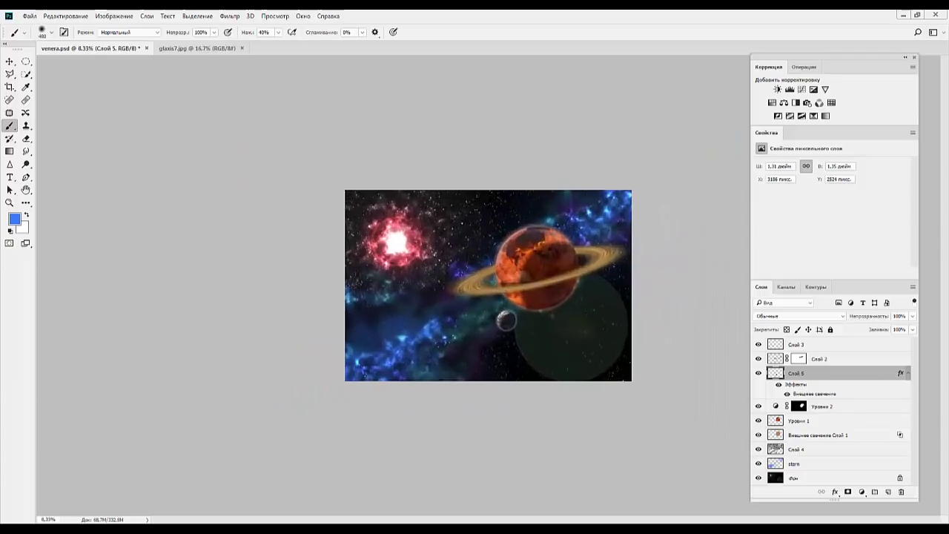
key(ctrl+plus)
key(ctrl+minus)
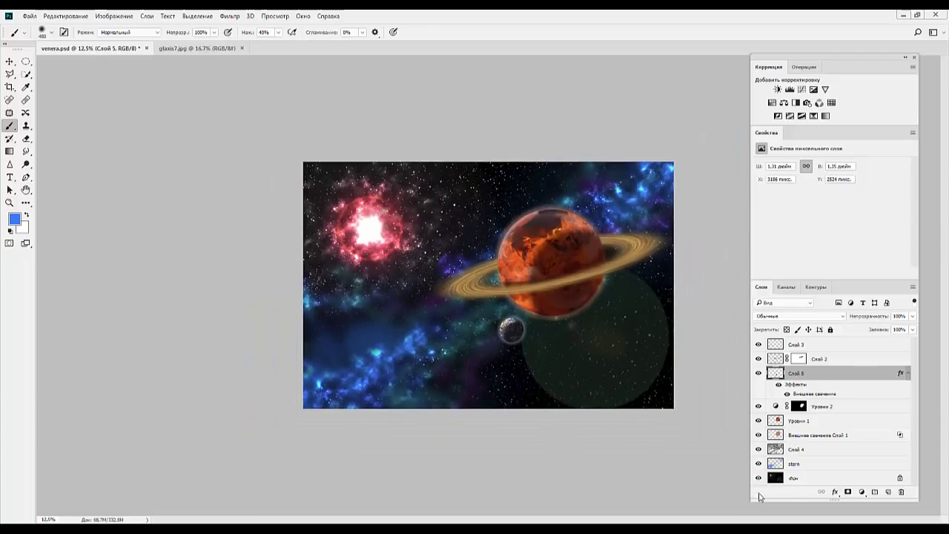
click(813, 448)
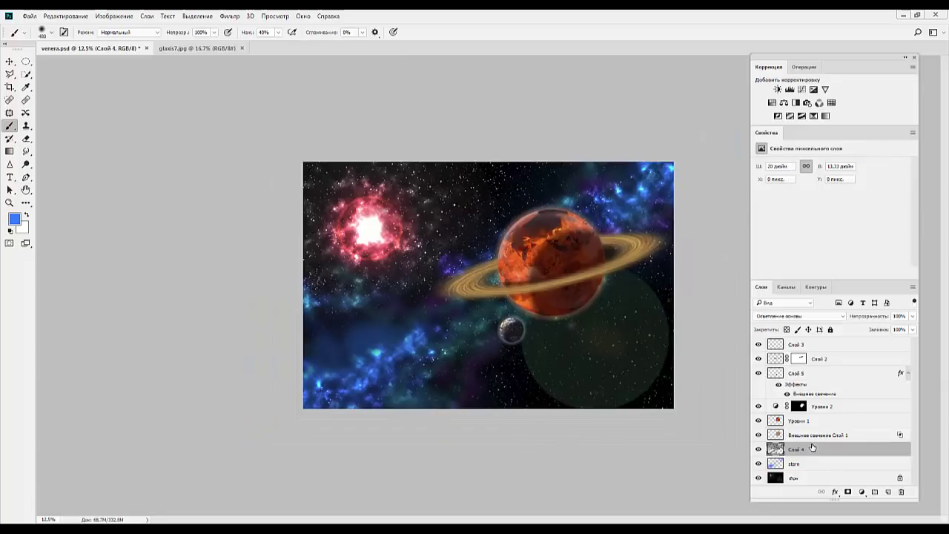
click(800, 465)
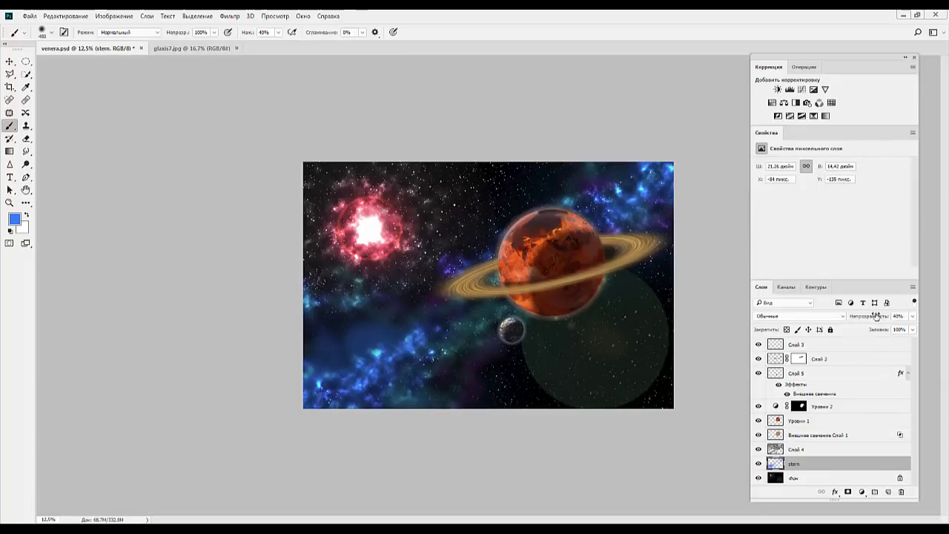
drag(868, 319, 878, 320)
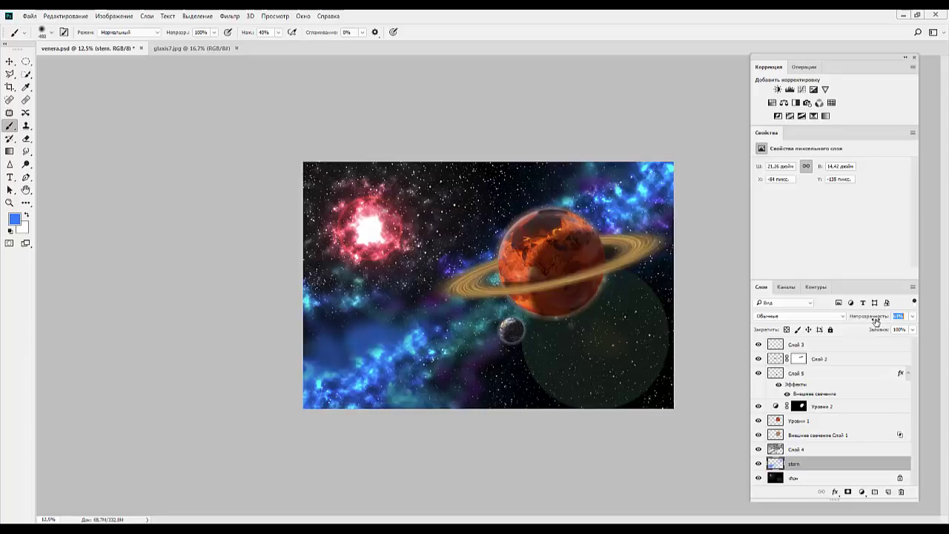
key(Return)
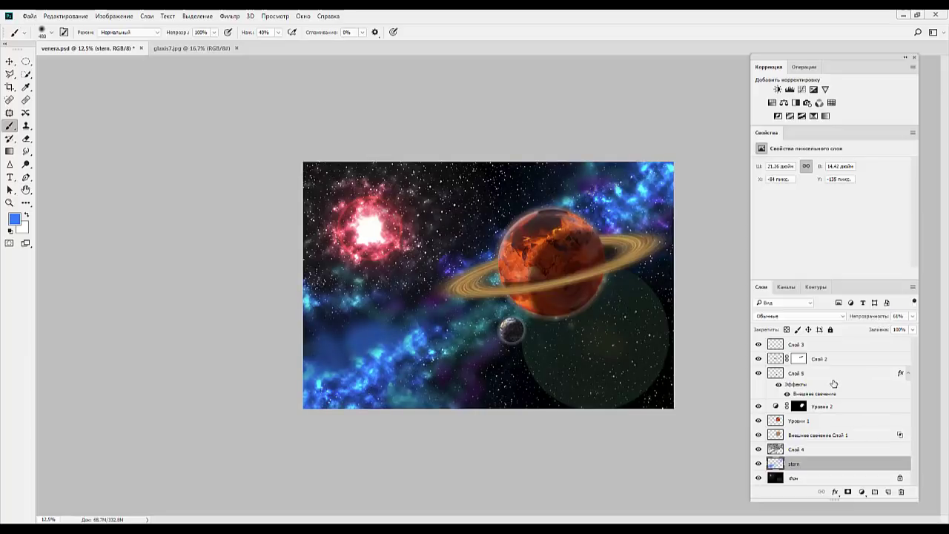